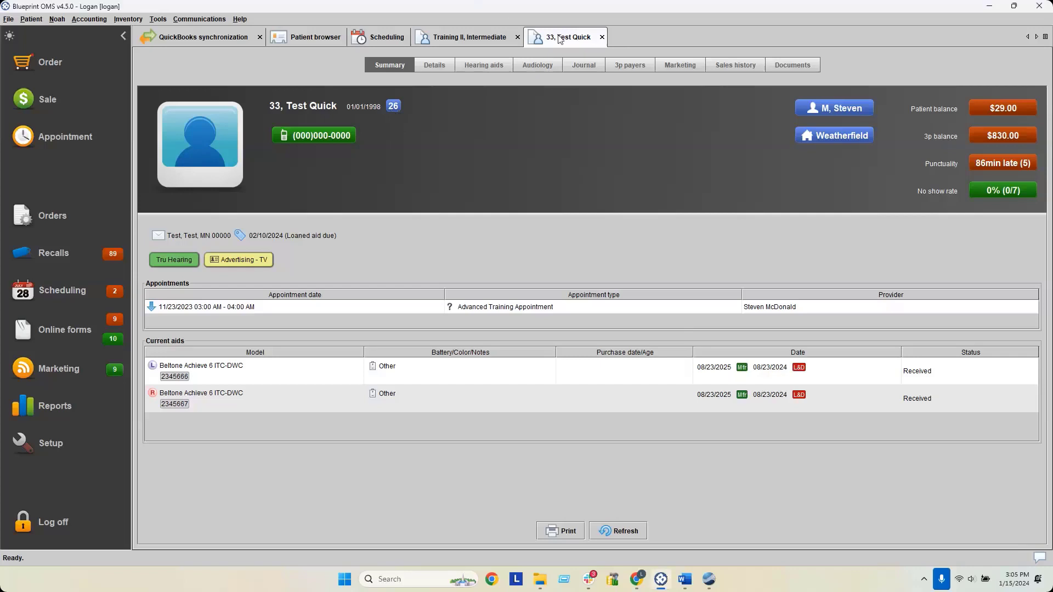
Export the open patient's record to Noah.
{"action": "left_click", "coordinate": [56, 20]}
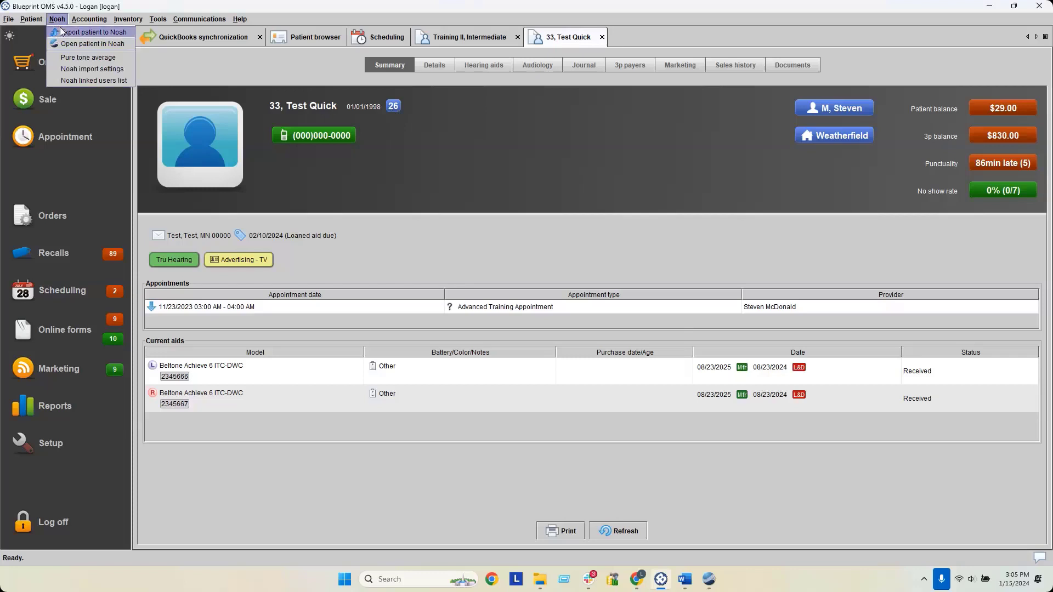
{"action": "left_click", "coordinate": [62, 32]}
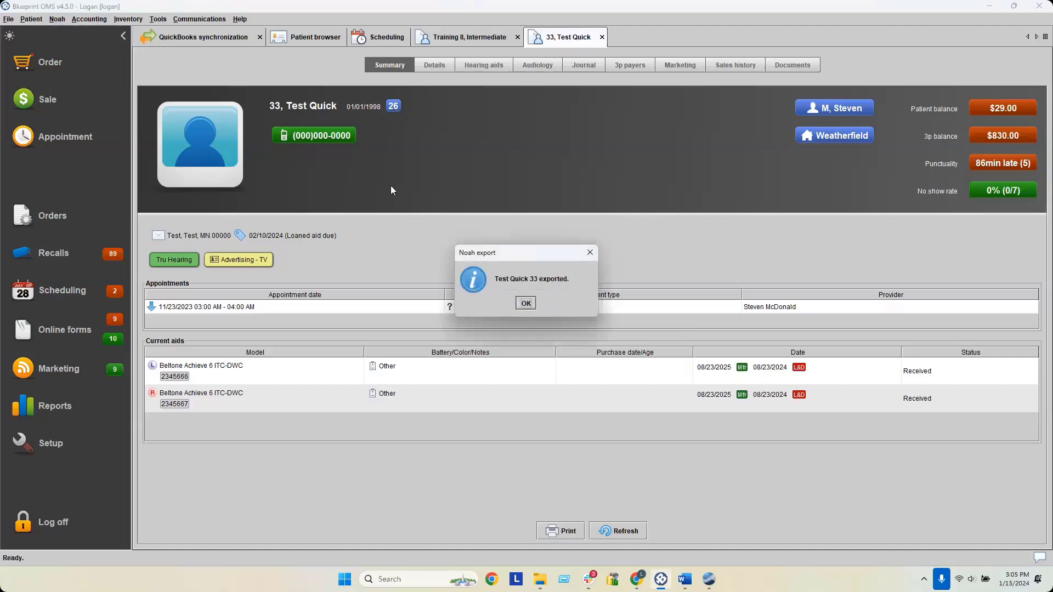
{"action": "left_click", "coordinate": [524, 303]}
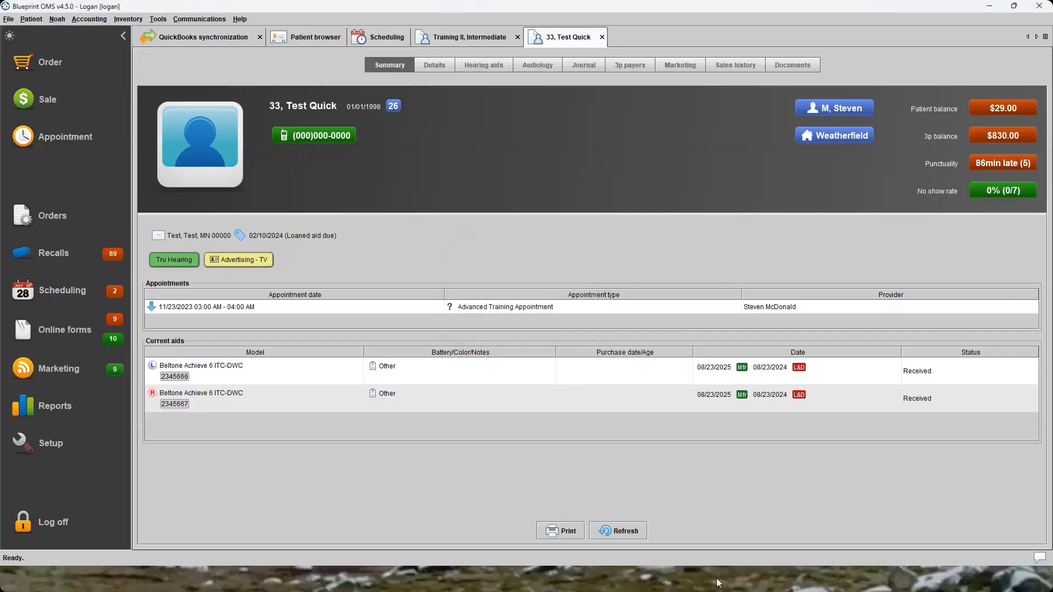
Switch to Noah 4, search the patient browser by the exported patient's last name and open that record.
{"action": "left_click", "coordinate": [713, 584]}
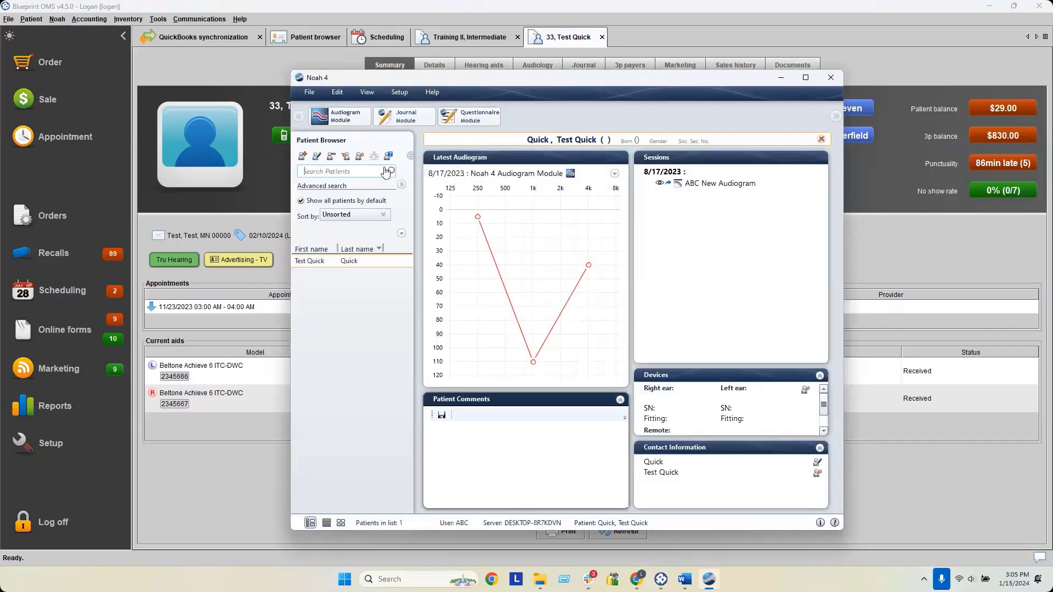
{"action": "type", "text": "33"}
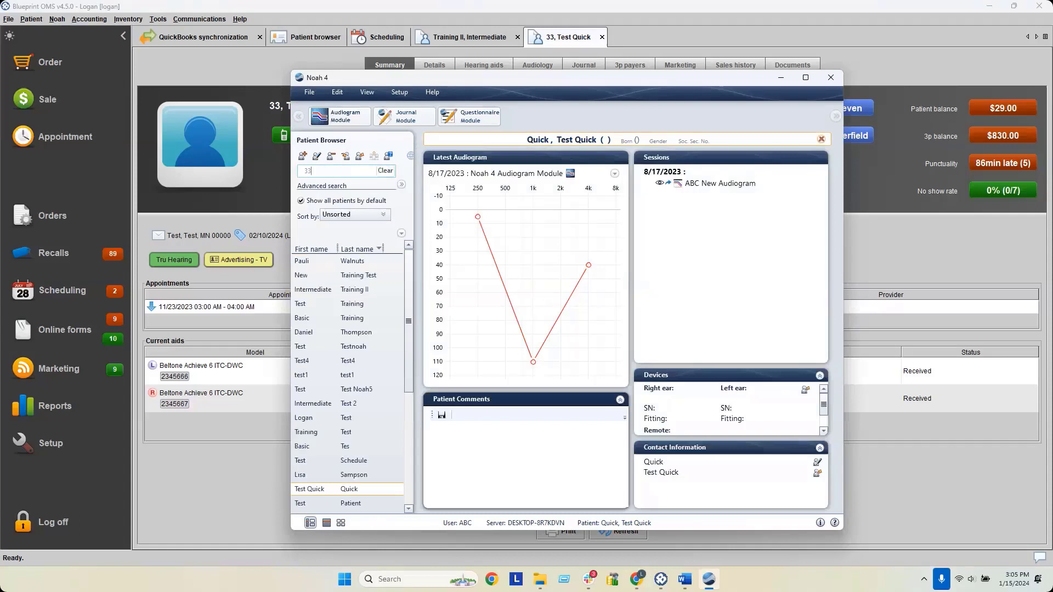
{"action": "left_click", "coordinate": [351, 276]}
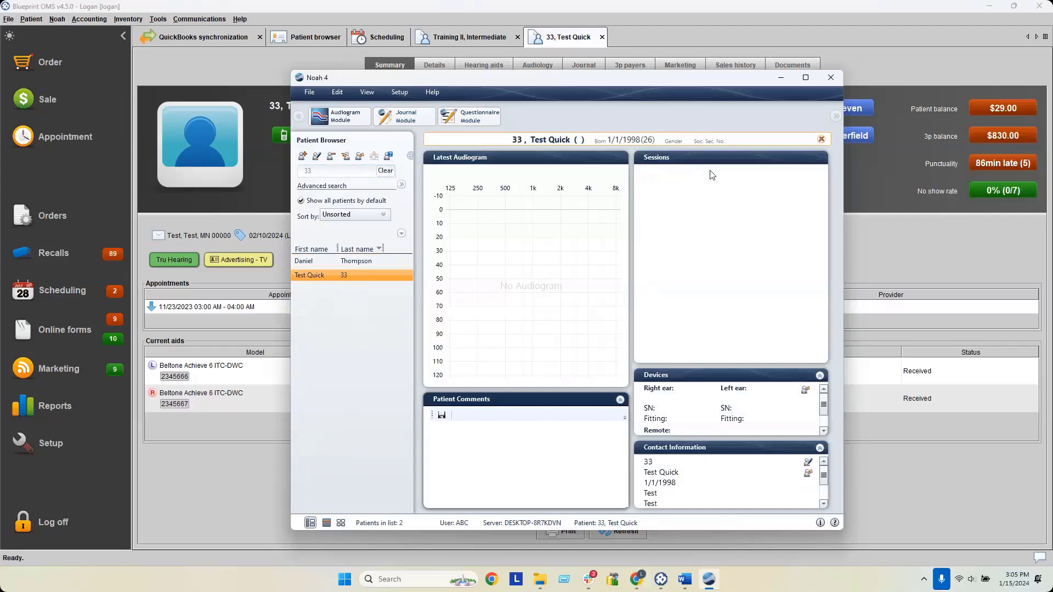
{"action": "left_click_drag", "start_coordinate": [673, 77], "coordinate": [725, 68]}
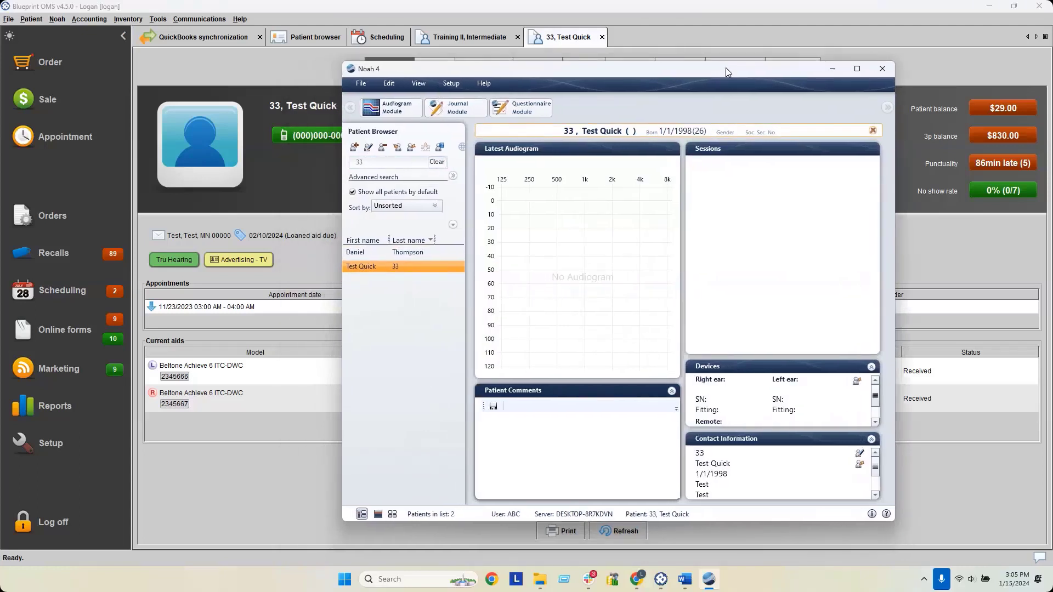
In the Audiogram Module, plot right-ear thresholds of 5 dB at 250 Hz, 75 at 750, 25 at 3k and 75 at 6k.
{"action": "left_click", "coordinate": [397, 114]}
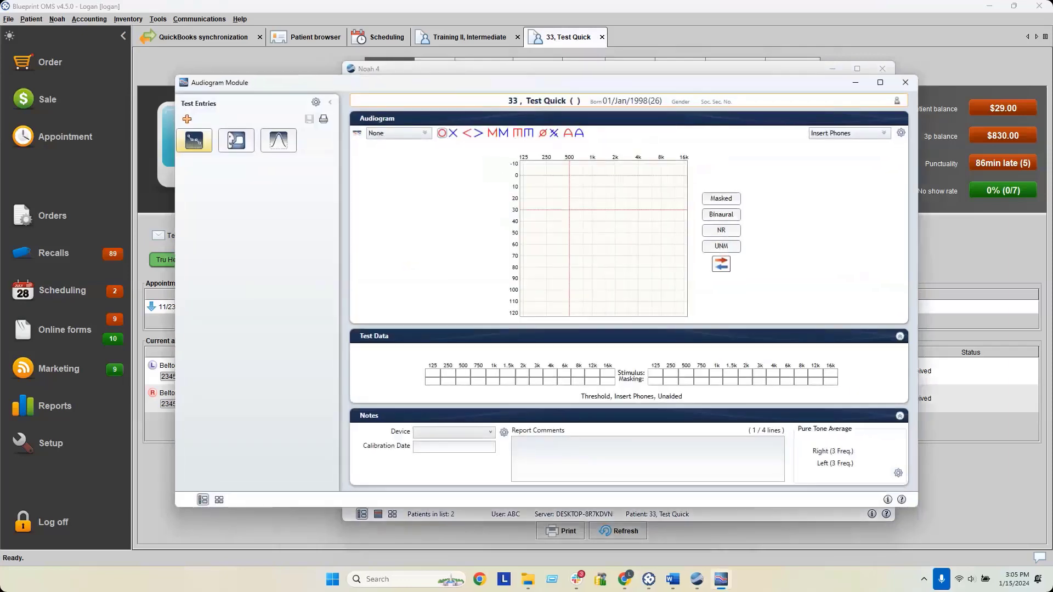
{"action": "left_click", "coordinate": [547, 182]}
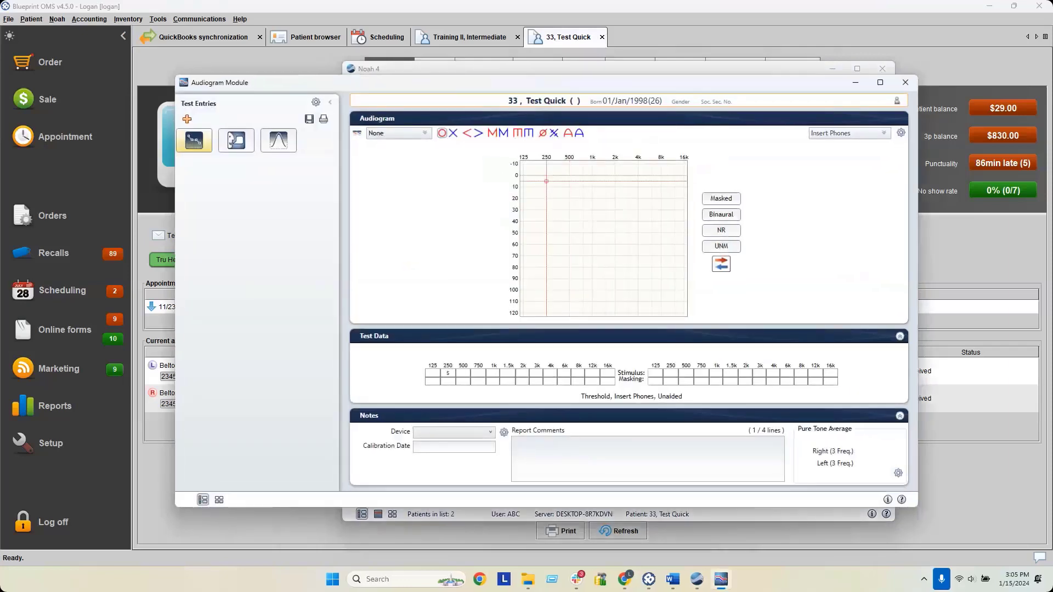
{"action": "left_click", "coordinate": [583, 261]}
{"action": "left_click", "coordinate": [628, 204]}
{"action": "left_click", "coordinate": [651, 262]}
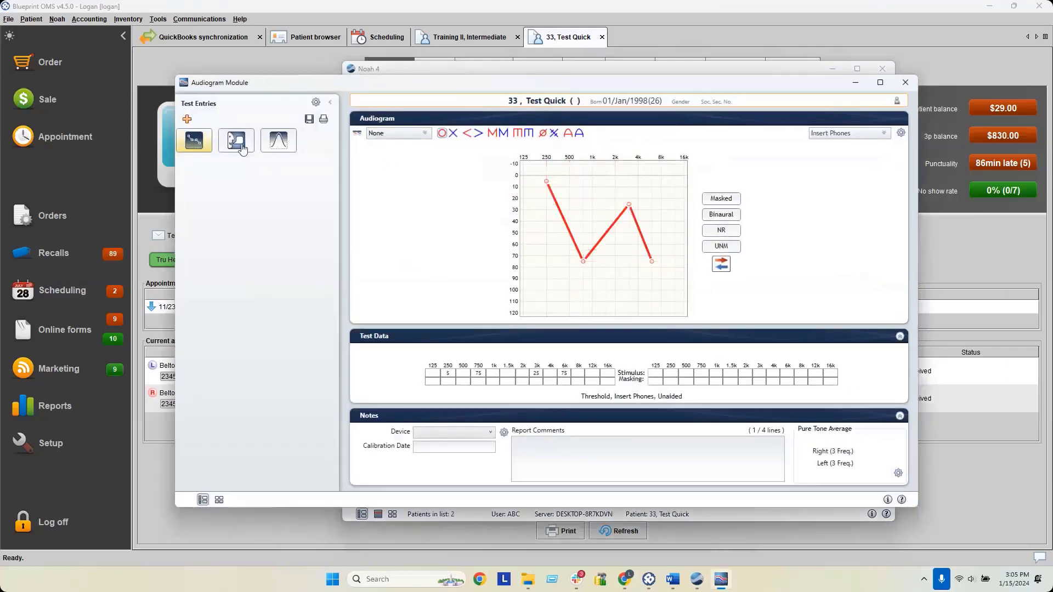
Enter speech audiometry SRT thresholds of 100 dB for both the right and left ears.
{"action": "left_click", "coordinate": [239, 144]}
{"action": "left_click", "coordinate": [409, 160]}
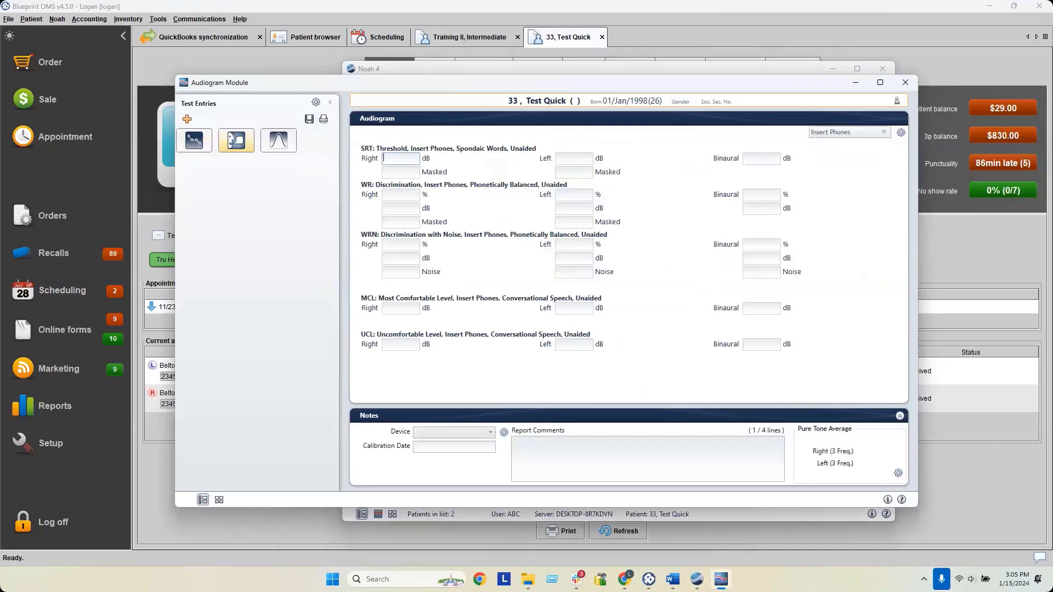
{"action": "type", "text": "100"}
{"action": "left_click", "coordinate": [565, 159]}
{"action": "type", "text": "100"}
Enter word recognition (WR) scores of 50% at 50 dB for both the right and left ears.
{"action": "left_click", "coordinate": [403, 193]}
{"action": "type", "text": "50"}
{"action": "left_click", "coordinate": [409, 210]}
{"action": "type", "text": "50"}
{"action": "left_click", "coordinate": [570, 195]}
{"action": "type", "text": "50"}
{"action": "left_click", "coordinate": [571, 210]}
{"action": "type", "text": "50"}
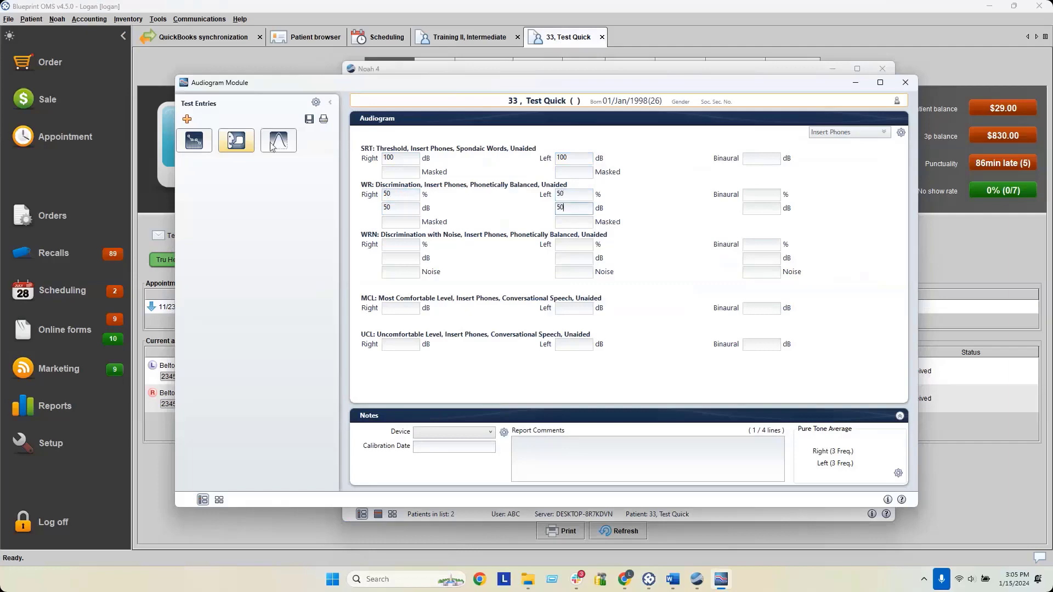
Enter right-stimulus acoustic reflex levels at 250 and 1K, using 120 for ipsilateral and 115 for contralateral.
{"action": "left_click", "coordinate": [278, 141]}
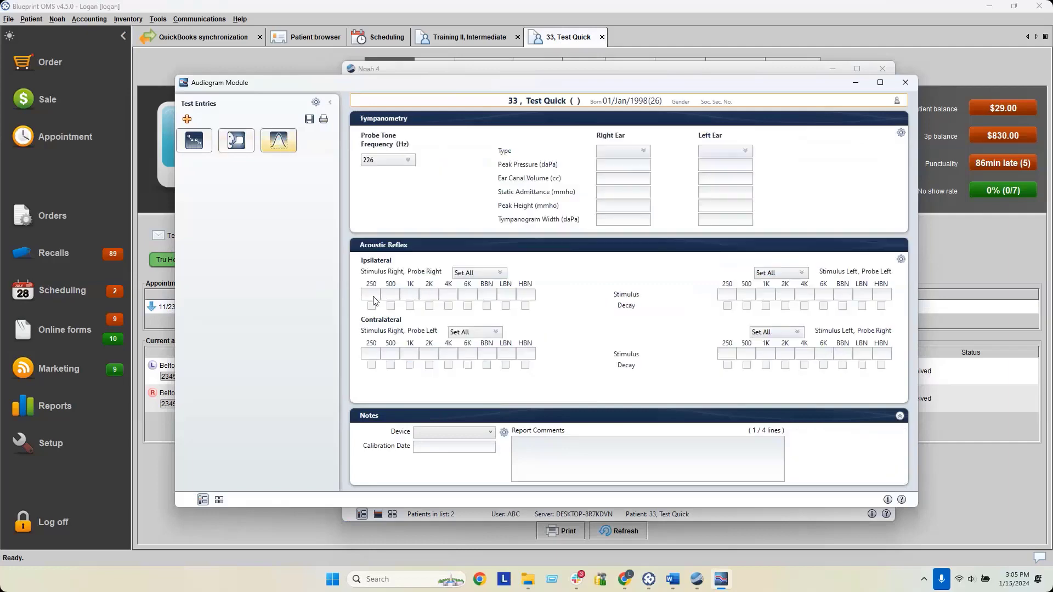
{"action": "left_click", "coordinate": [373, 297]}
{"action": "left_click", "coordinate": [329, 315]}
{"action": "left_click", "coordinate": [411, 297]}
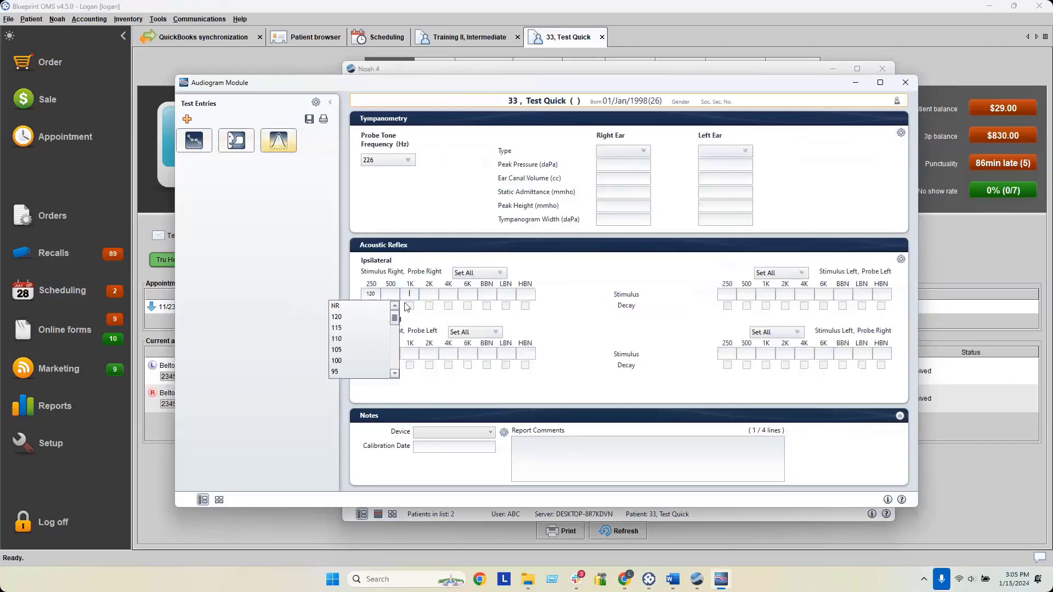
{"action": "left_click", "coordinate": [336, 317]}
{"action": "left_click", "coordinate": [372, 354]}
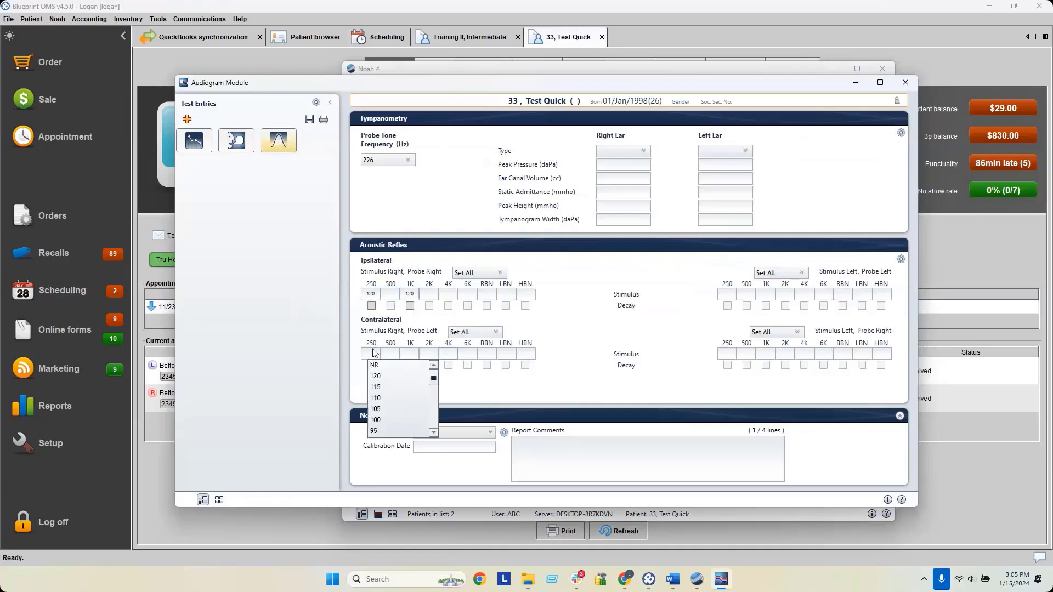
{"action": "left_click", "coordinate": [375, 386]}
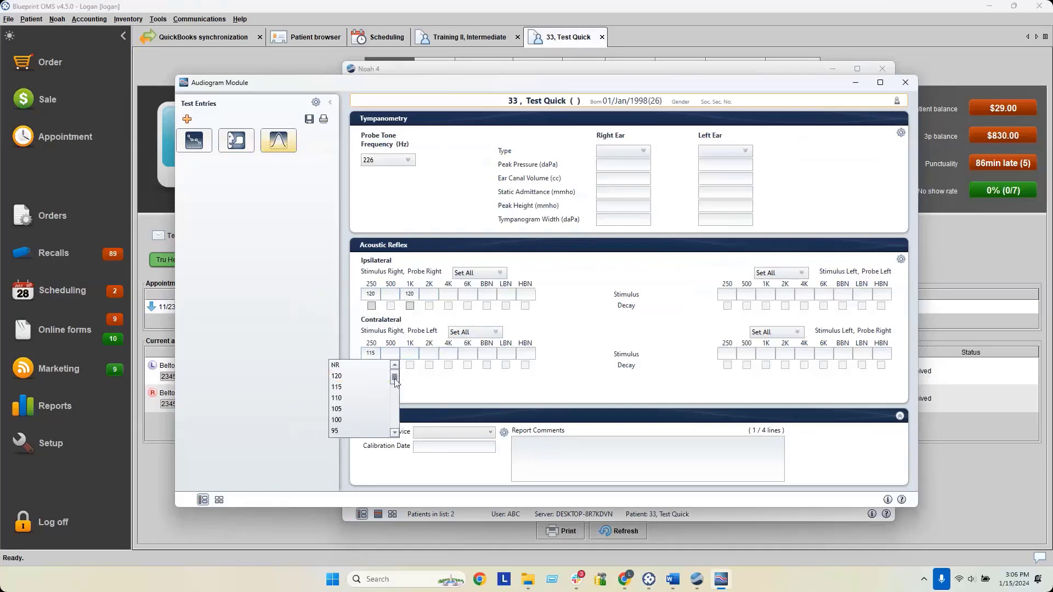
{"action": "left_click", "coordinate": [379, 385]}
{"action": "left_click", "coordinate": [317, 310]}
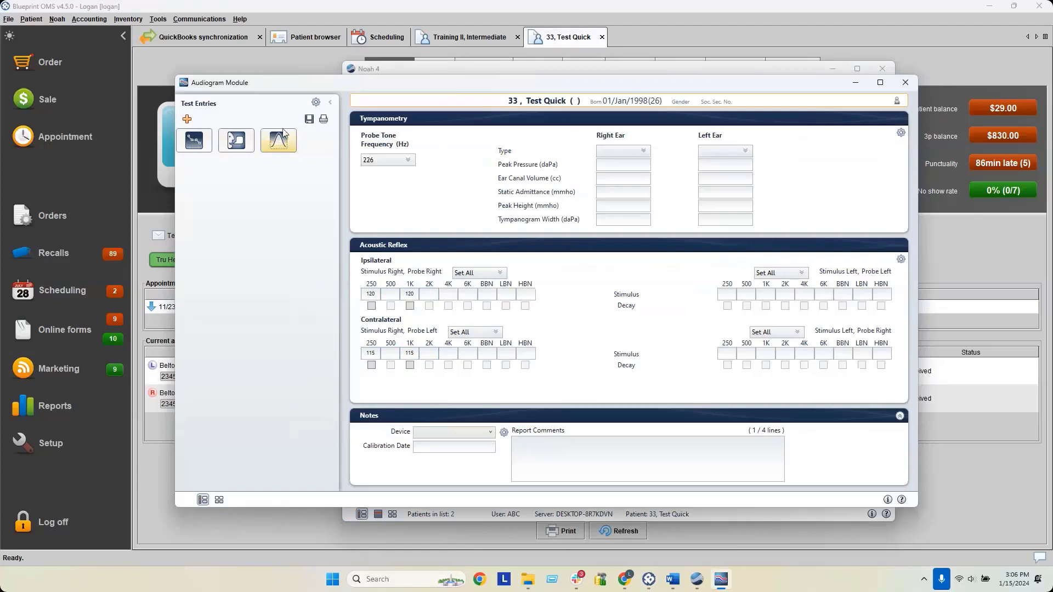
Save the audiogram and immittance measurements with their default names and evaluation date 1/15/2024, and close the Audiogram Module.
{"action": "left_click", "coordinate": [310, 119]}
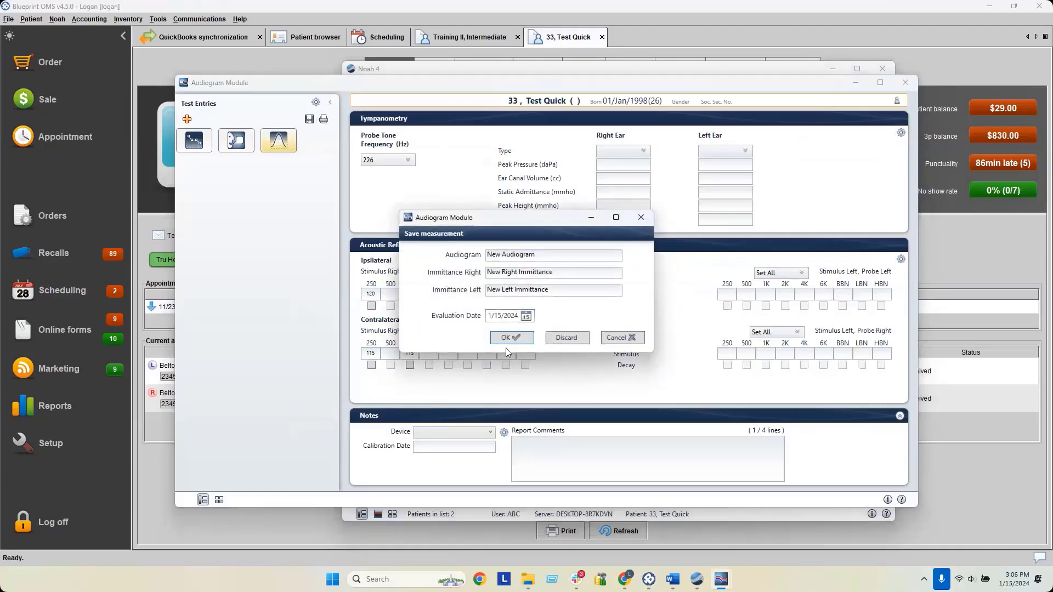
{"action": "left_click", "coordinate": [509, 339]}
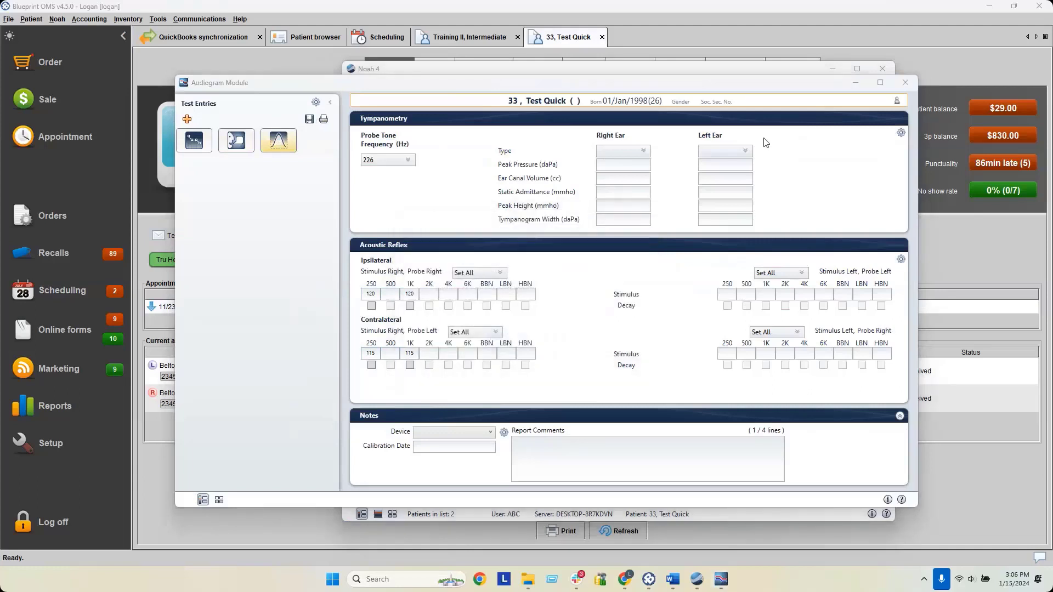
{"action": "left_click", "coordinate": [905, 84]}
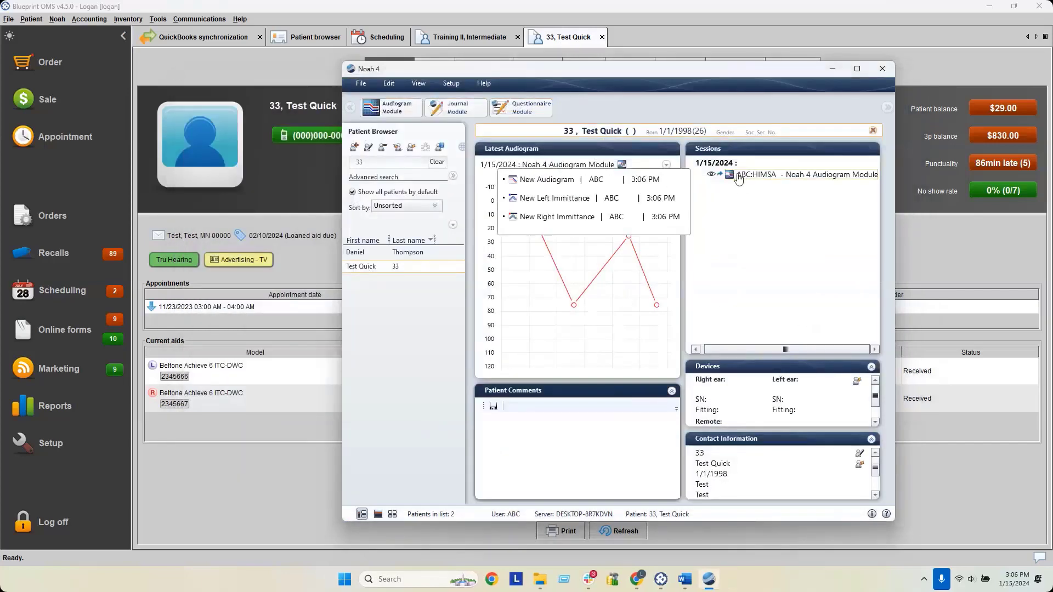
Send the 1/15/2024 audiogram session out of Noah with a manual Web Export.
{"action": "right_click", "coordinate": [739, 177]}
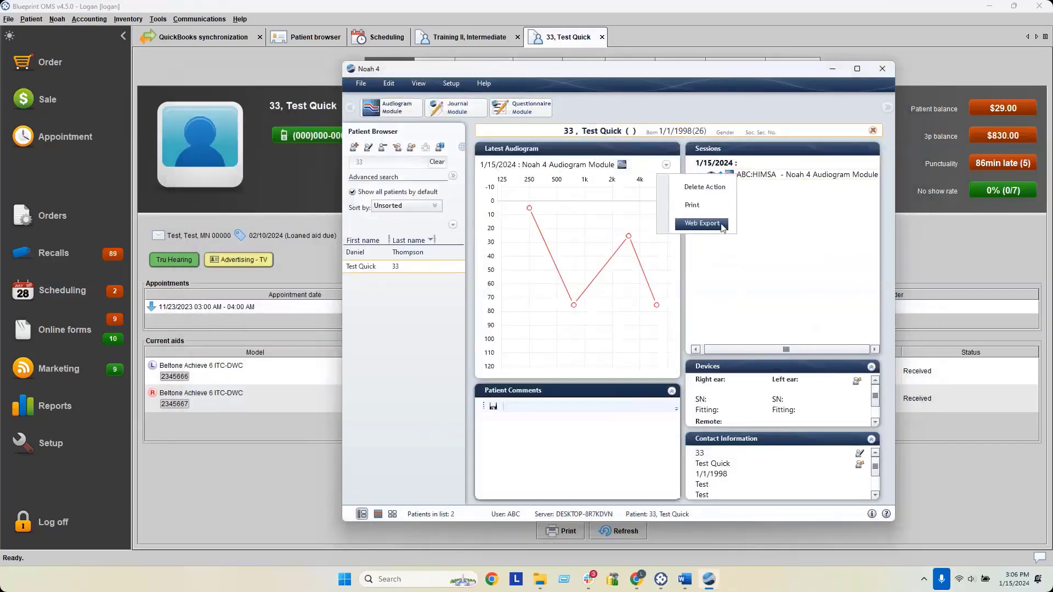
{"action": "left_click", "coordinate": [702, 223]}
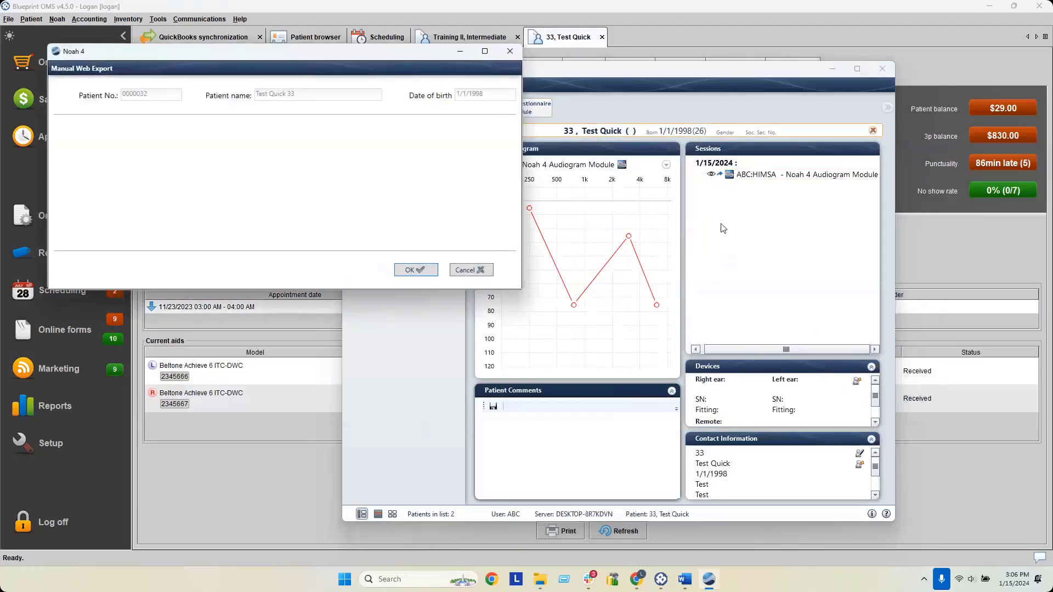
{"action": "left_click", "coordinate": [416, 270]}
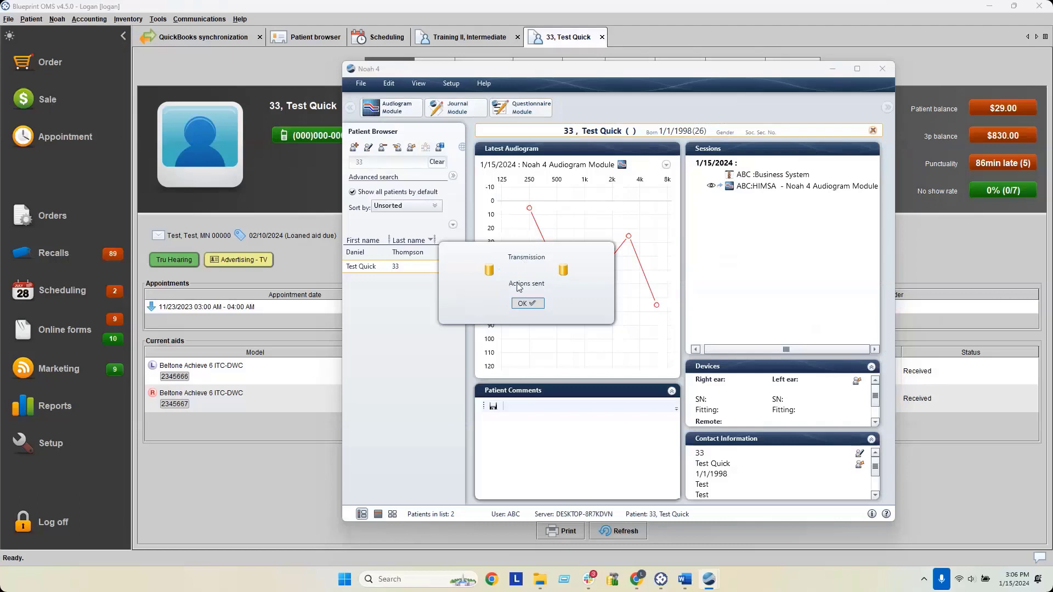
{"action": "left_click", "coordinate": [528, 304]}
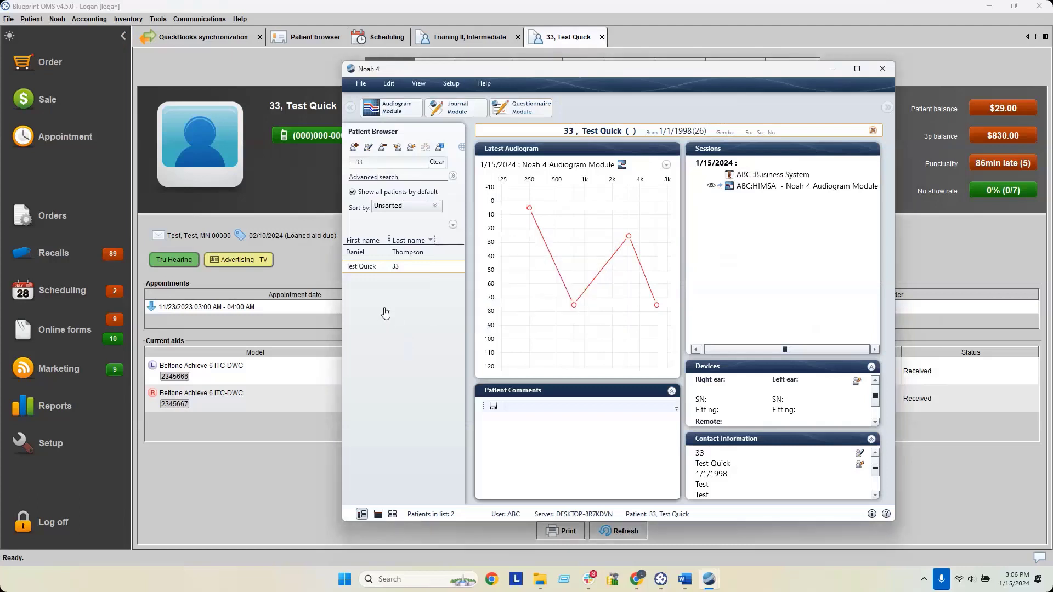
Switch to Blueprint OMS, open the patient's 01/15/2024 Noah audiogram for editing and check its right-ear air conduction values.
{"action": "left_click", "coordinate": [327, 271]}
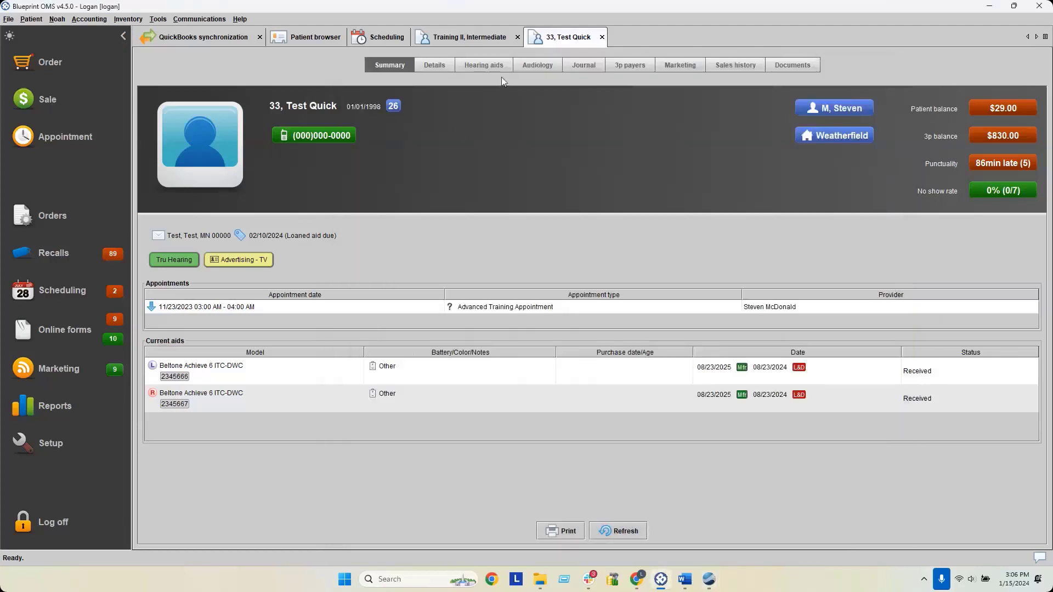
{"action": "left_click", "coordinate": [531, 64]}
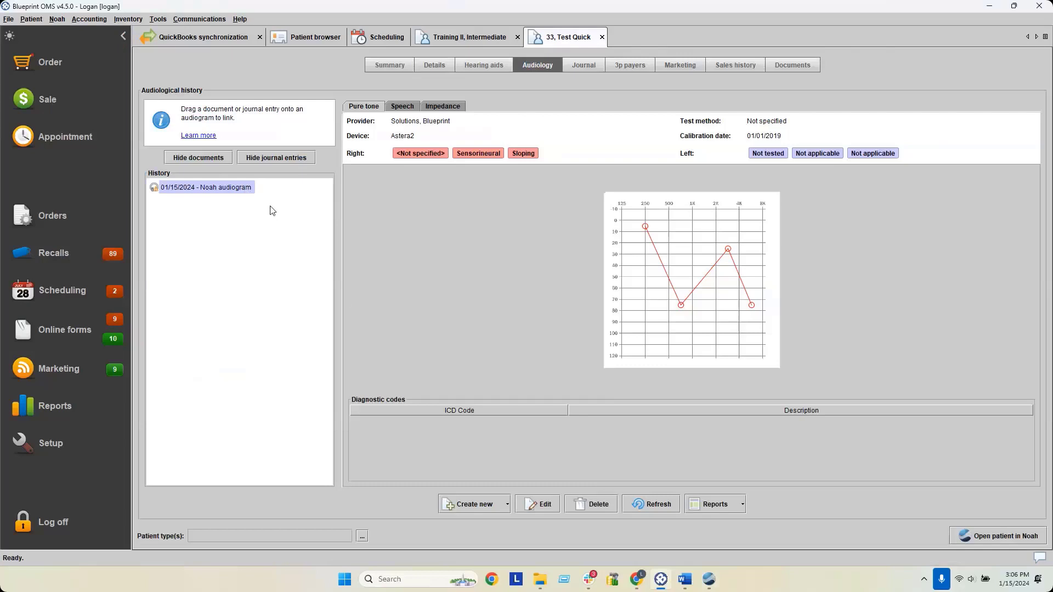
{"action": "right_click", "coordinate": [231, 189]}
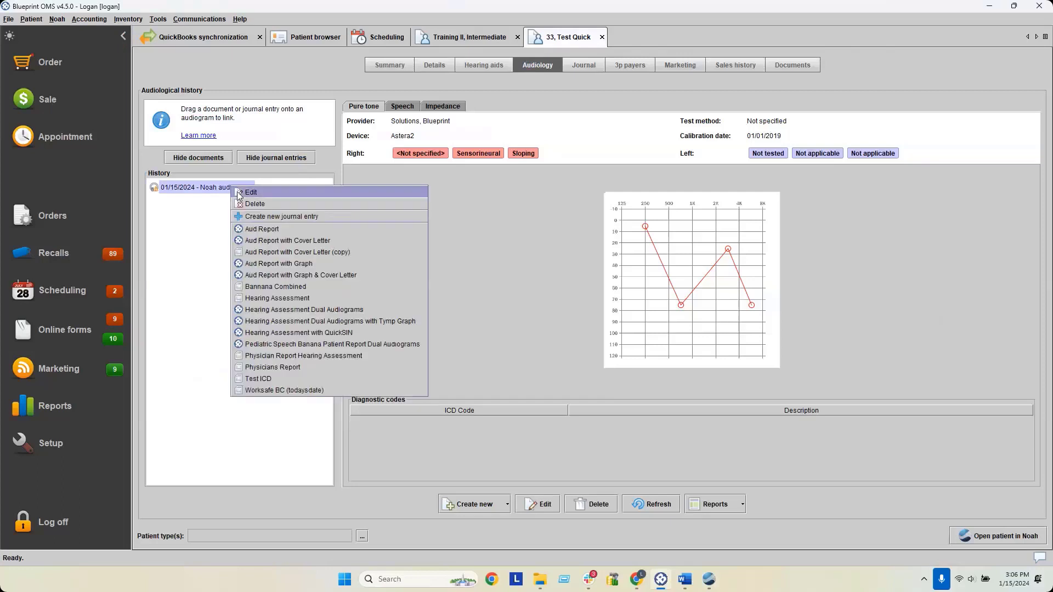
{"action": "left_click", "coordinate": [240, 193]}
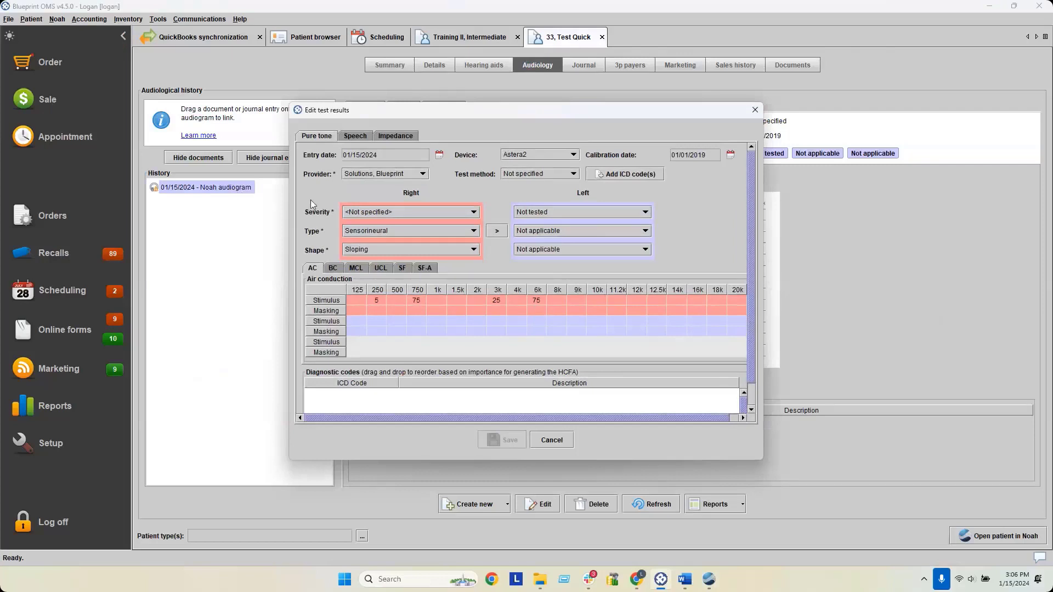
{"action": "left_click", "coordinate": [380, 299]}
{"action": "left_click", "coordinate": [418, 300]}
{"action": "left_click", "coordinate": [496, 300]}
Set the right ear's severity to Mild, type to Neural and shape to Reverse slope, and copy them to the left ear.
{"action": "left_click", "coordinate": [453, 214]}
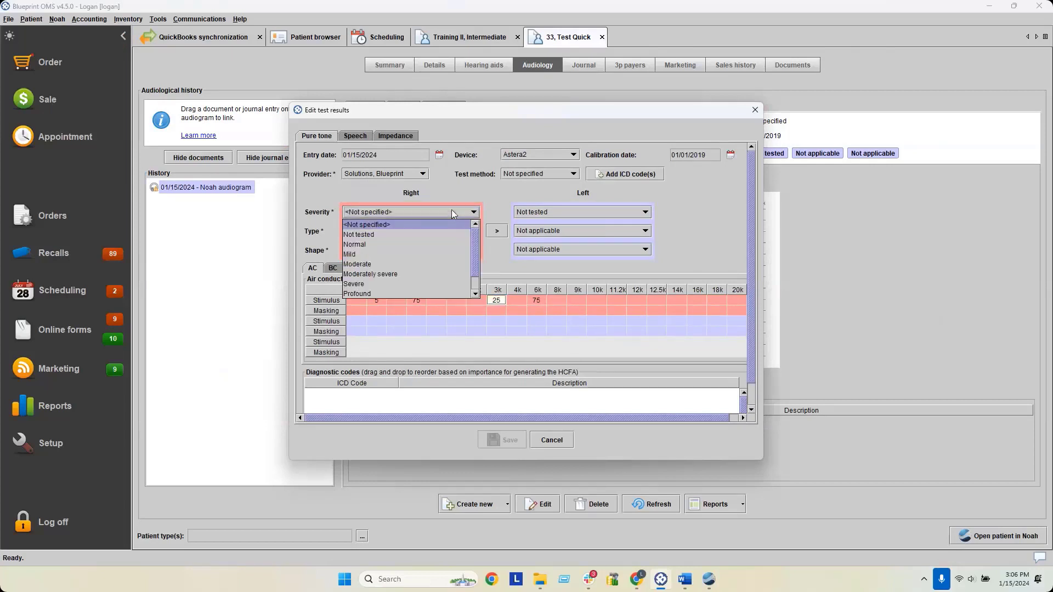
{"action": "left_click", "coordinate": [434, 251]}
{"action": "left_click", "coordinate": [417, 231]}
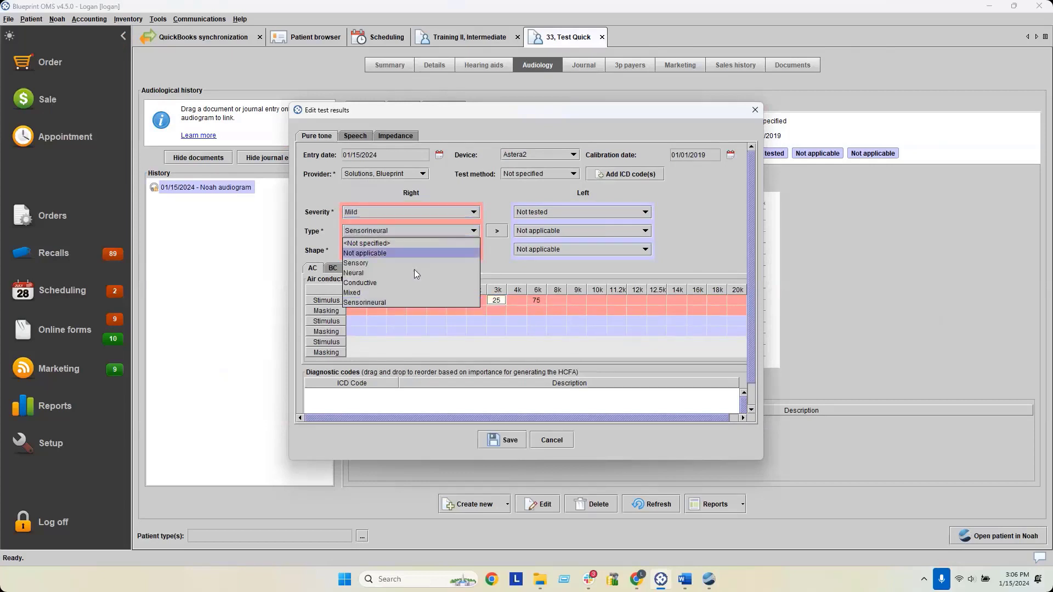
{"action": "left_click", "coordinate": [413, 273]}
{"action": "left_click", "coordinate": [407, 248]}
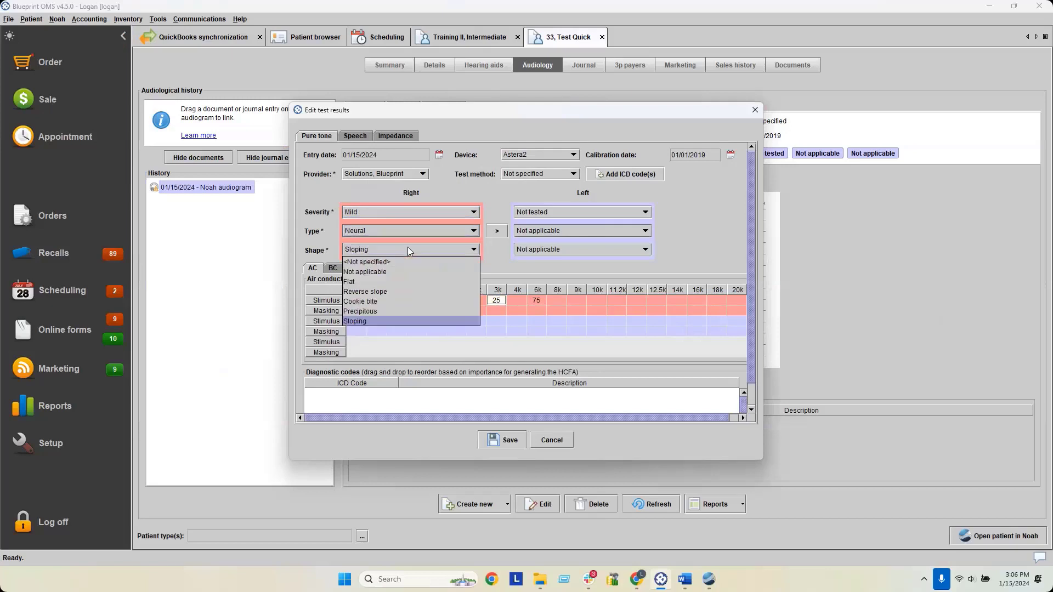
{"action": "left_click", "coordinate": [403, 292]}
{"action": "left_click", "coordinate": [497, 231]}
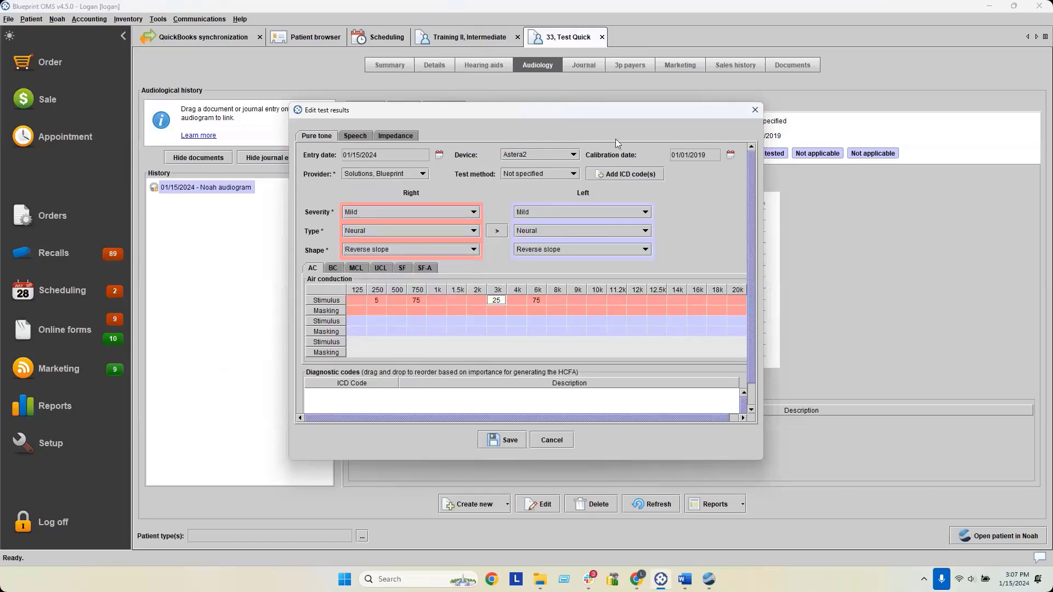
Check the audiogram's device and entry date choices and set its provider to the logged-in clinician.
{"action": "left_click", "coordinate": [524, 157]}
{"action": "left_click", "coordinate": [524, 156]}
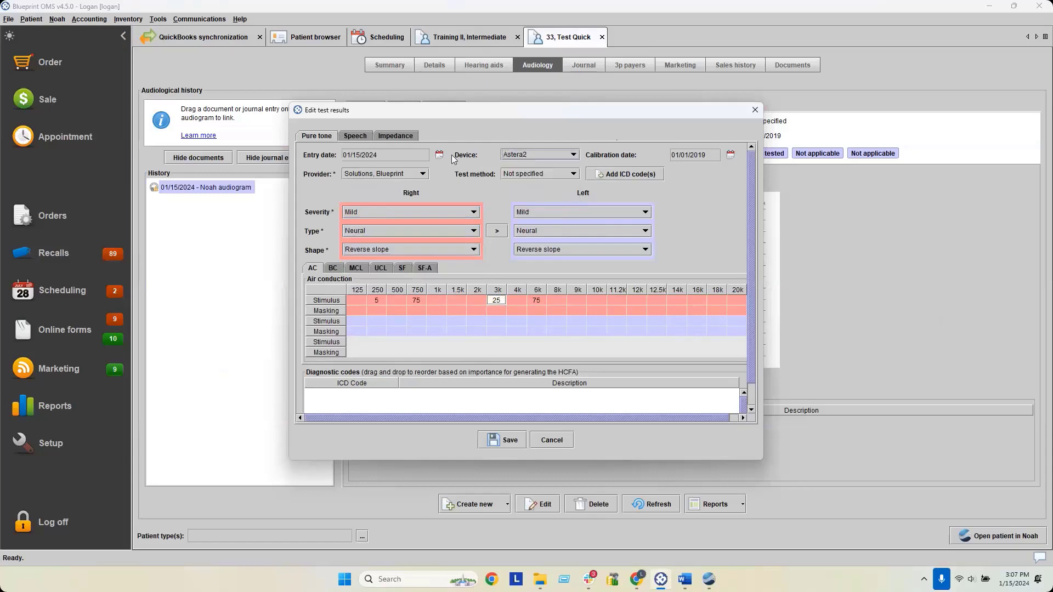
{"action": "left_click", "coordinate": [439, 155]}
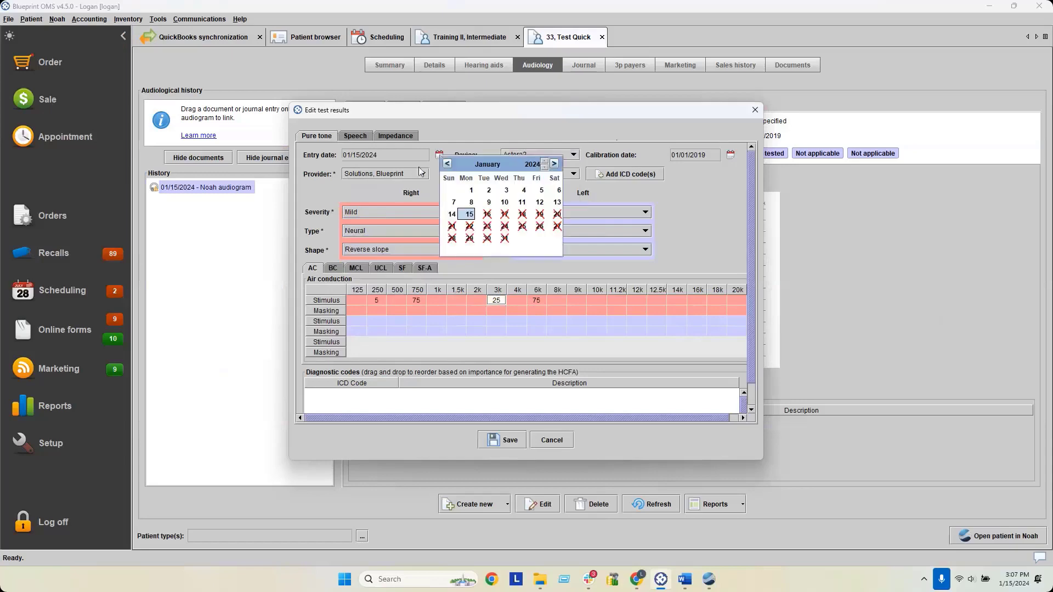
{"action": "left_click", "coordinate": [405, 193]}
{"action": "left_click", "coordinate": [403, 175]}
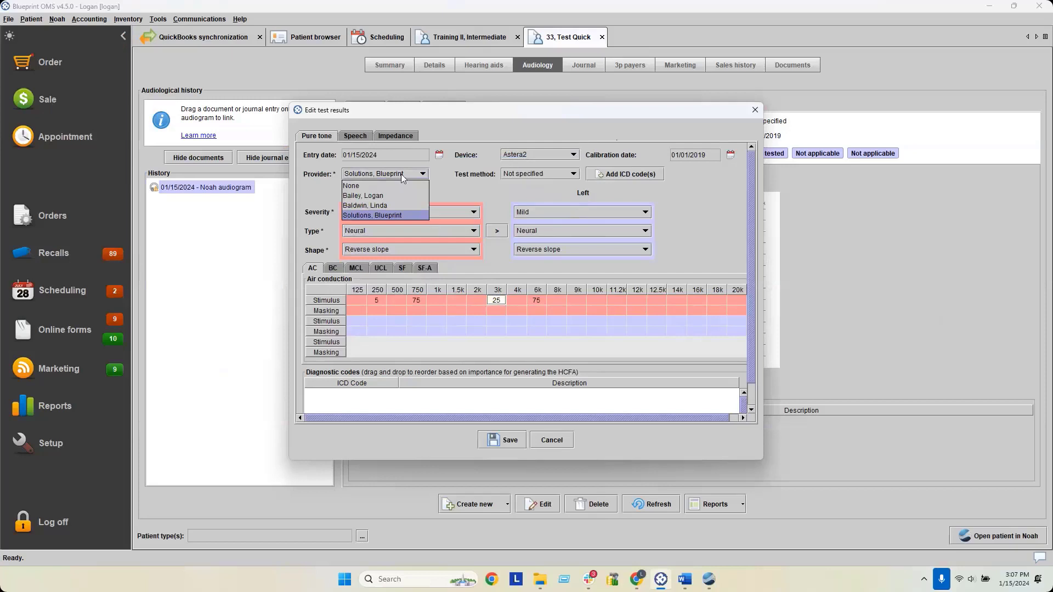
{"action": "left_click", "coordinate": [399, 193]}
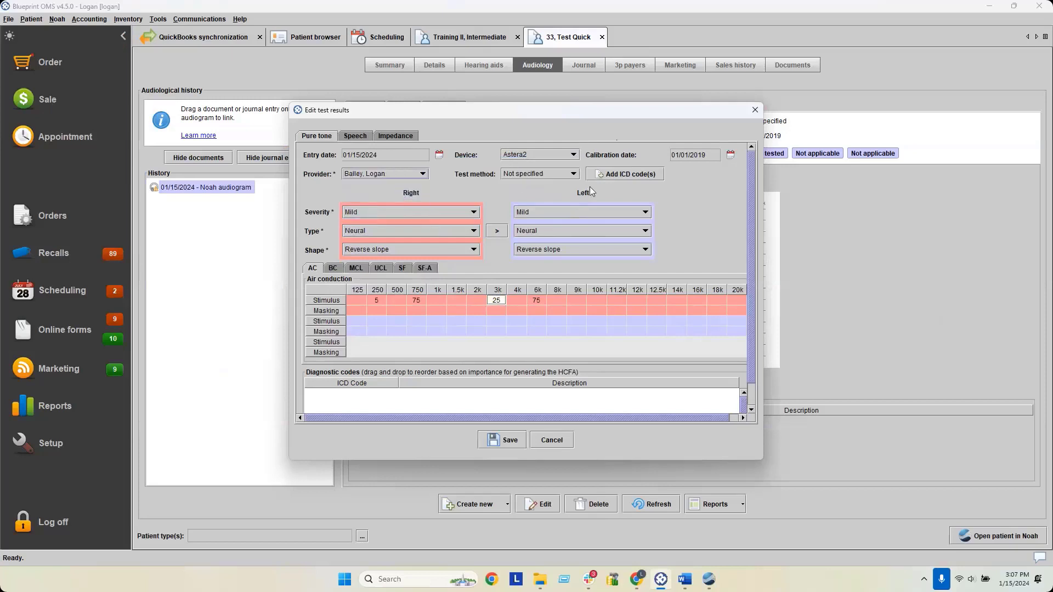
Add ICD codes H60.13 and H60.21 to the audiogram and save the edited test results.
{"action": "left_click", "coordinate": [617, 175]}
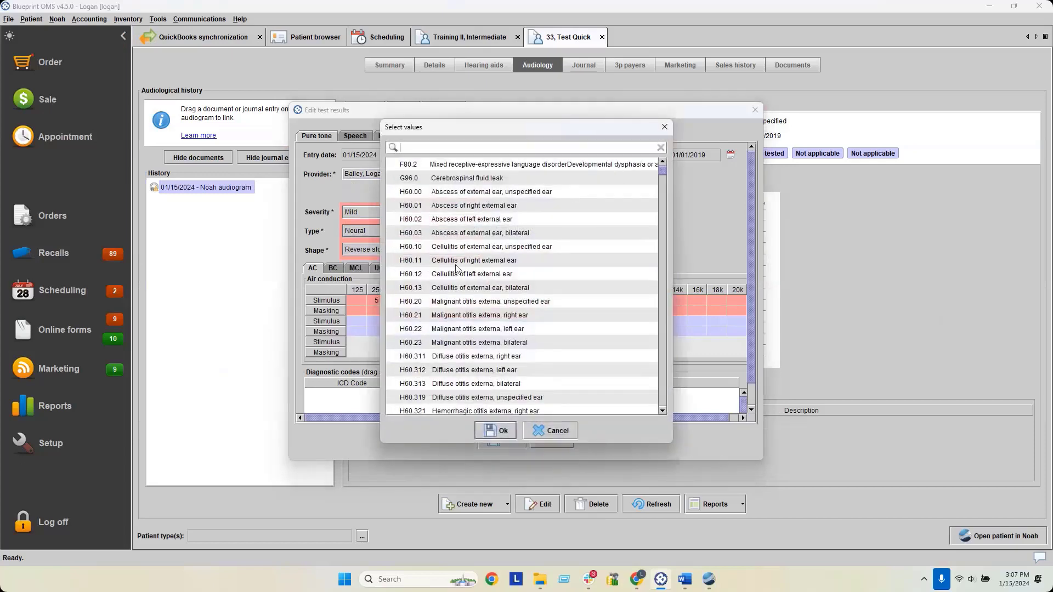
{"action": "left_click", "coordinate": [450, 286]}
{"action": "left_click", "coordinate": [443, 317]}
{"action": "left_click", "coordinate": [501, 433]}
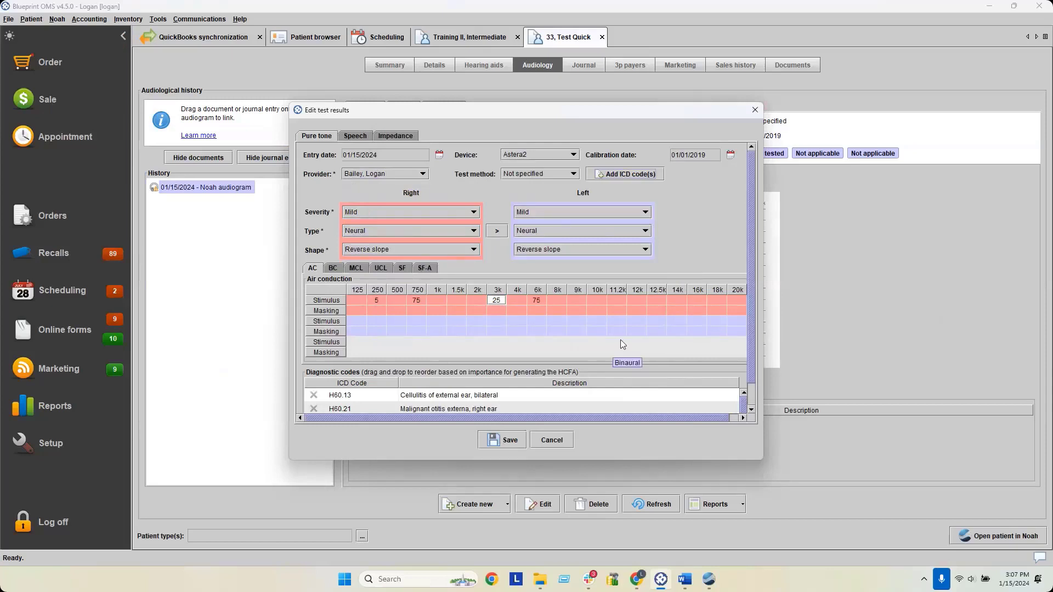
{"action": "left_click", "coordinate": [515, 445]}
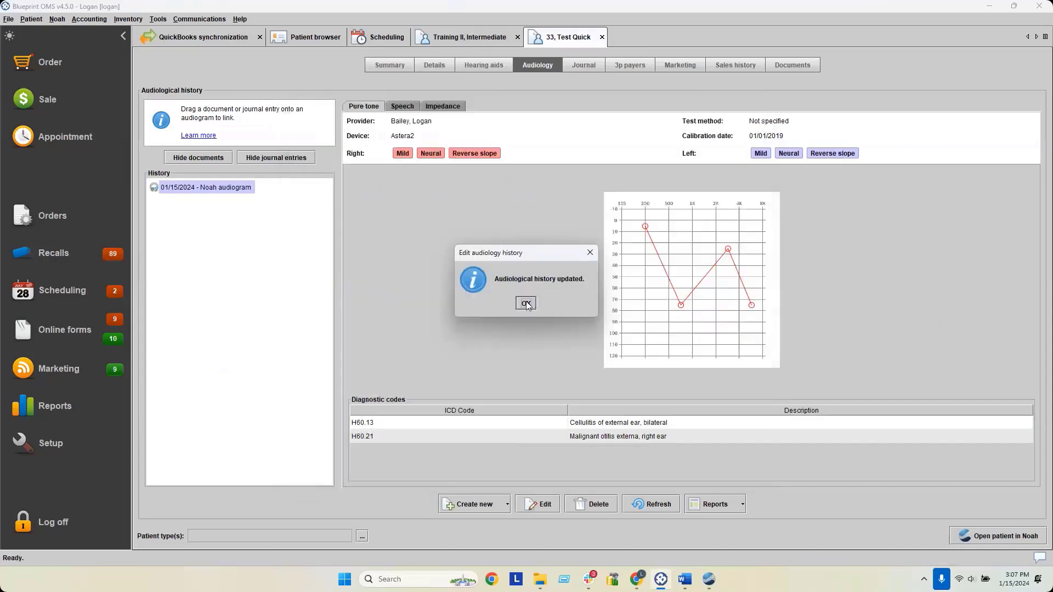
{"action": "left_click", "coordinate": [526, 304]}
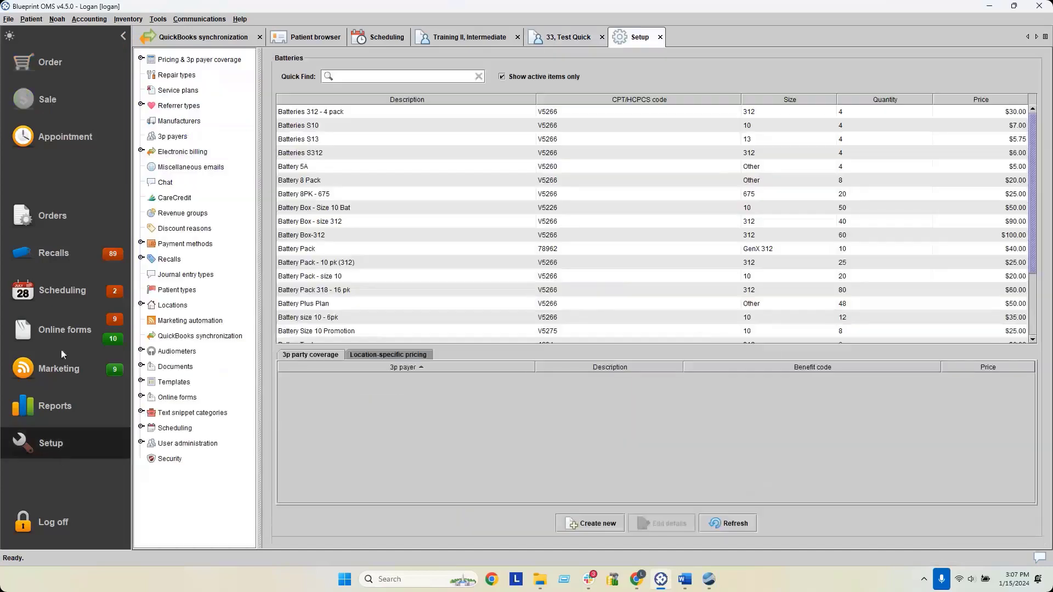
Look up the electronic billing ICD code list in Setup, view the blank form for a new code, and close Setup.
{"action": "left_click", "coordinate": [141, 152]}
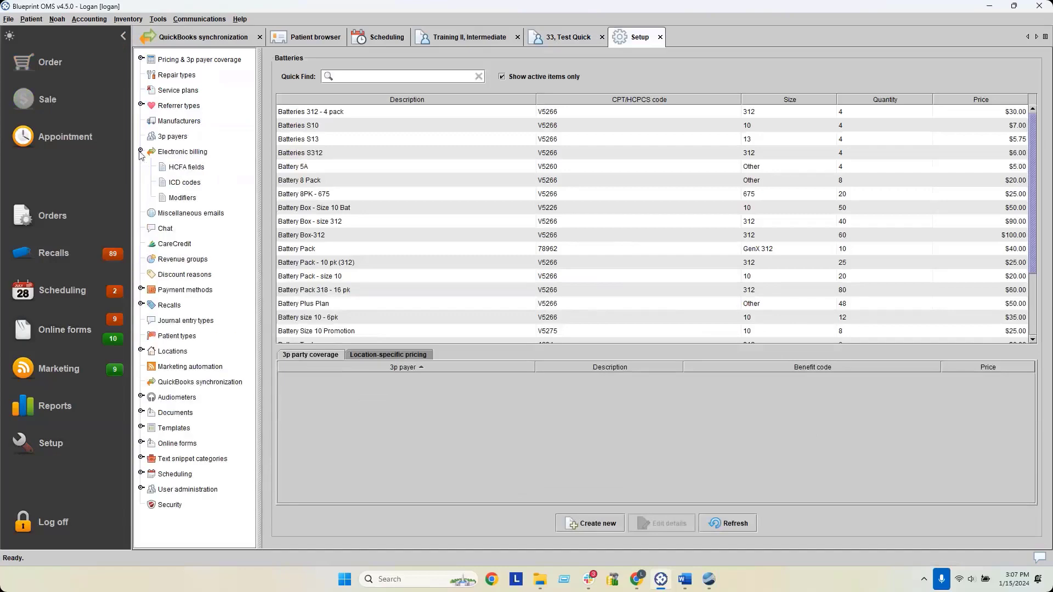
{"action": "left_click", "coordinate": [185, 182]}
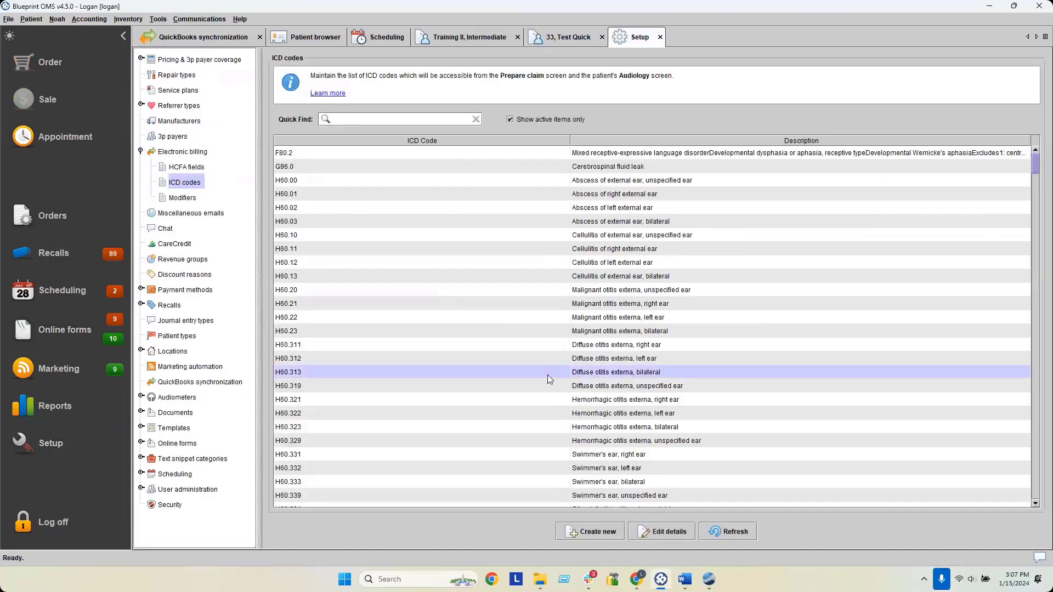
{"action": "left_click", "coordinate": [554, 429]}
{"action": "left_click", "coordinate": [587, 531]}
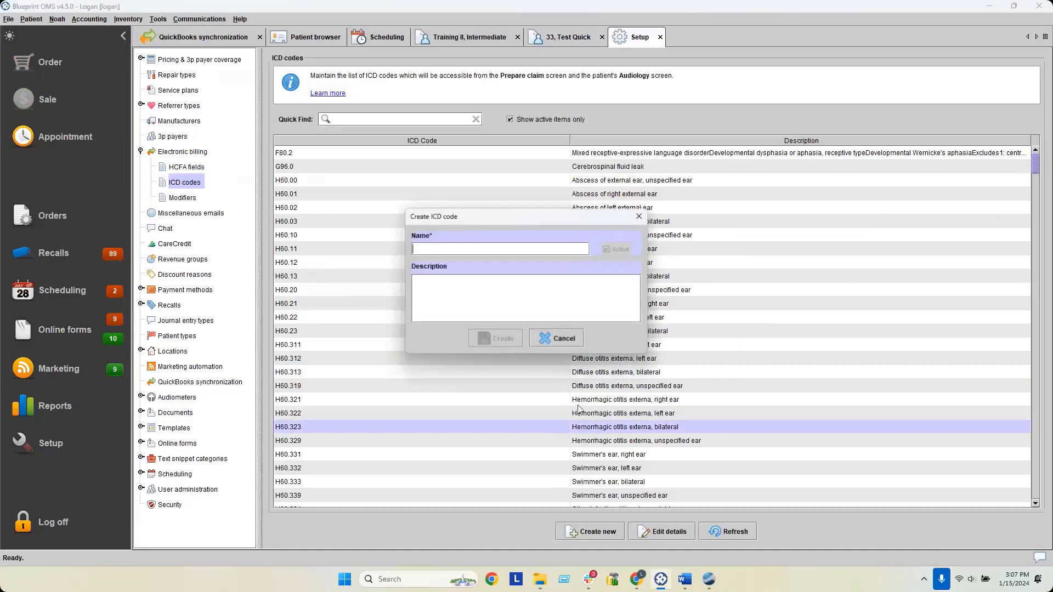
{"action": "left_click", "coordinate": [569, 341]}
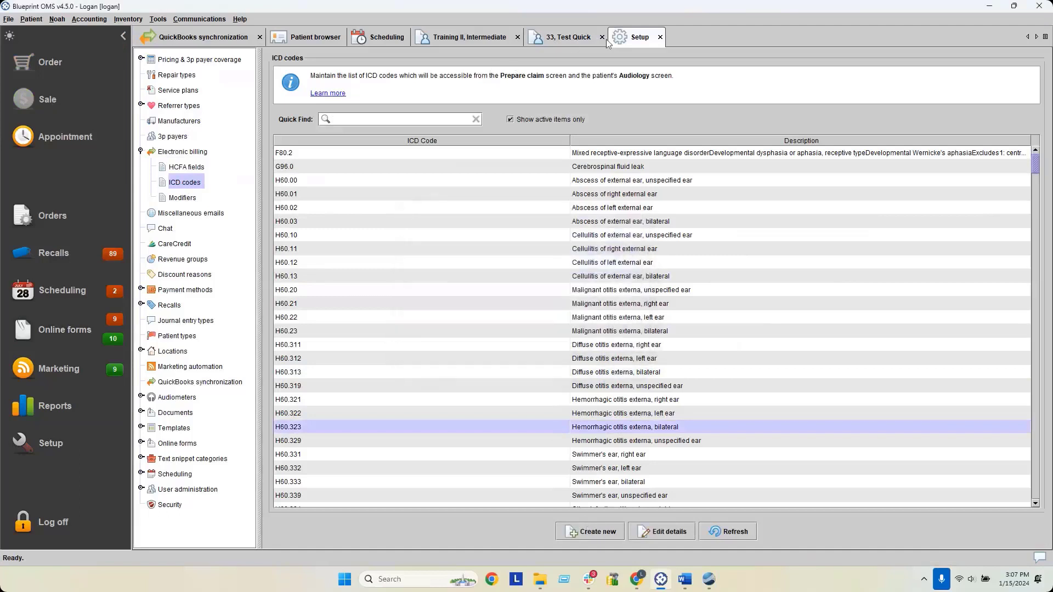
{"action": "left_click", "coordinate": [659, 37]}
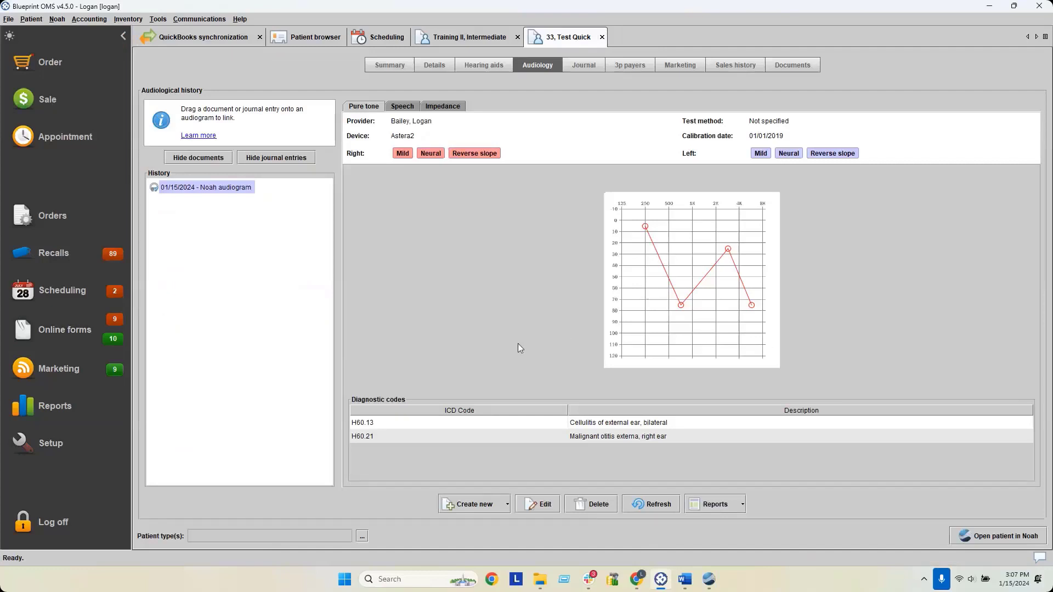
Assign the patient types Electronic Chart and Hearing loss, check them on the patient summary and return to the audiology record.
{"action": "left_click", "coordinate": [366, 536]}
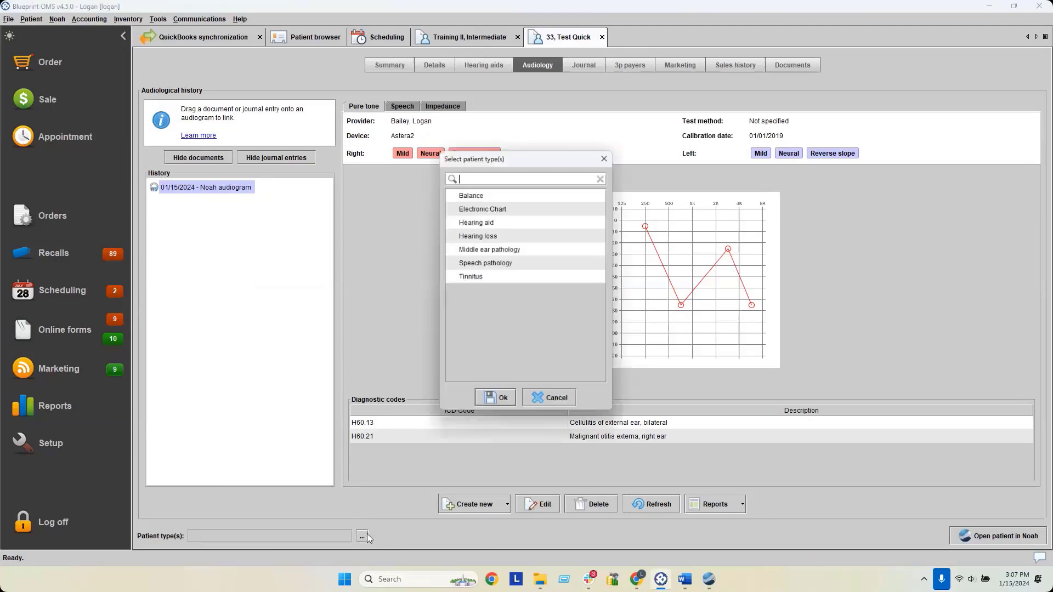
{"action": "left_click", "coordinate": [482, 213]}
{"action": "left_click", "coordinate": [478, 235]}
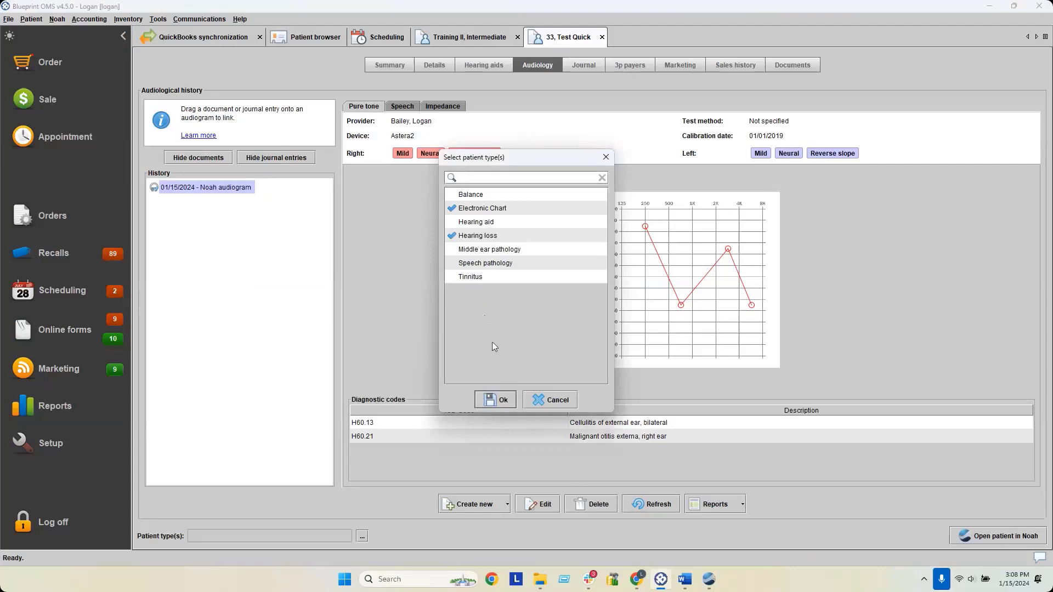
{"action": "left_click", "coordinate": [503, 399]}
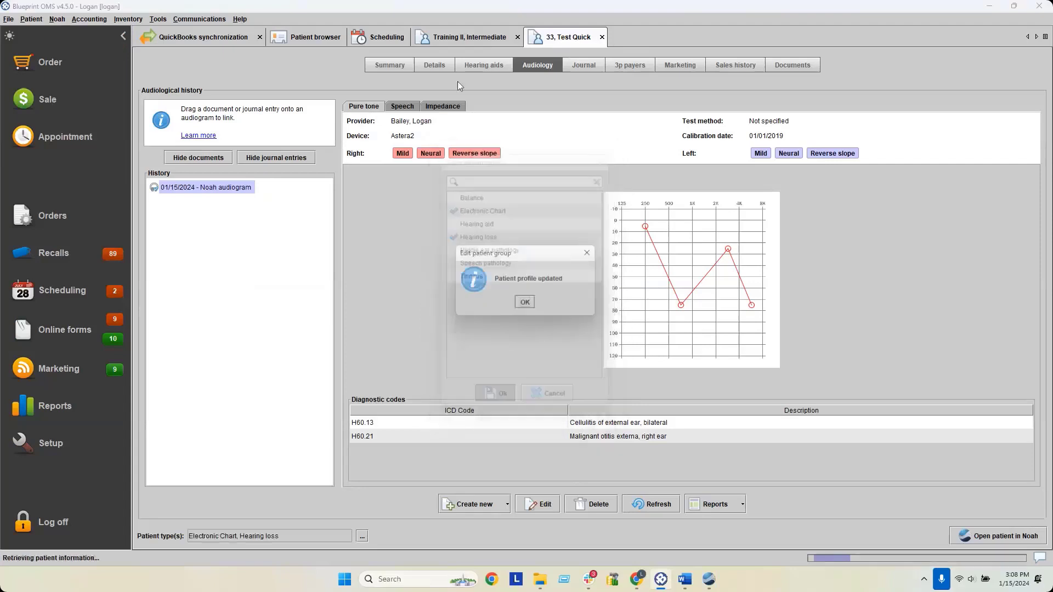
{"action": "left_click", "coordinate": [528, 304]}
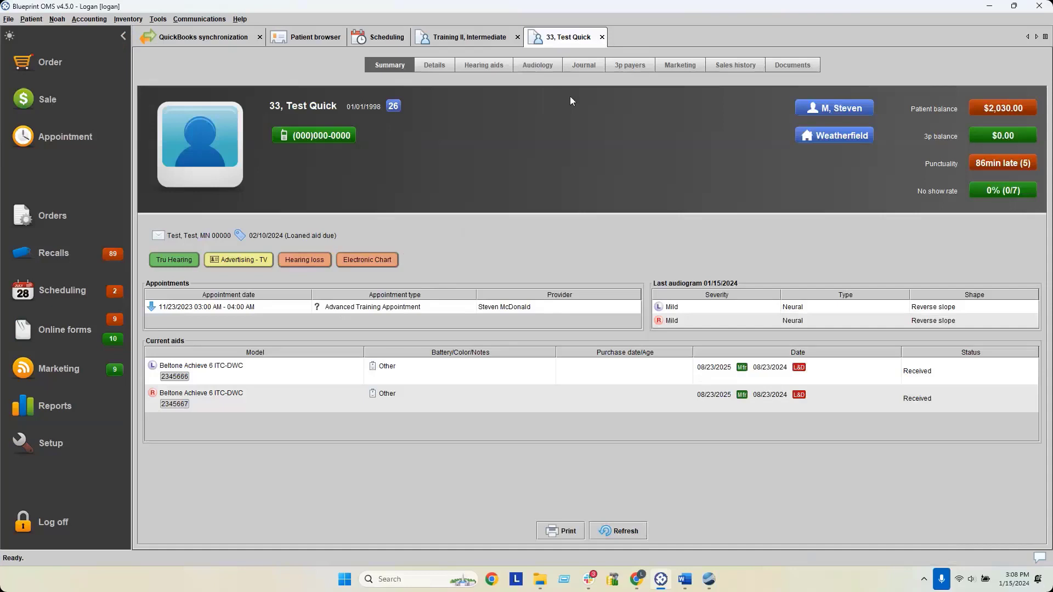
{"action": "left_click", "coordinate": [536, 65]}
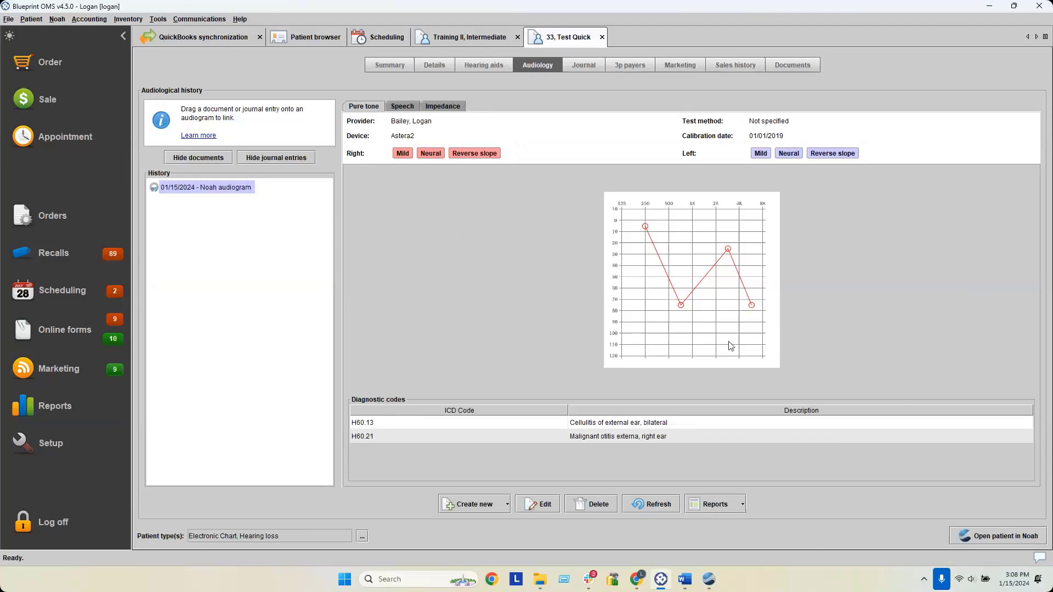
Generate the Hearing Assessment Dual Audiograms report from the 01/15/2024 Noah audiogram and review its patient details and test results.
{"action": "right_click", "coordinate": [215, 189]}
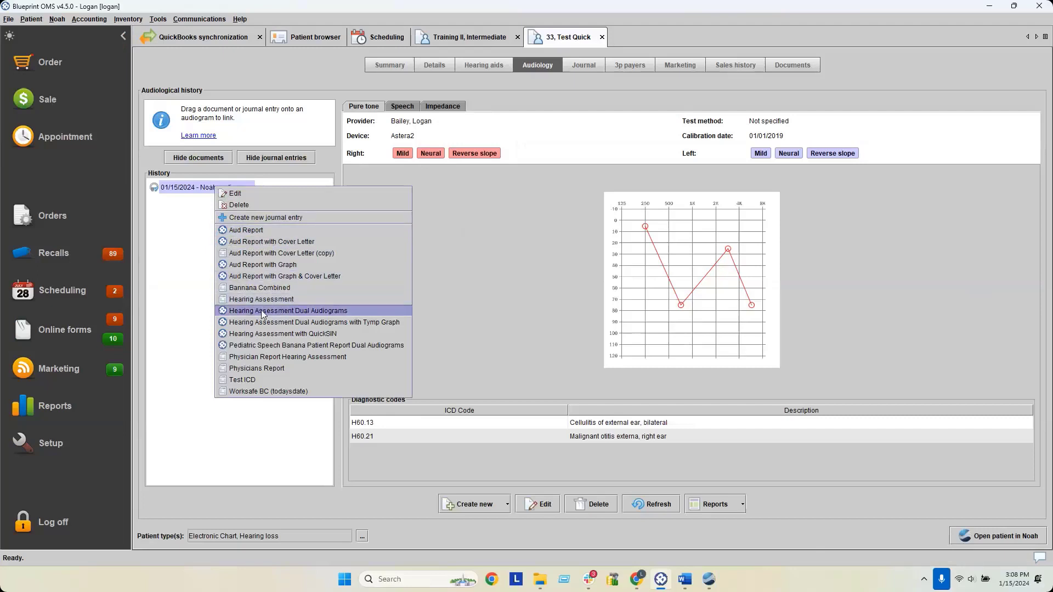
{"action": "left_click", "coordinate": [305, 311]}
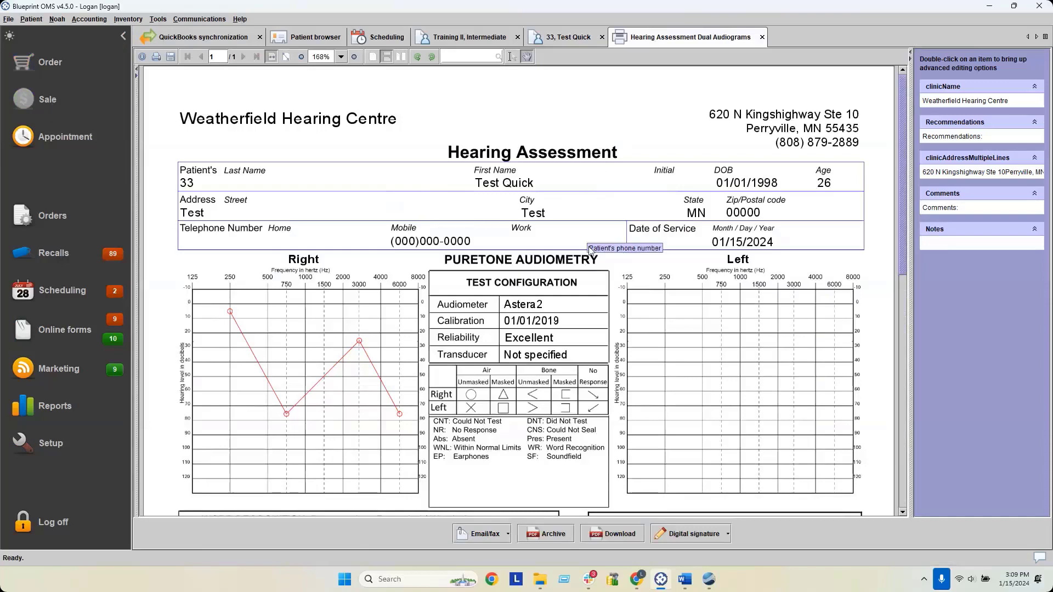
{"action": "scroll", "coordinate": [588, 234], "scroll_direction": "down", "scroll_amount": 4}
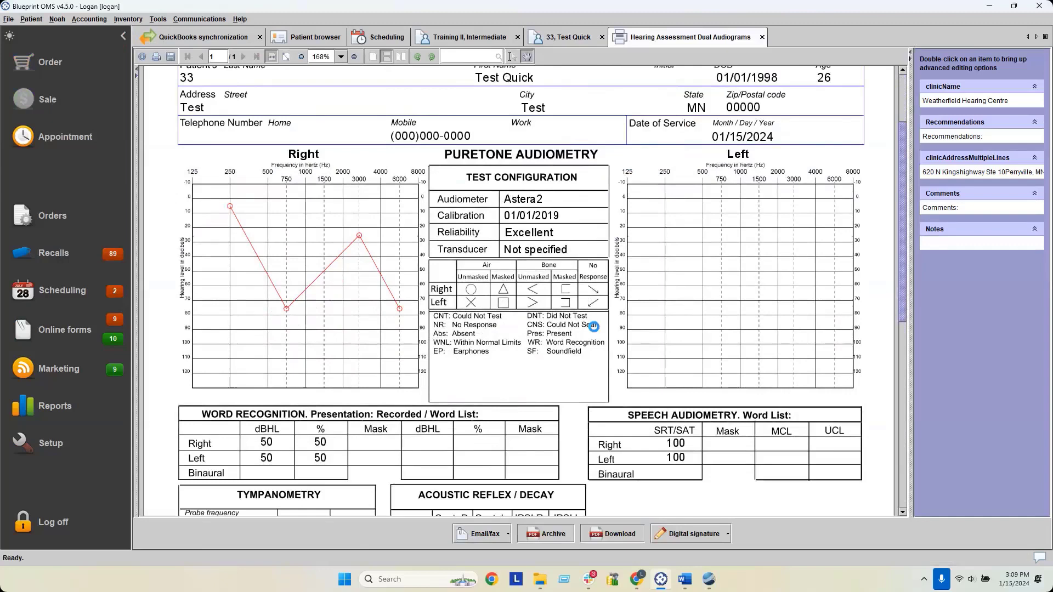
{"action": "scroll", "coordinate": [597, 326], "scroll_direction": "down", "scroll_amount": 2}
{"action": "scroll", "coordinate": [603, 354], "scroll_direction": "up", "scroll_amount": 1}
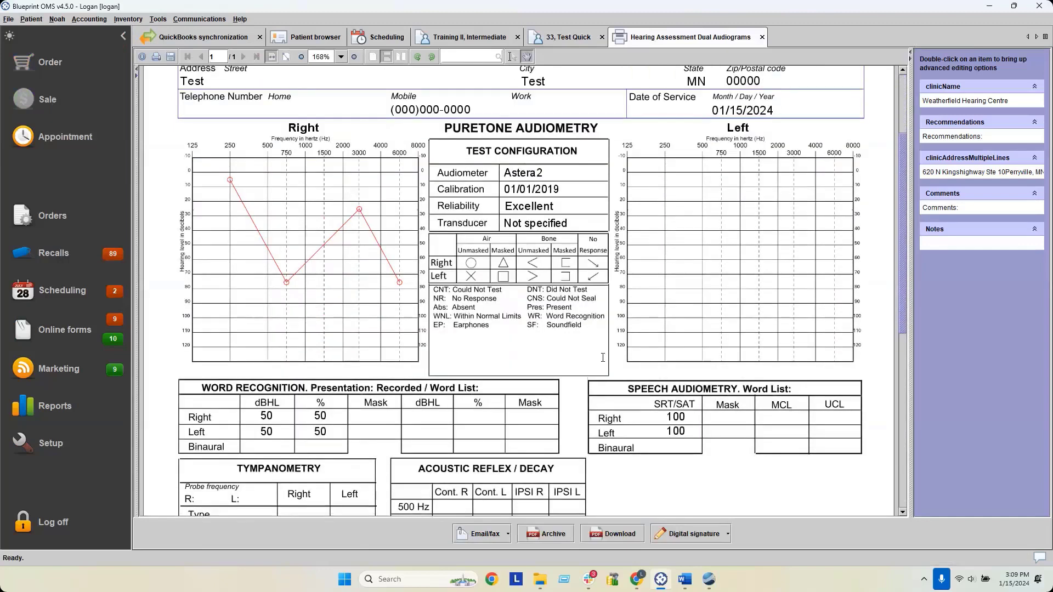
{"action": "scroll", "coordinate": [774, 320], "scroll_direction": "down", "scroll_amount": 4}
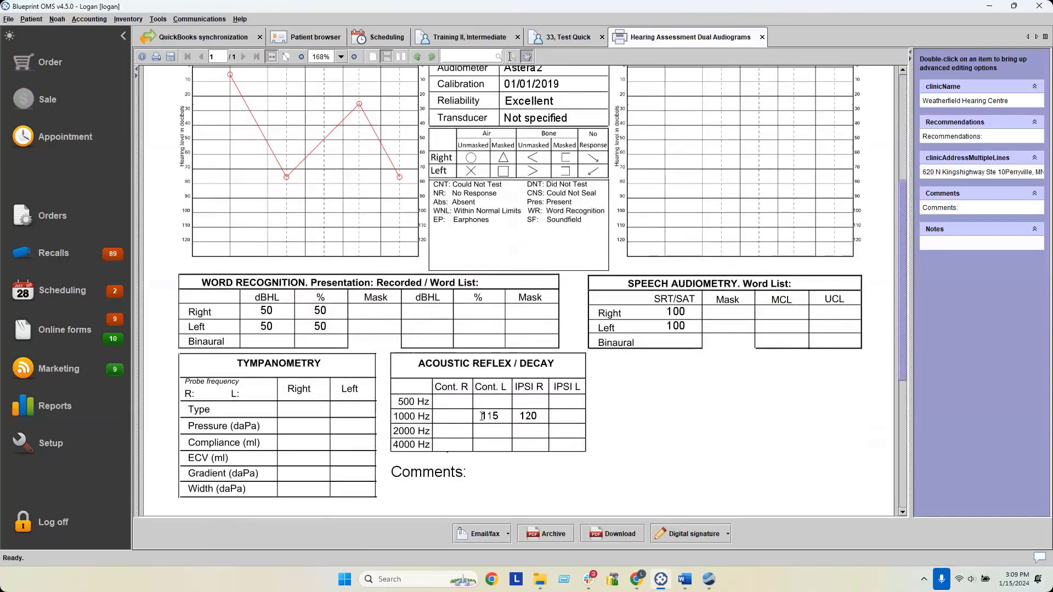
{"action": "left_click", "coordinate": [287, 328]}
{"action": "scroll", "coordinate": [286, 327], "scroll_direction": "up", "scroll_amount": 9}
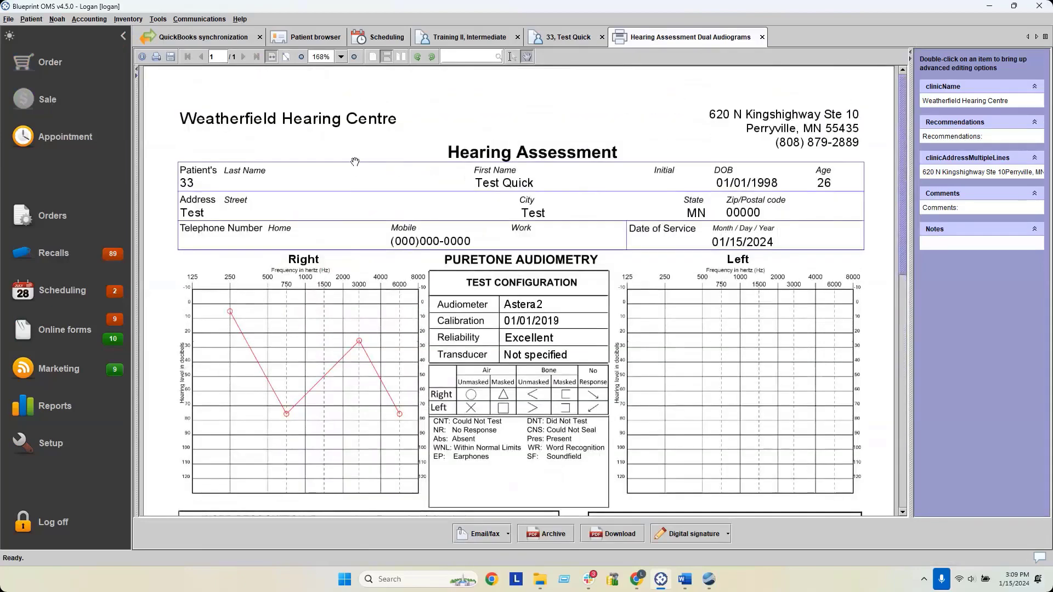
{"action": "left_click", "coordinate": [270, 209]}
{"action": "left_click", "coordinate": [504, 204]}
{"action": "scroll", "coordinate": [565, 263], "scroll_direction": "down", "scroll_amount": 9}
{"action": "scroll", "coordinate": [626, 332], "scroll_direction": "down", "scroll_amount": 5}
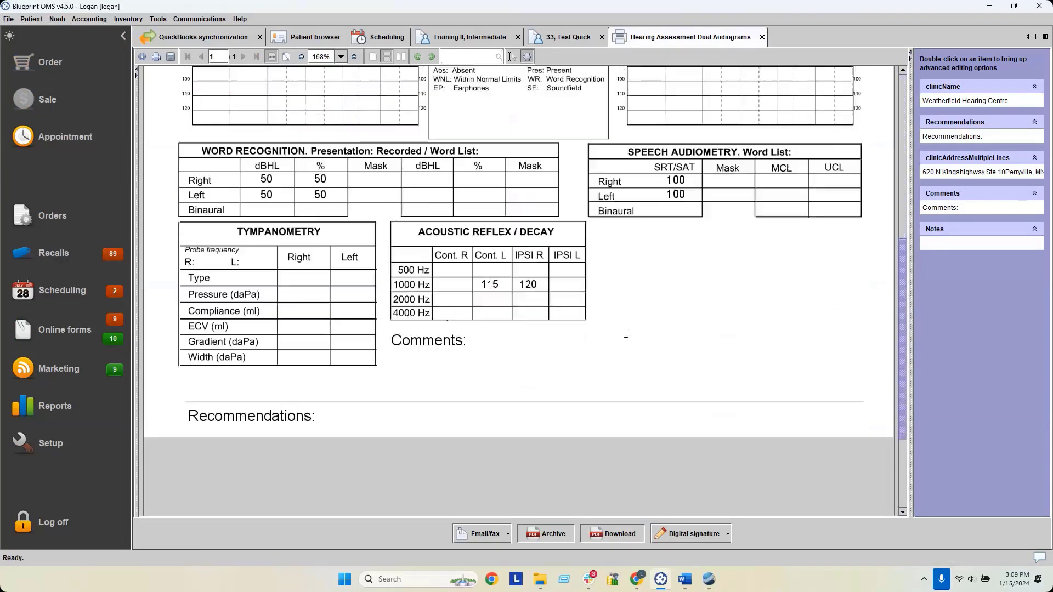
Add the text "Test" to both the Comments and the Recommendations of the hearing assessment report.
{"action": "left_click", "coordinate": [486, 340]}
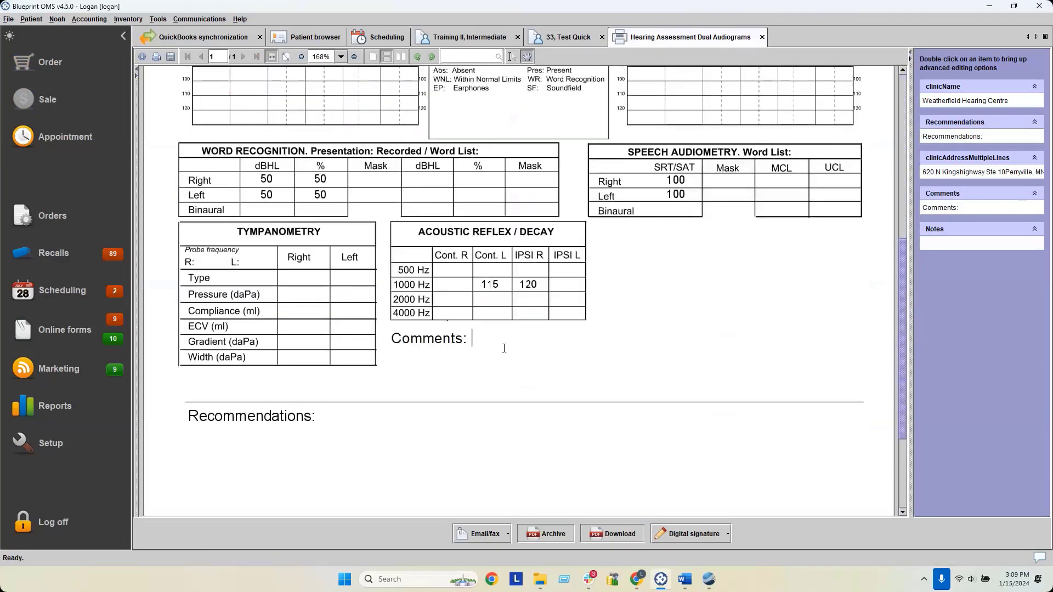
{"action": "type", "text": "Test"}
{"action": "left_click", "coordinate": [346, 420]}
{"action": "type", "text": "Test"}
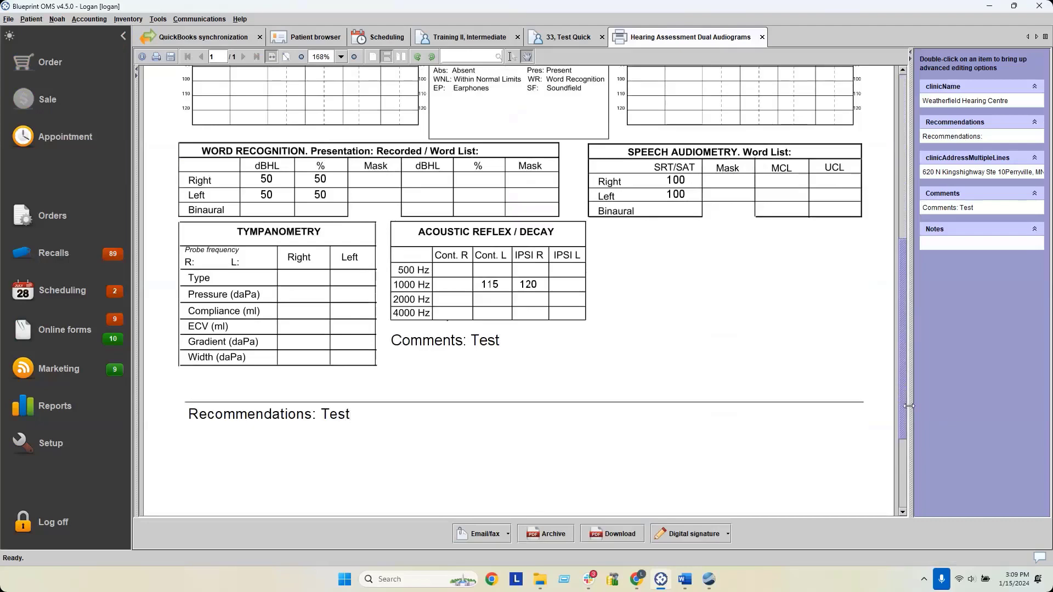
{"action": "scroll", "coordinate": [897, 503], "scroll_direction": "down", "scroll_amount": 3}
{"action": "scroll", "coordinate": [897, 502], "scroll_direction": "down", "scroll_amount": 3}
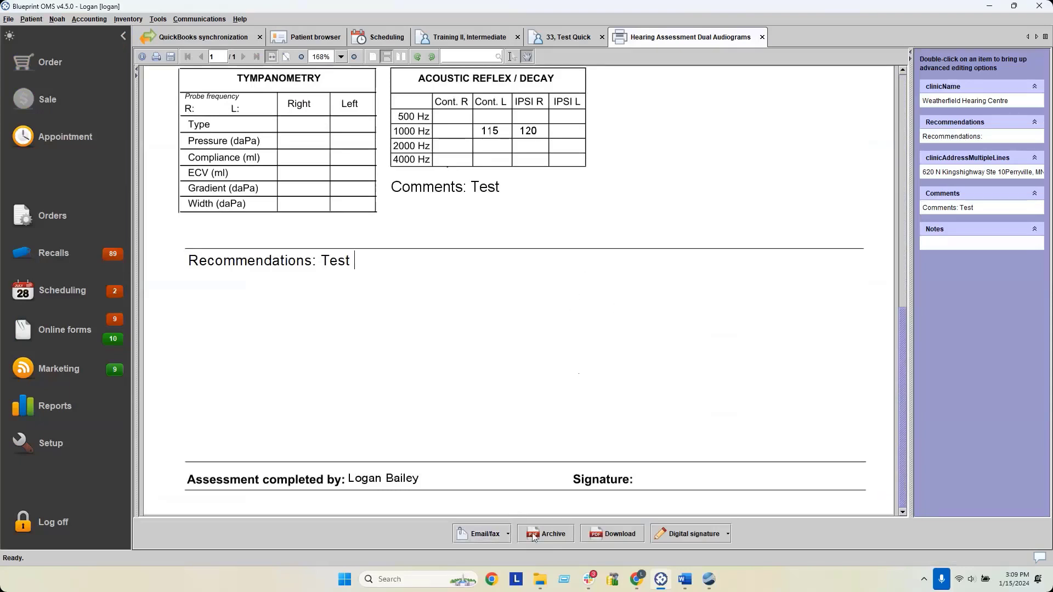
{"action": "left_click", "coordinate": [550, 535]}
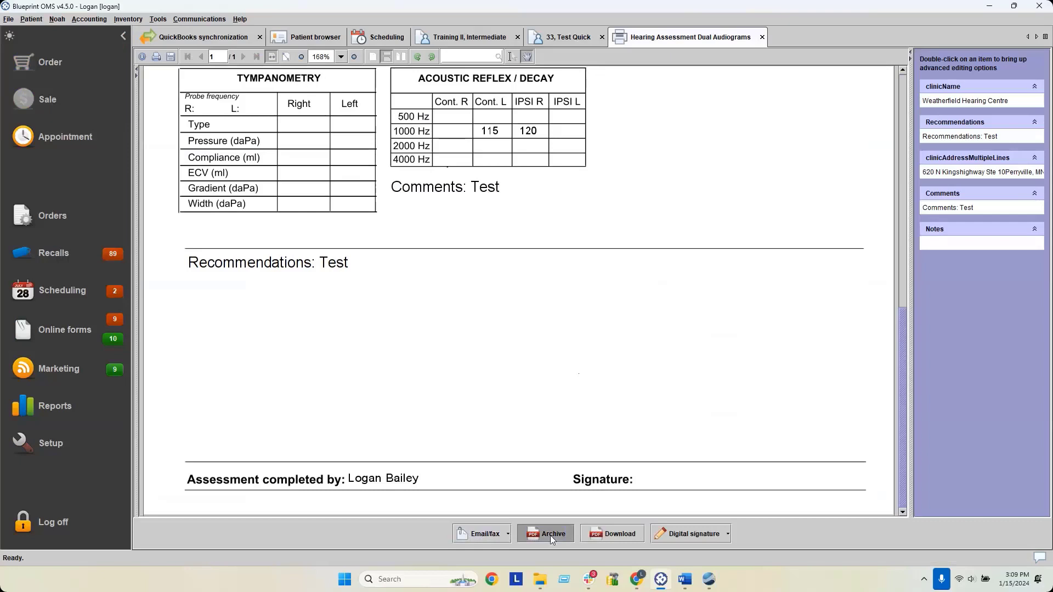
Try downloading the report as a PDF and signing it digitally on a tablet.
{"action": "left_click", "coordinate": [611, 536]}
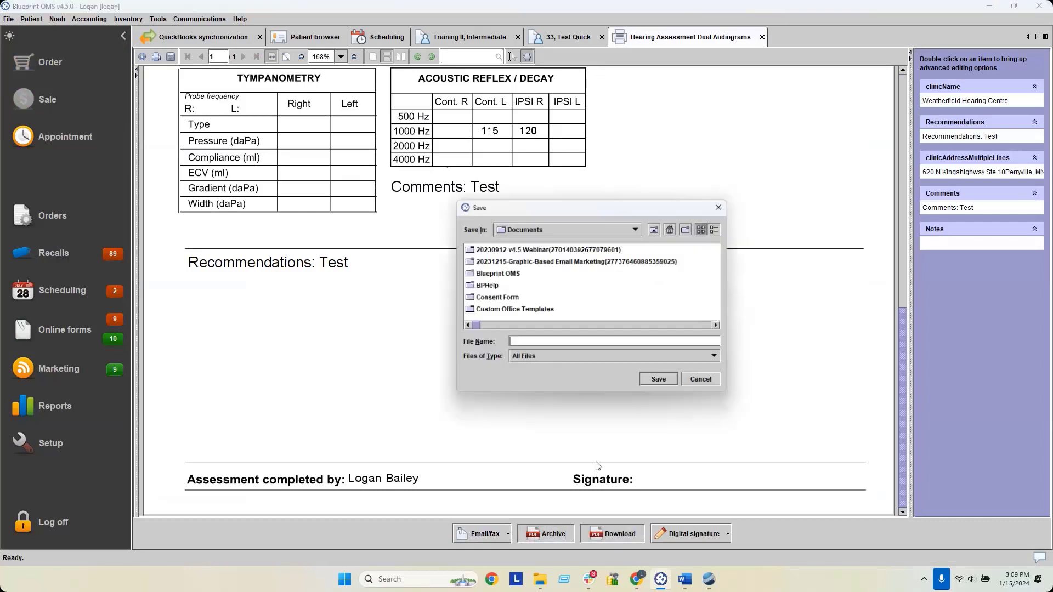
{"action": "left_click", "coordinate": [704, 380]}
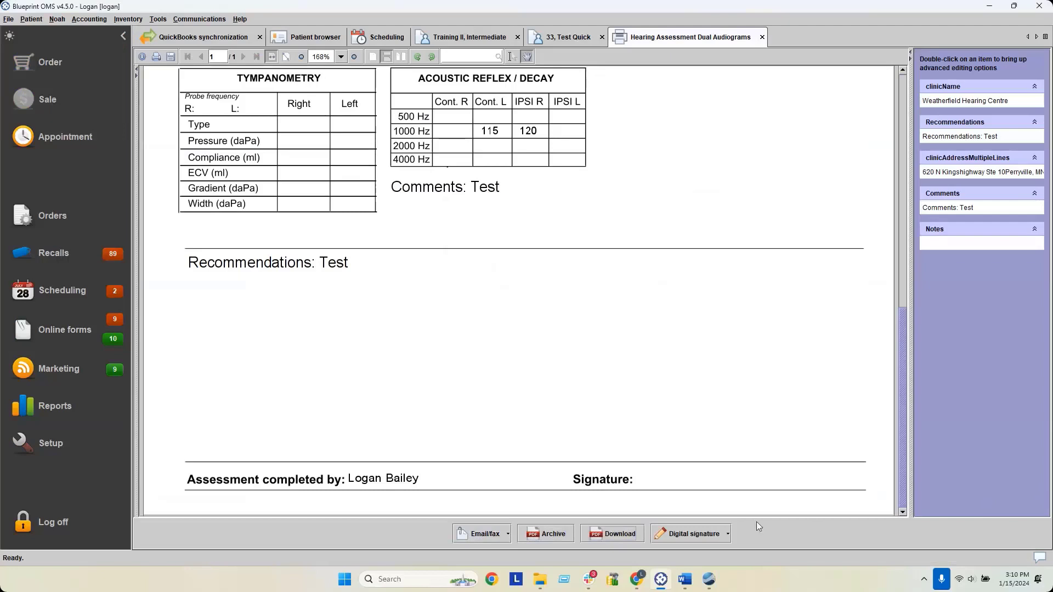
{"action": "left_click", "coordinate": [721, 533]}
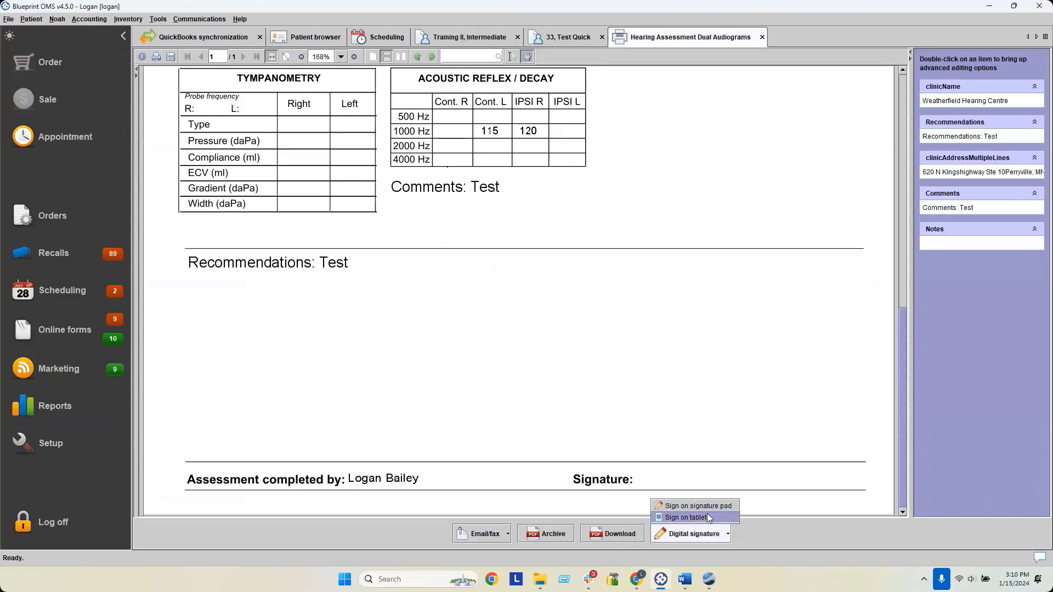
{"action": "left_click", "coordinate": [708, 519]}
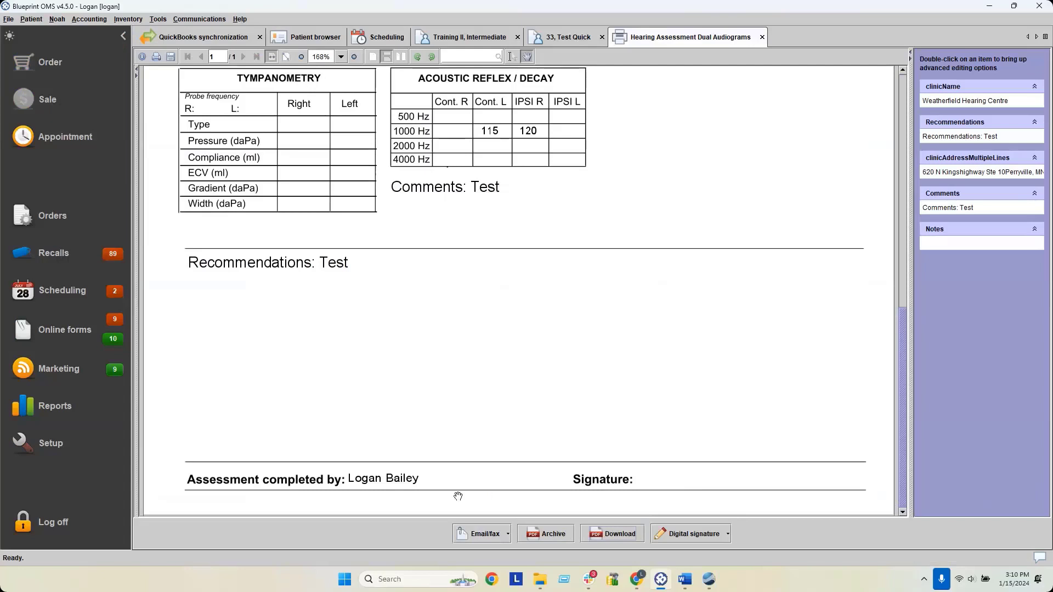
Start archiving the hearing assessment report with future editing allowed and assign it the category Physician correspondence.
{"action": "left_click", "coordinate": [544, 533]}
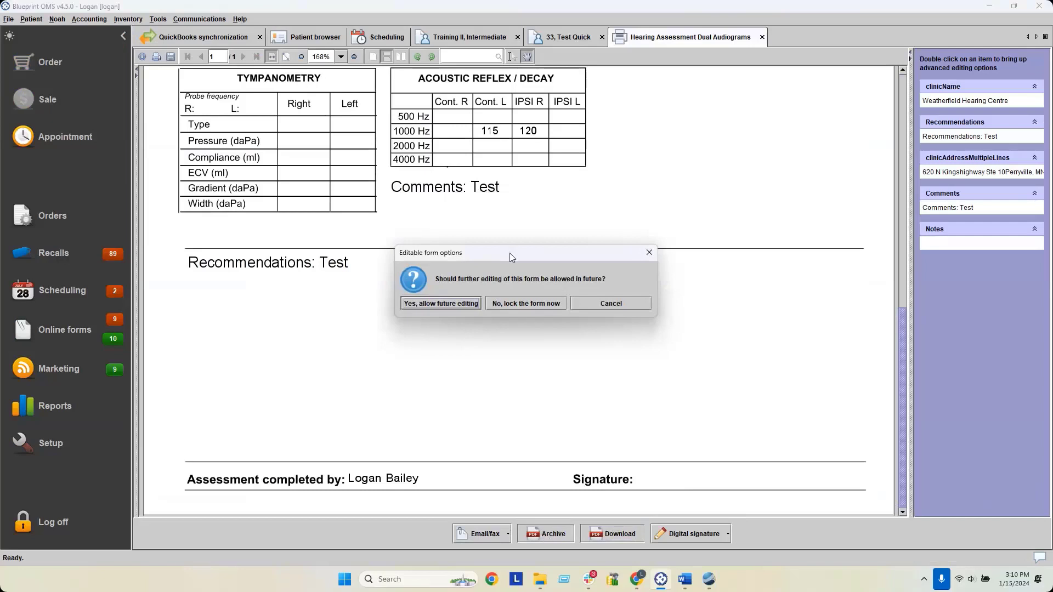
{"action": "left_click_drag", "start_coordinate": [509, 252], "coordinate": [534, 239]}
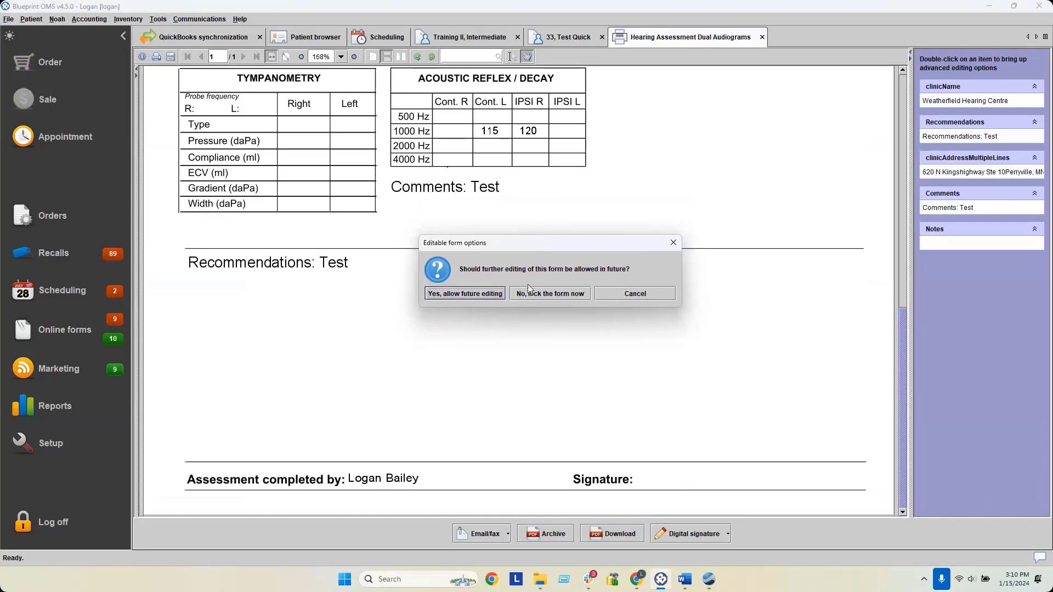
{"action": "left_click", "coordinate": [473, 295]}
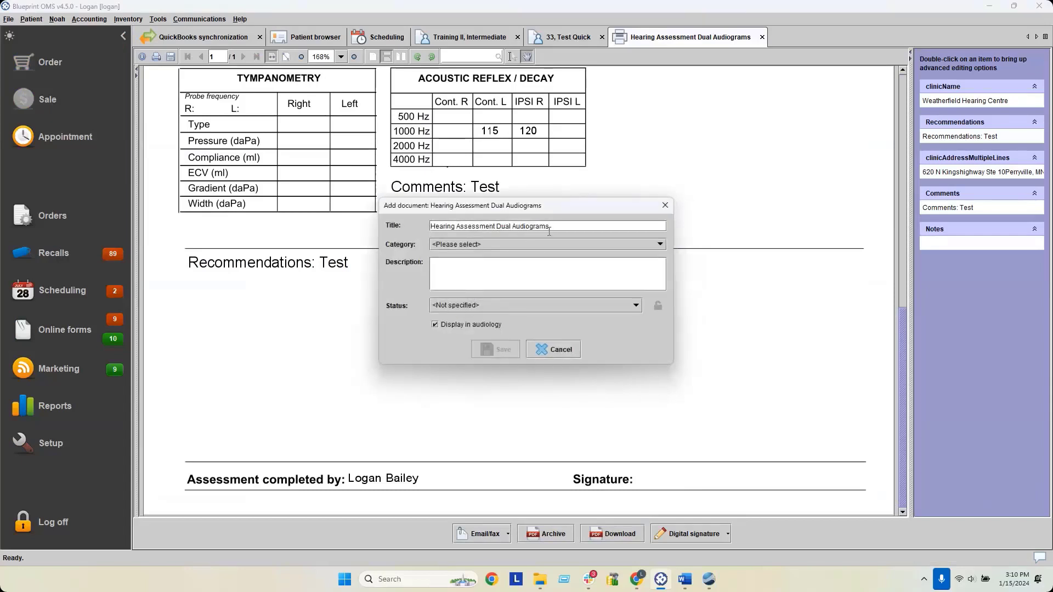
{"action": "left_click_drag", "start_coordinate": [431, 226], "coordinate": [606, 225]}
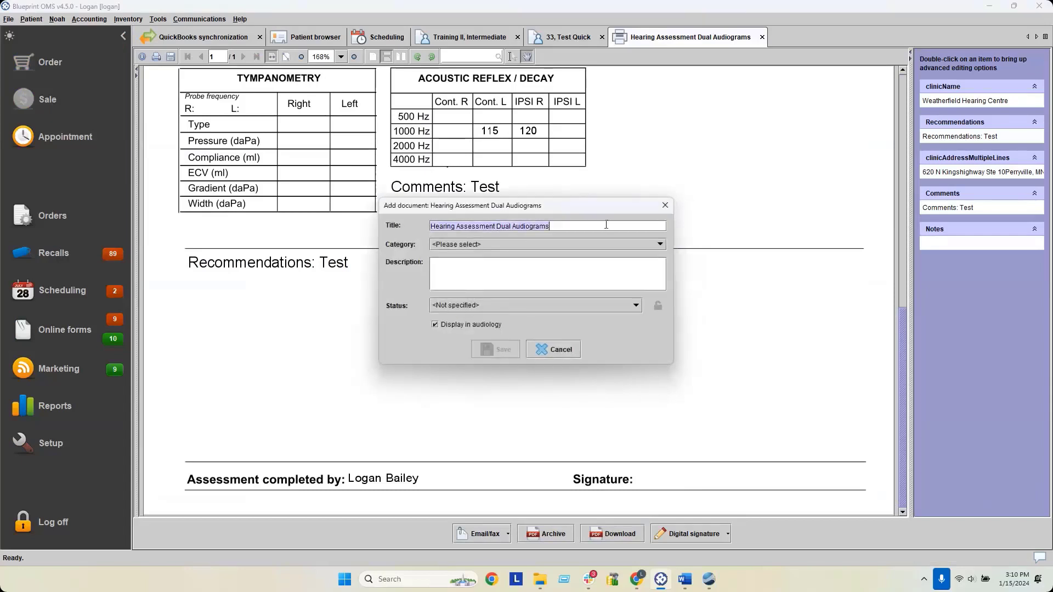
{"action": "left_click", "coordinate": [591, 226]}
{"action": "left_click", "coordinate": [535, 245]}
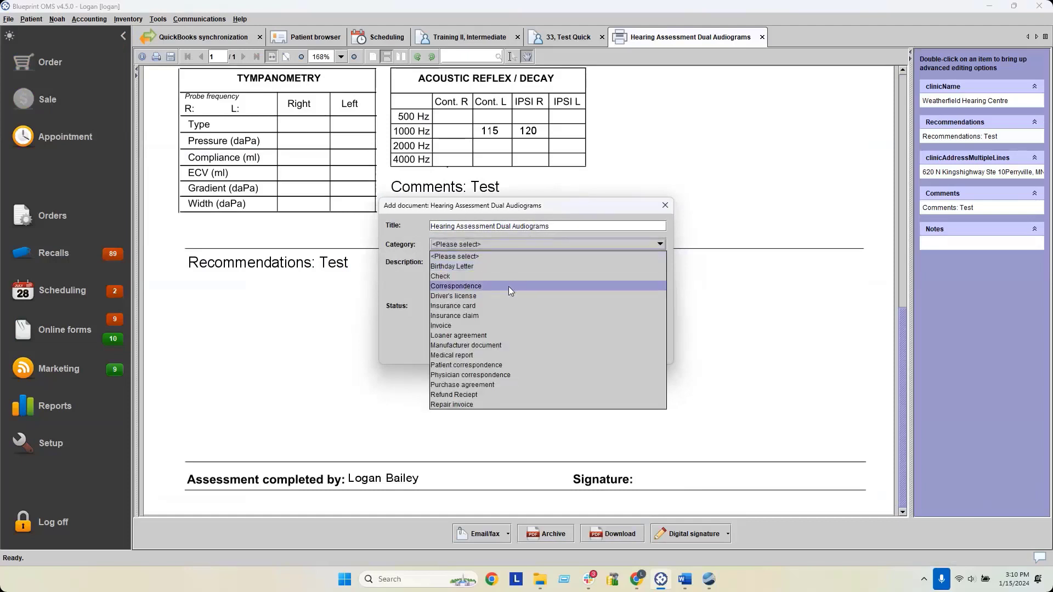
{"action": "left_click", "coordinate": [493, 374]}
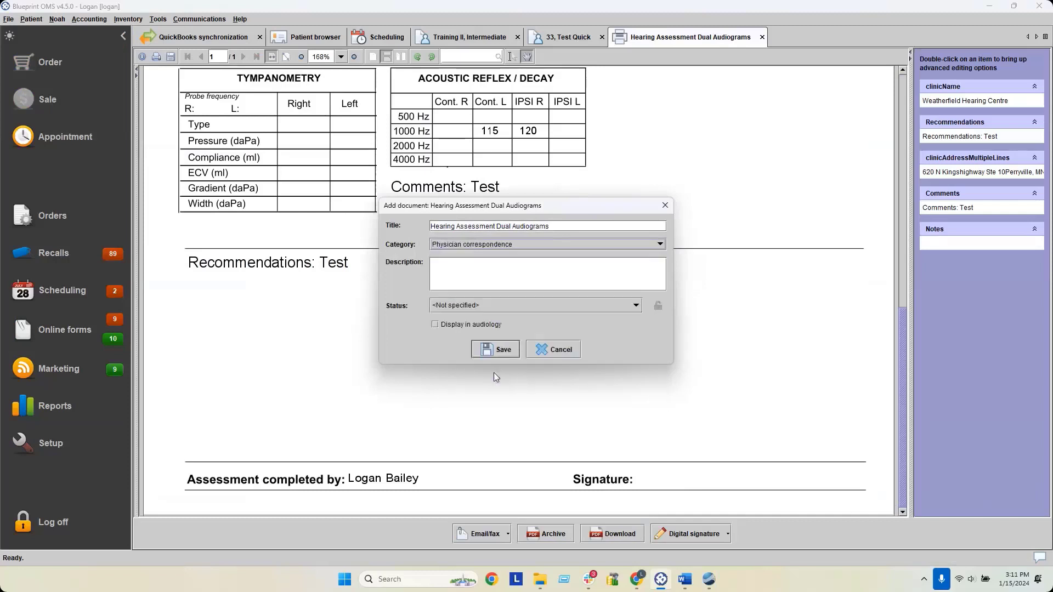
Set the document's status to To be Emailed, enable its display in audiology and save it to the archive.
{"action": "left_click", "coordinate": [485, 284]}
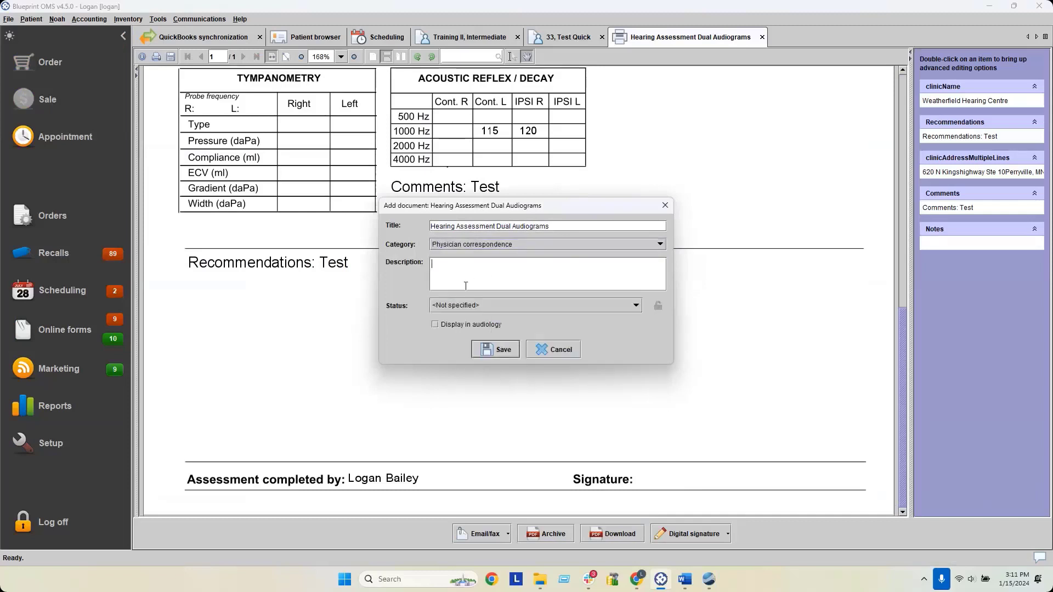
{"action": "left_click", "coordinate": [469, 307]}
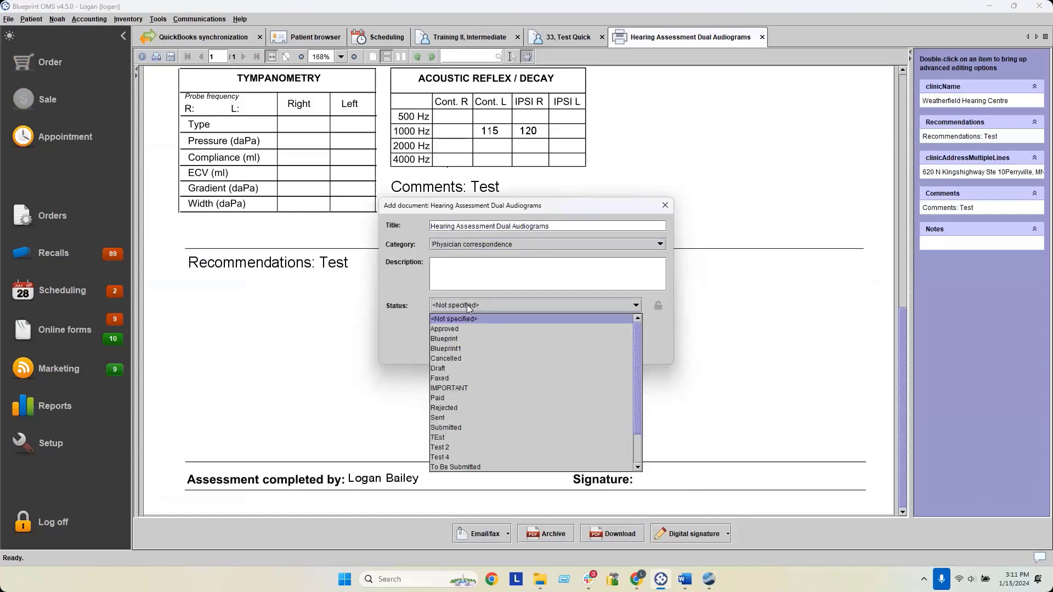
{"action": "scroll", "coordinate": [511, 412], "scroll_direction": "down", "scroll_amount": 2}
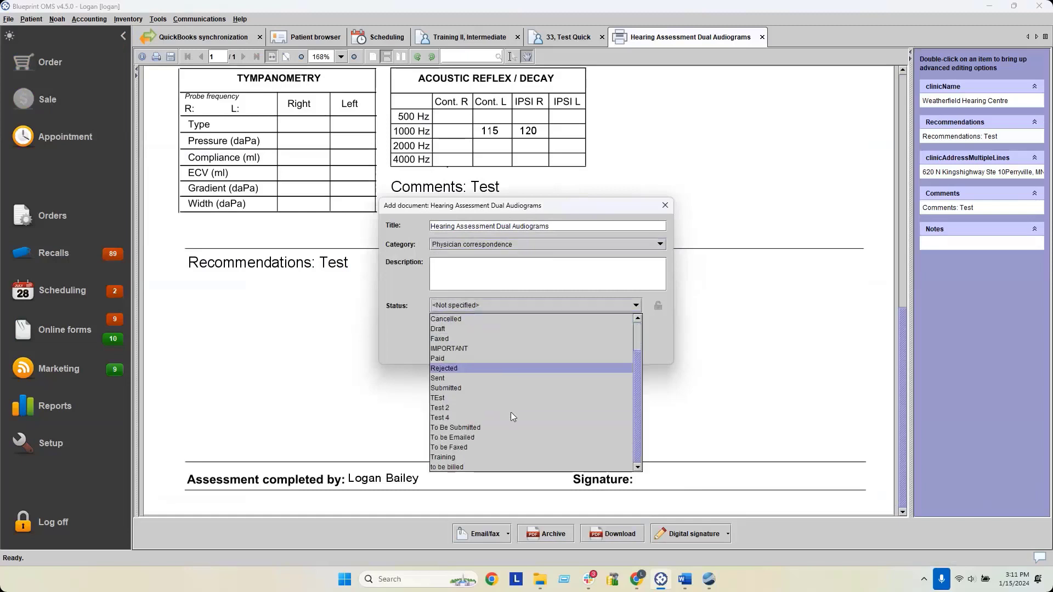
{"action": "left_click", "coordinate": [475, 437]}
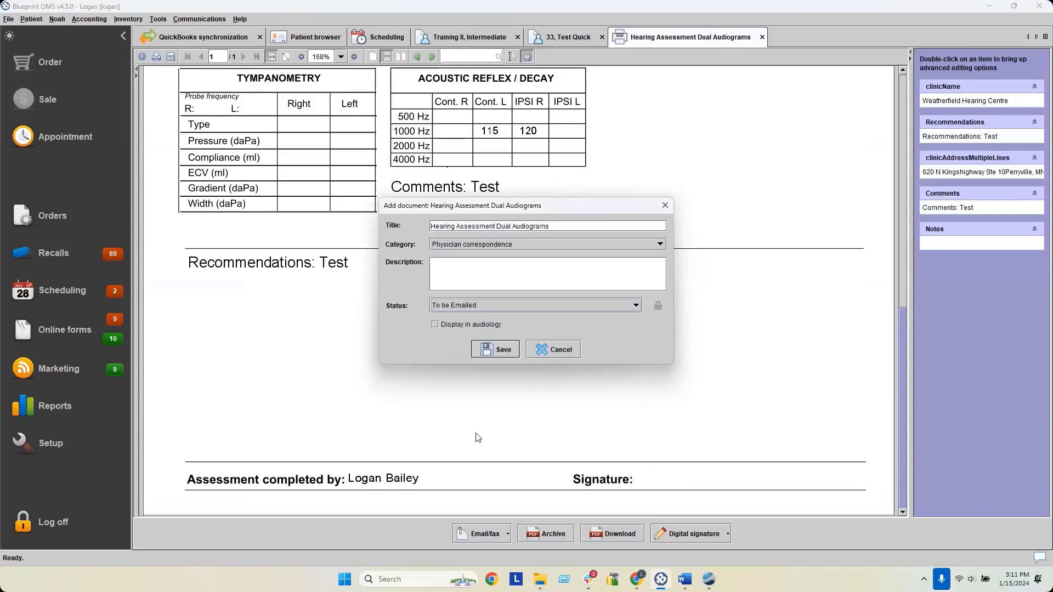
{"action": "left_click", "coordinate": [444, 325]}
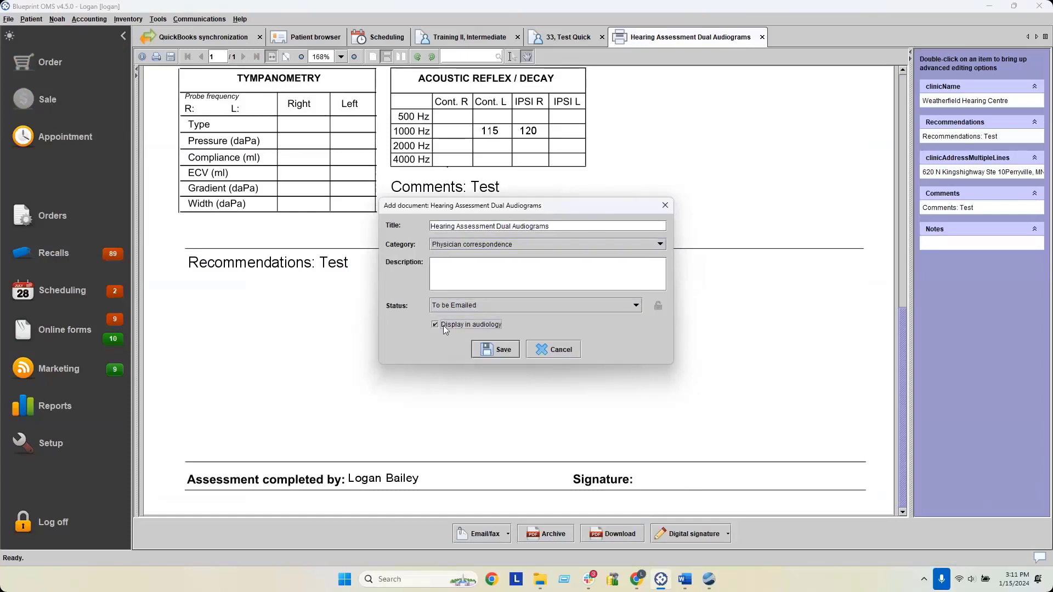
{"action": "left_click", "coordinate": [496, 350]}
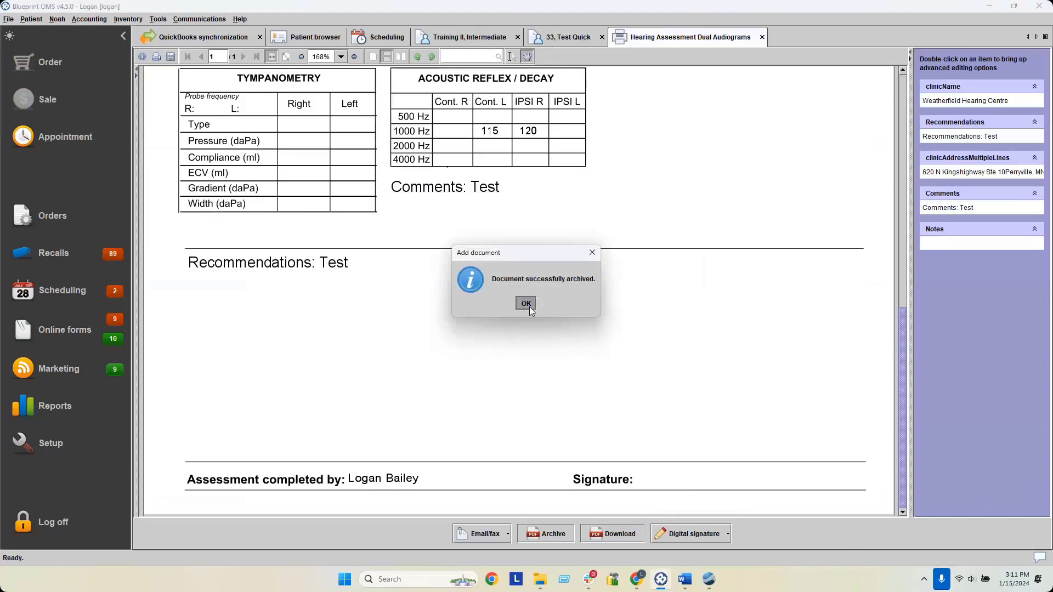
{"action": "left_click", "coordinate": [526, 305]}
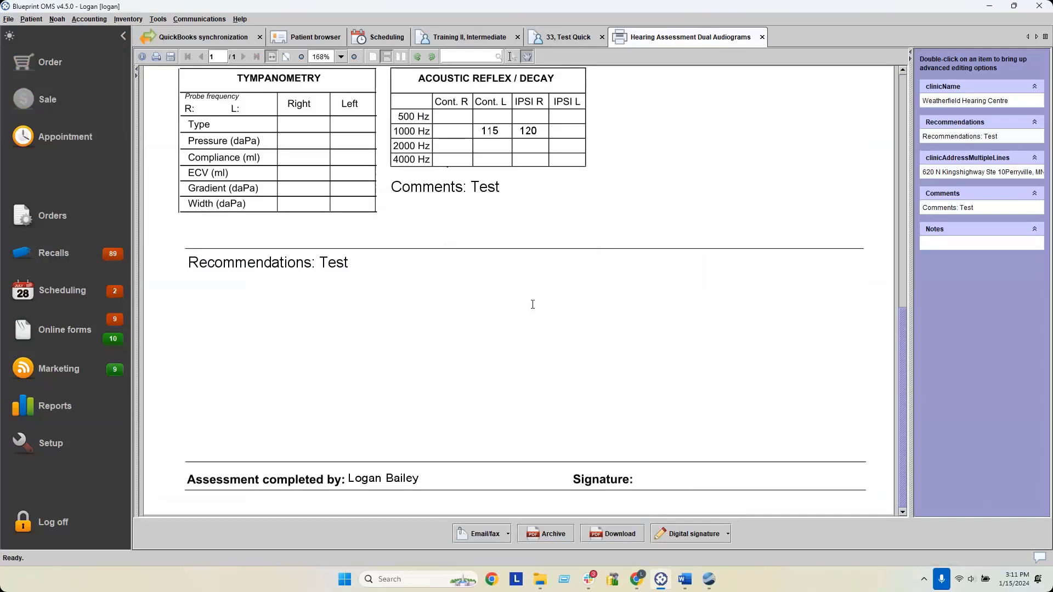
Close the report, refresh the audiological history and preview the archived Hearing Assessment Dual Audiograms document under the 01/15/2024 Noah audiogram.
{"action": "left_click", "coordinate": [761, 36]}
{"action": "left_click", "coordinate": [639, 505]}
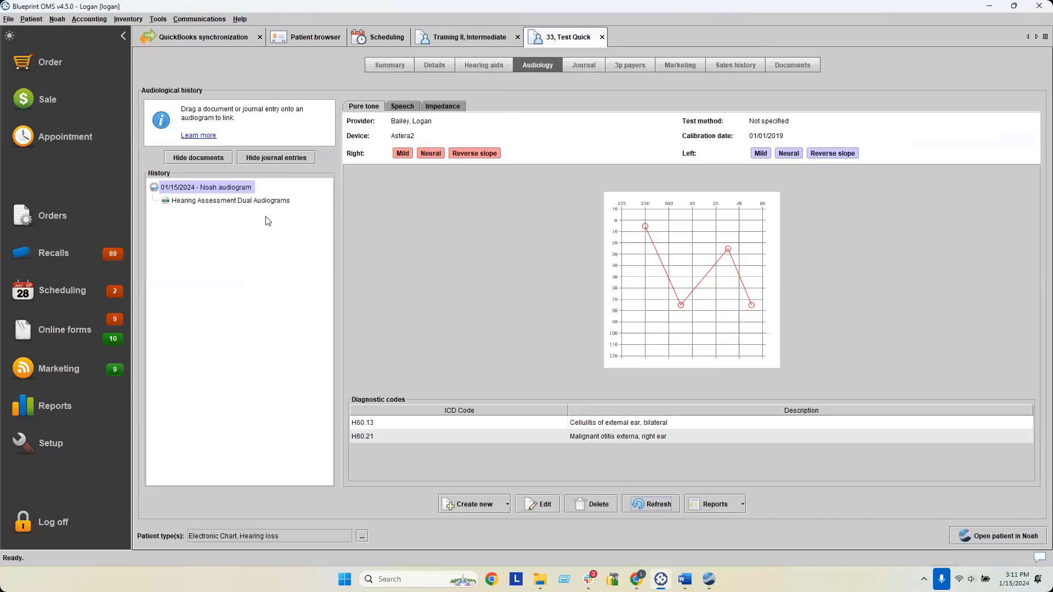
{"action": "left_click", "coordinate": [204, 205]}
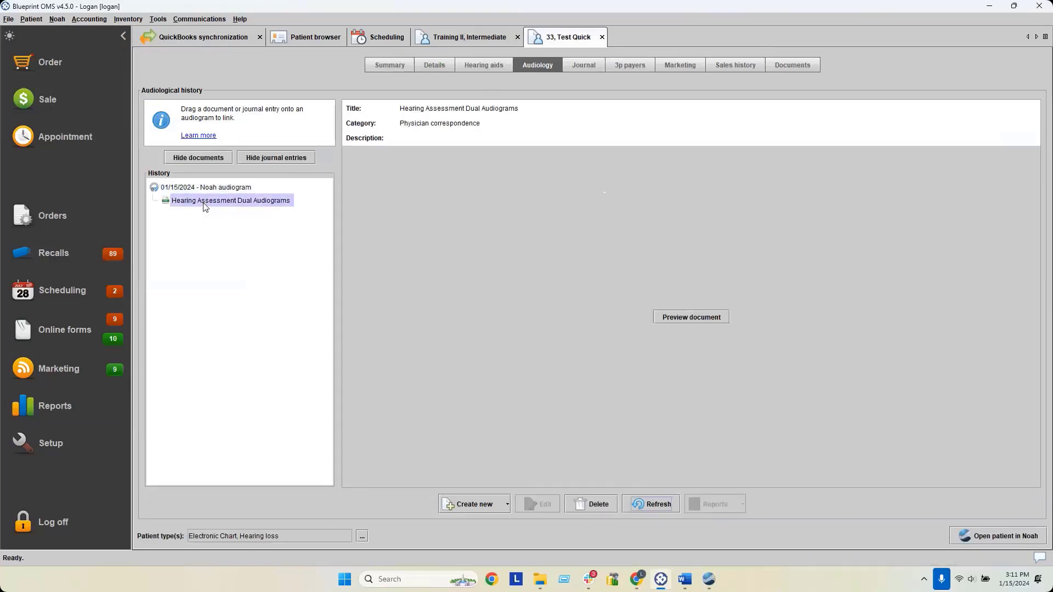
{"action": "left_click", "coordinate": [197, 189]}
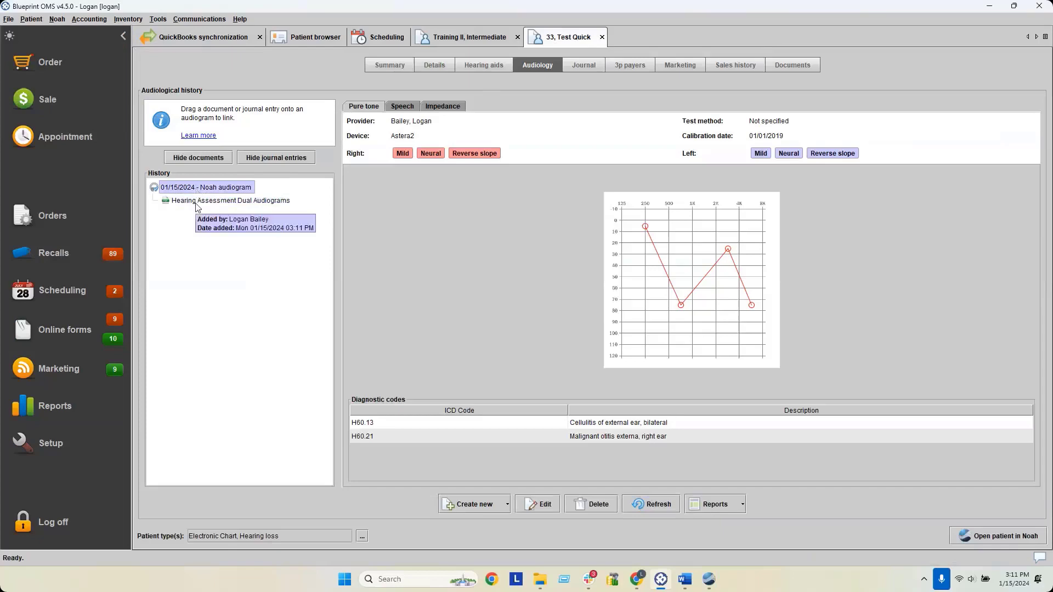
{"action": "left_click", "coordinate": [195, 204]}
{"action": "left_click", "coordinate": [678, 319]}
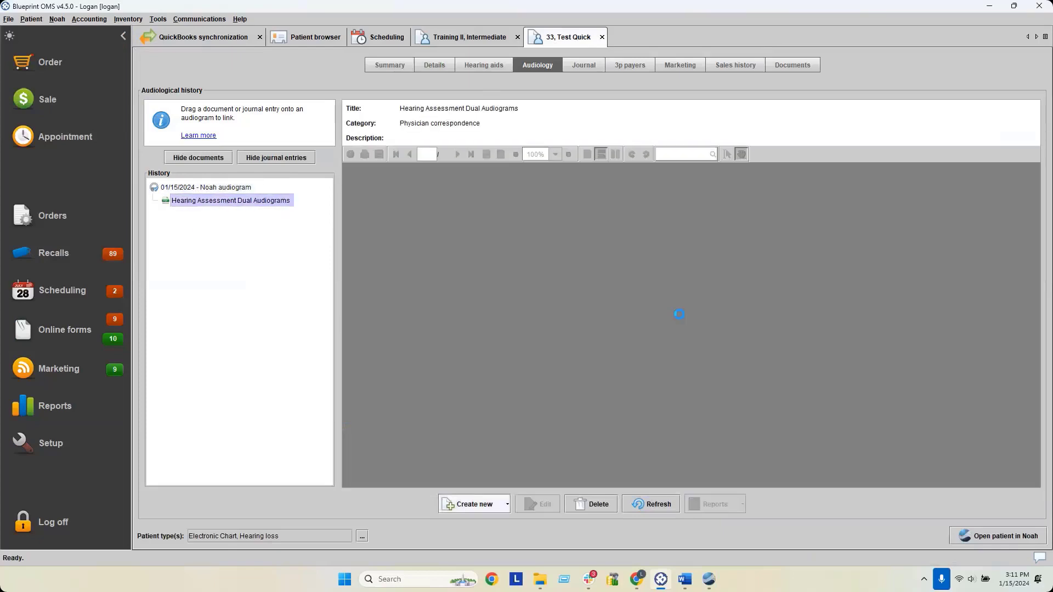
{"action": "scroll", "coordinate": [694, 331], "scroll_direction": "down", "scroll_amount": 10}
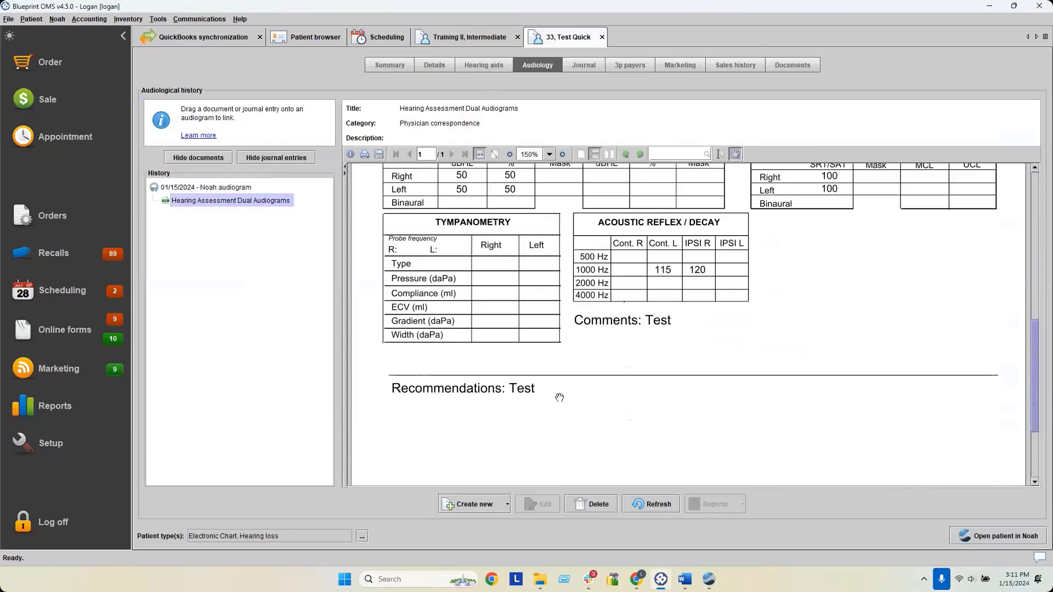
{"action": "scroll", "coordinate": [579, 400], "scroll_direction": "down", "scroll_amount": 3}
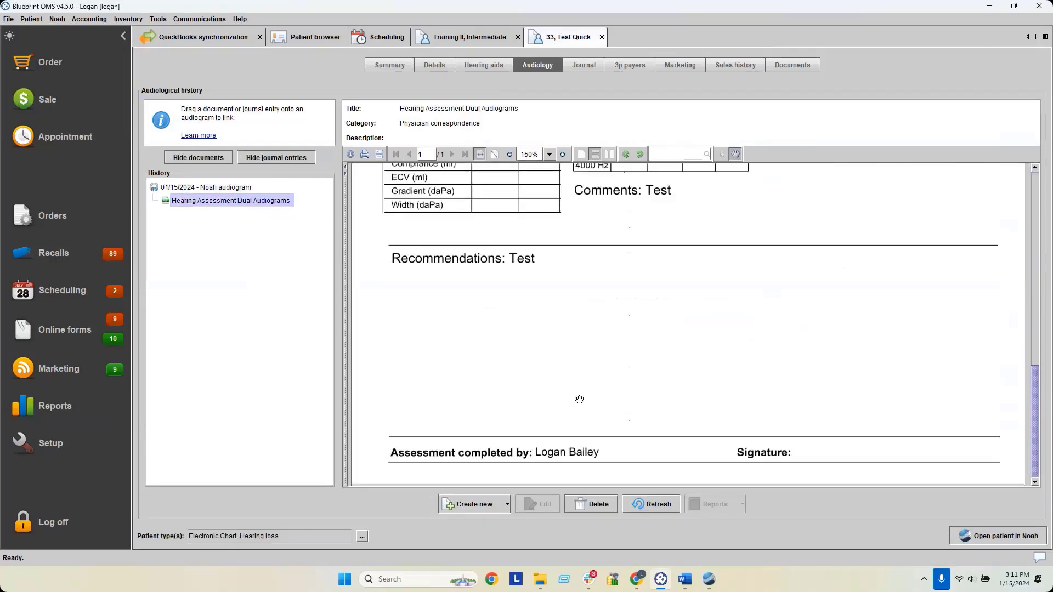
{"action": "scroll", "coordinate": [579, 399], "scroll_direction": "up", "scroll_amount": 6}
{"action": "scroll", "coordinate": [580, 399], "scroll_direction": "up", "scroll_amount": 4}
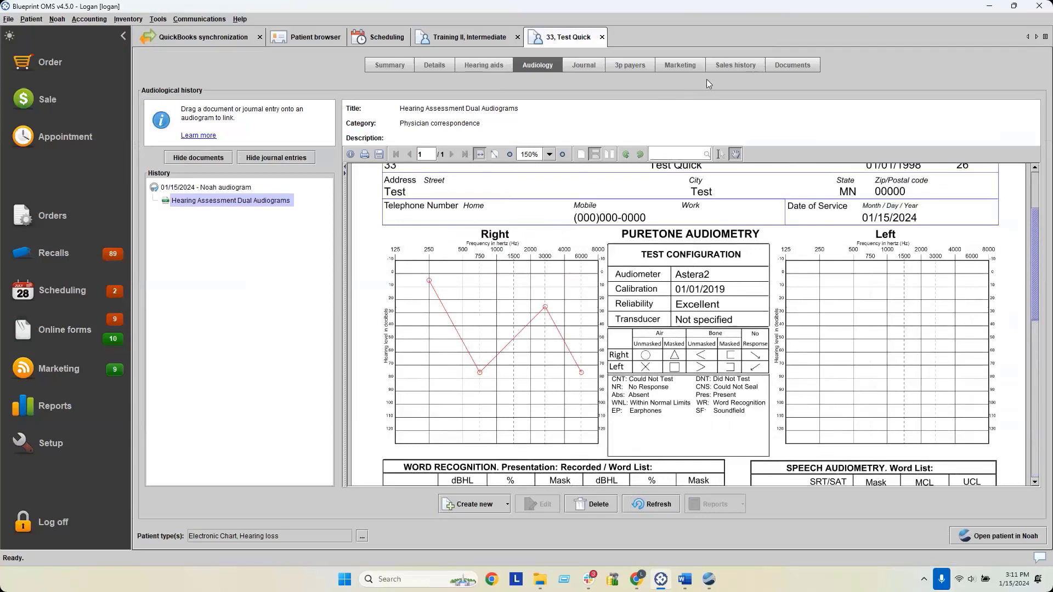
View the archived Hearing Assessment Dual Audiograms from the patient's documents, check its contents and close it.
{"action": "left_click", "coordinate": [783, 66]}
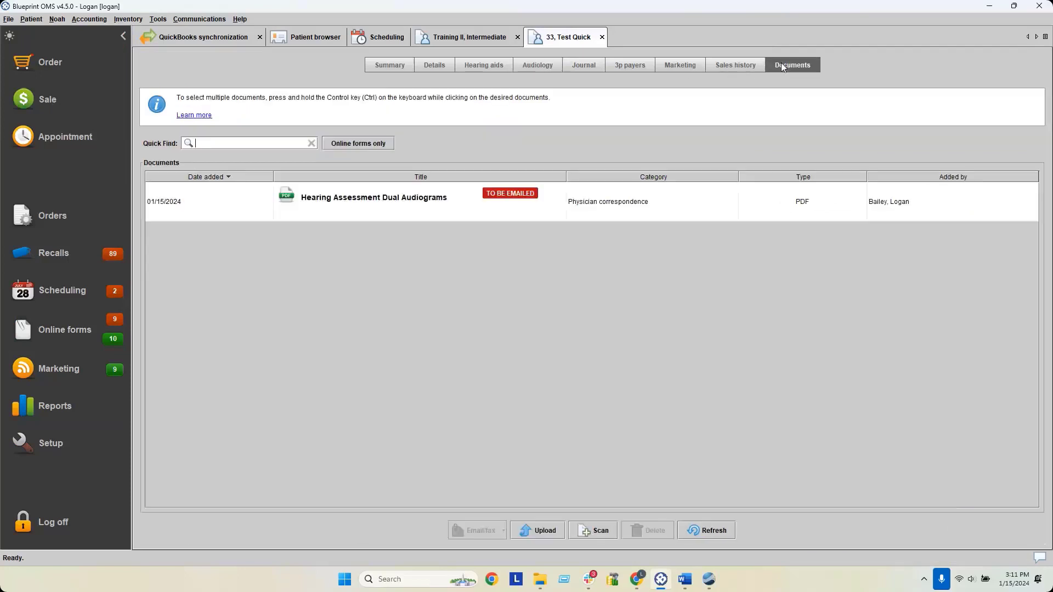
{"action": "left_click", "coordinate": [568, 206]}
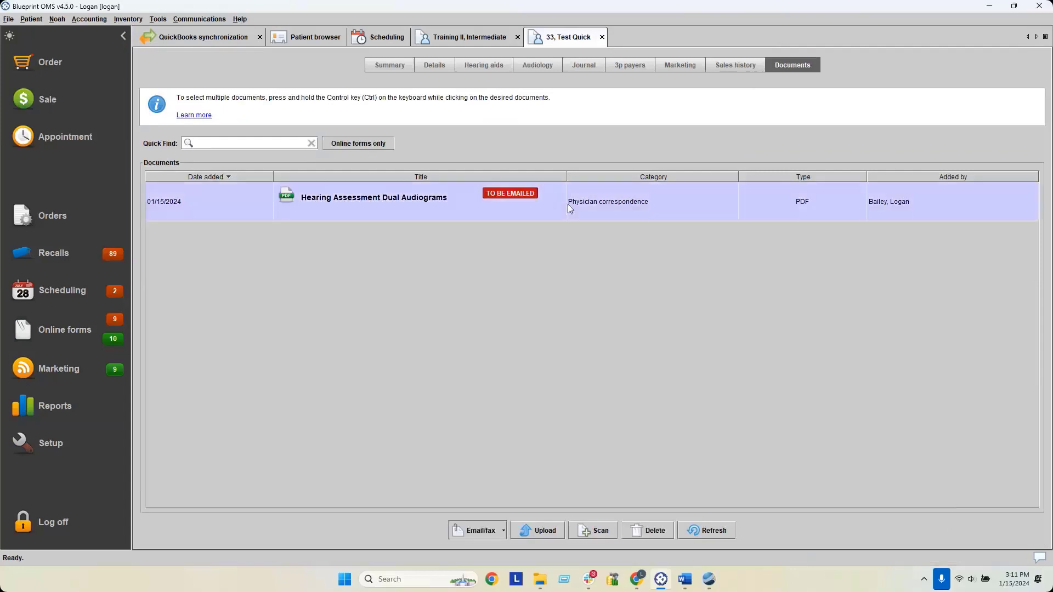
{"action": "right_click", "coordinate": [345, 206]}
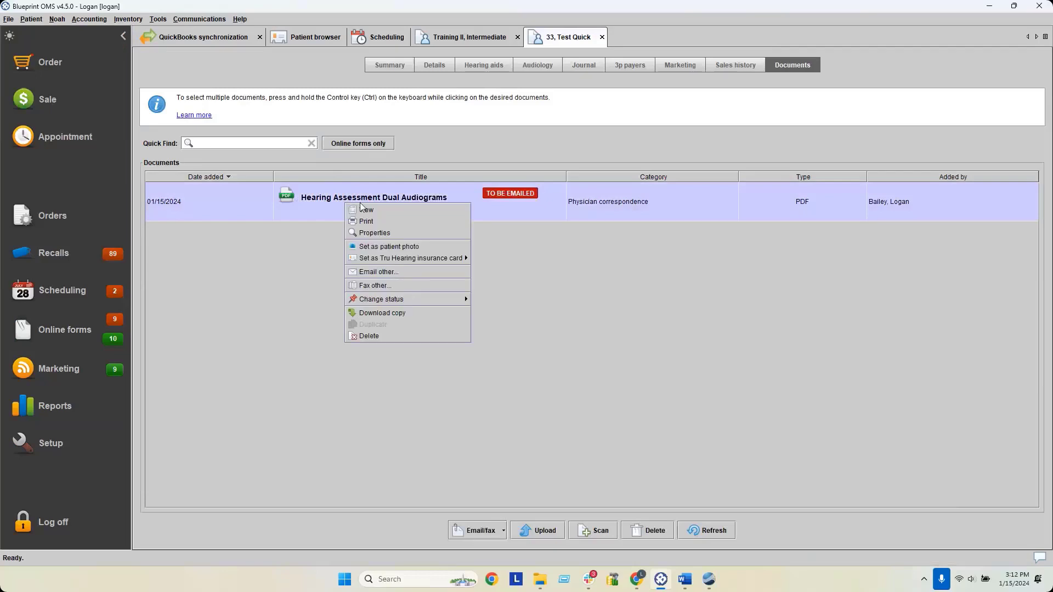
{"action": "left_click", "coordinate": [363, 207]}
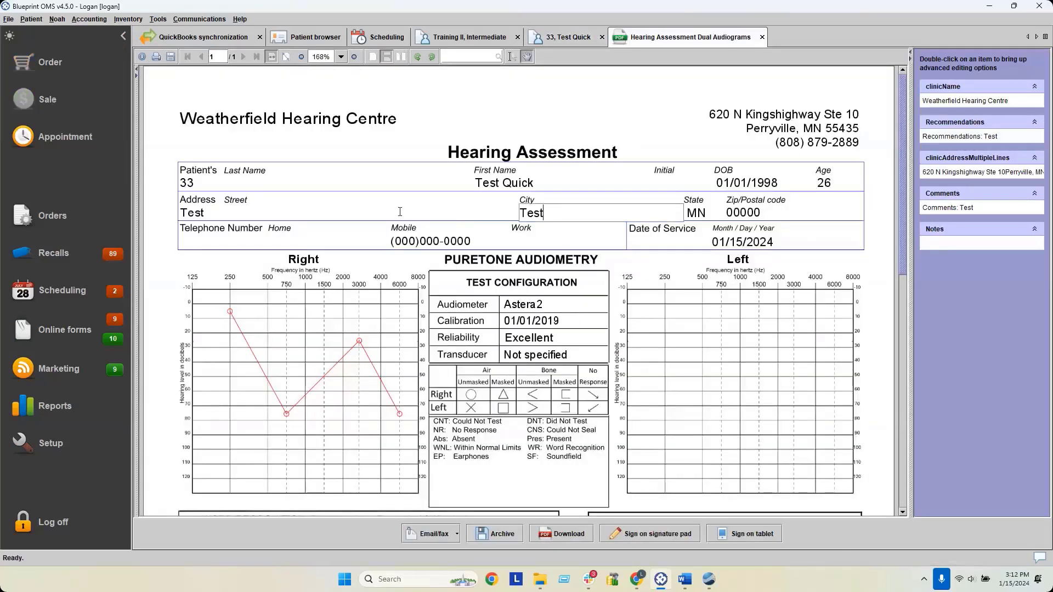
{"action": "scroll", "coordinate": [406, 253], "scroll_direction": "down", "scroll_amount": 6}
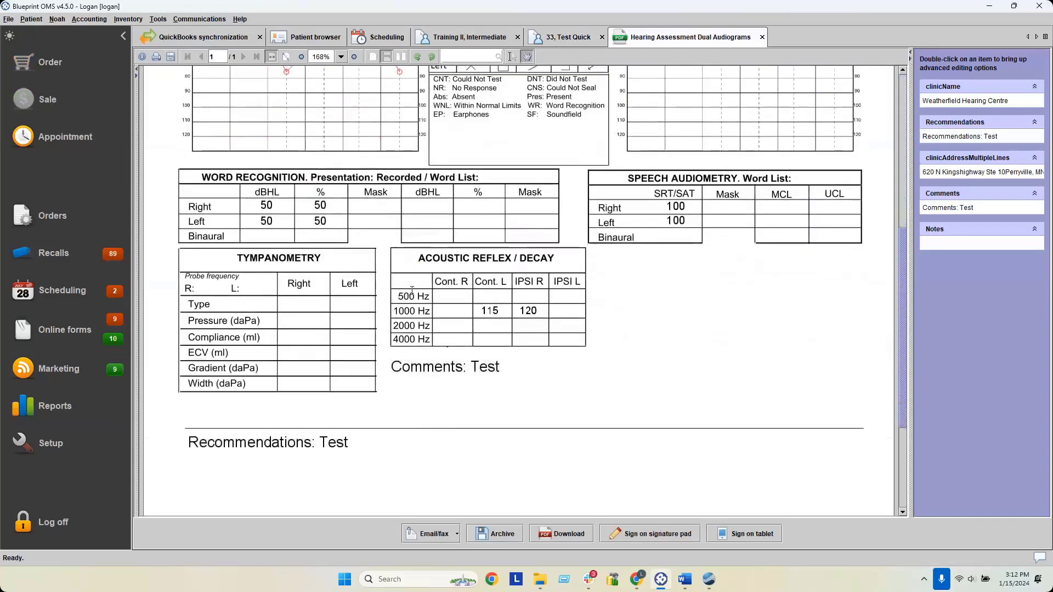
{"action": "scroll", "coordinate": [412, 290], "scroll_direction": "down", "scroll_amount": 2}
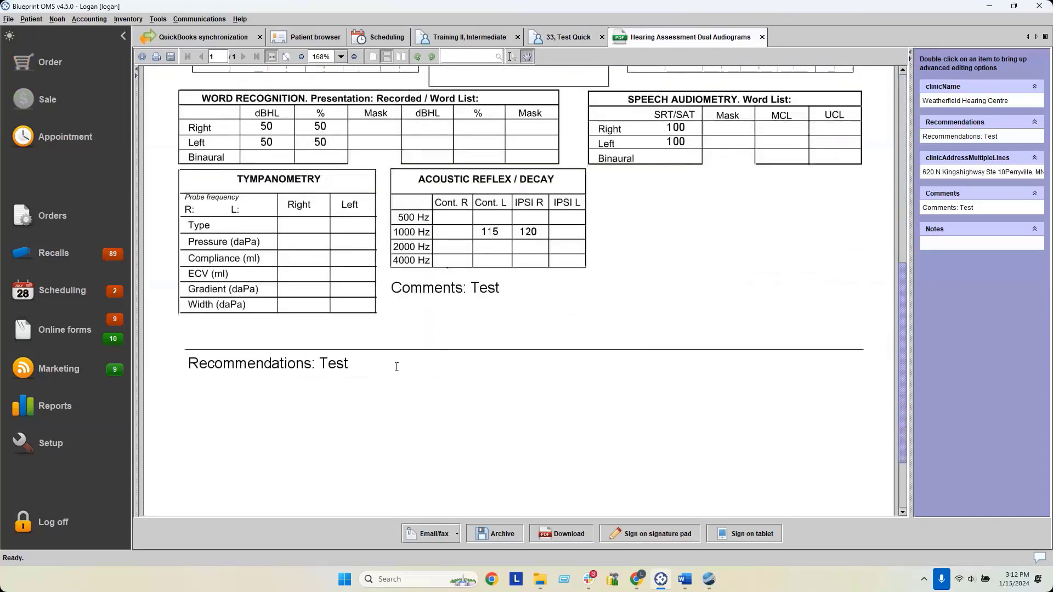
{"action": "left_click", "coordinate": [761, 37]}
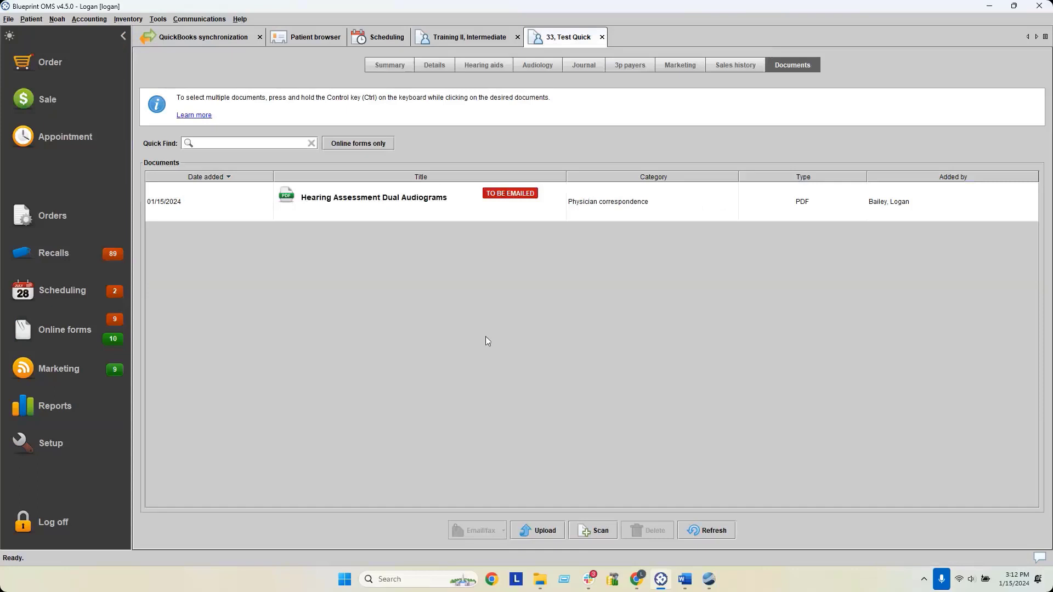
Start an email to another recipient with the archived Hearing Assessment Dual Audiograms document.
{"action": "right_click", "coordinate": [462, 211]}
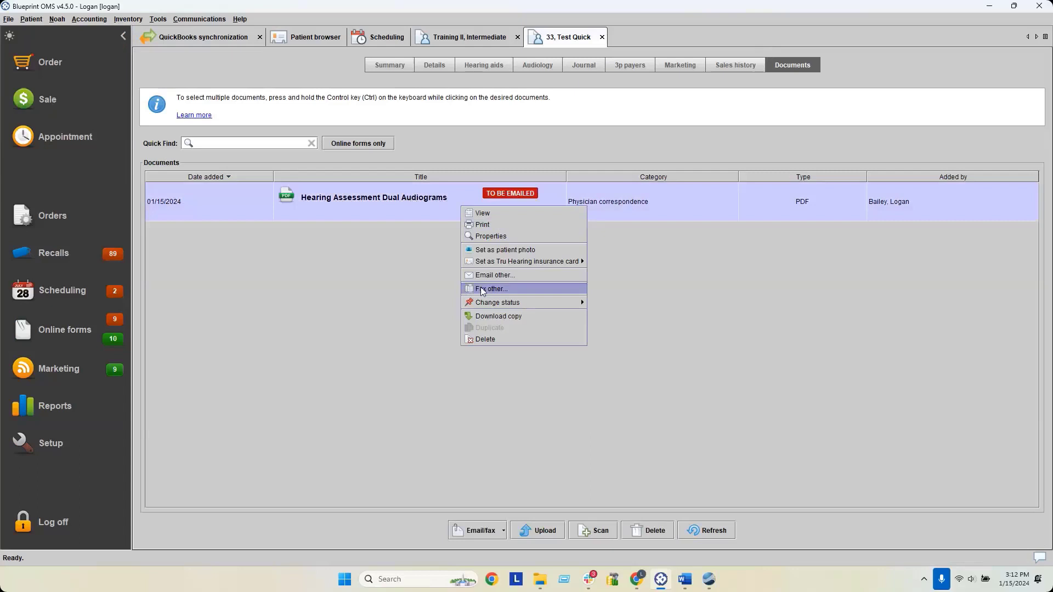
{"action": "left_click", "coordinate": [388, 206]}
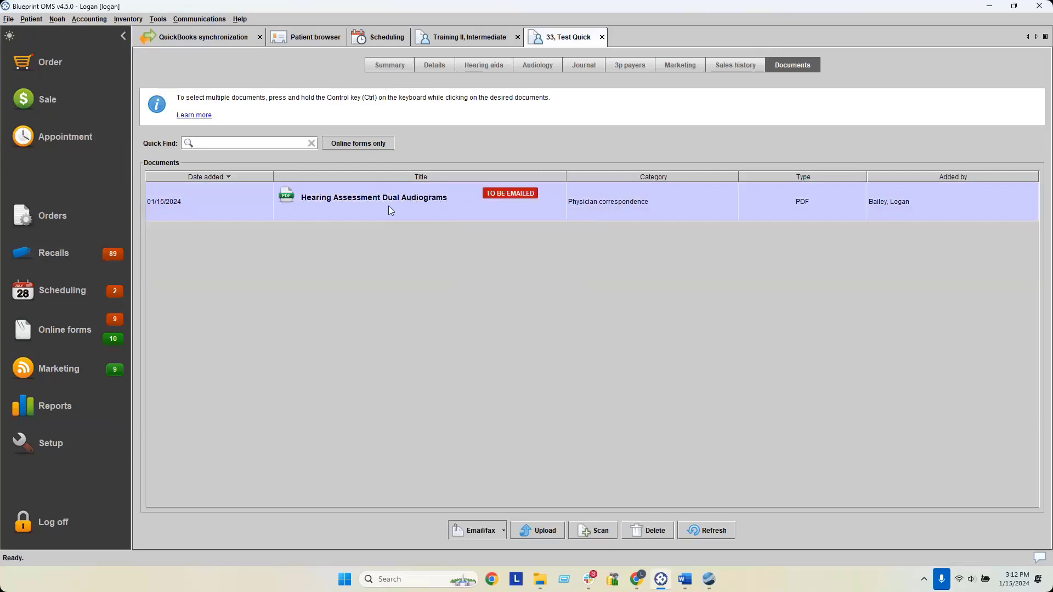
{"action": "left_click", "coordinate": [475, 525]}
{"action": "right_click", "coordinate": [446, 216]}
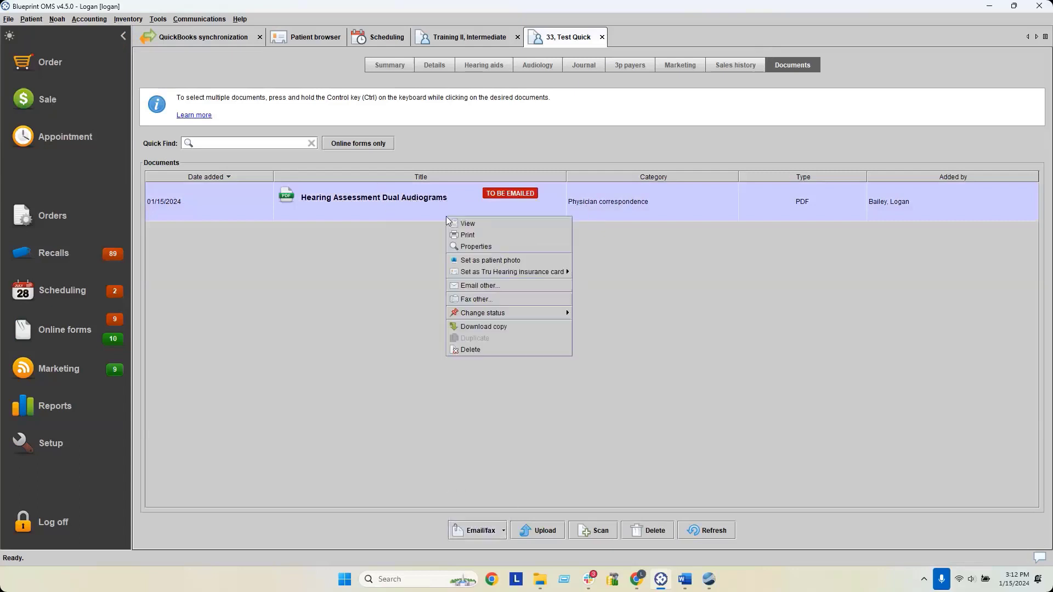
{"action": "left_click", "coordinate": [471, 285]}
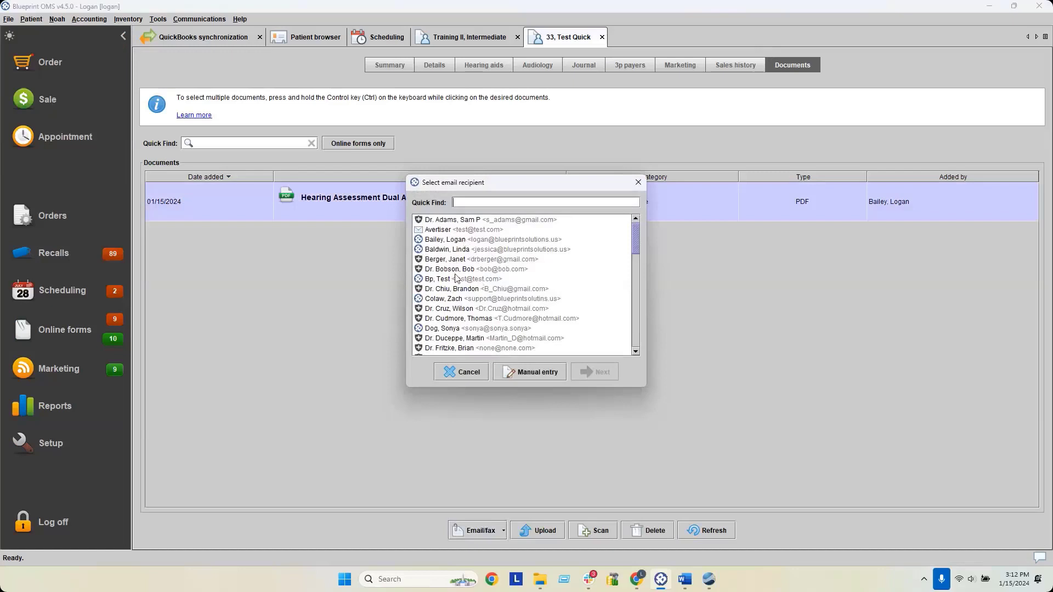
Look through the email recipients, choose the first listed physician and continue to the message details.
{"action": "left_click", "coordinate": [435, 220]}
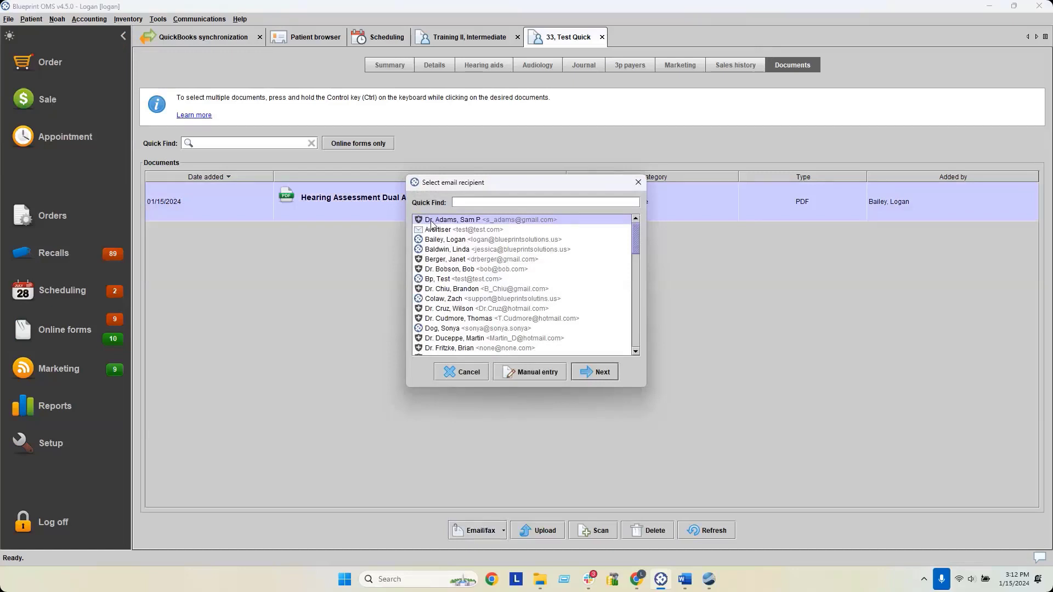
{"action": "left_click", "coordinate": [430, 231]}
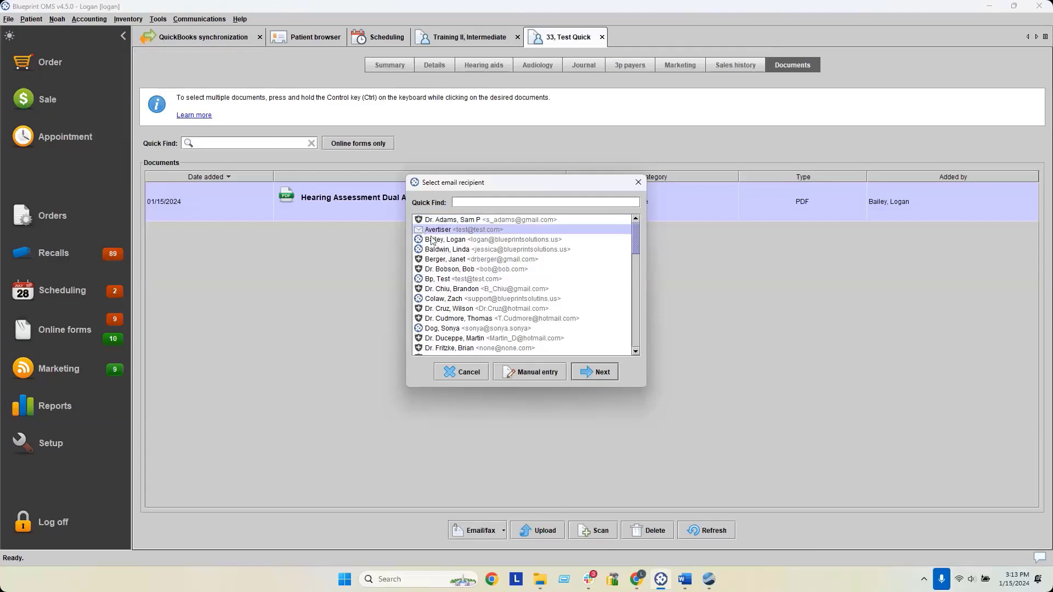
{"action": "left_click", "coordinate": [432, 240]}
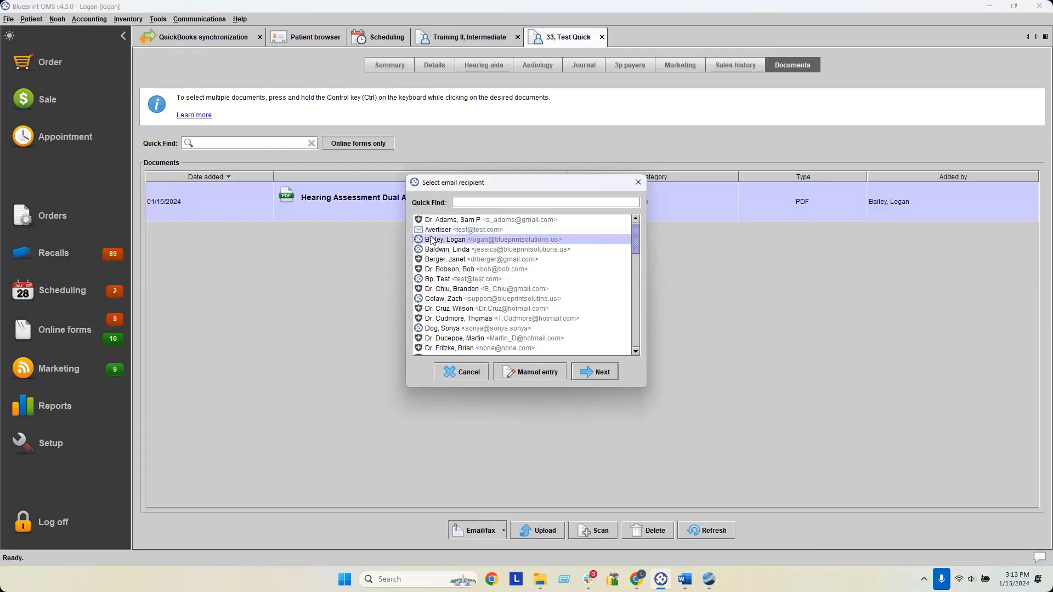
{"action": "scroll", "coordinate": [424, 312], "scroll_direction": "down", "scroll_amount": 12}
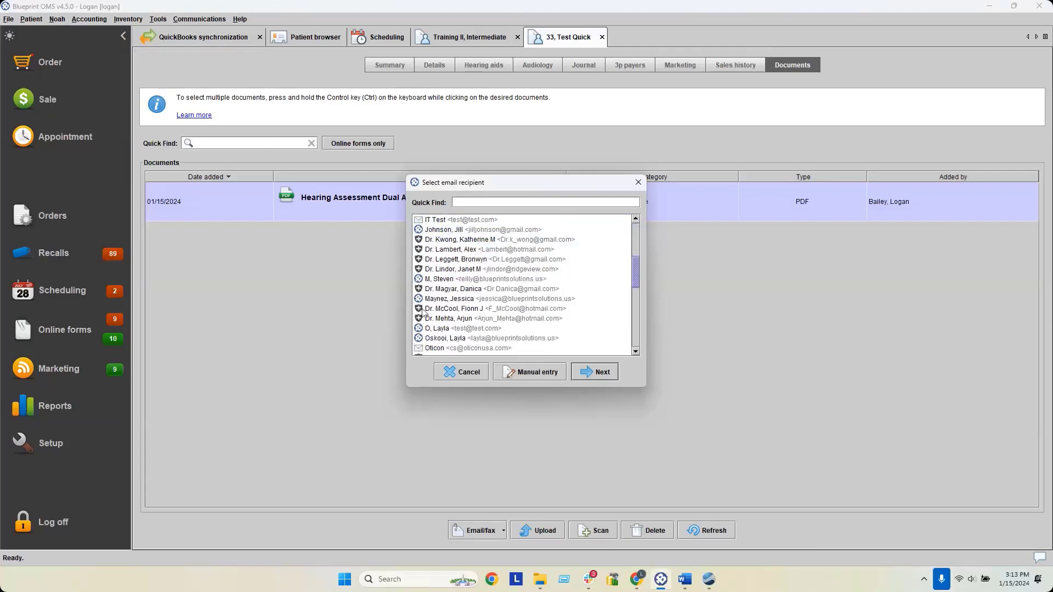
{"action": "scroll", "coordinate": [423, 312], "scroll_direction": "up", "scroll_amount": 12}
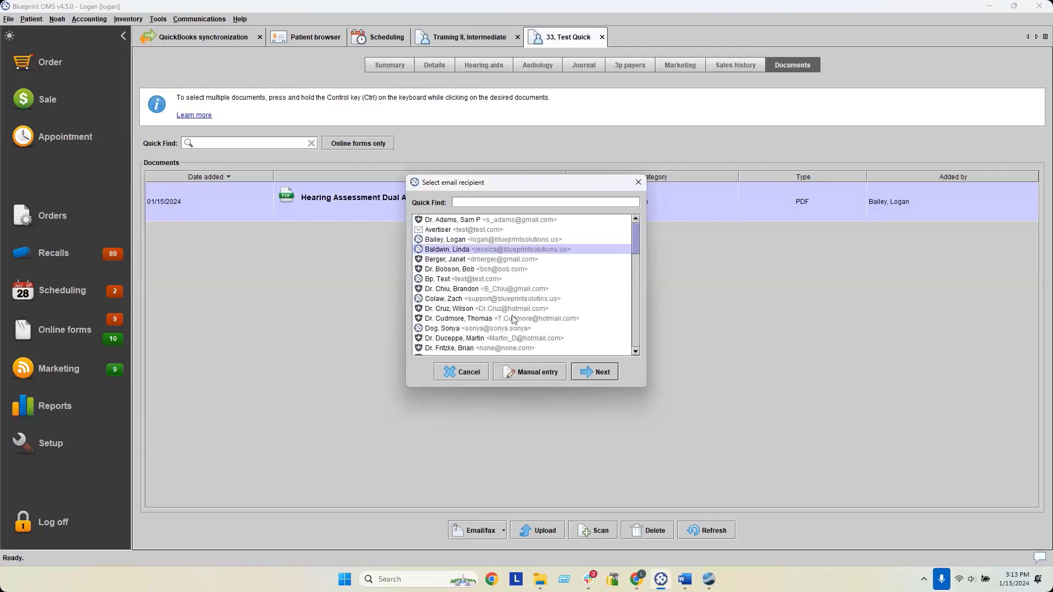
{"action": "left_click", "coordinate": [481, 221]}
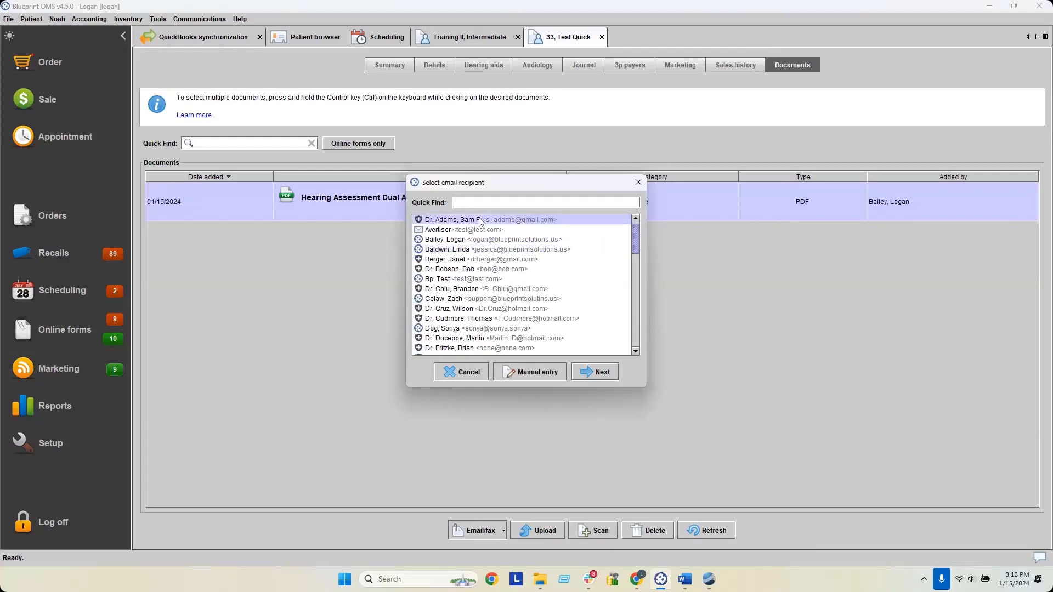
{"action": "left_click", "coordinate": [584, 366]}
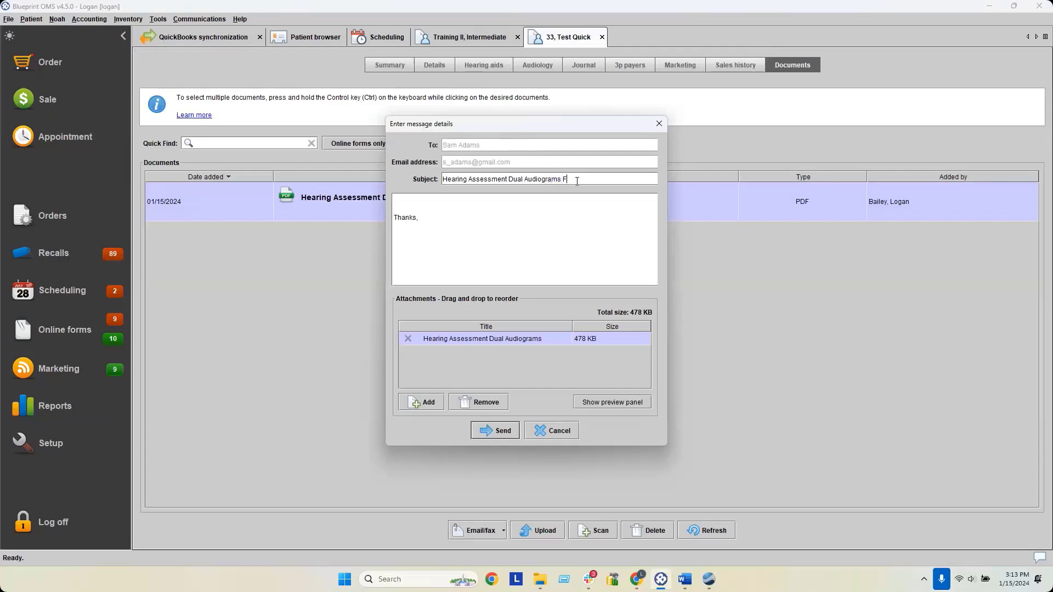
Extend the subject with "For Patient" and the patient's name, write "Please review the following audiogram" and sign with the sender's first name.
{"action": "type", "text": "o"}
{"action": "type", "text": "r Patient"}
{"action": "type", "text": " Test Quick"}
{"action": "type", "text": "Please review the"}
{"action": "type", "text": " following a"}
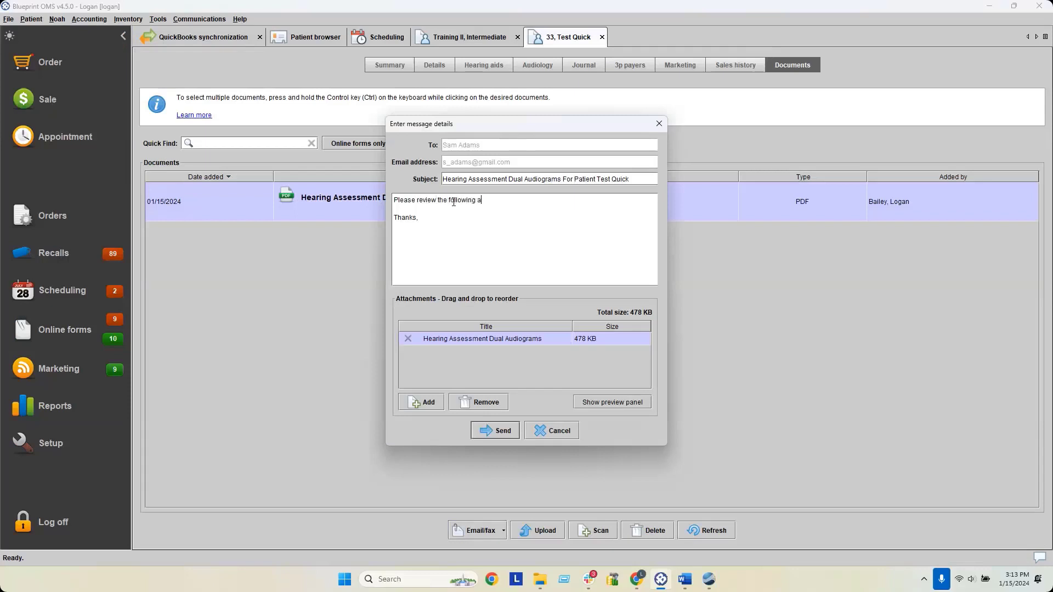
{"action": "type", "text": "udiogram"}
{"action": "left_click", "coordinate": [431, 233]}
{"action": "type", "text": "Logan"}
Preview the attached hearing assessment report, hide the preview and send the email to the physician.
{"action": "left_click", "coordinate": [602, 403]}
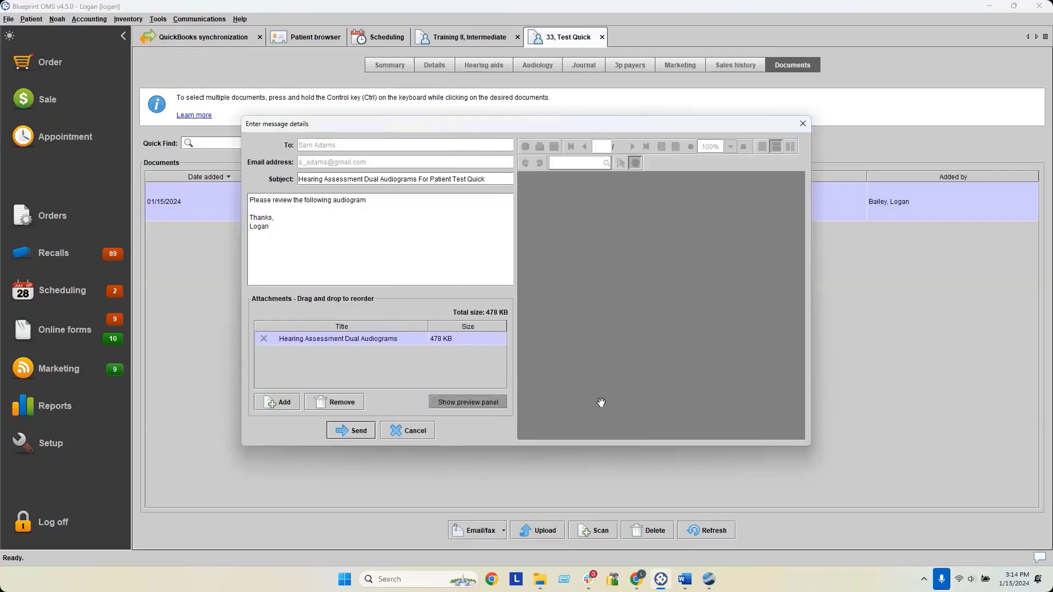
{"action": "scroll", "coordinate": [630, 350], "scroll_direction": "down", "scroll_amount": 3}
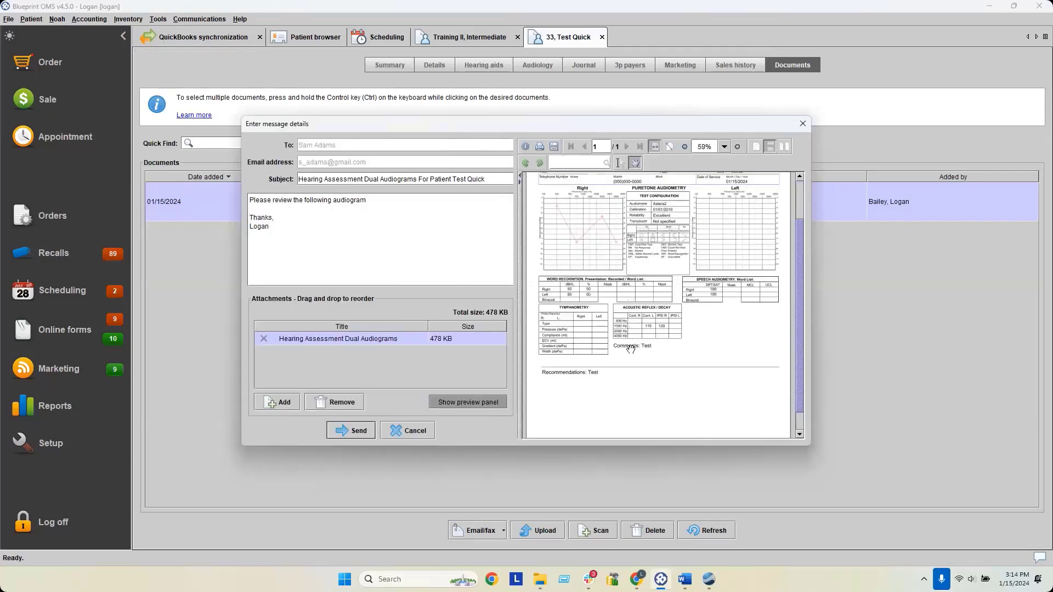
{"action": "left_click", "coordinate": [466, 401]}
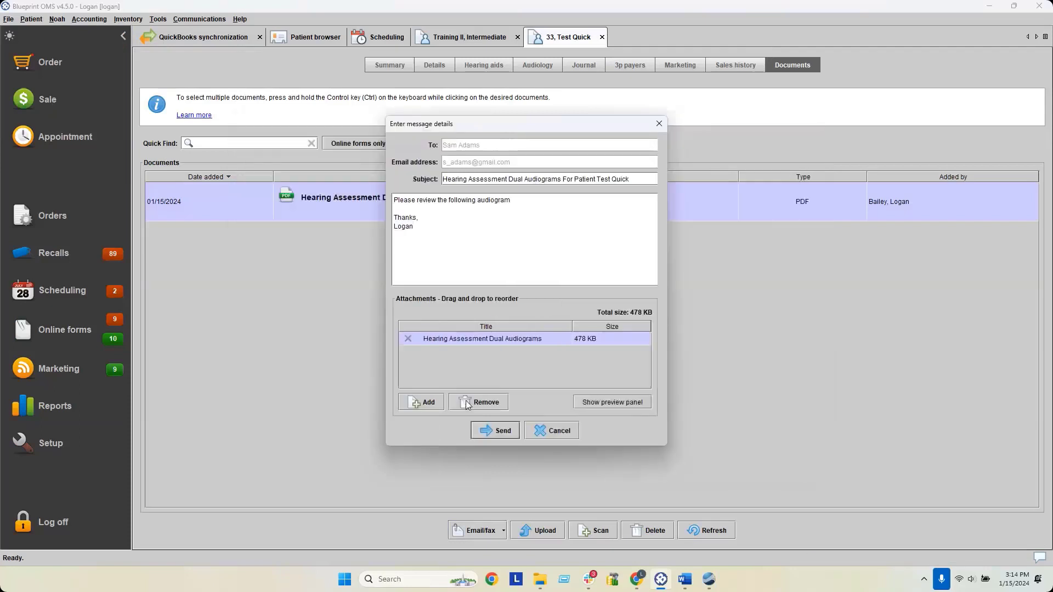
{"action": "left_click", "coordinate": [496, 431]}
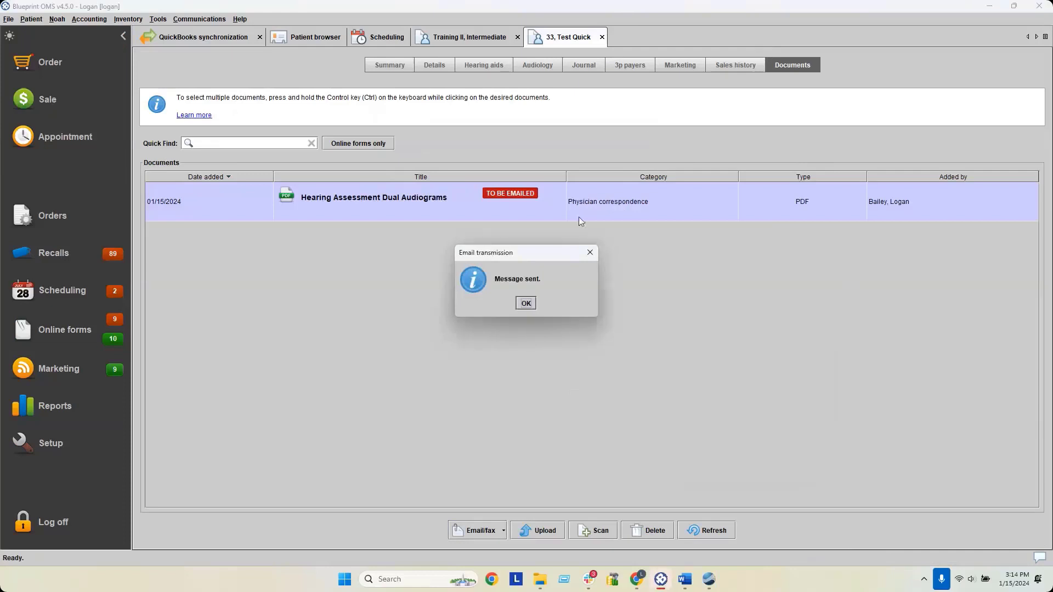
{"action": "left_click", "coordinate": [530, 304]}
Change the status of the Hearing Assessment Dual Audiograms document to Sent.
{"action": "right_click", "coordinate": [502, 203]}
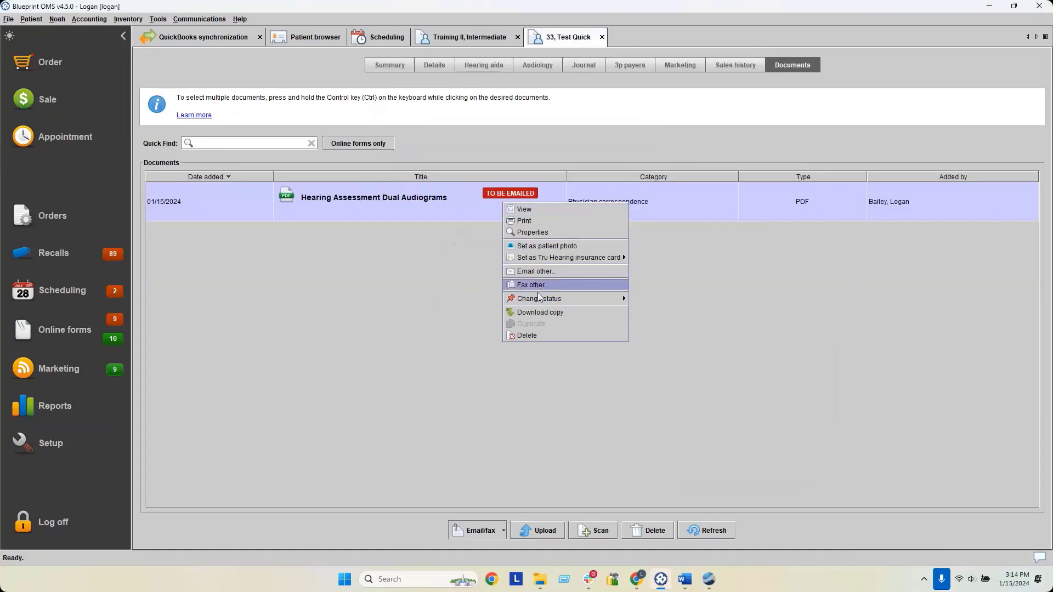
{"action": "mouse_move", "coordinate": [542, 302]}
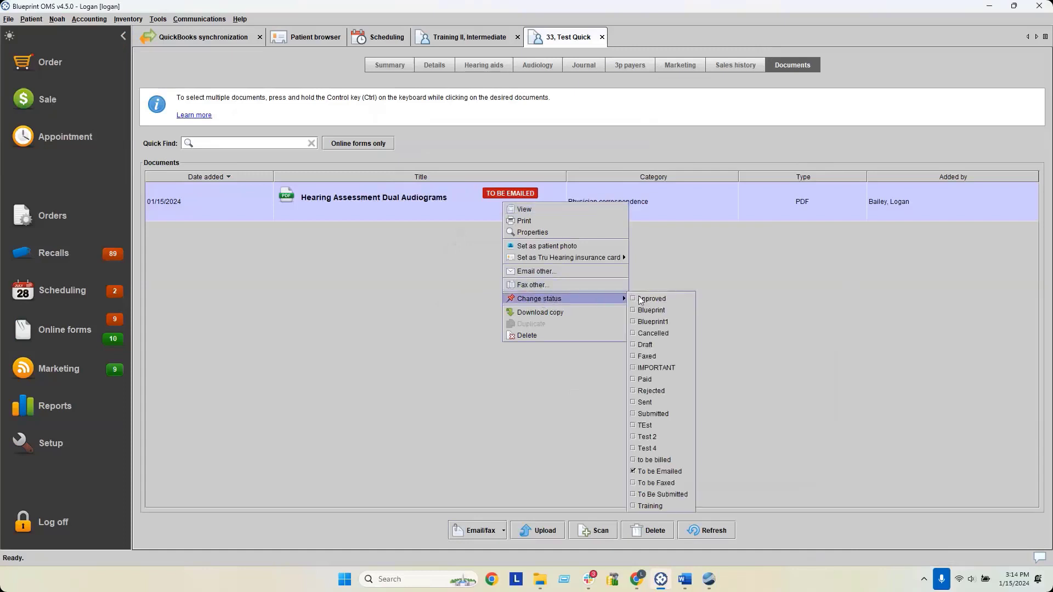
{"action": "left_click", "coordinate": [656, 403]}
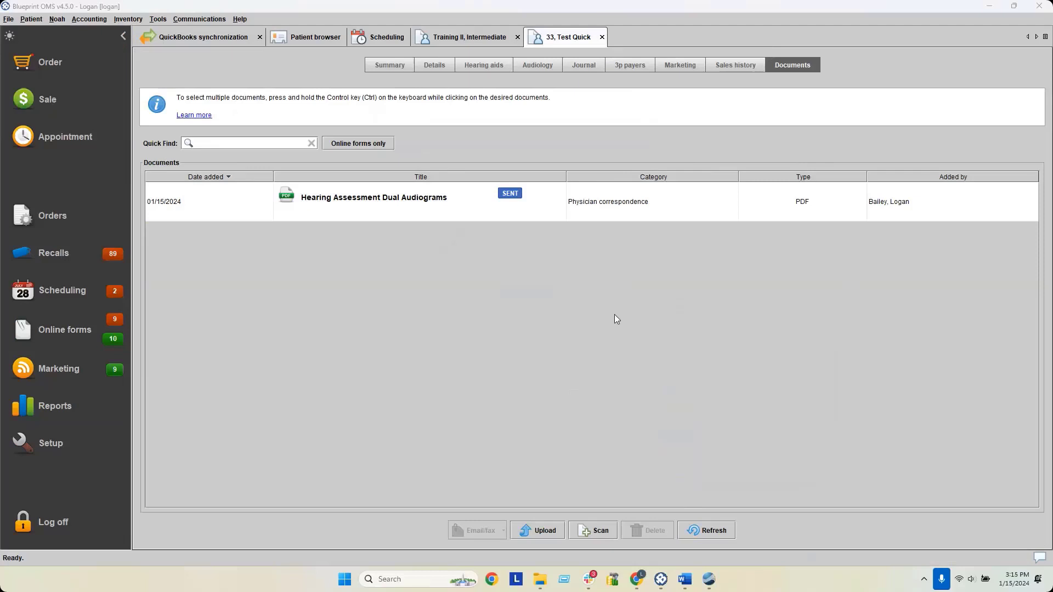
Start a fax to another recipient with the Hearing Assessment Dual Audiograms document.
{"action": "left_click", "coordinate": [540, 207]}
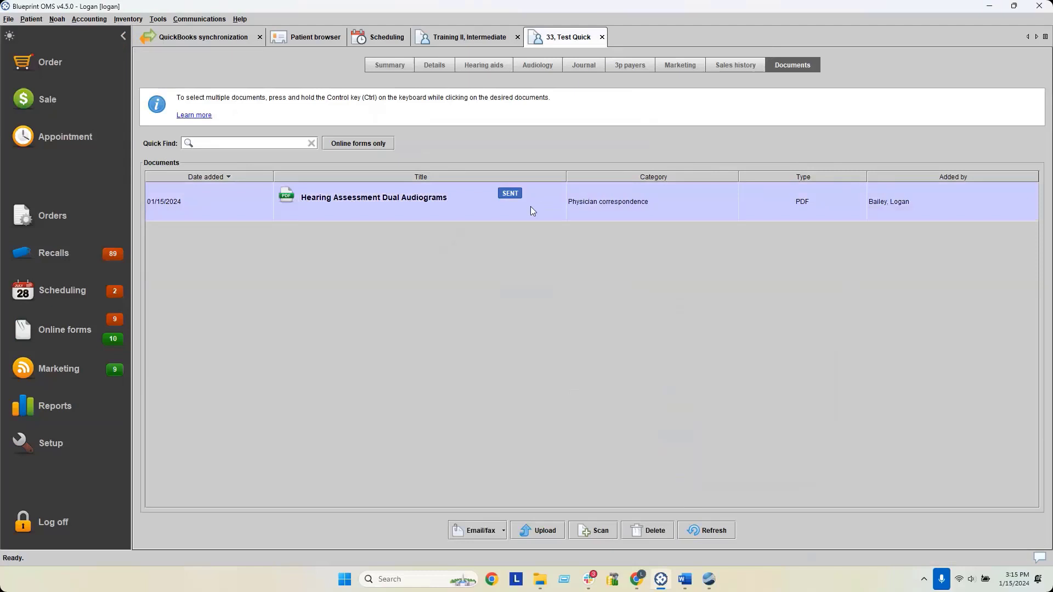
{"action": "left_click", "coordinate": [482, 535]}
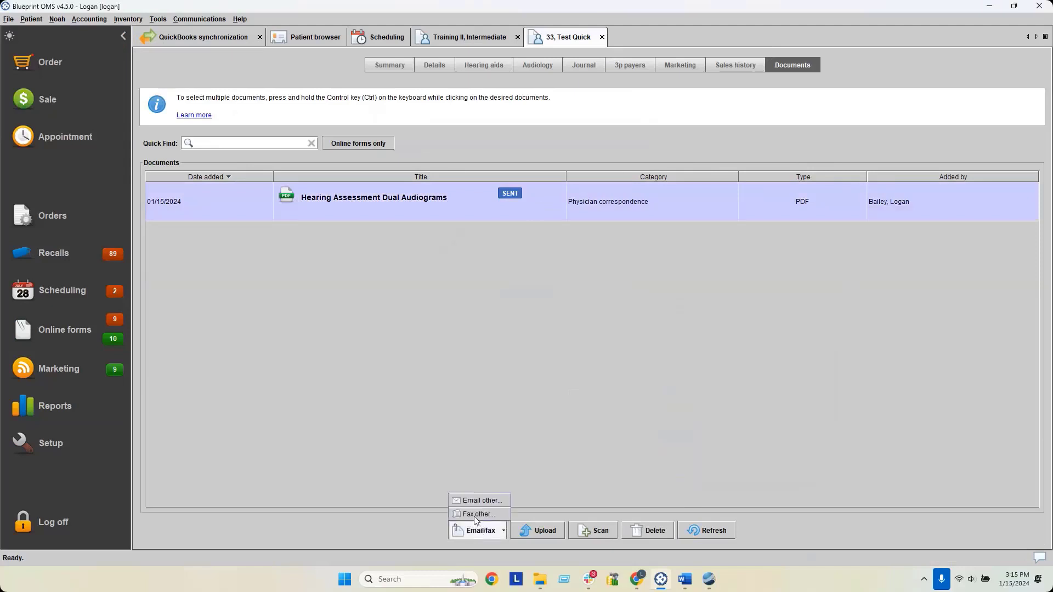
{"action": "left_click", "coordinate": [475, 515]}
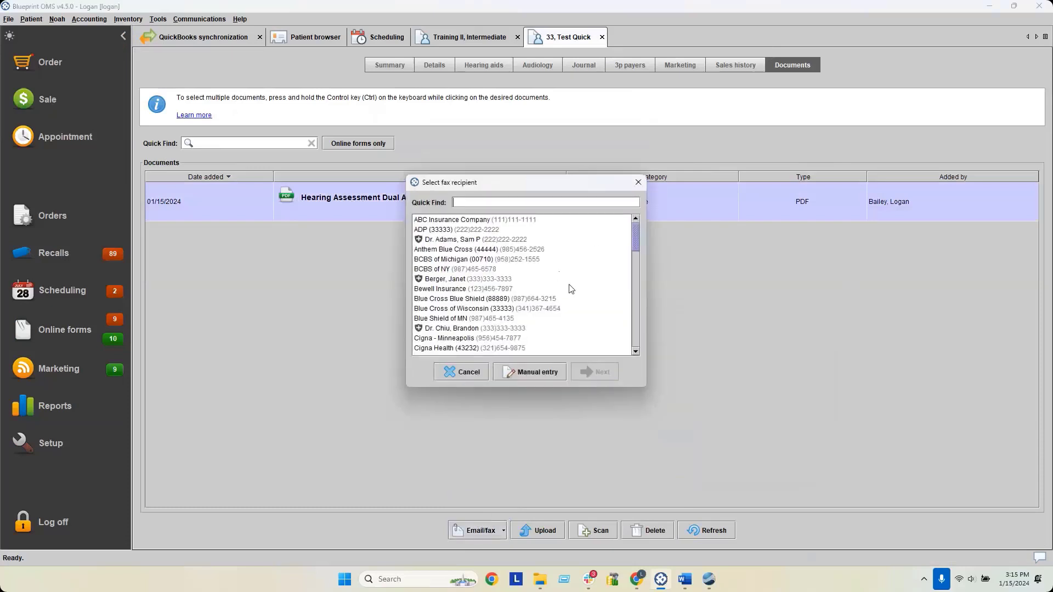
Browse the insurers and physicians available as fax recipients, choose the first listed physician and continue to the message details.
{"action": "scroll", "coordinate": [570, 289], "scroll_direction": "down", "scroll_amount": 1}
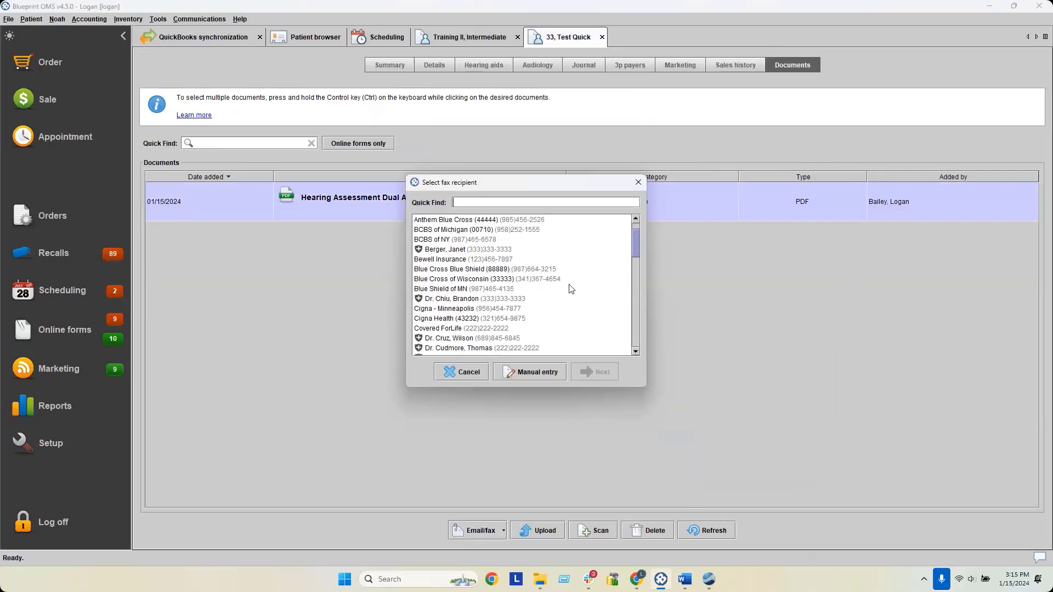
{"action": "scroll", "coordinate": [571, 289], "scroll_direction": "up", "scroll_amount": 1}
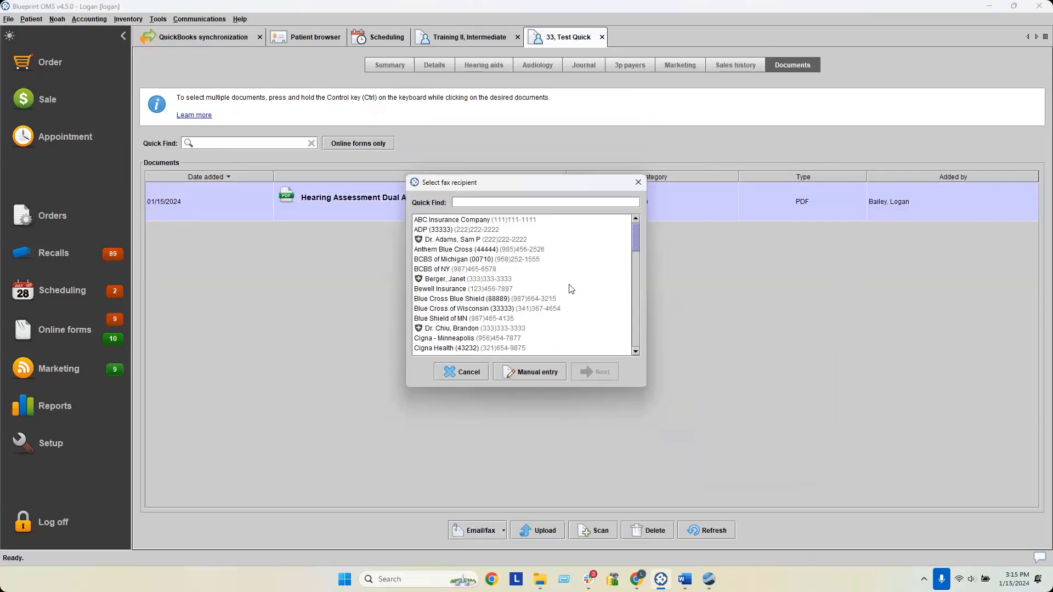
{"action": "left_click", "coordinate": [447, 240]}
{"action": "scroll", "coordinate": [459, 276], "scroll_direction": "down", "scroll_amount": 12}
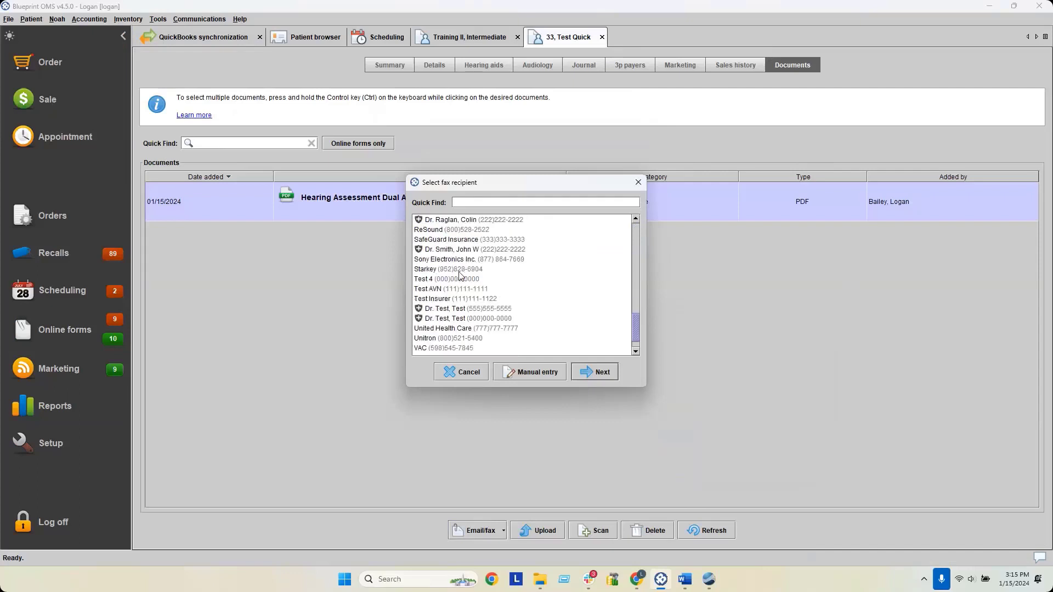
{"action": "scroll", "coordinate": [459, 276], "scroll_direction": "up", "scroll_amount": 8}
{"action": "scroll", "coordinate": [460, 275], "scroll_direction": "up", "scroll_amount": 5}
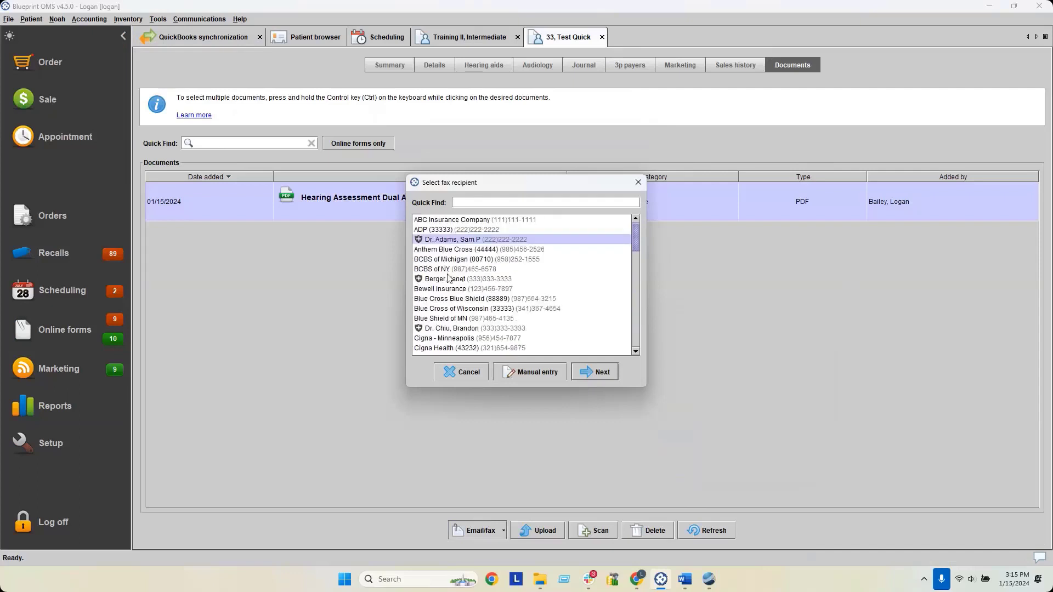
{"action": "left_click", "coordinate": [451, 279]}
{"action": "left_click", "coordinate": [449, 270]}
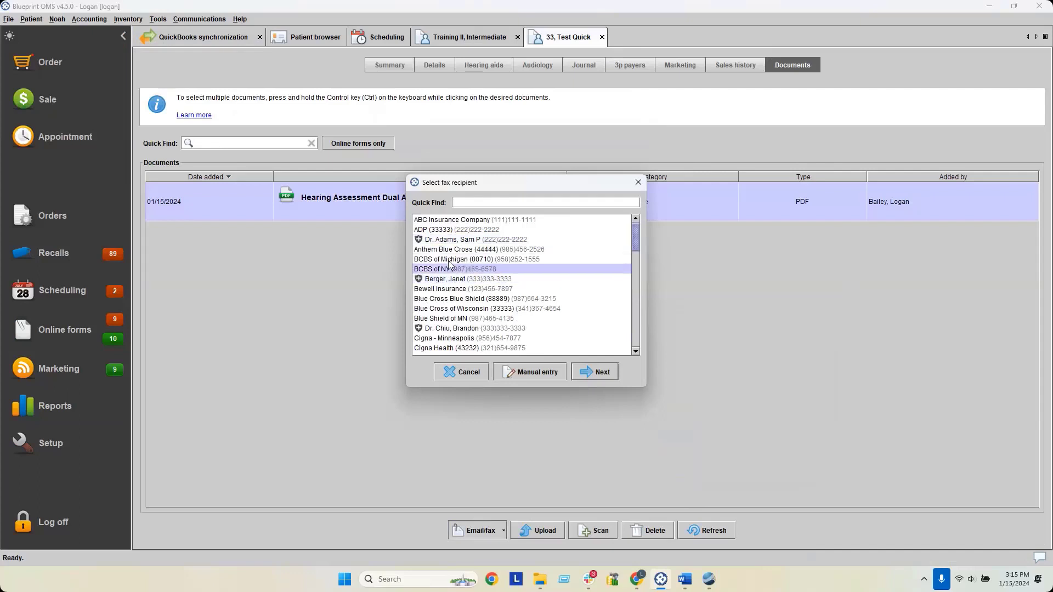
{"action": "left_click", "coordinate": [450, 260]}
{"action": "left_click", "coordinate": [457, 250]}
{"action": "scroll", "coordinate": [474, 303], "scroll_direction": "down", "scroll_amount": 6}
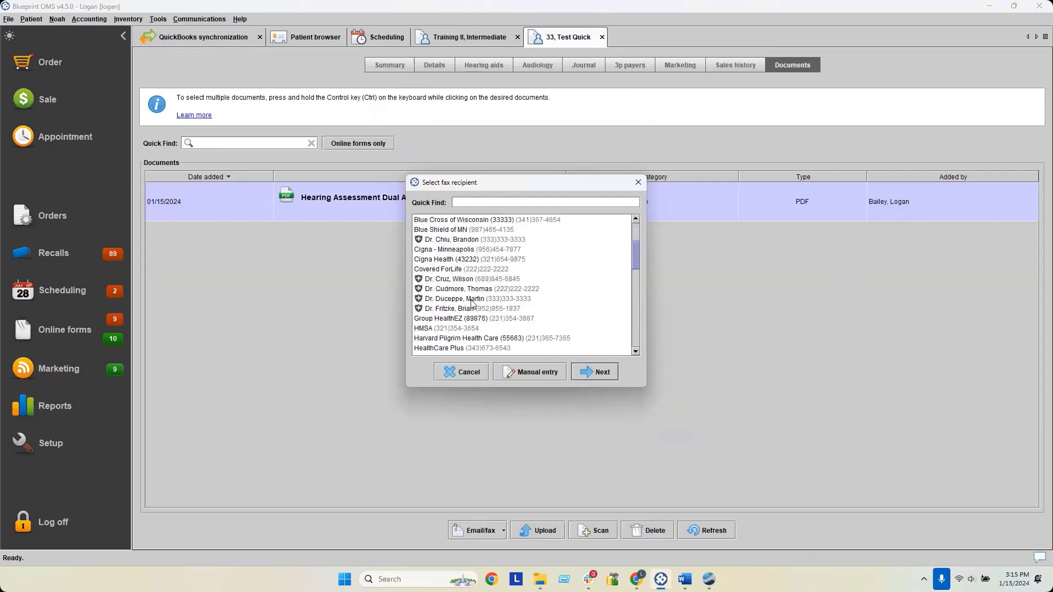
{"action": "scroll", "coordinate": [472, 303], "scroll_direction": "down", "scroll_amount": 9}
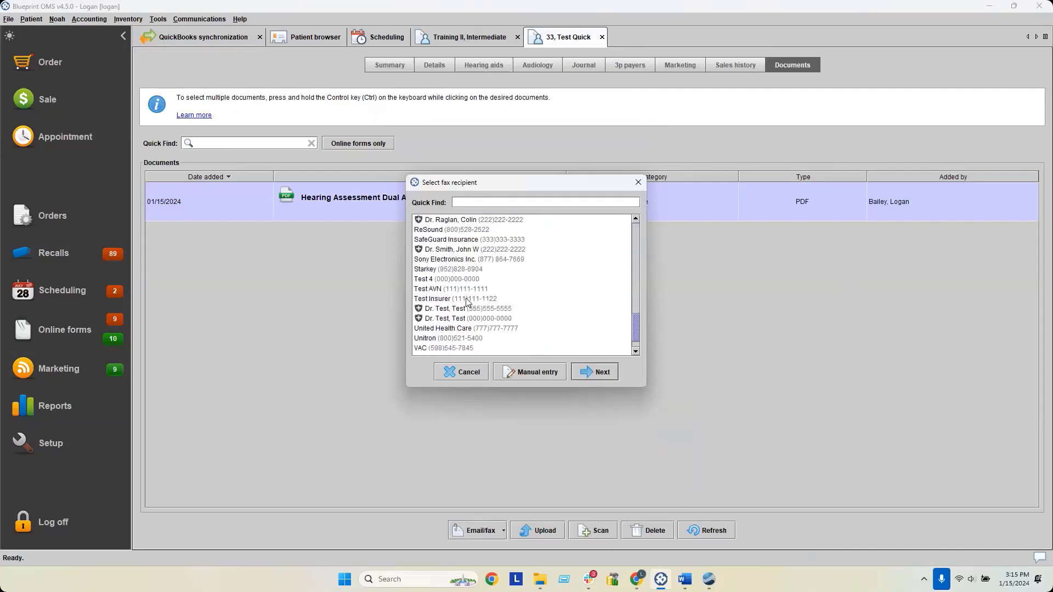
{"action": "scroll", "coordinate": [466, 322], "scroll_direction": "up", "scroll_amount": 10}
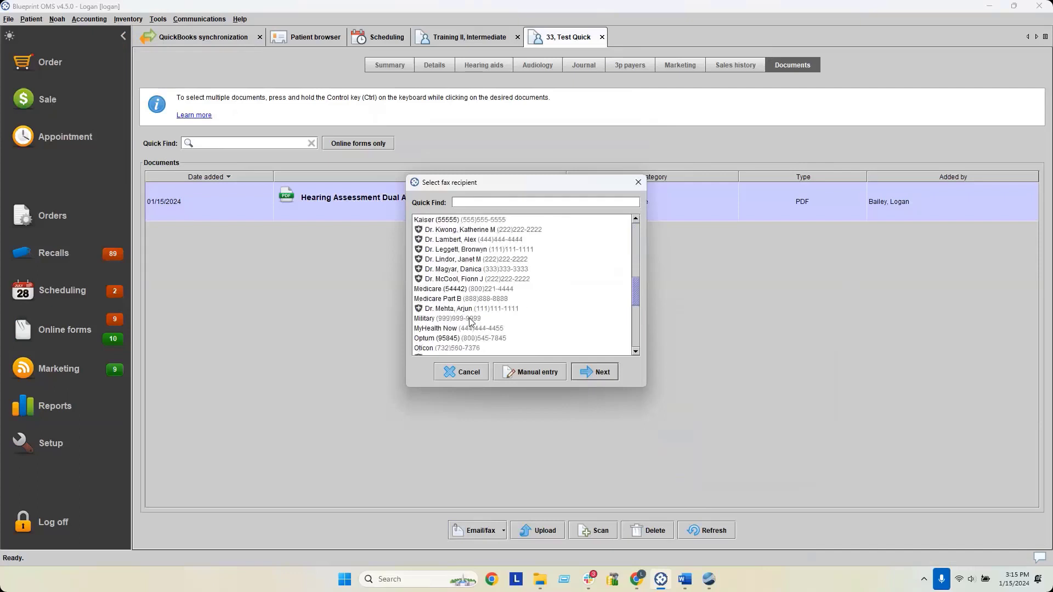
{"action": "scroll", "coordinate": [471, 323], "scroll_direction": "up", "scroll_amount": 4}
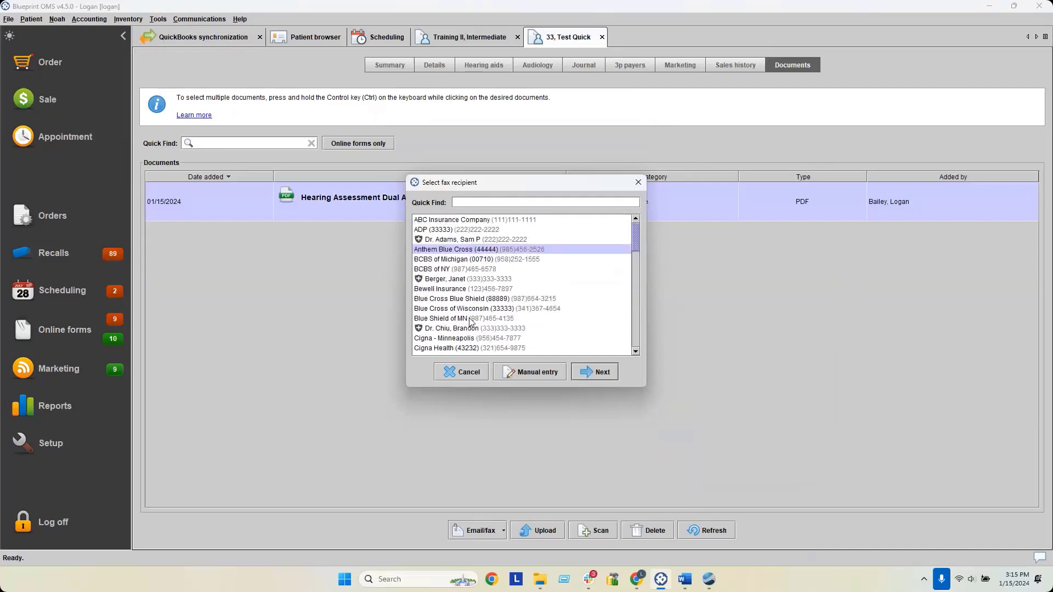
{"action": "left_click", "coordinate": [465, 241]}
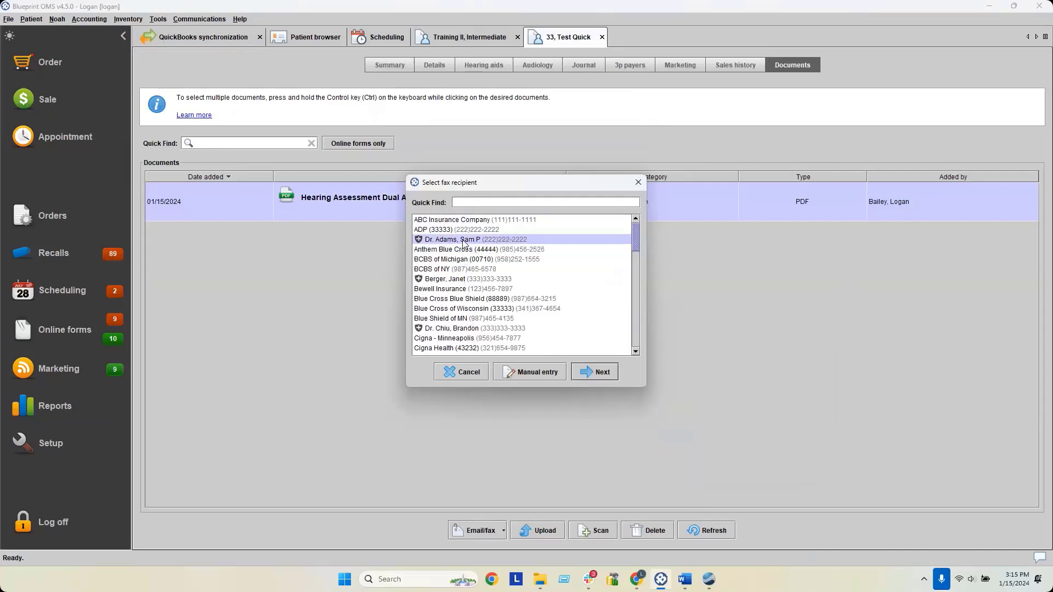
{"action": "left_click", "coordinate": [599, 374]}
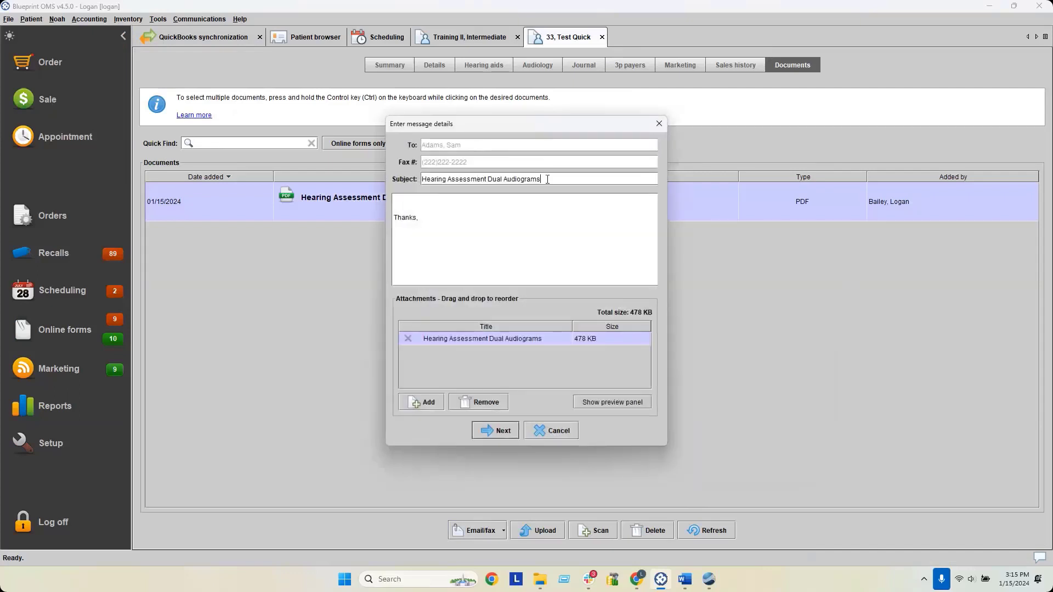
Continue from the fax message details, choose the Generic fax cover page with the first listed signer and preview the fax.
{"action": "left_click", "coordinate": [449, 205]}
{"action": "left_click", "coordinate": [502, 430]}
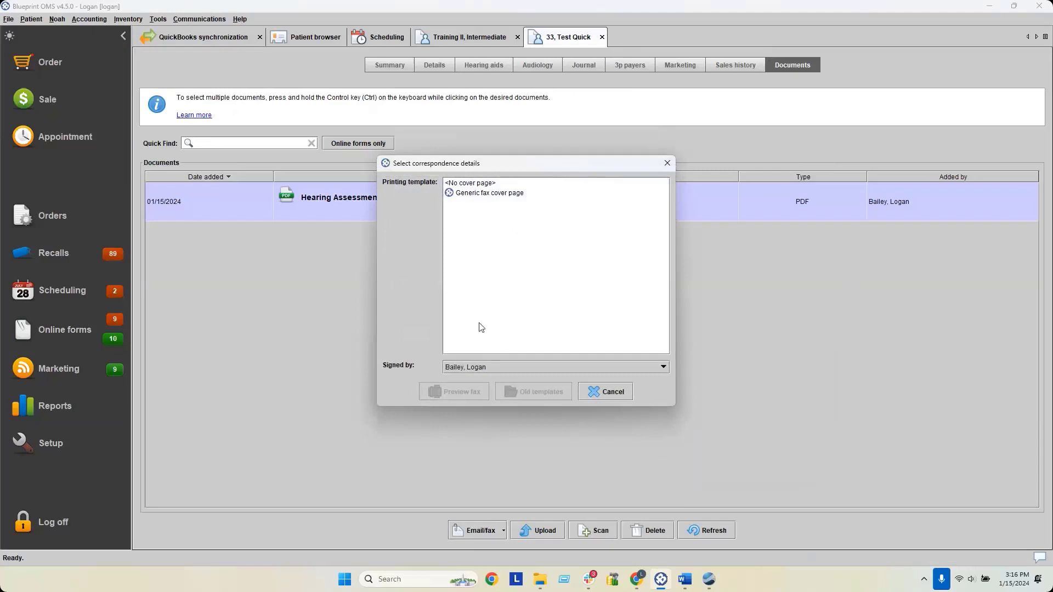
{"action": "left_click", "coordinate": [459, 183]}
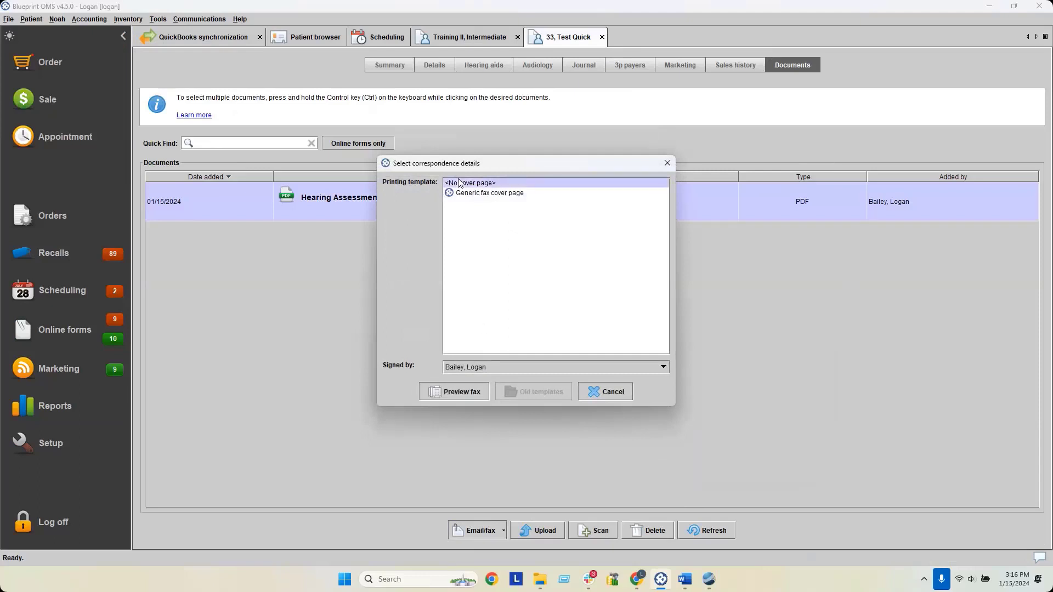
{"action": "left_click", "coordinate": [463, 195]}
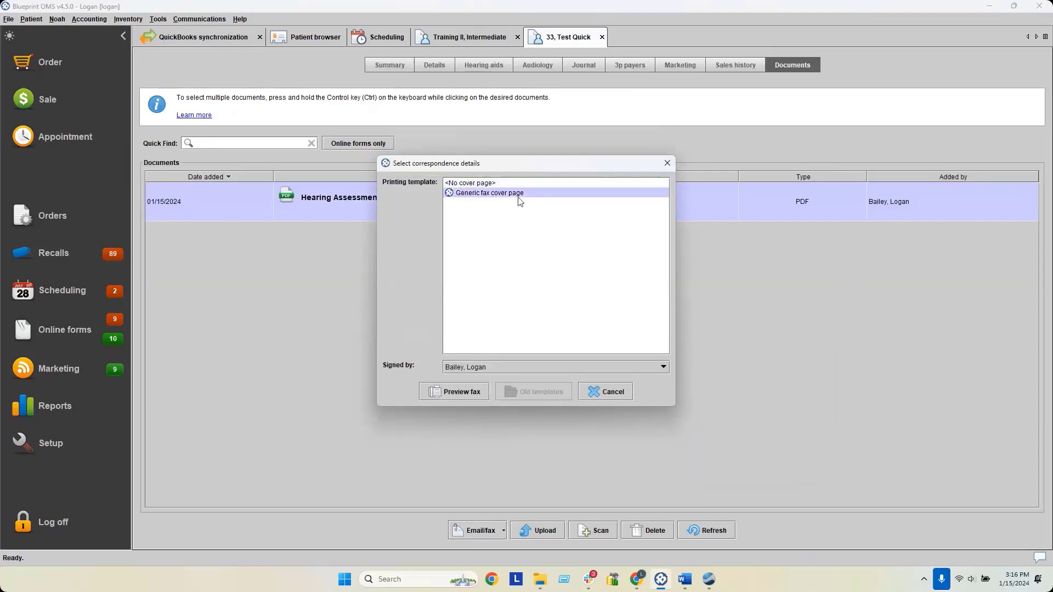
{"action": "left_click", "coordinate": [492, 367]}
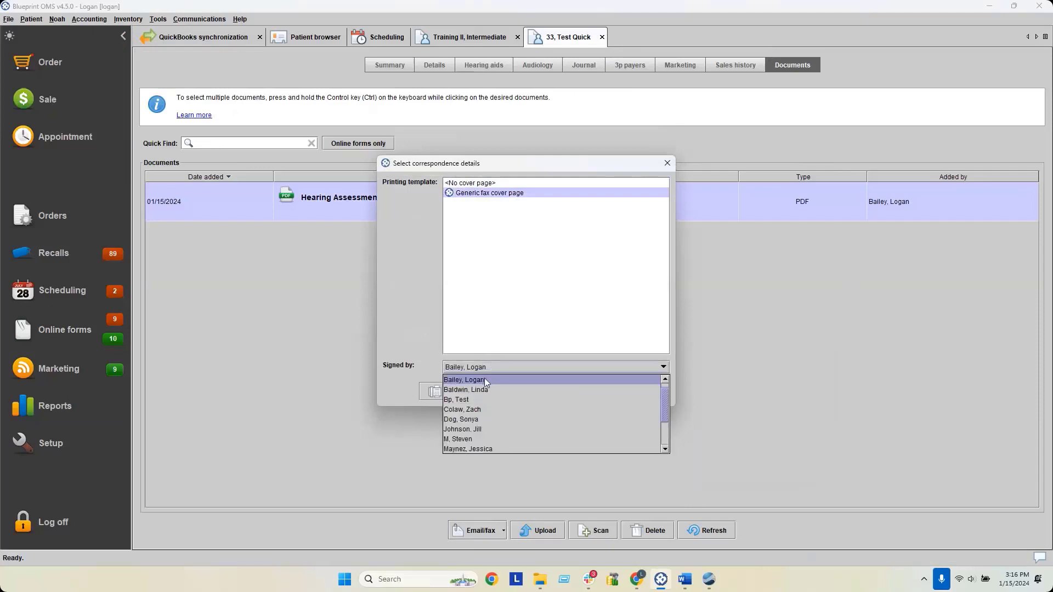
{"action": "left_click", "coordinate": [485, 379]}
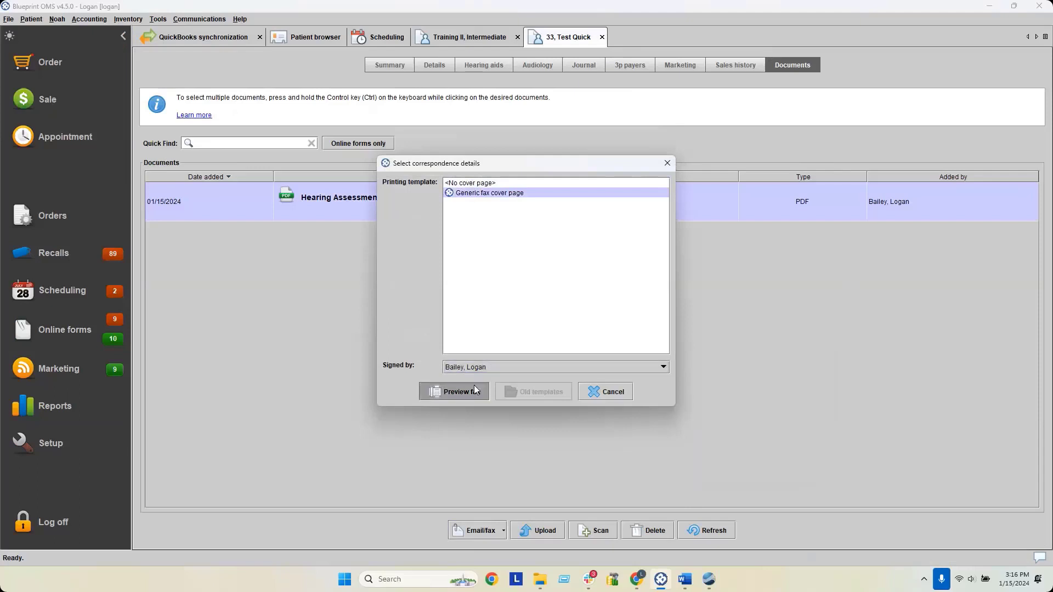
{"action": "left_click", "coordinate": [474, 390]}
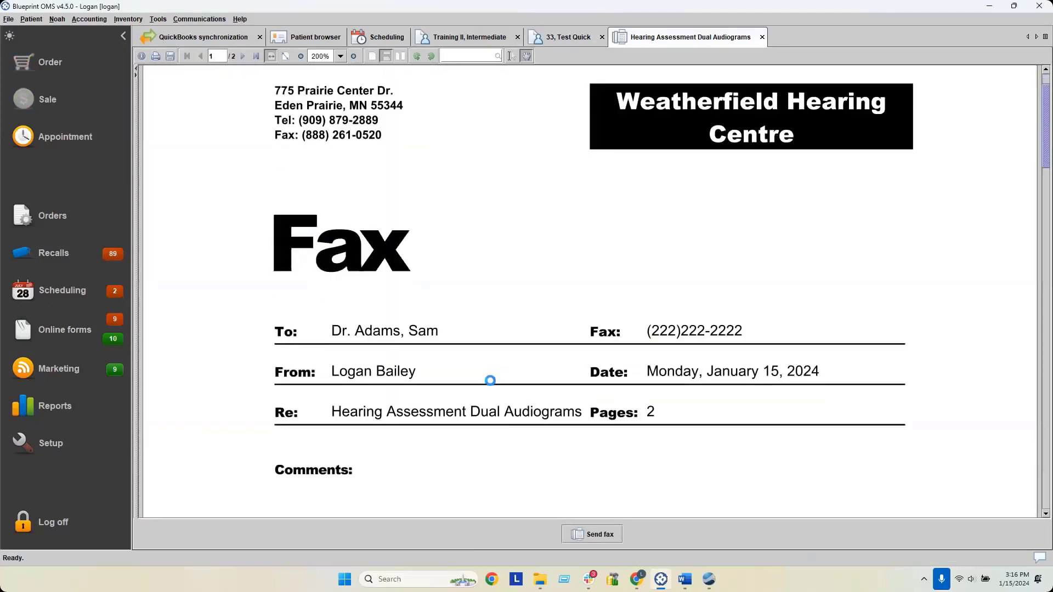
Review the cover page and the hearing assessment report in the fax preview and send the fax.
{"action": "scroll", "coordinate": [488, 381], "scroll_direction": "down", "scroll_amount": 4}
{"action": "scroll", "coordinate": [490, 381], "scroll_direction": "down", "scroll_amount": 2}
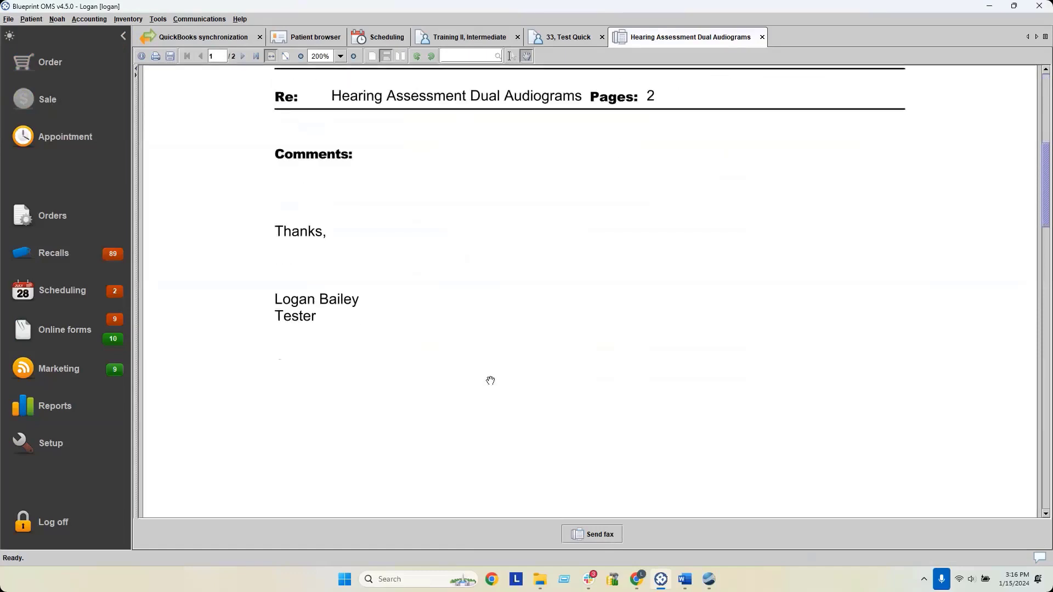
{"action": "scroll", "coordinate": [491, 381], "scroll_direction": "down", "scroll_amount": 2}
{"action": "scroll", "coordinate": [492, 384], "scroll_direction": "down", "scroll_amount": 10}
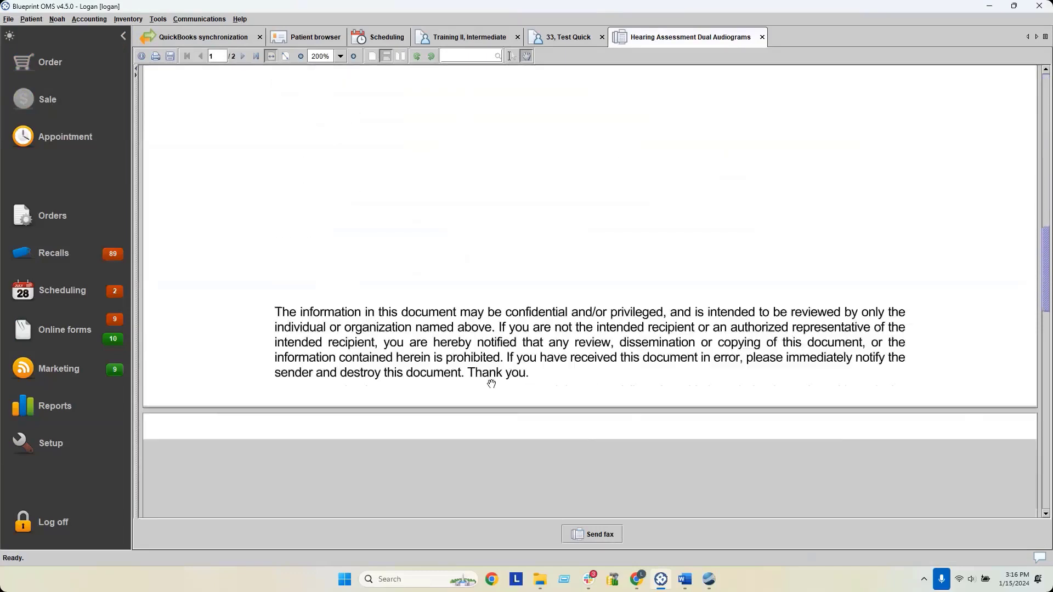
{"action": "scroll", "coordinate": [492, 384], "scroll_direction": "down", "scroll_amount": 20}
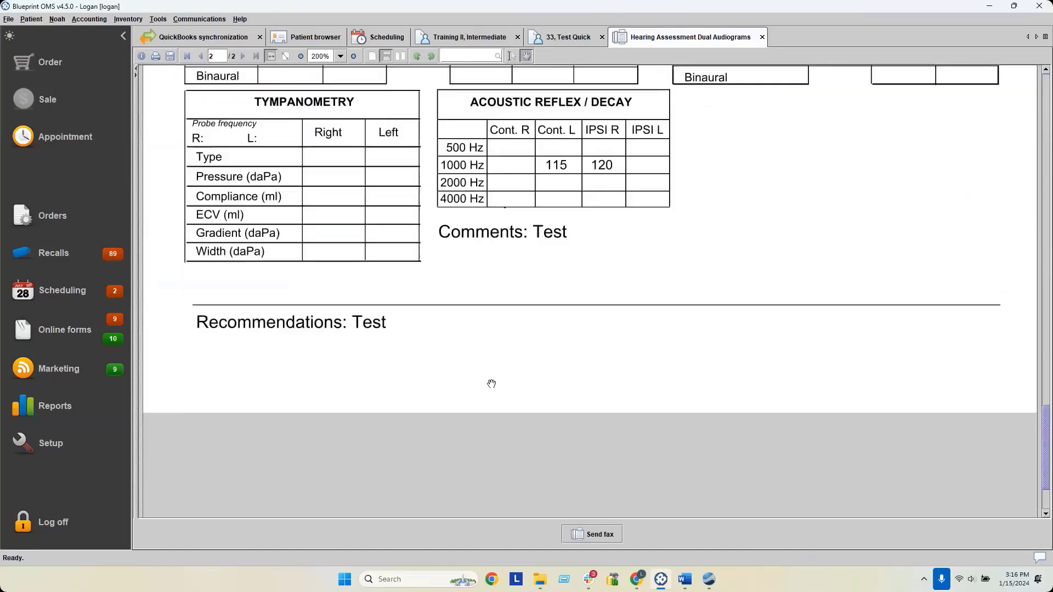
{"action": "scroll", "coordinate": [997, 426], "scroll_direction": "up", "scroll_amount": 20}
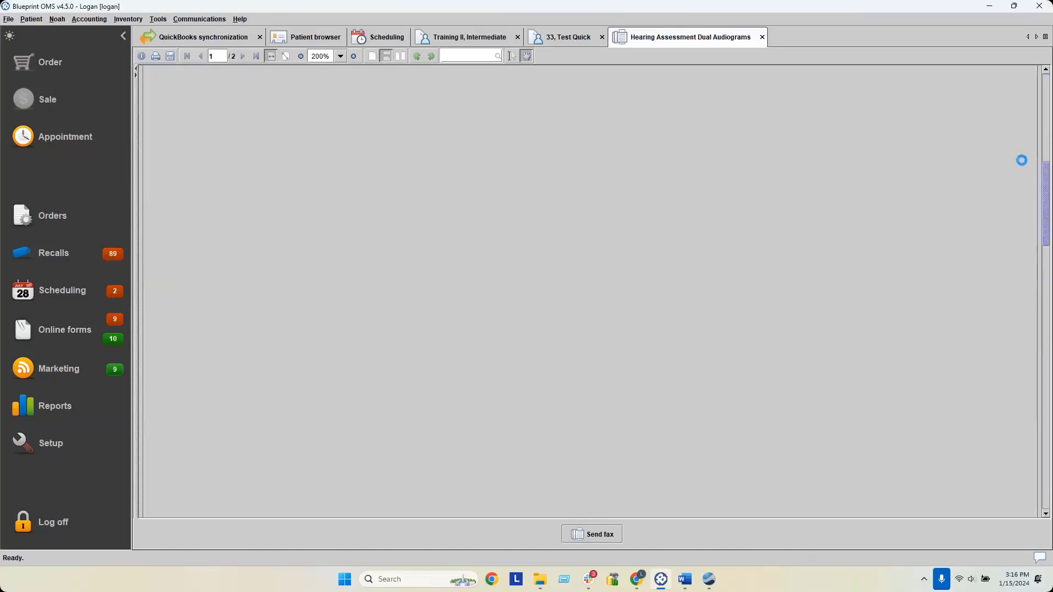
{"action": "scroll", "coordinate": [707, 229], "scroll_direction": "down", "scroll_amount": 3}
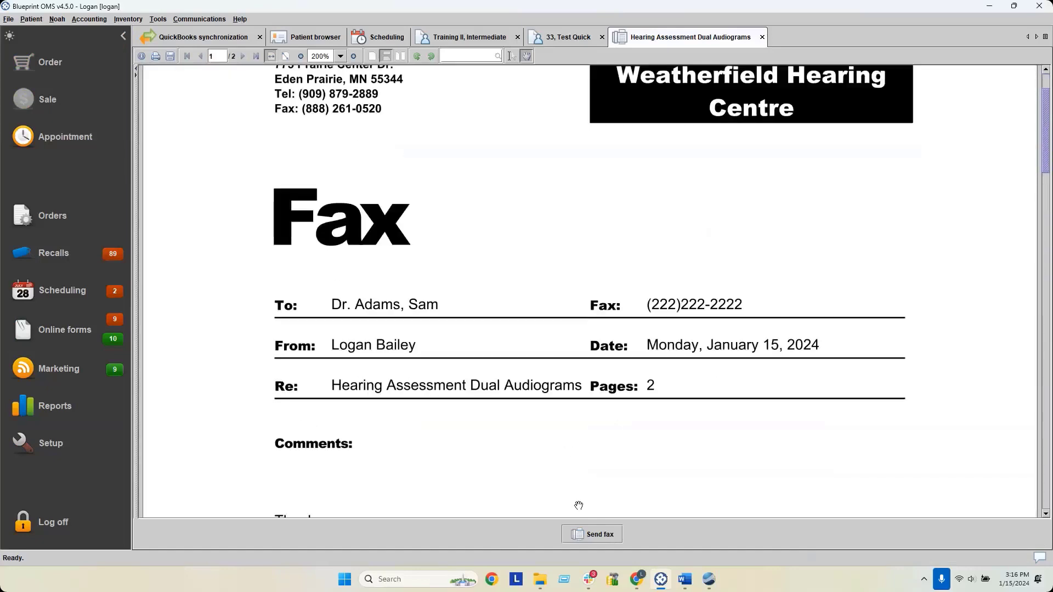
{"action": "left_click", "coordinate": [585, 534]}
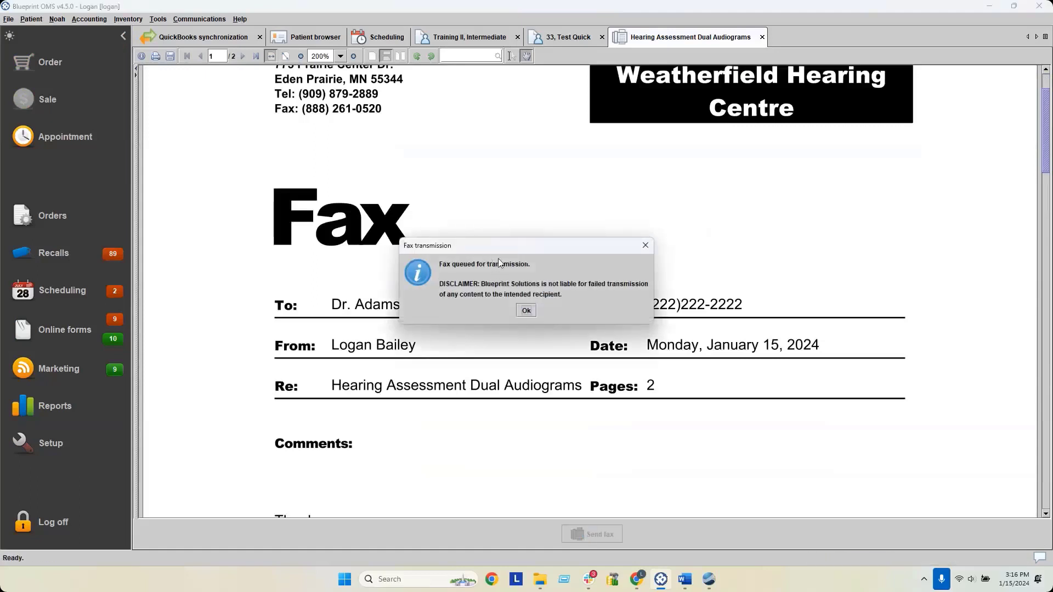
{"action": "left_click", "coordinate": [524, 310]}
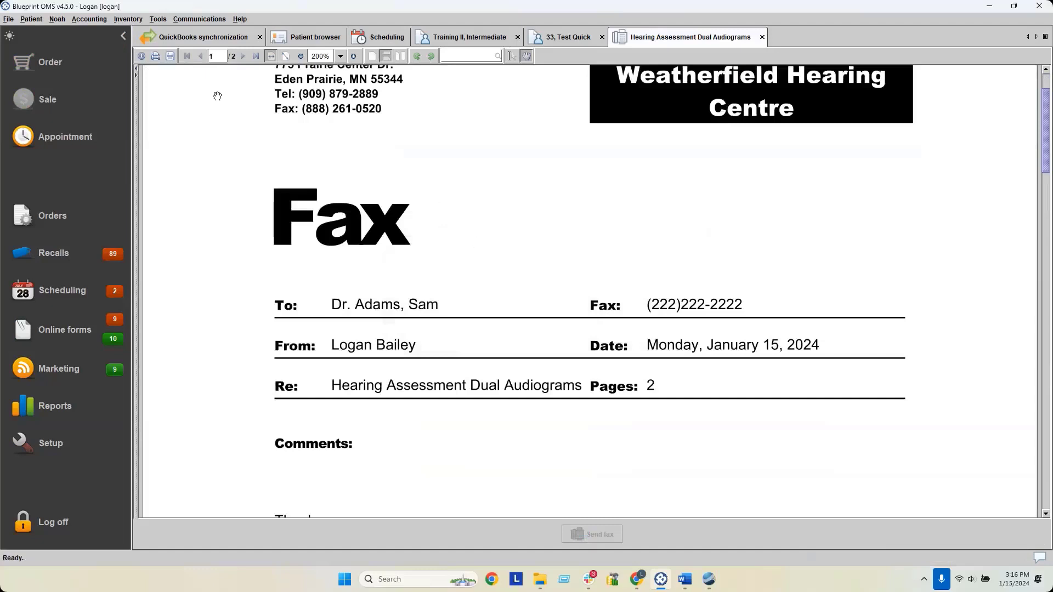
Open the fax outbox, go over the listed faxes and select the newest Hearing Assessment Dual Audiograms fax.
{"action": "left_click", "coordinate": [208, 22]}
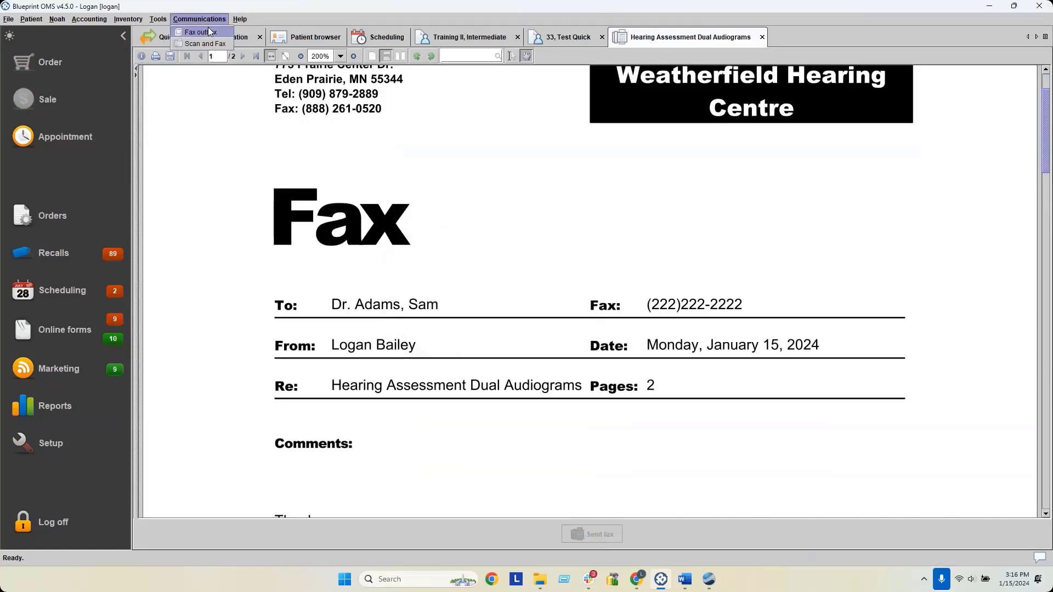
{"action": "left_click", "coordinate": [208, 28]}
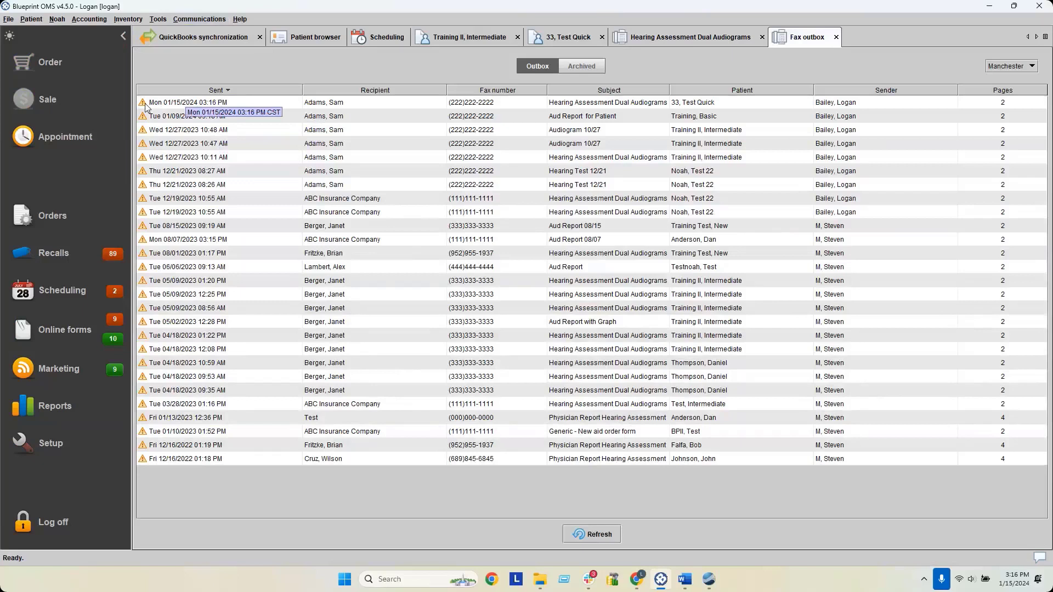
{"action": "left_click_drag", "start_coordinate": [146, 107], "coordinate": [194, 461]}
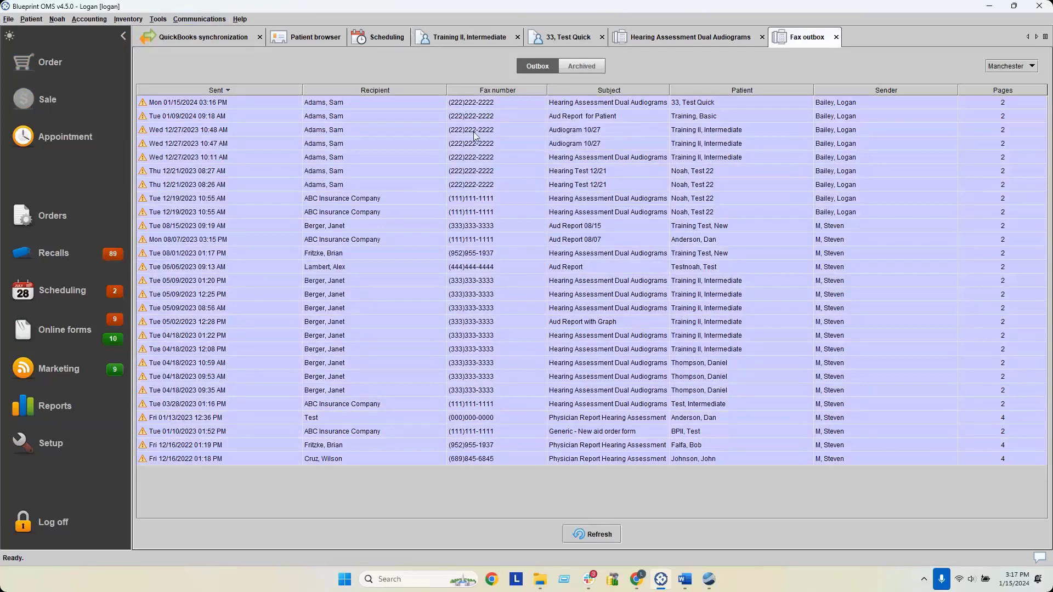
{"action": "left_click", "coordinate": [463, 104]}
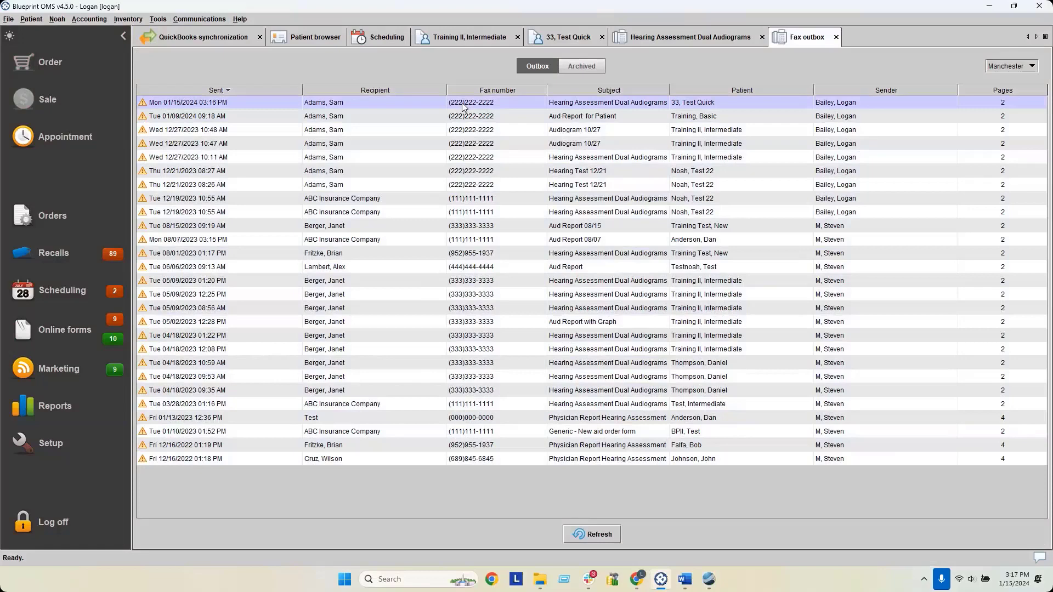
Start retrying the transmission of the newest fax, check its editable recipient and fax number, and cancel the retry.
{"action": "right_click", "coordinate": [173, 105]}
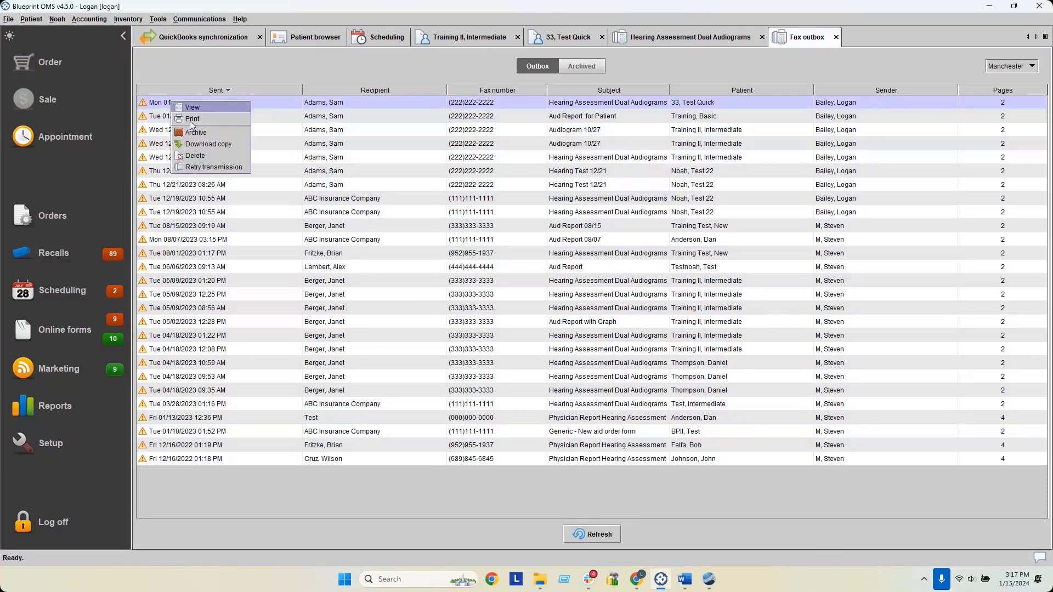
{"action": "left_click", "coordinate": [209, 167]}
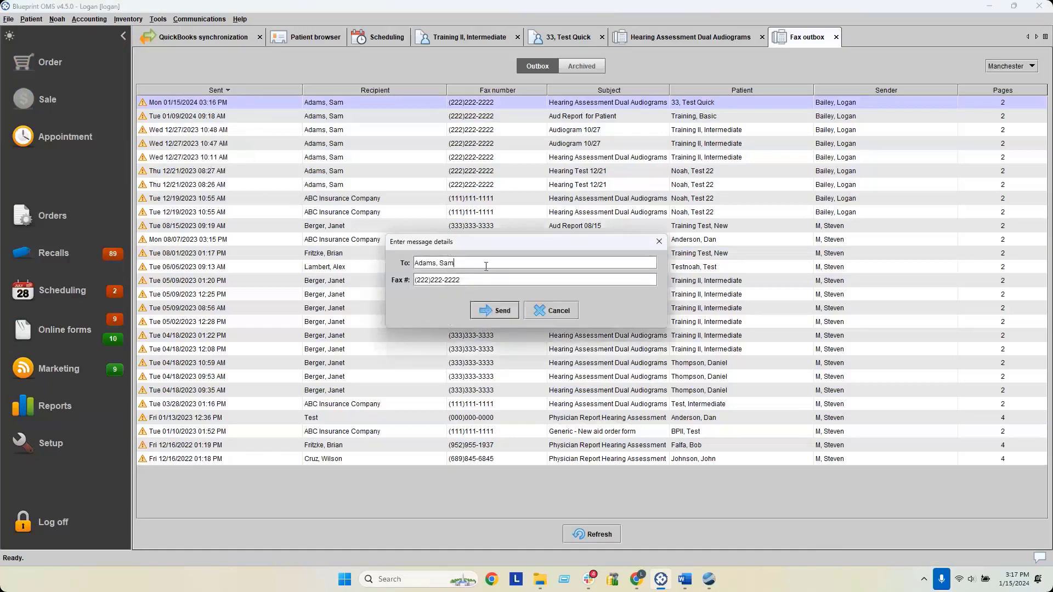
{"action": "left_click_drag", "start_coordinate": [488, 263], "coordinate": [379, 283]}
{"action": "left_click", "coordinate": [542, 314]}
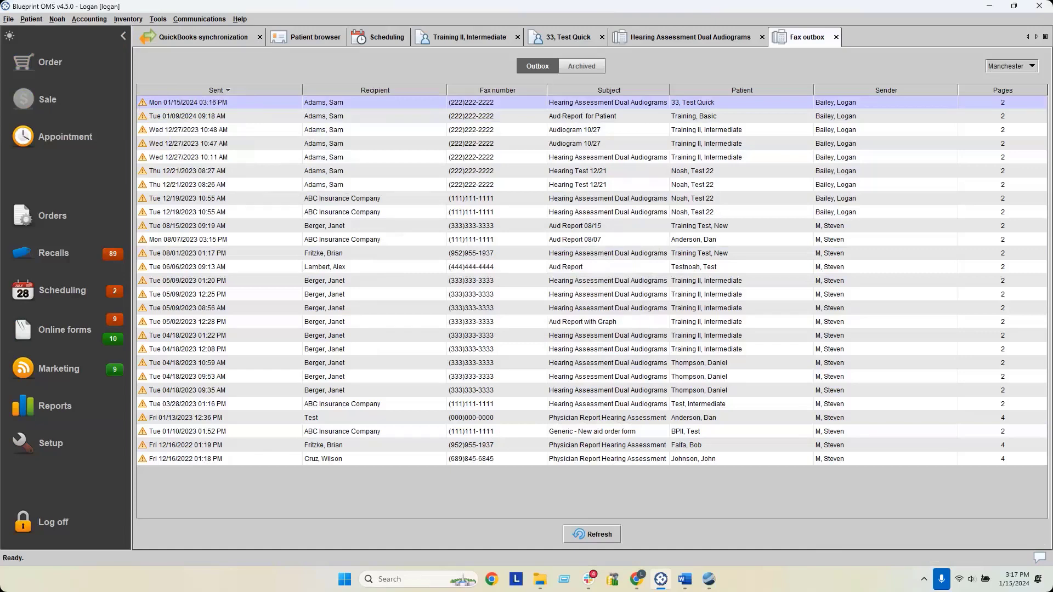
Close the fax preview and the fax outbox, and open the inventory management view for all locations.
{"action": "left_click", "coordinate": [762, 37]}
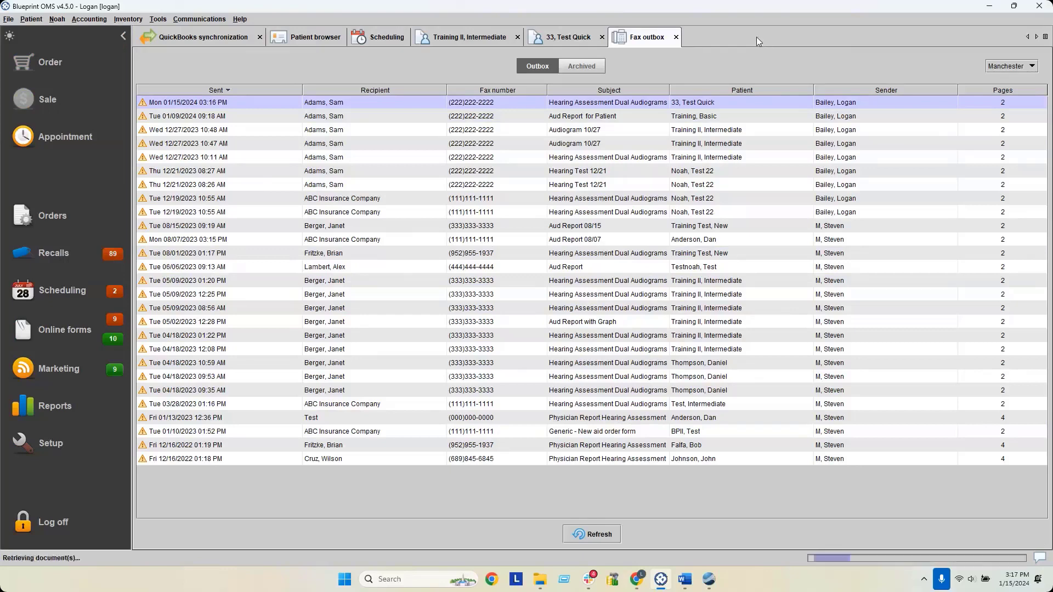
{"action": "left_click", "coordinate": [676, 37]}
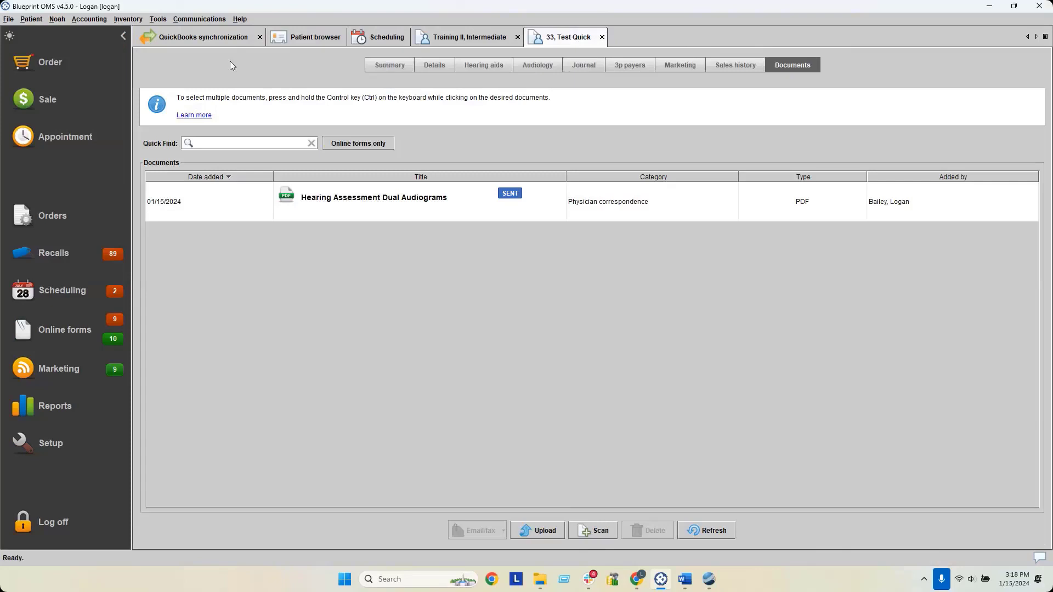
{"action": "left_click", "coordinate": [132, 19]}
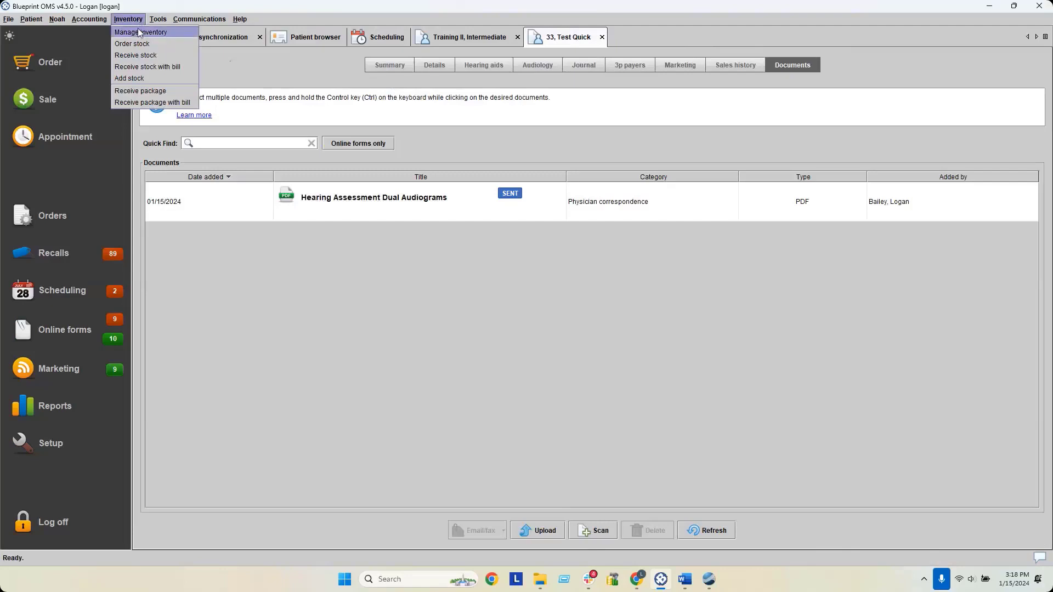
{"action": "left_click", "coordinate": [140, 33]}
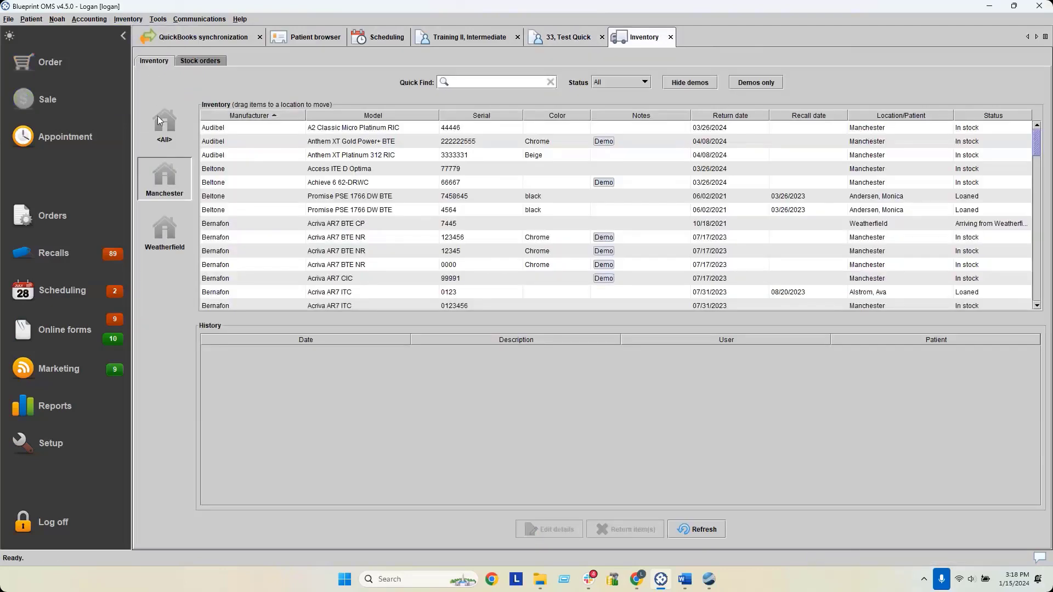
{"action": "left_click", "coordinate": [157, 116]}
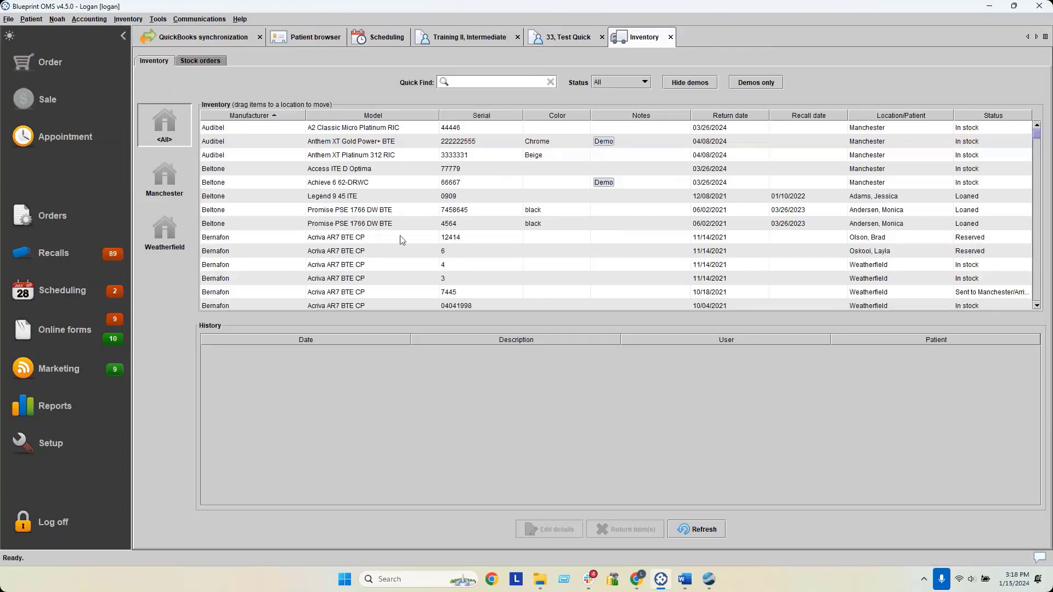
Look through the inventory of all locations and view the history of the Bernafon Acriva AR7 BTE CP with serial 4.
{"action": "scroll", "coordinate": [449, 225], "scroll_direction": "down", "scroll_amount": 3}
{"action": "scroll", "coordinate": [449, 225], "scroll_direction": "up", "scroll_amount": 3}
{"action": "scroll", "coordinate": [508, 231], "scroll_direction": "down", "scroll_amount": 2}
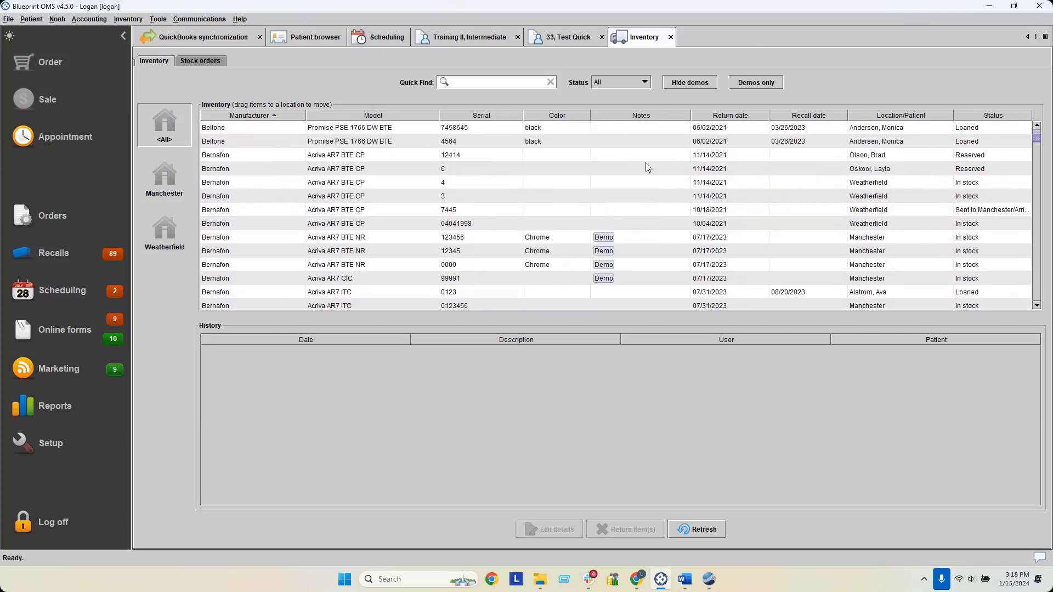
{"action": "left_click", "coordinate": [643, 183]}
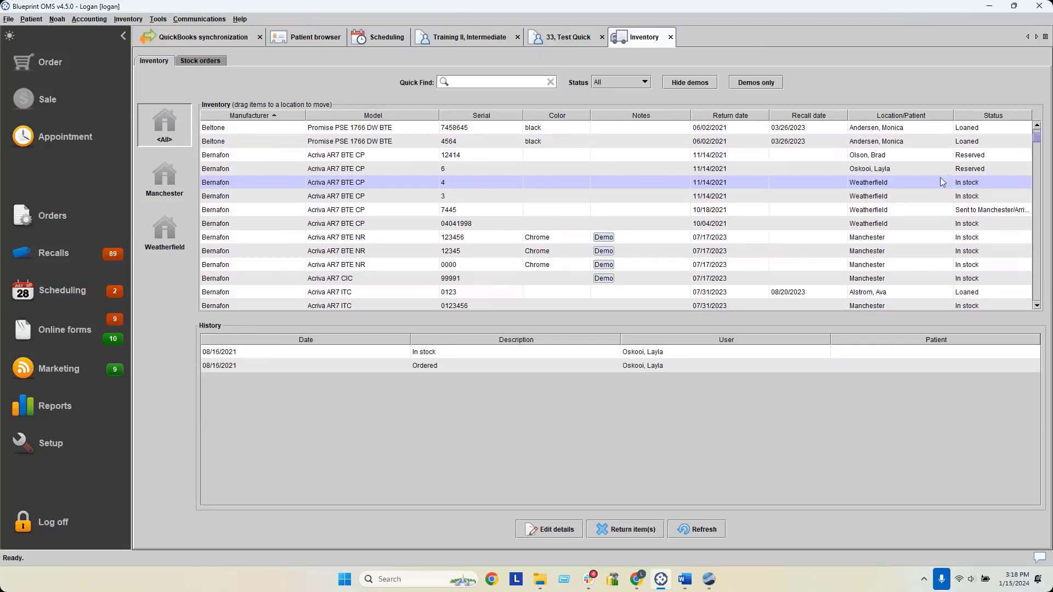
Open the loaner agreement for the loaned Beltone Promise PSE 1766 DW BTE with serial 4564, read it and close it.
{"action": "right_click", "coordinate": [946, 140]}
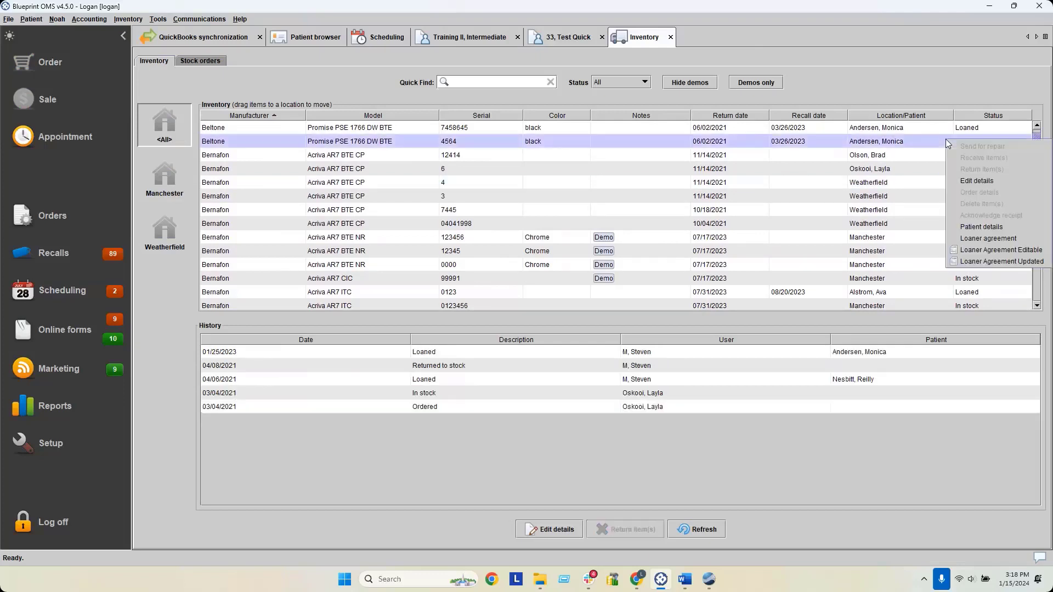
{"action": "left_click", "coordinate": [978, 238]}
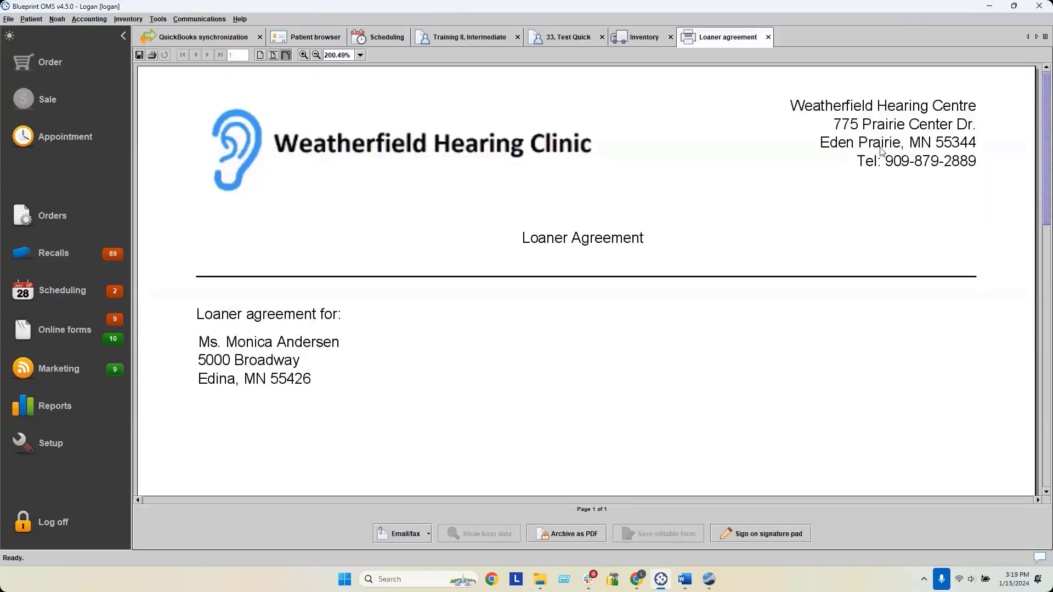
{"action": "scroll", "coordinate": [781, 256], "scroll_direction": "down", "scroll_amount": 5}
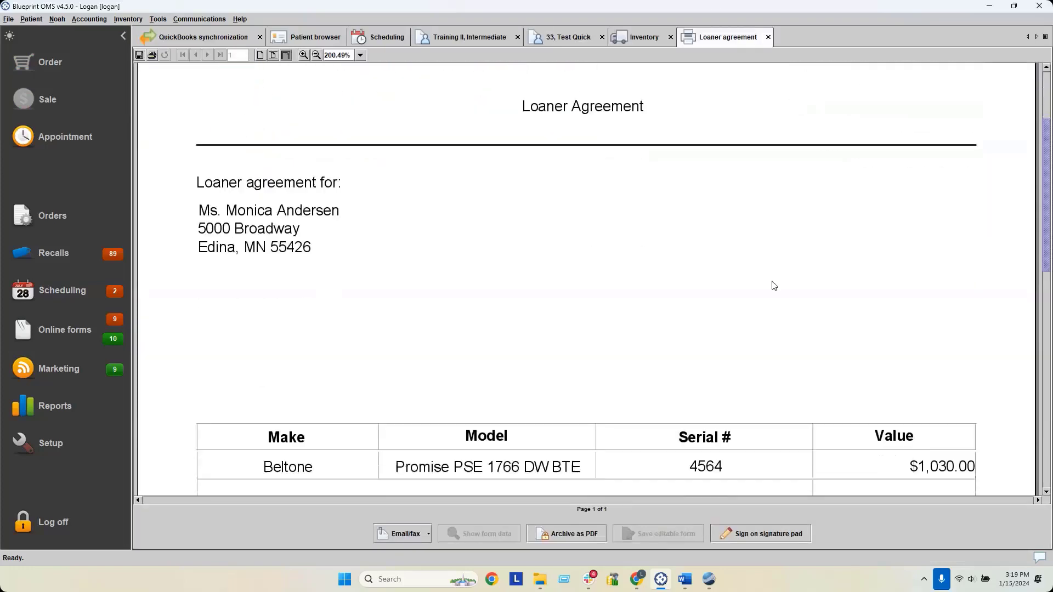
{"action": "left_click", "coordinate": [769, 37]}
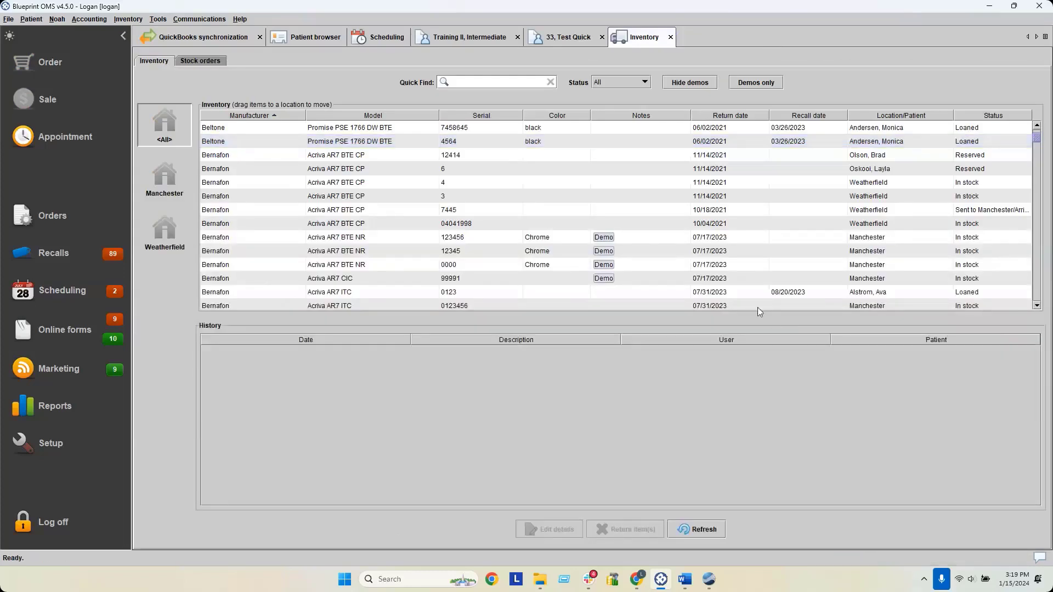
Search the inventory by the loaner patient's first name and clear the search.
{"action": "left_click", "coordinate": [481, 82]}
{"action": "type", "text": "Monica"}
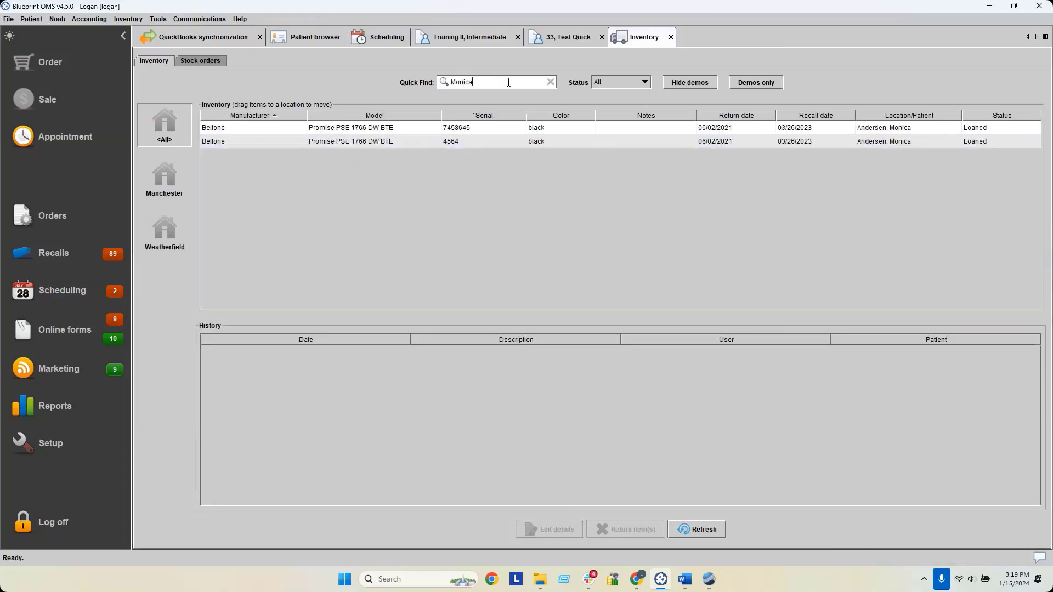
{"action": "key", "text": "BackSpace"}
{"action": "left_click", "coordinate": [550, 82]}
Check the inventory's status filter options, toggle the demos-only filter on and off, and apply the filter that hides demos.
{"action": "left_click", "coordinate": [608, 83]}
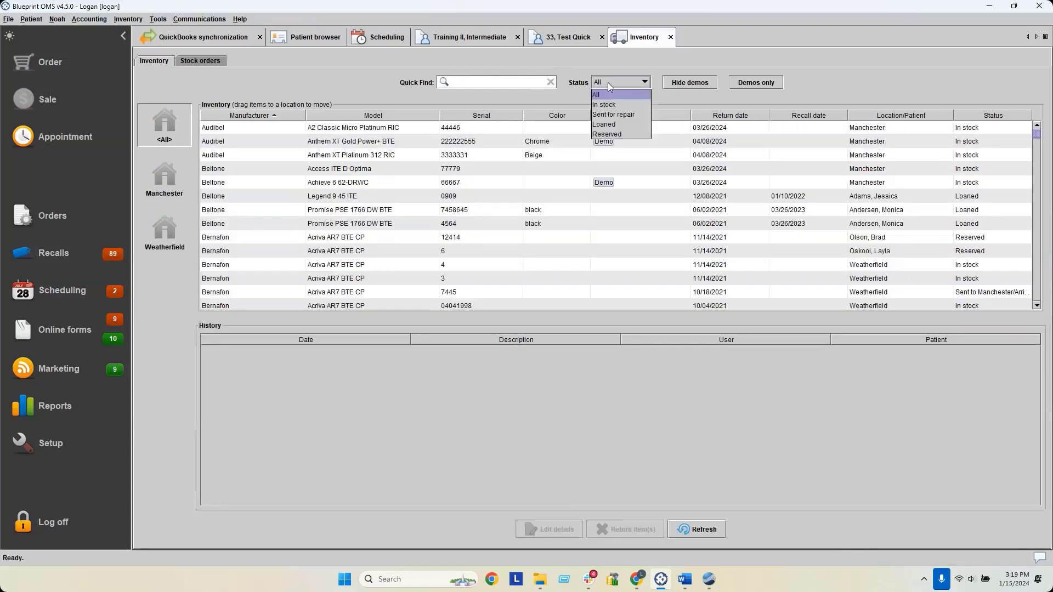
{"action": "left_click", "coordinate": [608, 83]}
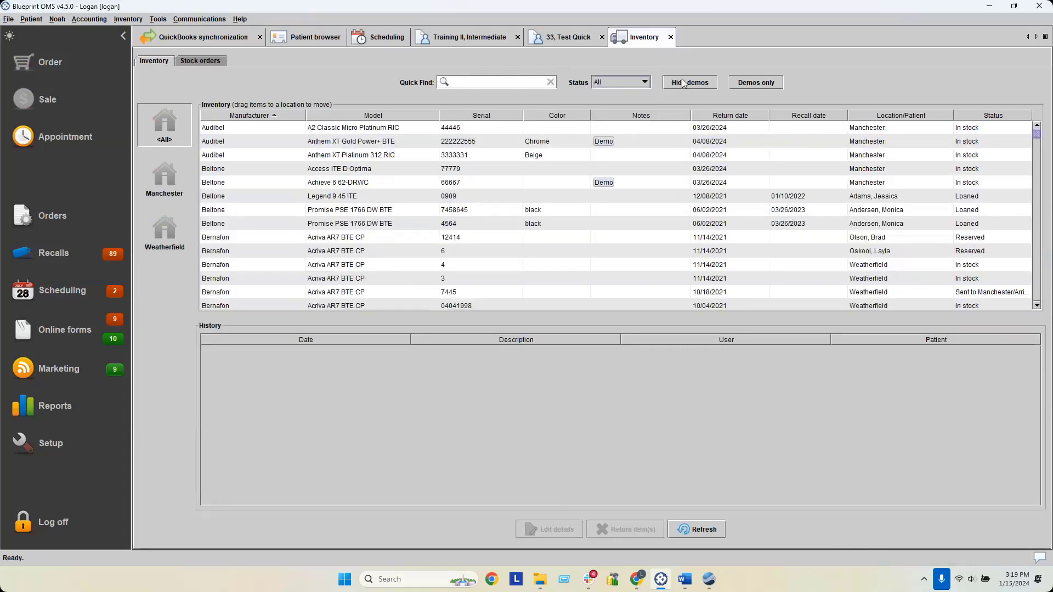
{"action": "left_click", "coordinate": [739, 80]}
{"action": "left_click", "coordinate": [735, 82]}
{"action": "left_click", "coordinate": [713, 82]}
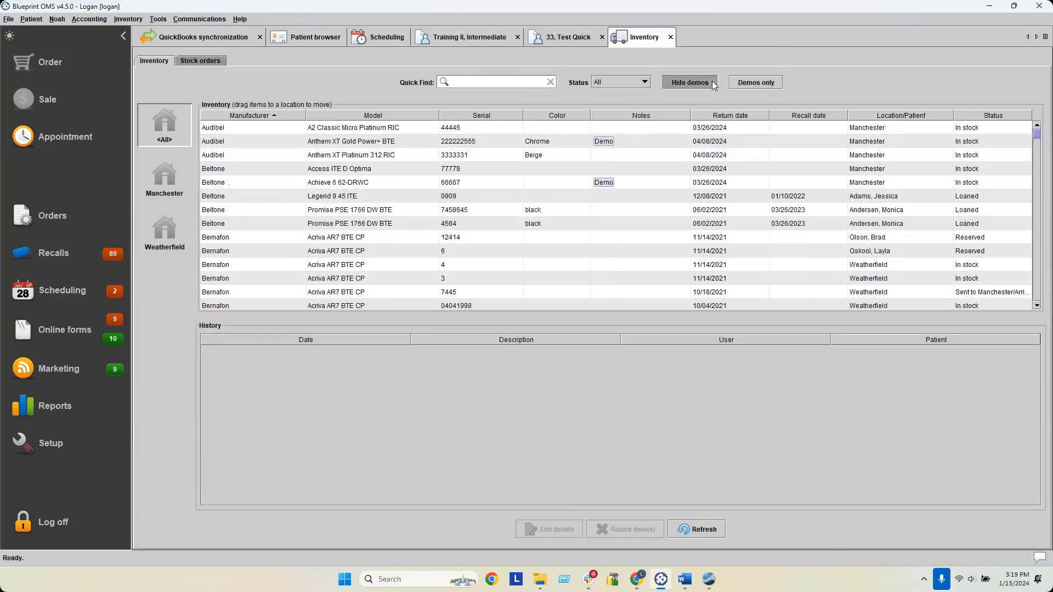
Remove the filter that hides demos and start a new stock order with Audibel as the manufacturer.
{"action": "left_click", "coordinate": [715, 82]}
{"action": "left_click", "coordinate": [128, 20]}
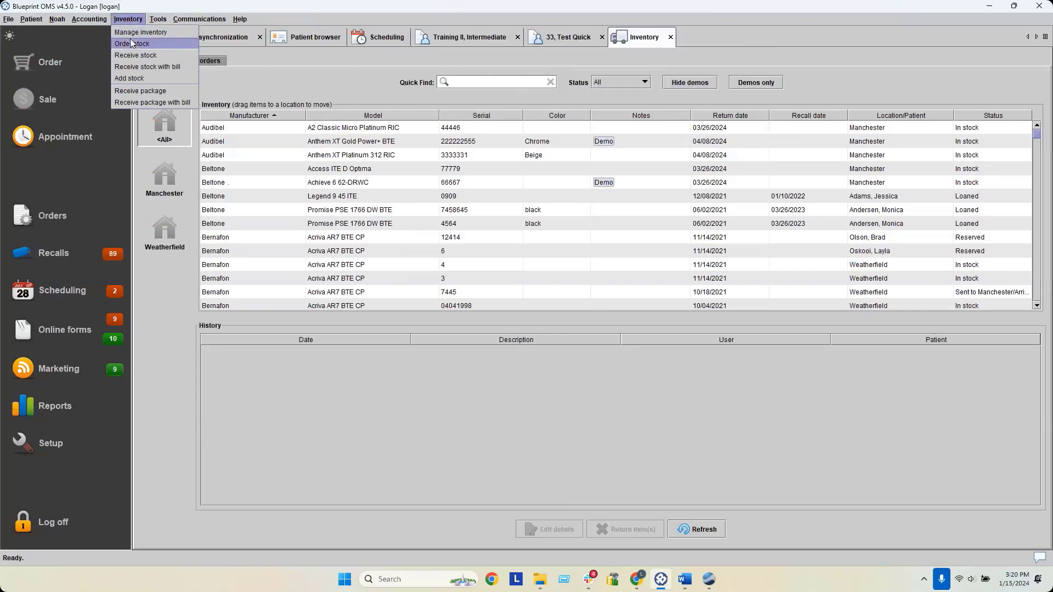
{"action": "left_click", "coordinate": [132, 44]}
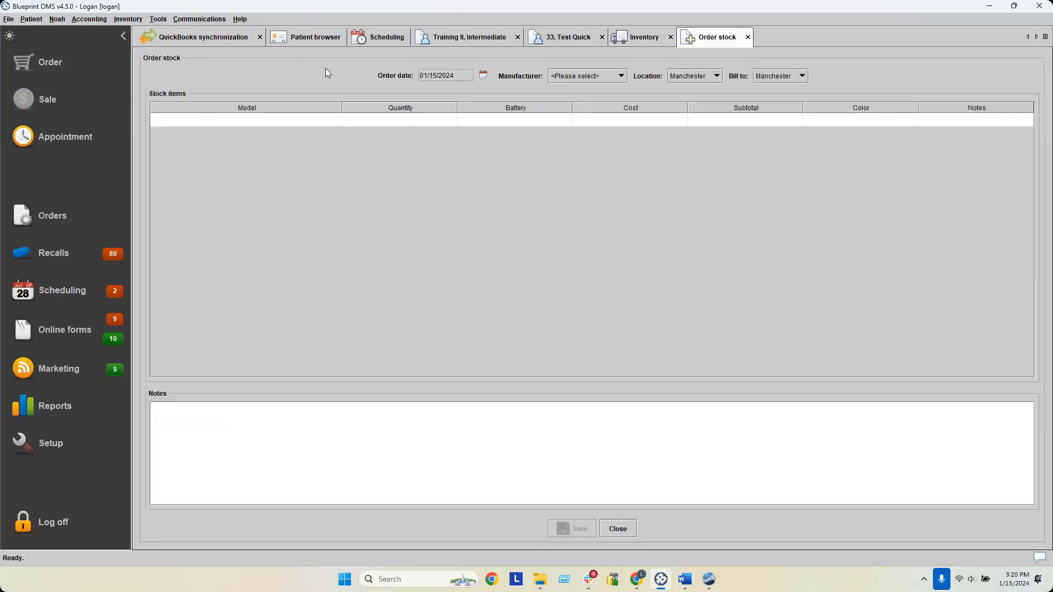
{"action": "left_click", "coordinate": [573, 79]}
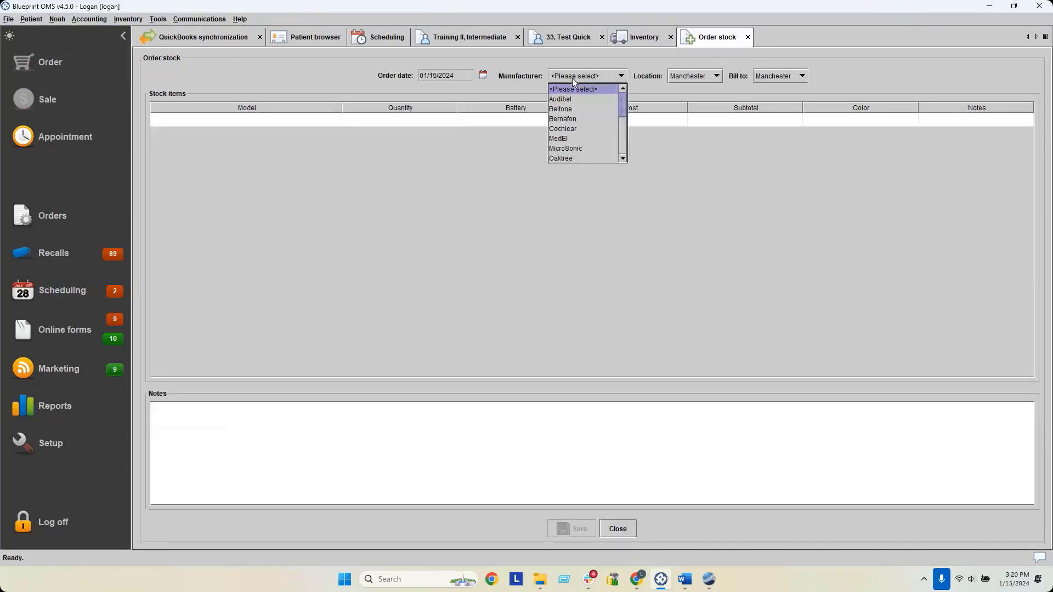
{"action": "left_click", "coordinate": [570, 98]}
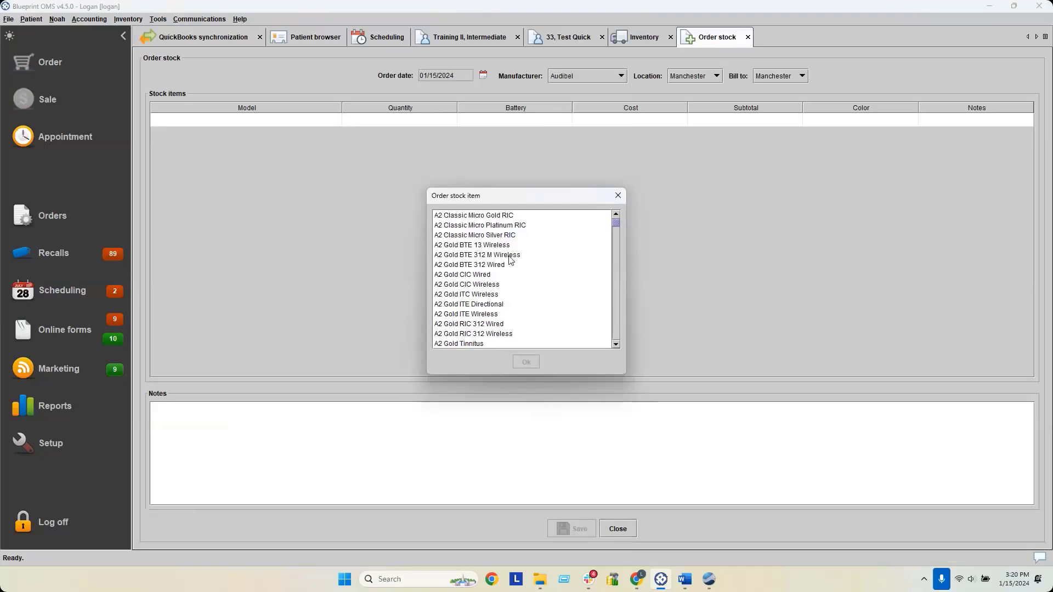
Add the A2 Classic Micro Platinum RIC to the stock order with a quantity of 2.
{"action": "type", "text": "plati"}
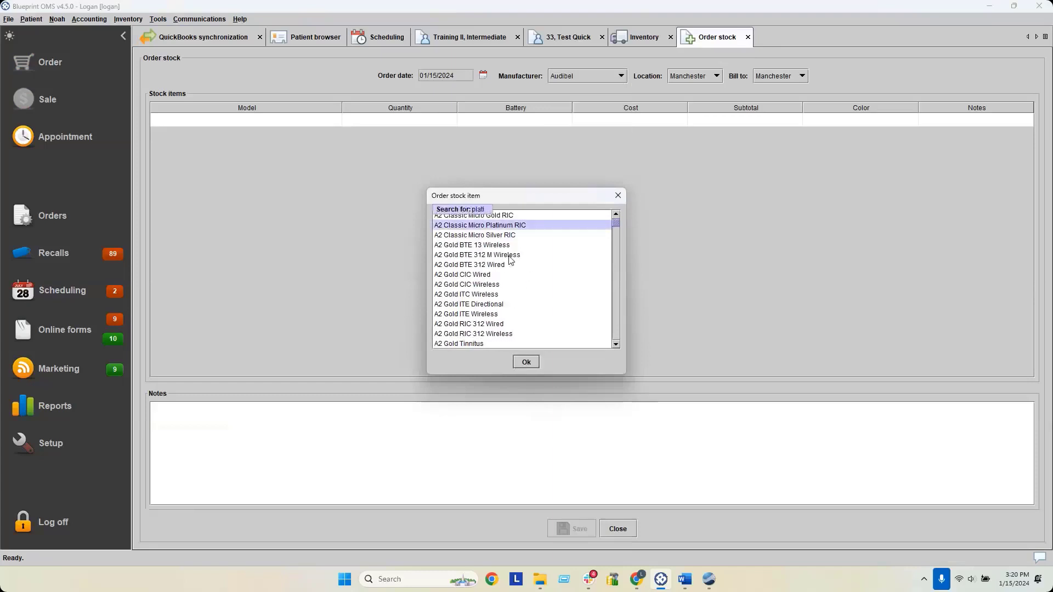
{"action": "key", "text": "BackSpace"}
{"action": "key", "text": "BackSpace"}
{"action": "left_click", "coordinate": [526, 362]}
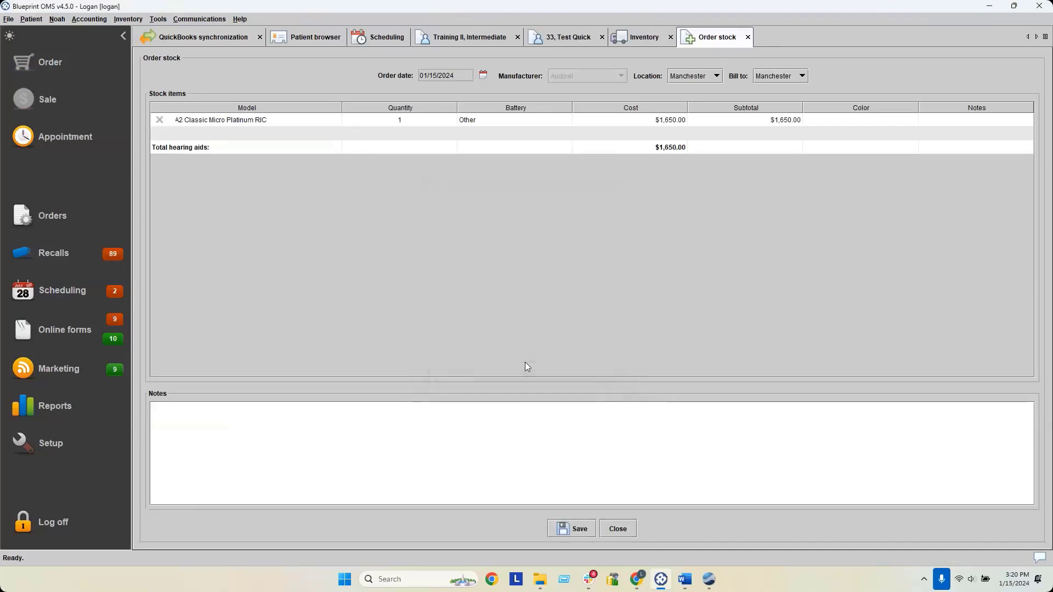
{"action": "left_click", "coordinate": [429, 120]}
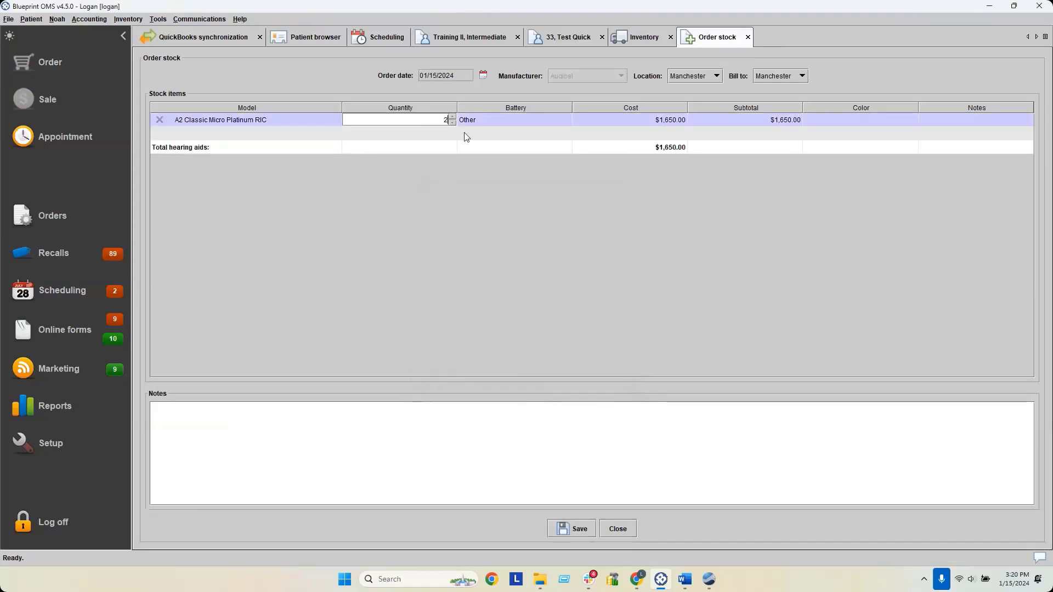
{"action": "type", "text": "2"}
{"action": "key", "text": "Return"}
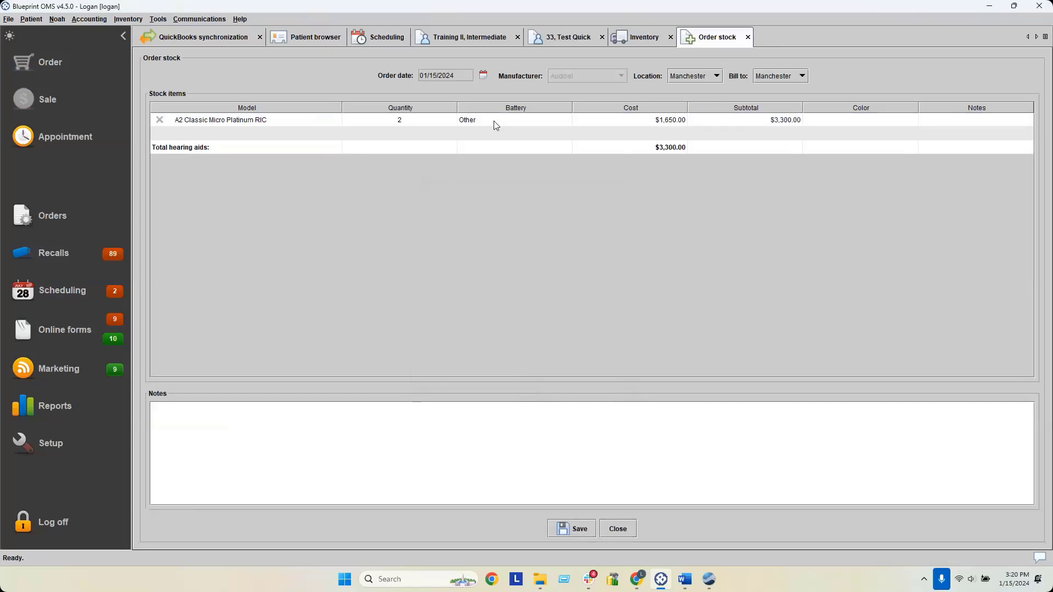
Check the editable cost, color and notes fields of the ordered A2 Classic Micro Platinum RIC.
{"action": "double_click", "coordinate": [651, 119]}
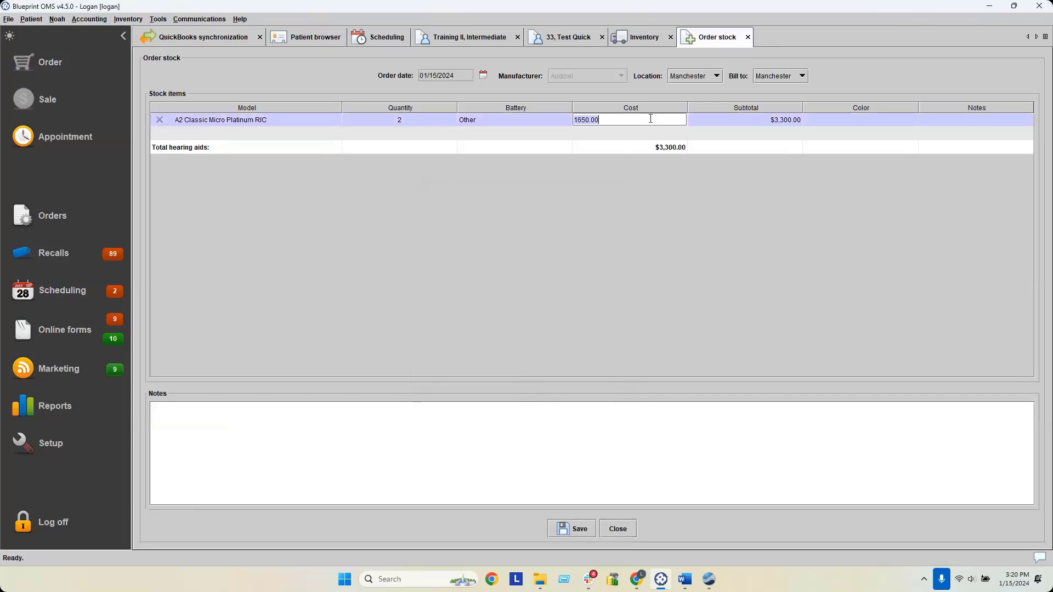
{"action": "left_click", "coordinate": [714, 137]}
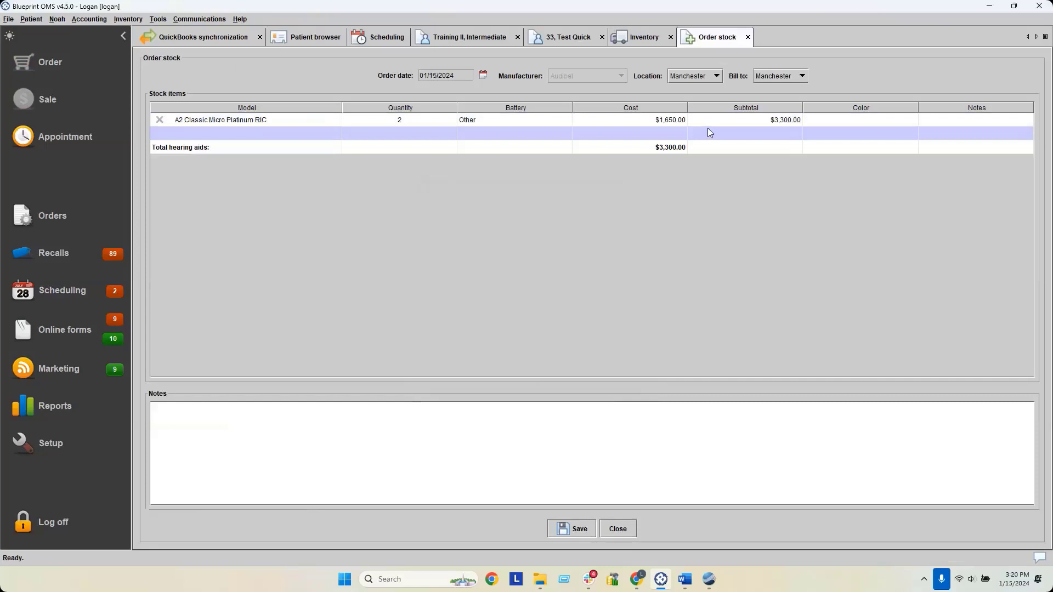
{"action": "left_click", "coordinate": [844, 119]}
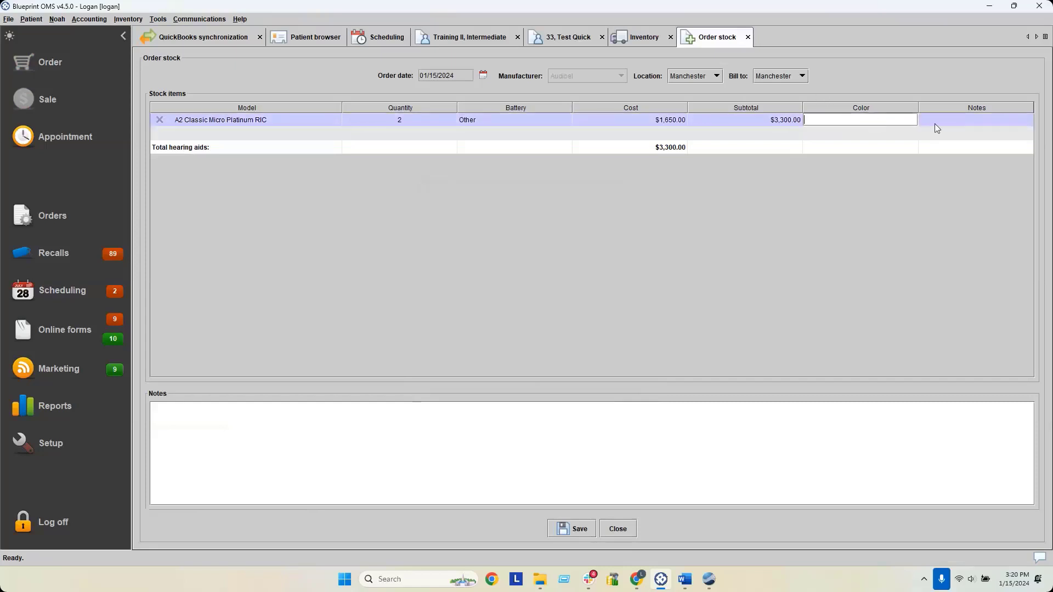
{"action": "left_click", "coordinate": [936, 124]}
{"action": "left_click", "coordinate": [896, 124]}
{"action": "left_click", "coordinate": [887, 133]}
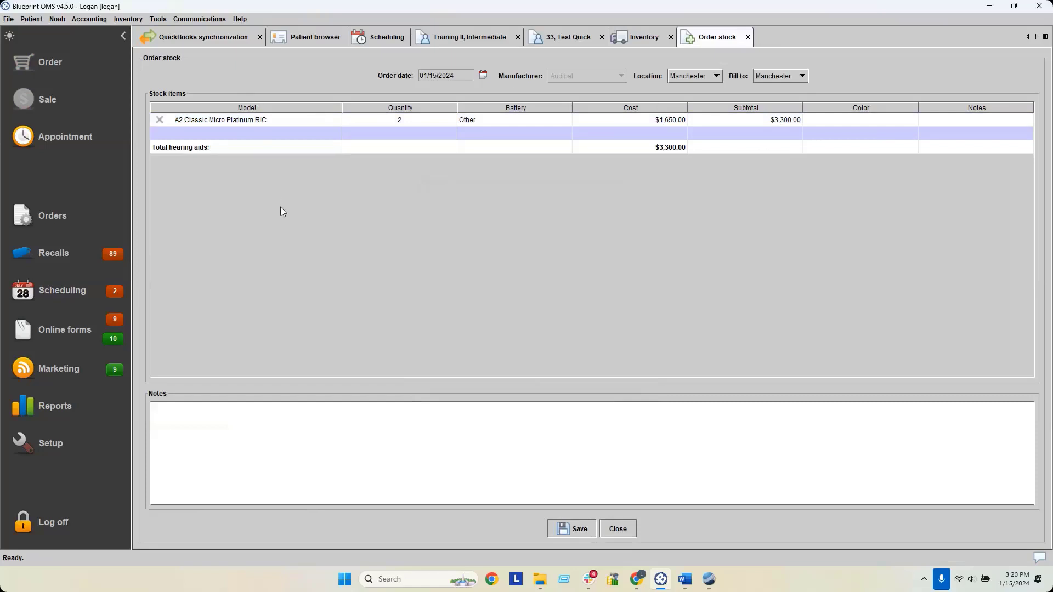
Add an A2 Micro Platinum RIC 312 Wrlss to the order and save it without printing the manufacturer order form.
{"action": "left_click", "coordinate": [192, 134]}
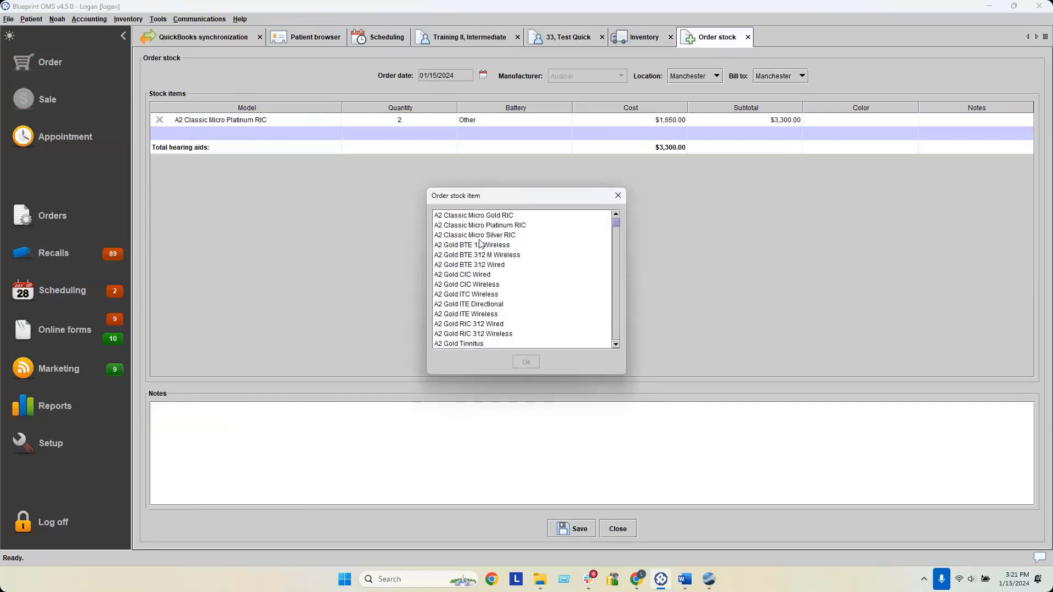
{"action": "scroll", "coordinate": [485, 281], "scroll_direction": "down", "scroll_amount": 3}
{"action": "left_click", "coordinate": [484, 274]}
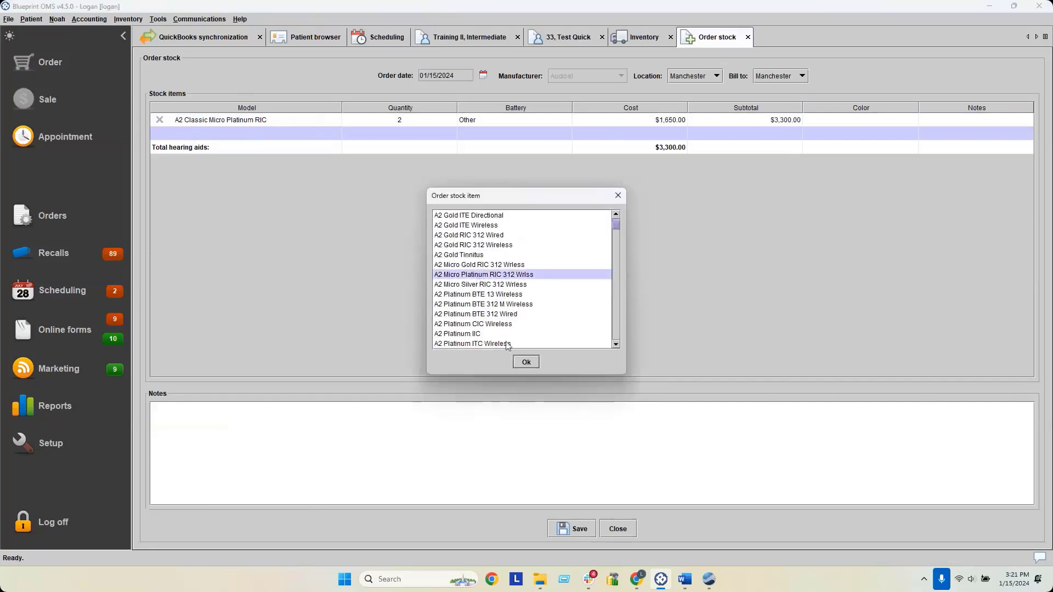
{"action": "left_click", "coordinate": [526, 362]}
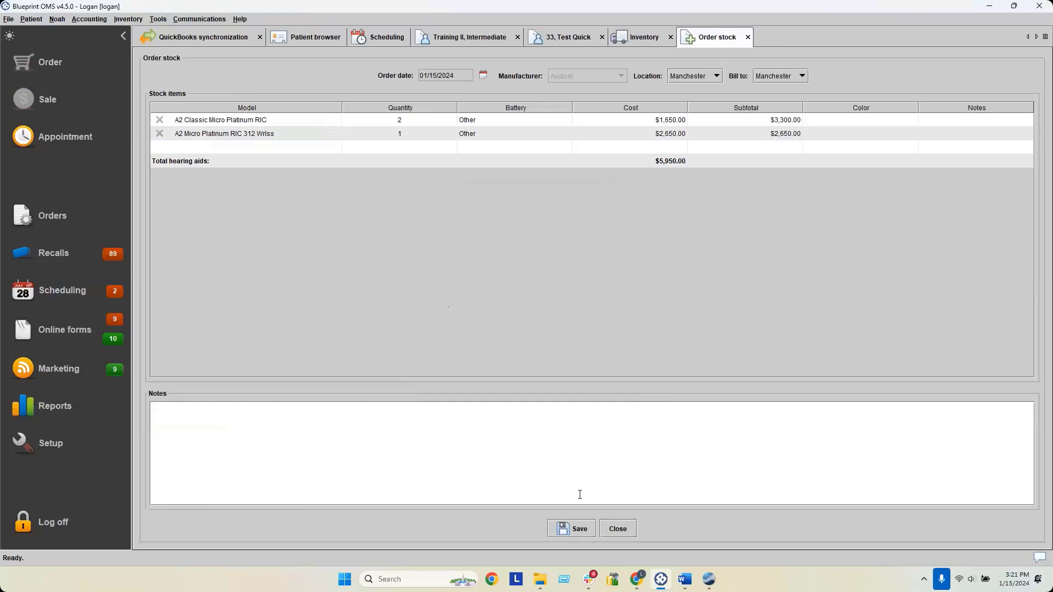
{"action": "left_click", "coordinate": [571, 528]}
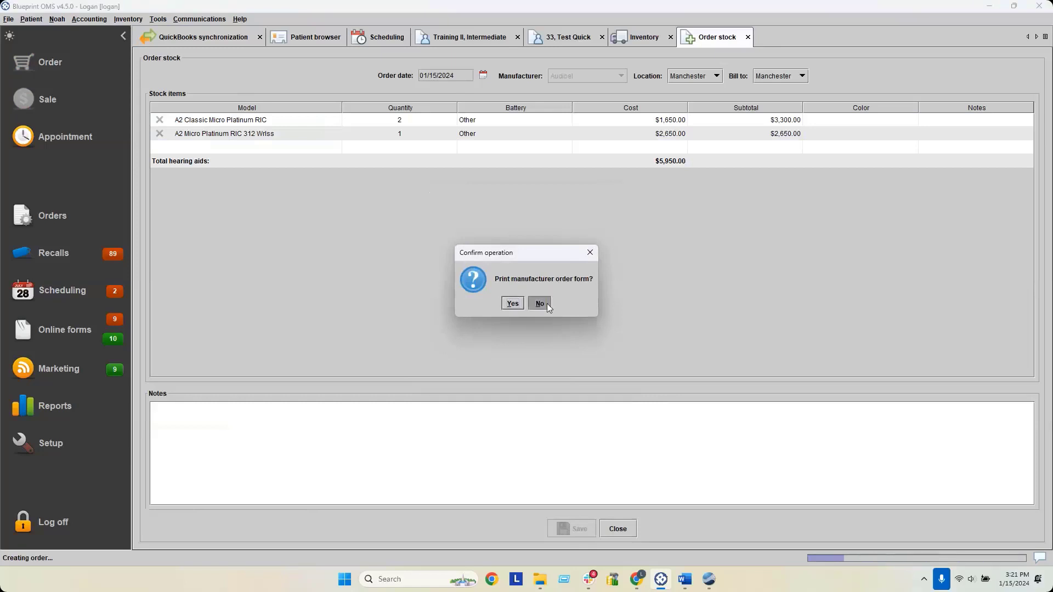
{"action": "left_click", "coordinate": [540, 303]}
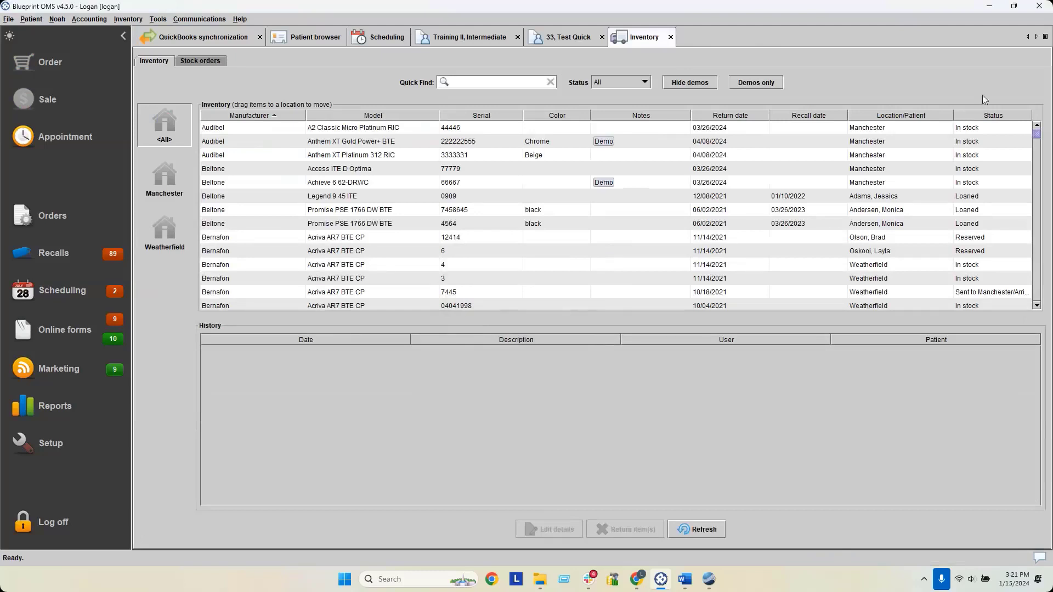
Open the stock orders in inventory management and start receiving the 01/15/2024 Audibel order with a bill.
{"action": "left_click", "coordinate": [114, 21]}
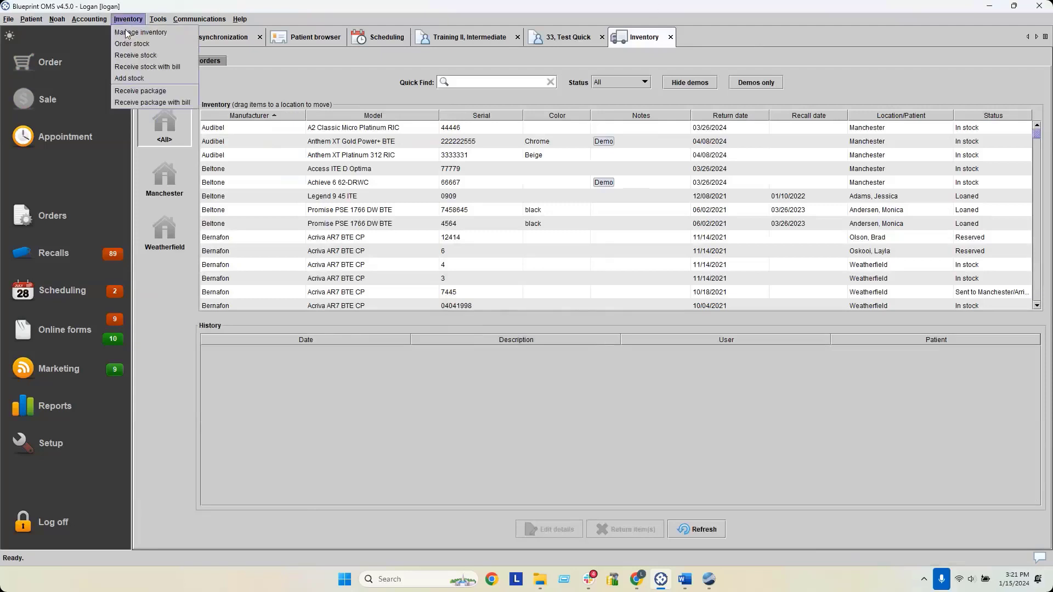
{"action": "left_click", "coordinate": [128, 32]}
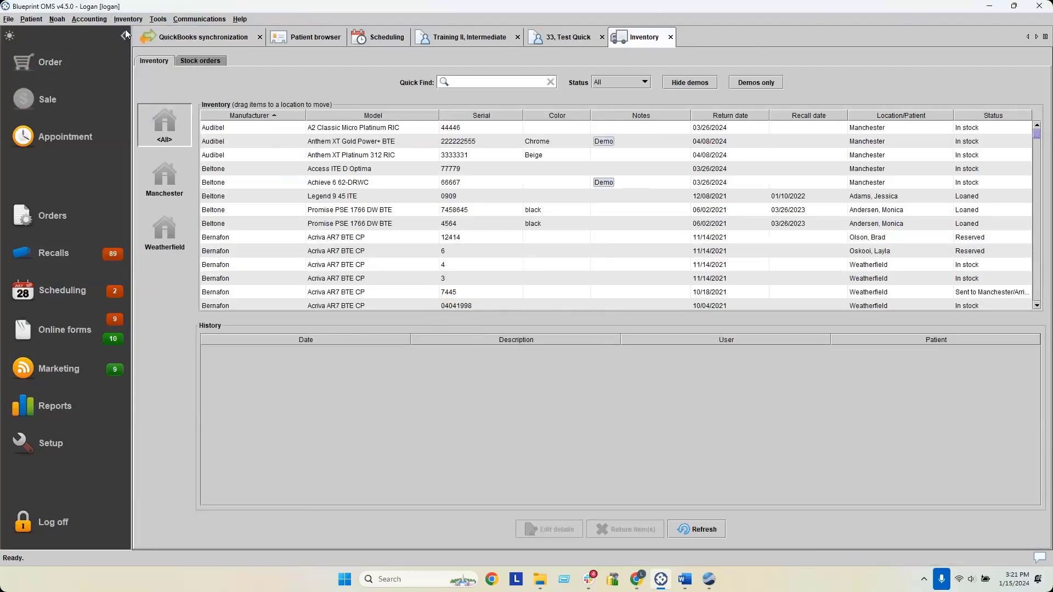
{"action": "left_click", "coordinate": [157, 61]}
{"action": "left_click", "coordinate": [187, 62]}
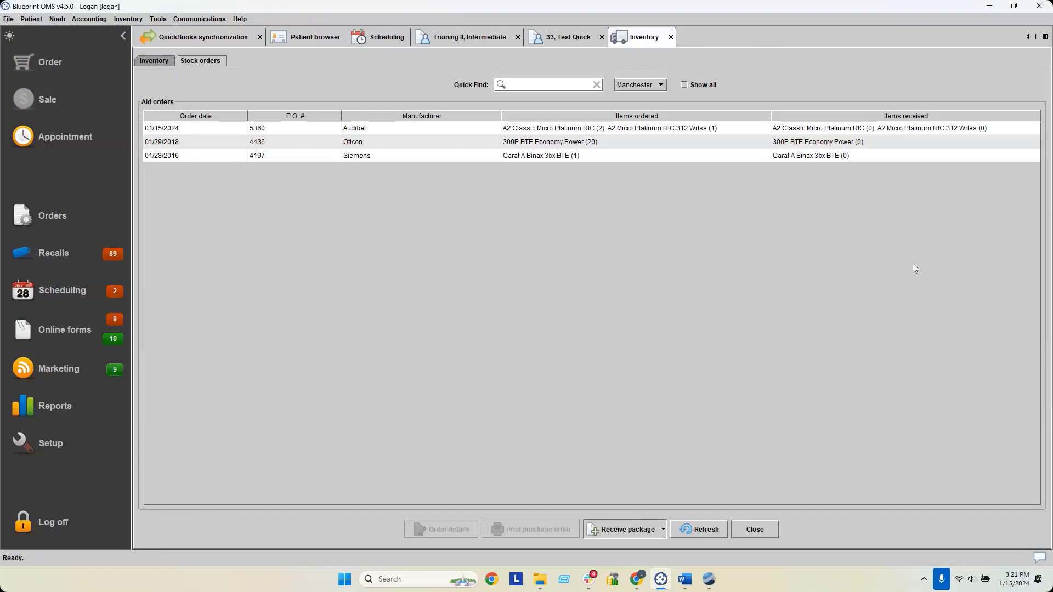
{"action": "right_click", "coordinate": [631, 127]}
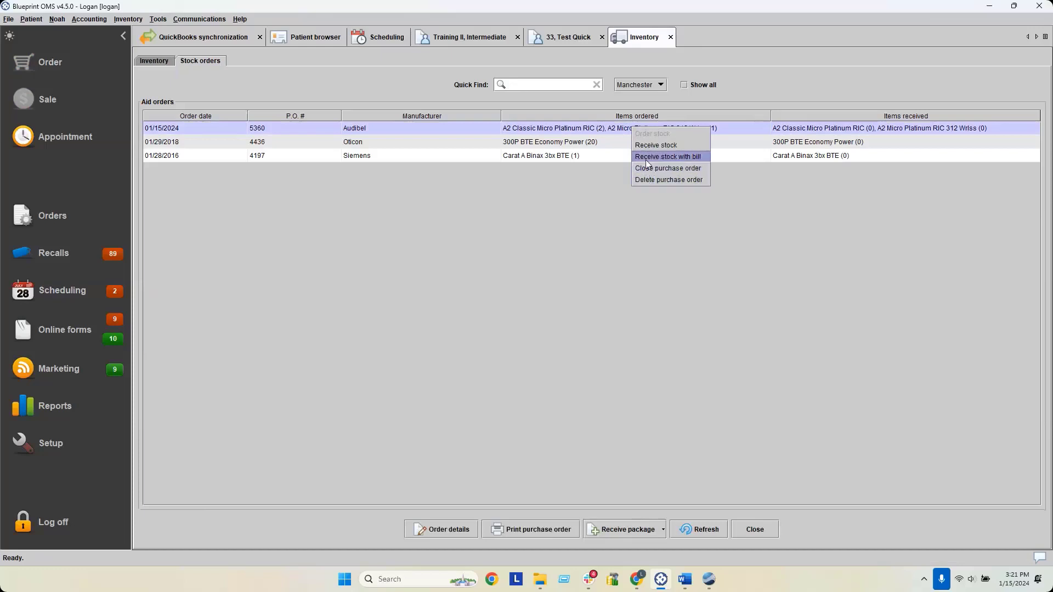
{"action": "left_click", "coordinate": [647, 161]}
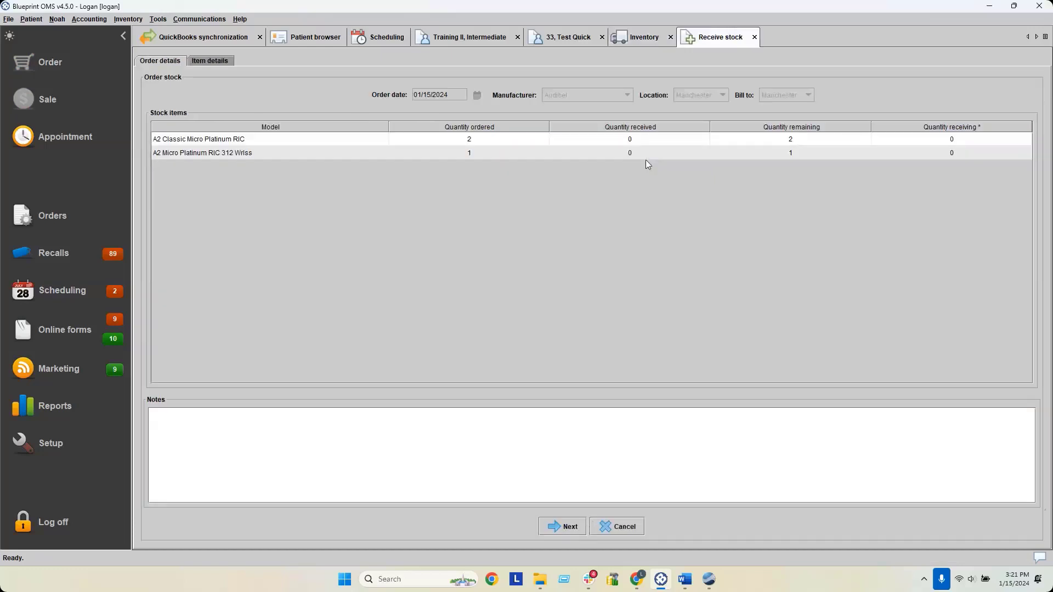
Set the receiving quantity to 2 for the A2 Classic Micro Platinum RIC and 1 for the A2 Micro Platinum RIC 312 Wrlss, and continue to the item details.
{"action": "left_click", "coordinate": [971, 139]}
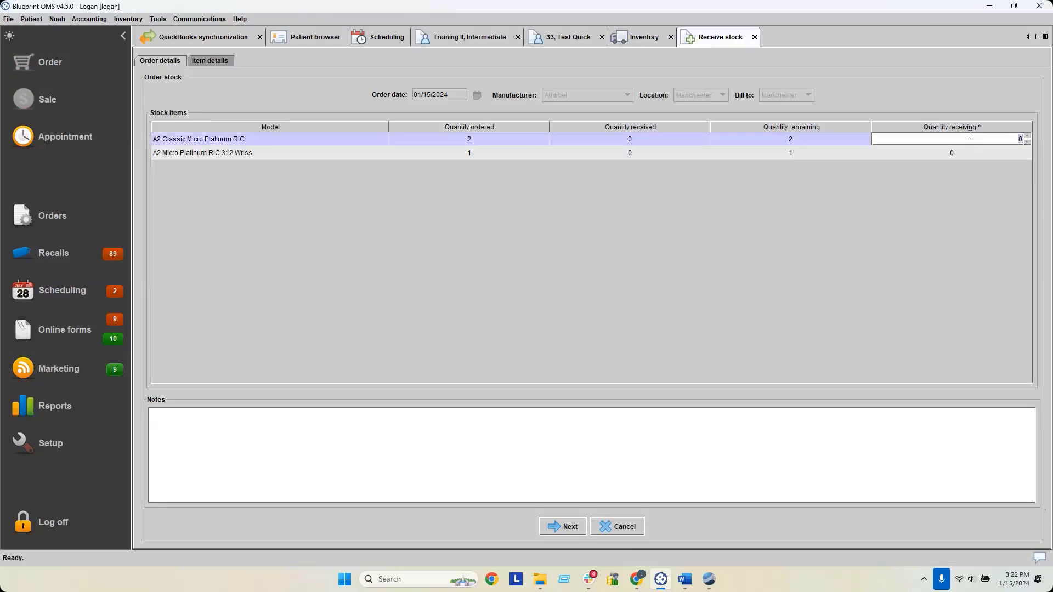
{"action": "type", "text": "2"}
{"action": "key", "text": "Return"}
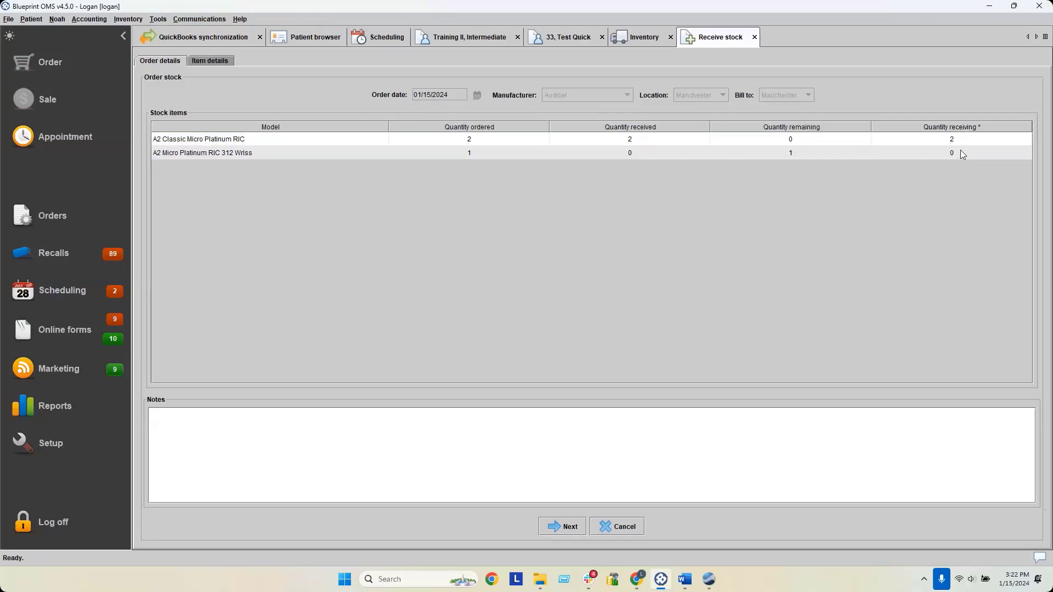
{"action": "left_click", "coordinate": [961, 151]}
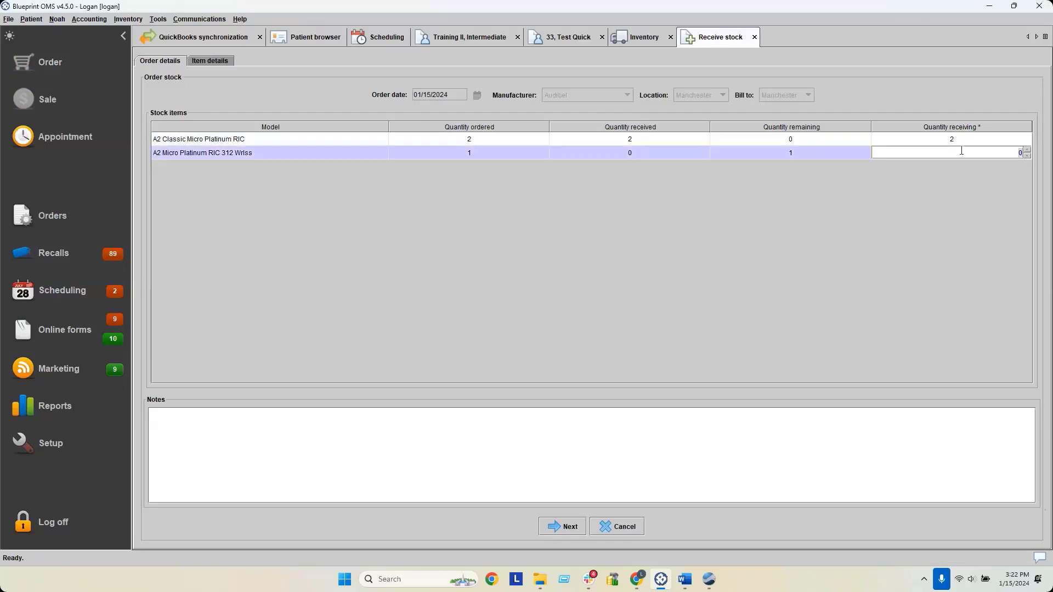
{"action": "type", "text": "1"}
{"action": "key", "text": "Return"}
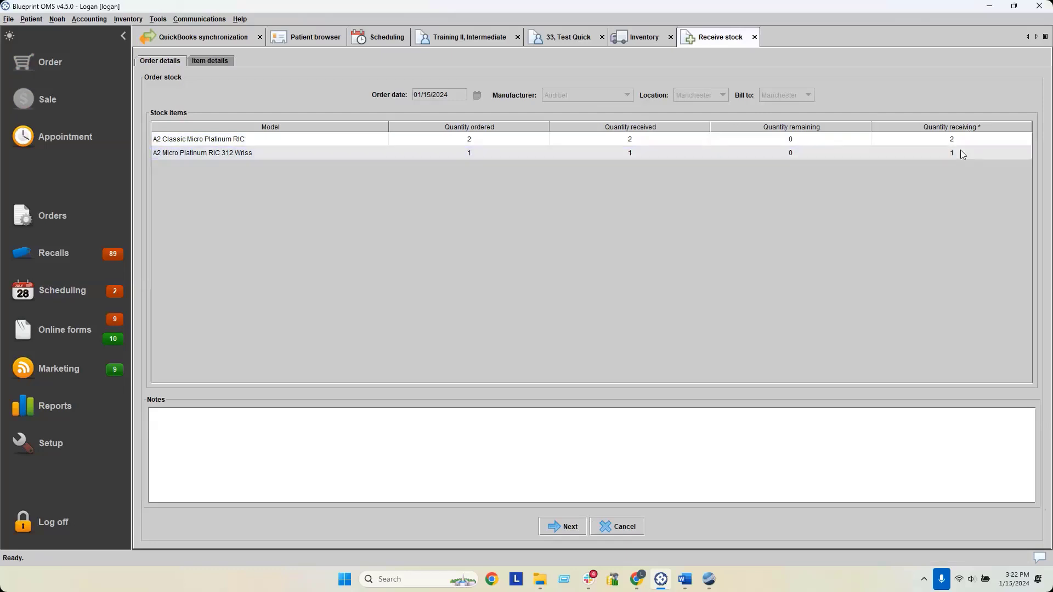
{"action": "left_click", "coordinate": [554, 526]}
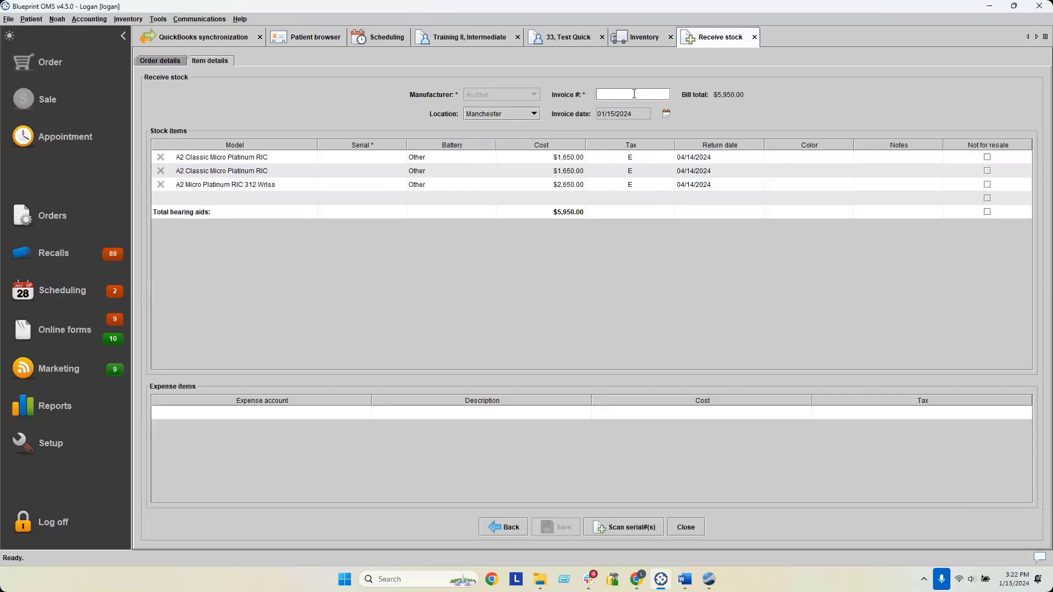
Enter the invoice number and assign serials 1111112 and 1111113 to the A2 Classic Micro Platinum RICs and 1111114 to the A2 Micro Platinum RIC 312 Wrlss.
{"action": "type", "text": "578910"}
{"action": "left_click", "coordinate": [375, 157]}
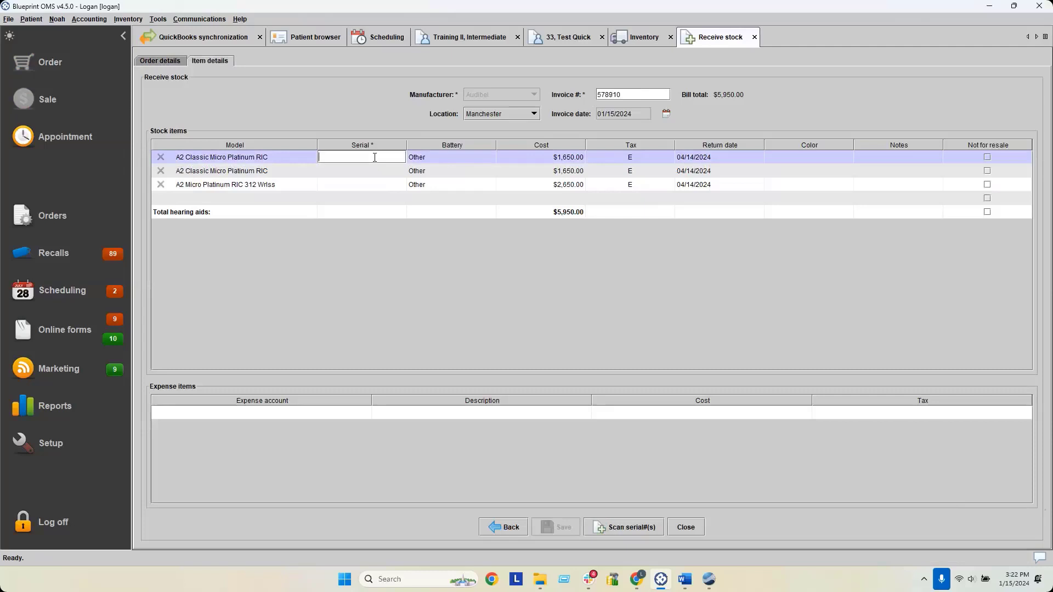
{"action": "type", "text": "1111112"}
{"action": "left_click", "coordinate": [364, 170]}
{"action": "type", "text": "11"}
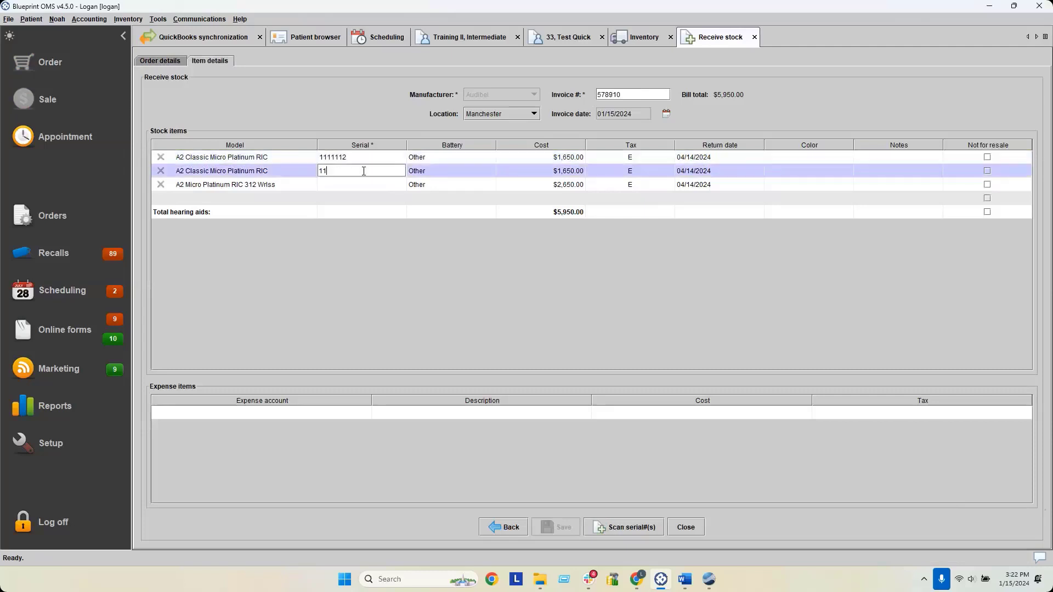
{"action": "type", "text": "11113"}
{"action": "left_click", "coordinate": [357, 187]}
{"action": "type", "text": "1111"}
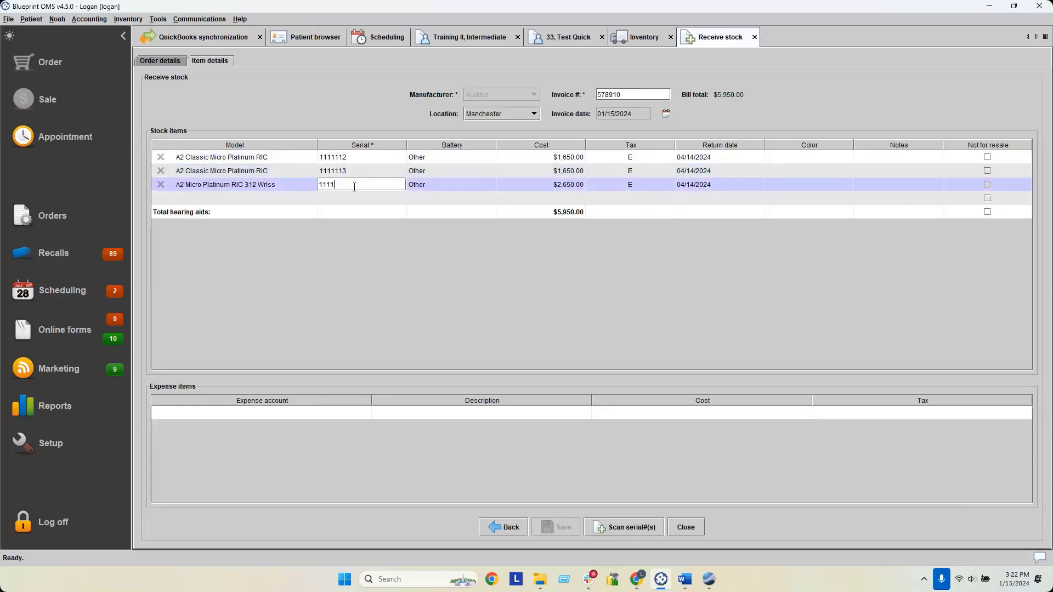
{"action": "type", "text": "114"}
{"action": "key", "text": "Return"}
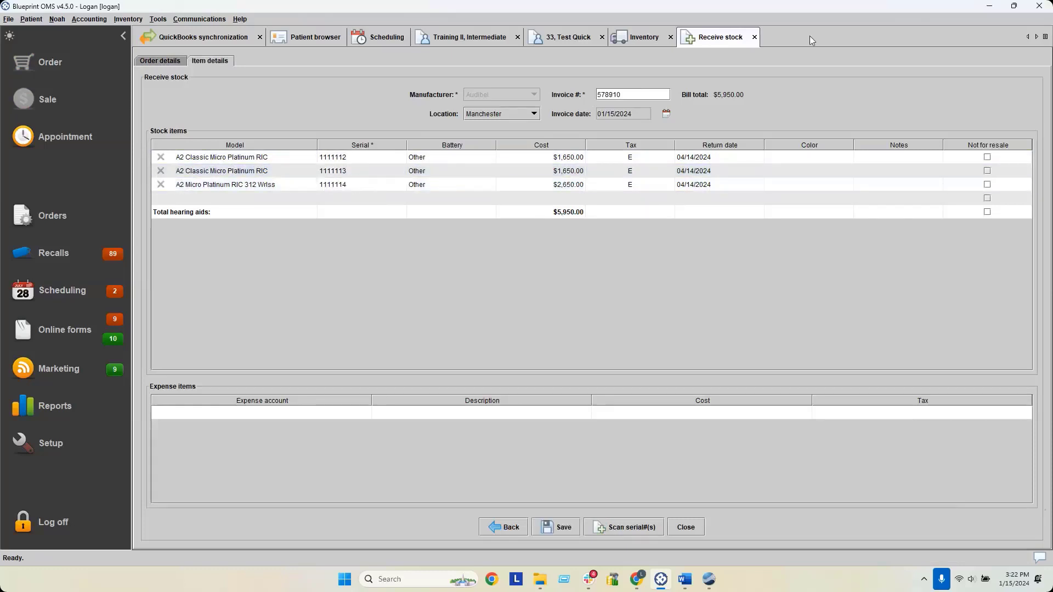
Set the battery to 13 for both A2 Classic Micro Platinum RICs and 10 for the A2 Micro Platinum RIC 312 Wrlss.
{"action": "left_click", "coordinate": [476, 161]}
{"action": "left_click", "coordinate": [473, 180]}
{"action": "left_click", "coordinate": [473, 187]}
{"action": "left_click", "coordinate": [469, 218]}
Review the cost of each received item and set the A2 Micro Platinum RIC 312 Wrlss to tax exempt.
{"action": "left_click", "coordinate": [546, 158]}
{"action": "left_click", "coordinate": [546, 173]}
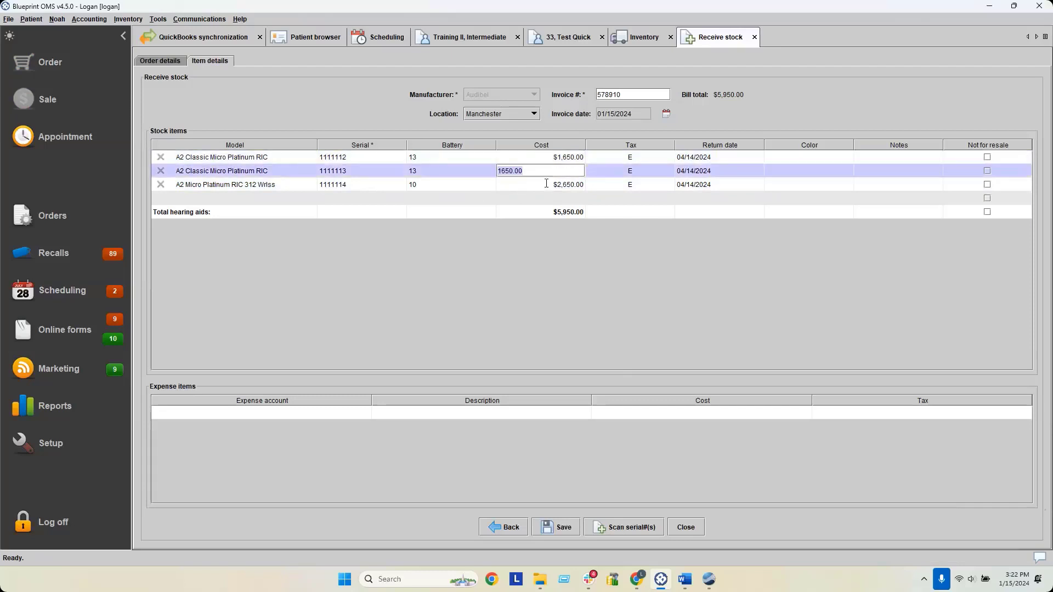
{"action": "left_click", "coordinate": [547, 183]}
{"action": "left_click", "coordinate": [558, 171]}
{"action": "left_click", "coordinate": [558, 160]}
{"action": "left_click", "coordinate": [562, 184]}
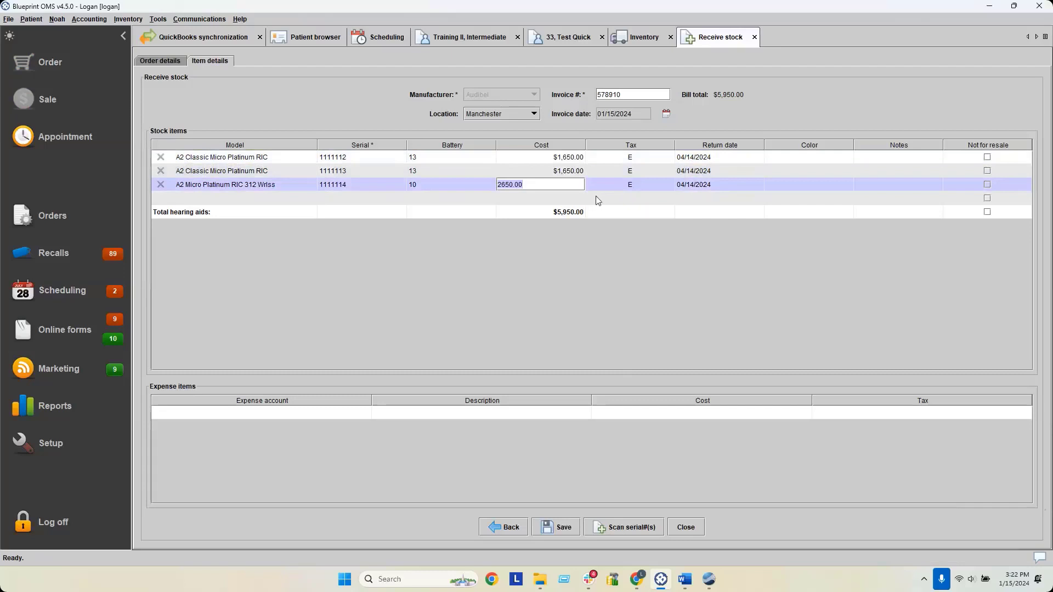
{"action": "left_click", "coordinate": [614, 186]}
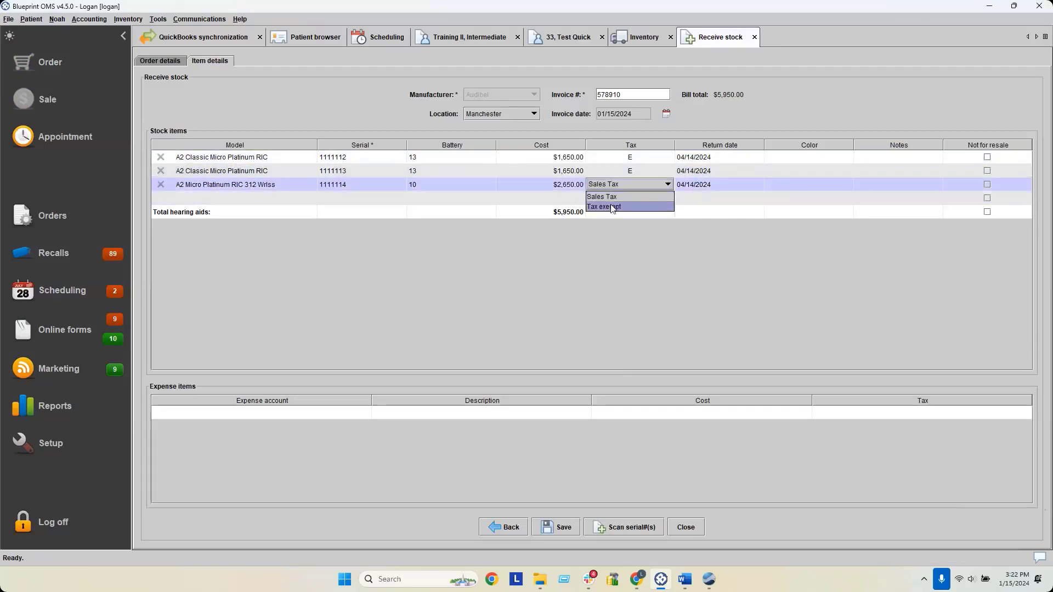
{"action": "left_click", "coordinate": [613, 207]}
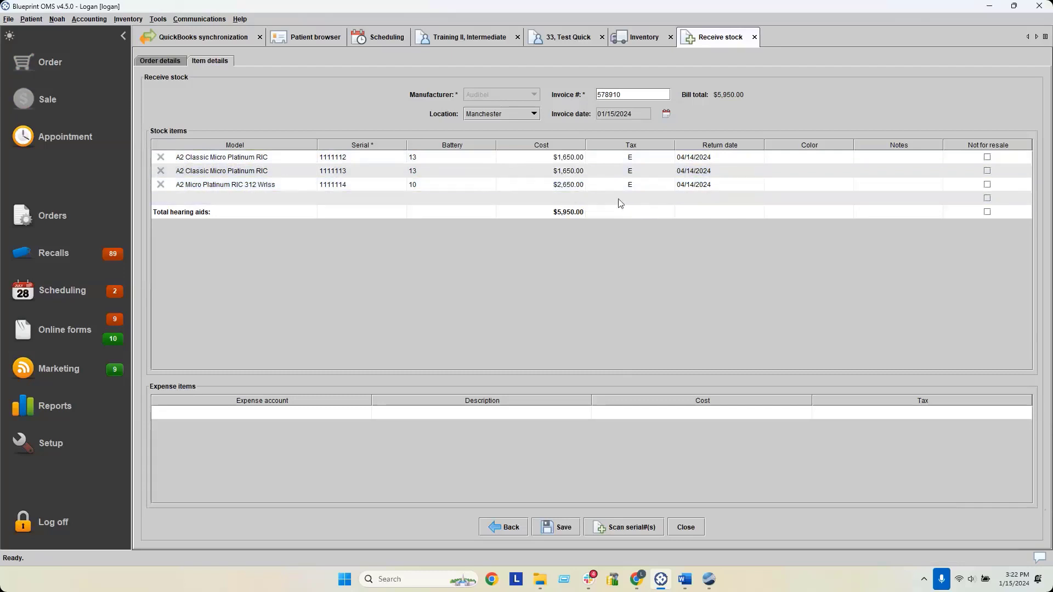
Set the color to Beige for both A2 Classic Micro Platinum RICs and Bronze for the A2 Micro Platinum RIC 312 Wrlss.
{"action": "left_click", "coordinate": [706, 184]}
{"action": "left_click", "coordinate": [691, 201]}
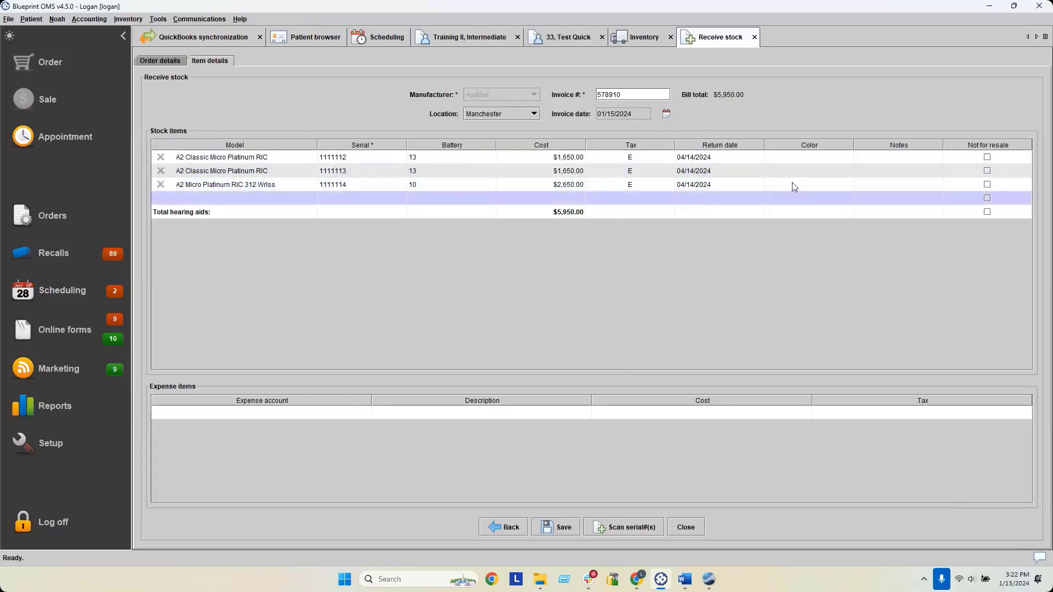
{"action": "left_click", "coordinate": [804, 158]}
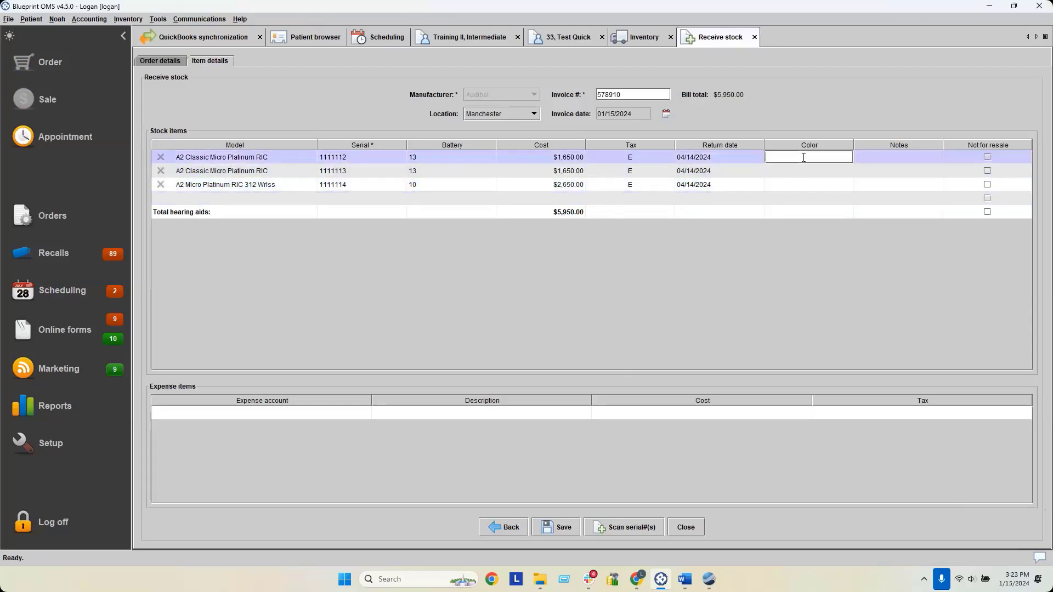
{"action": "type", "text": "Beige"}
{"action": "key", "text": "Return"}
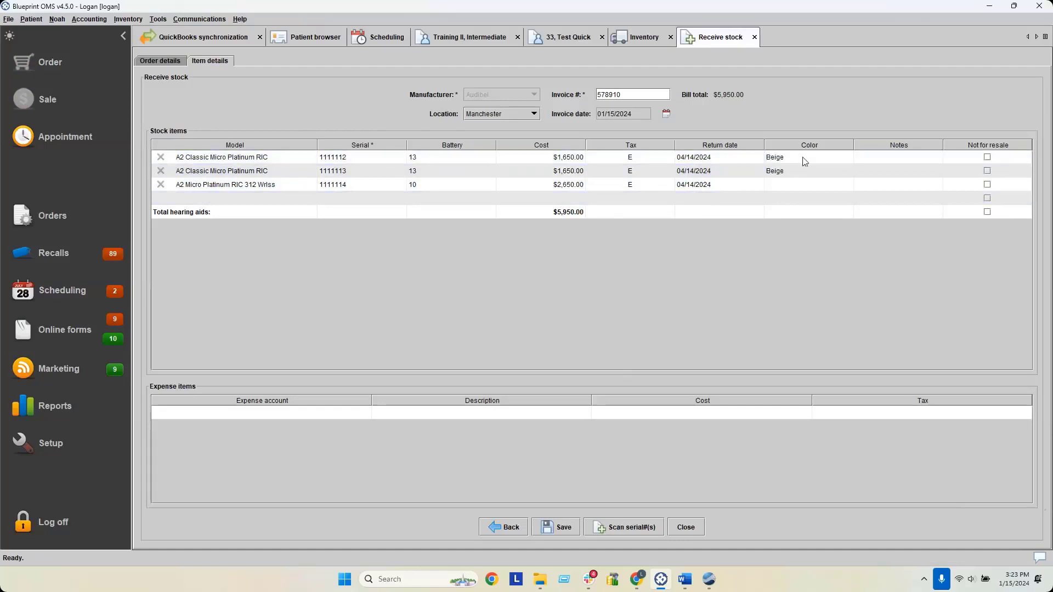
{"action": "left_click", "coordinate": [831, 188]}
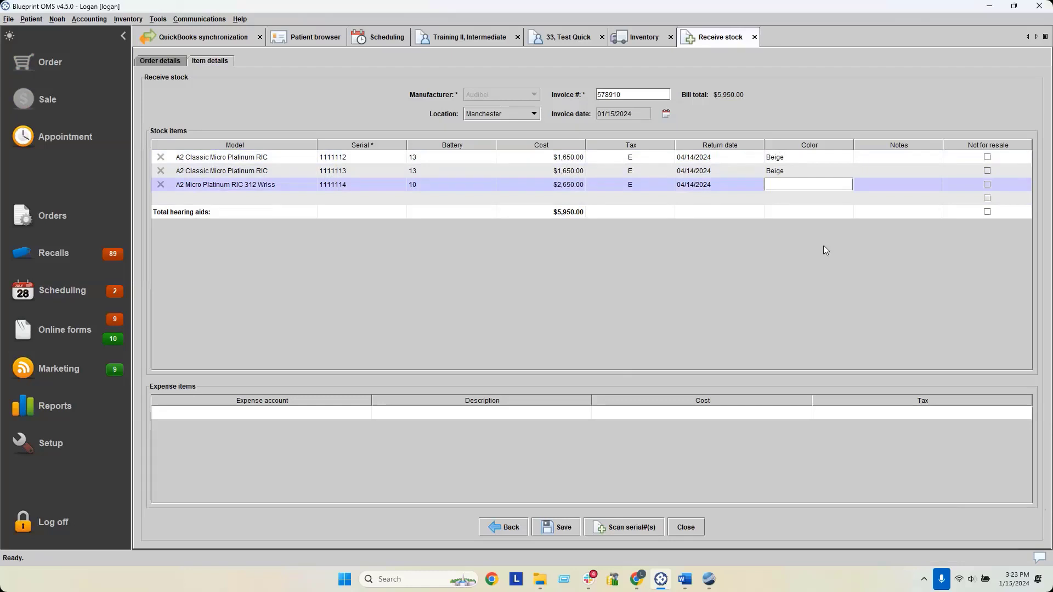
{"action": "type", "text": "Bronze"}
{"action": "key", "text": "Return"}
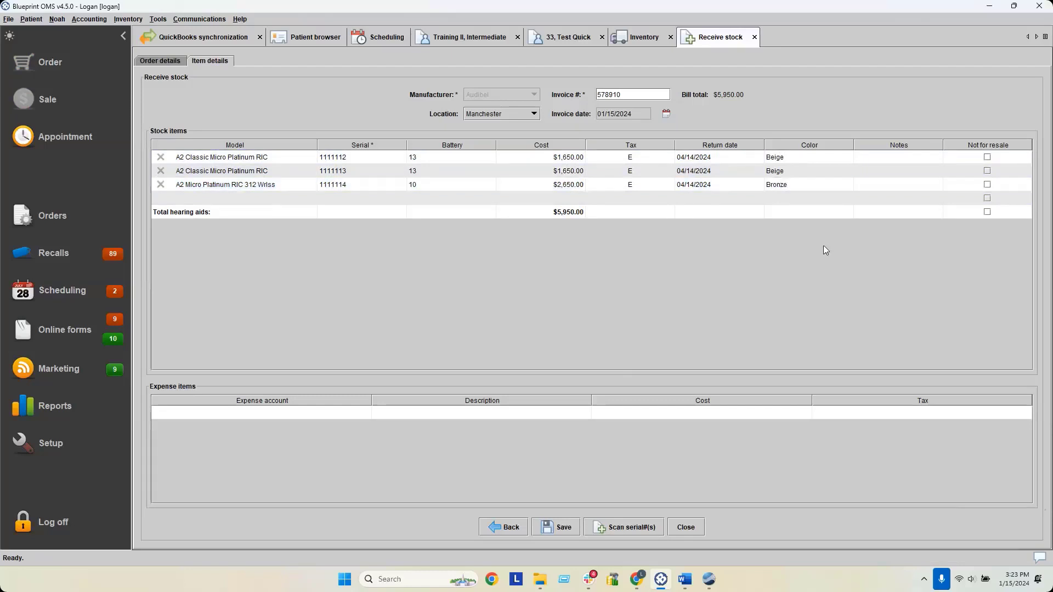
Add the note Test to both A2 Classic Micro Platinum RICs and mark the A2 Micro Platinum RIC 312 Wrlss as not for resale.
{"action": "left_click", "coordinate": [879, 157]}
{"action": "type", "text": "Test"}
{"action": "key", "text": "Return"}
{"action": "left_click", "coordinate": [987, 185]}
Add a Miscellaneous expense item described as S & H with a cost of 75.00.
{"action": "left_click", "coordinate": [296, 415]}
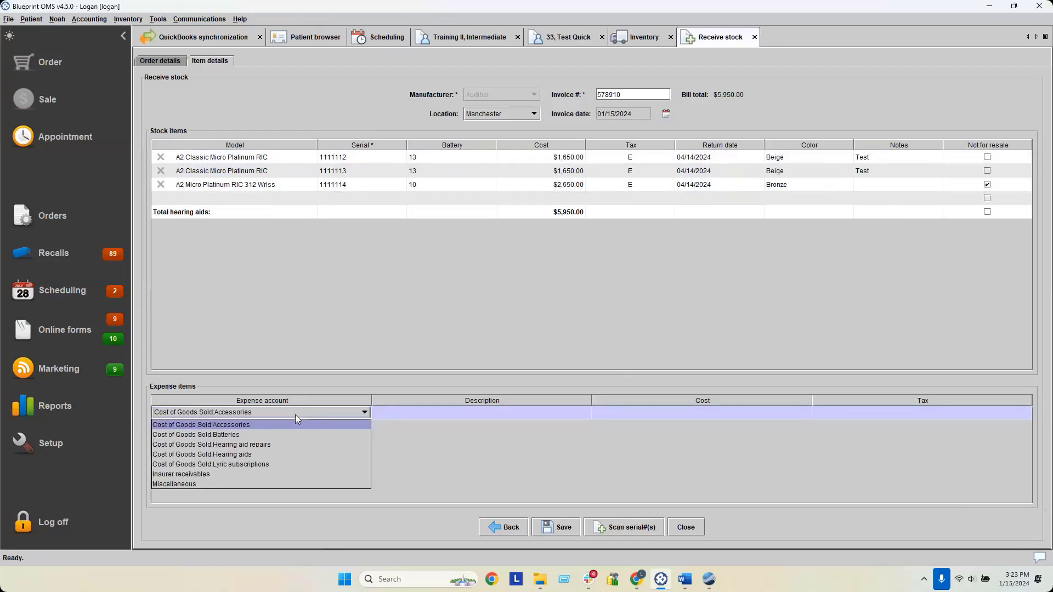
{"action": "left_click", "coordinate": [271, 483]}
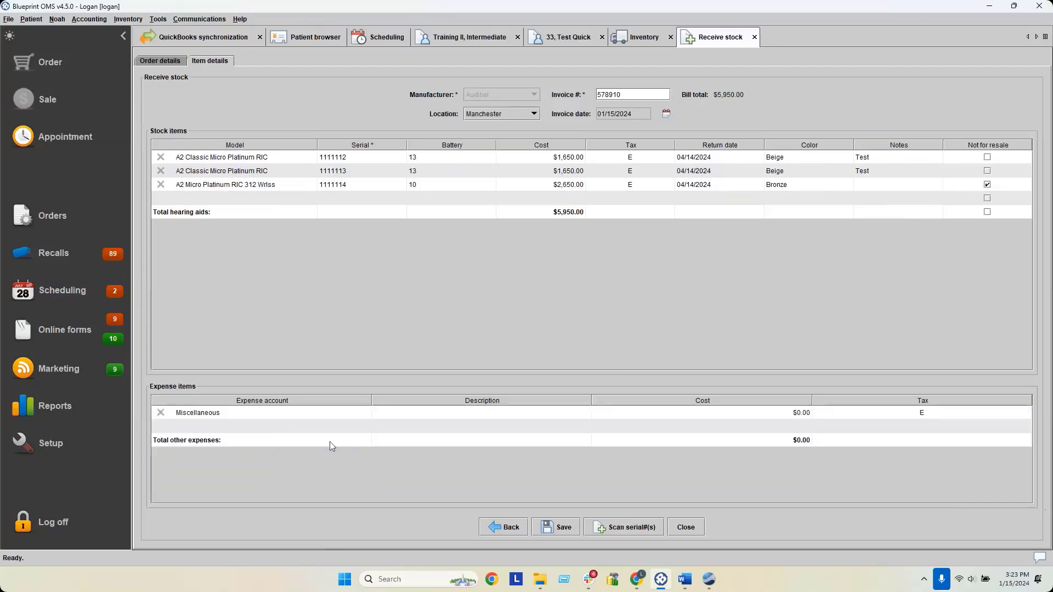
{"action": "left_click", "coordinate": [412, 415]}
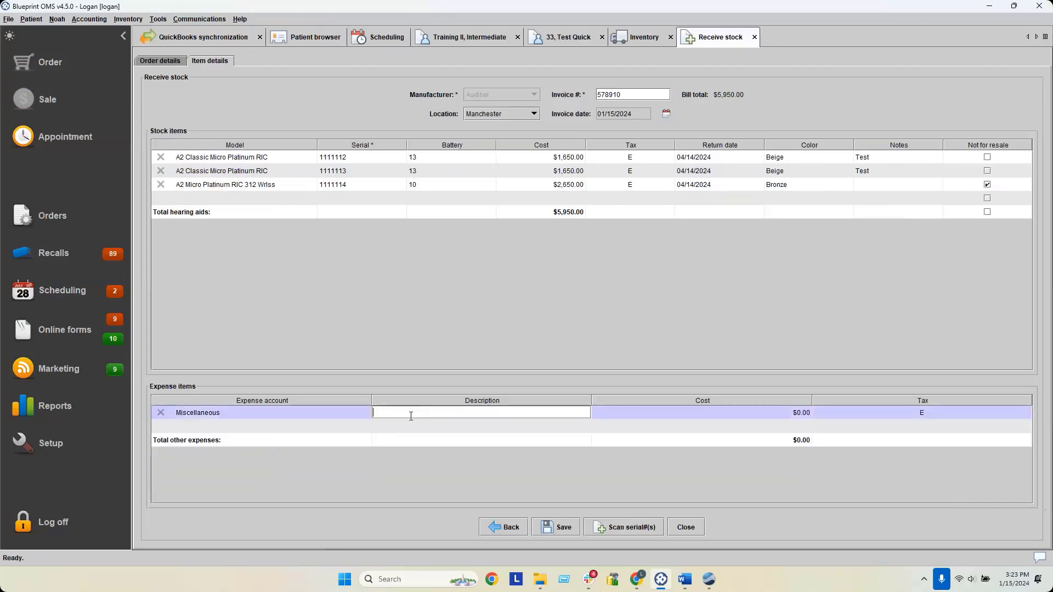
{"action": "type", "text": "S & H"}
{"action": "left_click", "coordinate": [699, 410]}
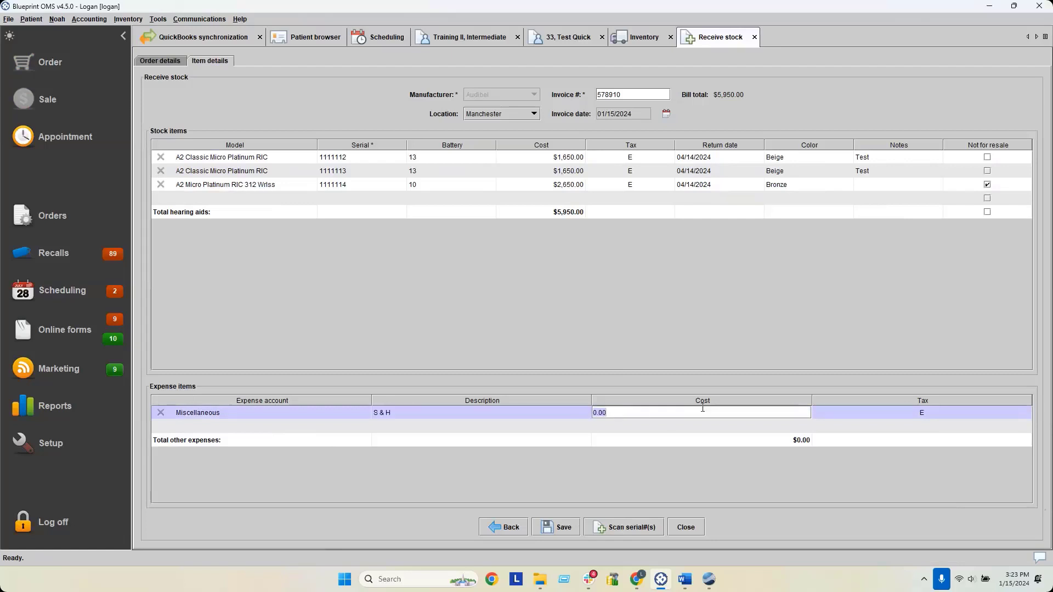
{"action": "type", "text": "75.00"}
{"action": "key", "text": "Return"}
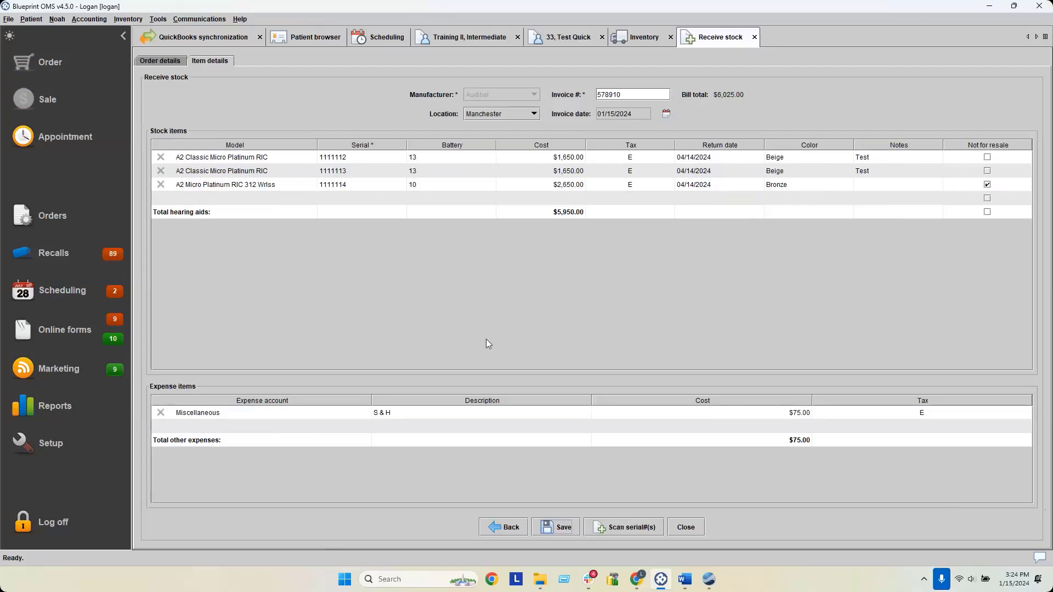
Check the description of the Miscellaneous expense and save the received stock.
{"action": "double_click", "coordinate": [457, 414]}
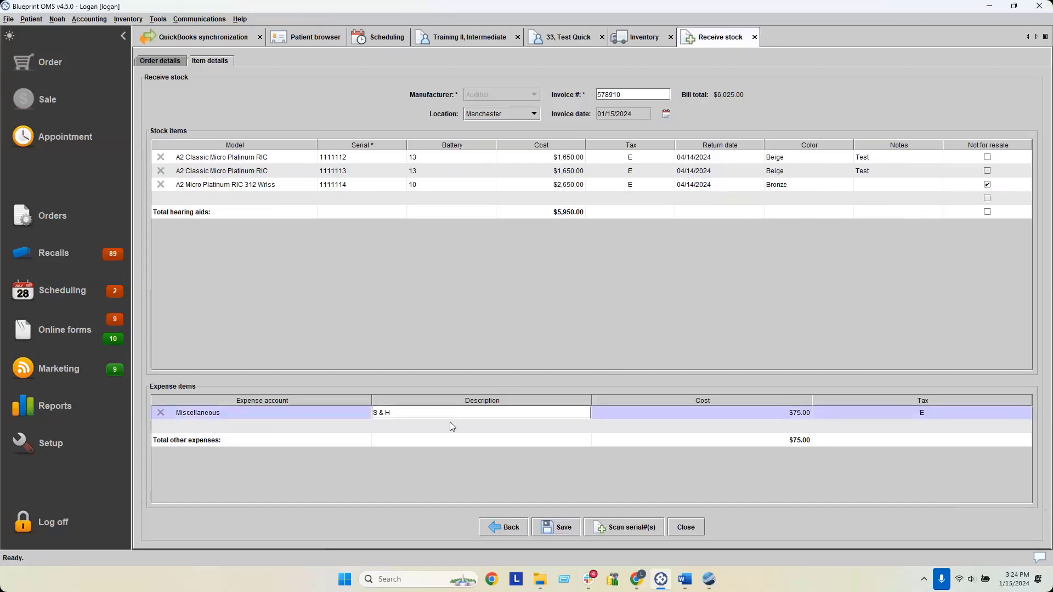
{"action": "left_click", "coordinate": [450, 424]}
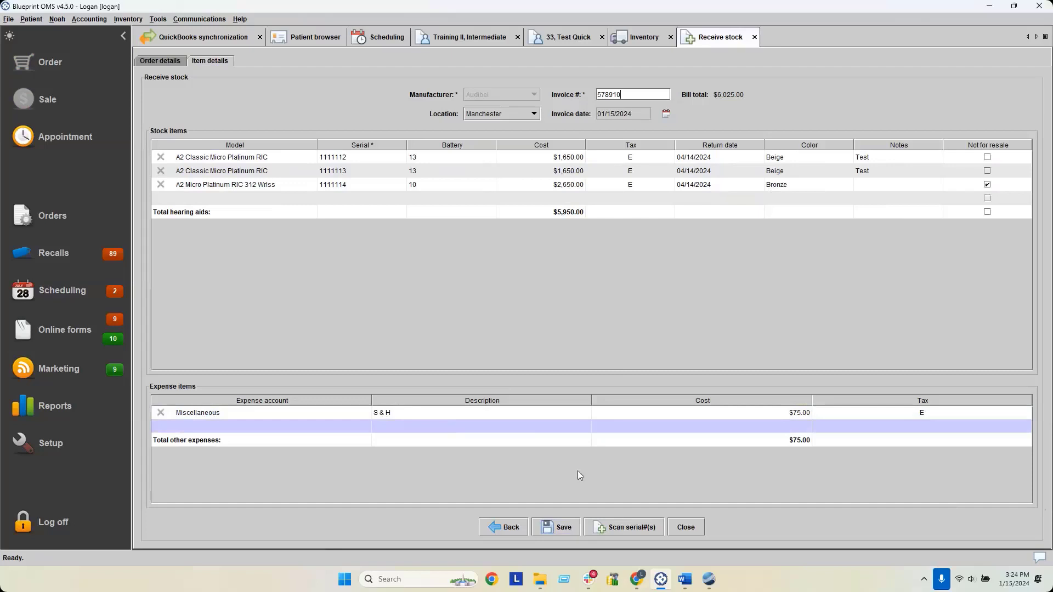
{"action": "left_click", "coordinate": [561, 528]}
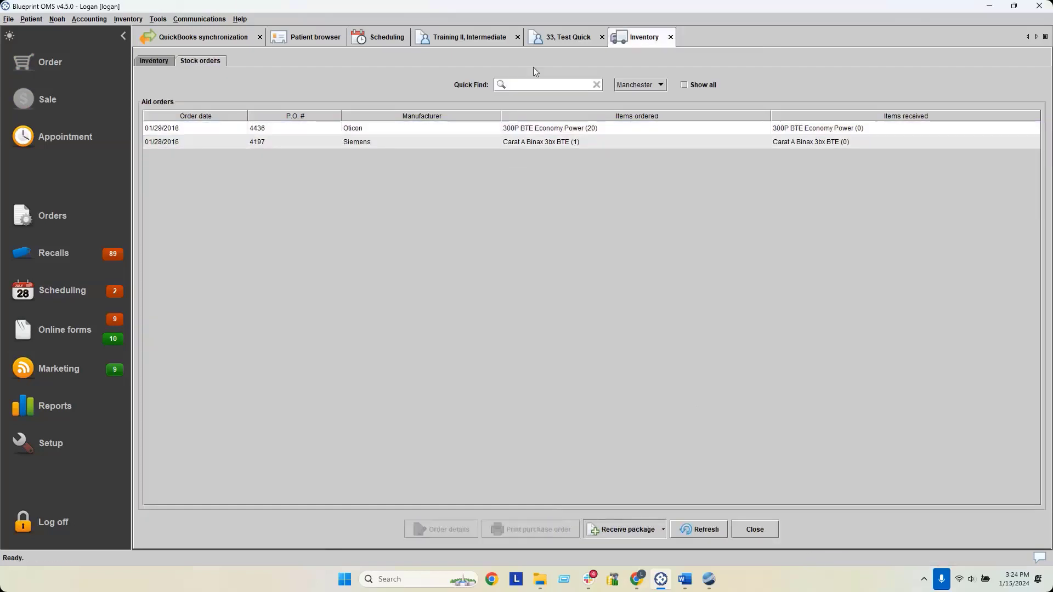
Search the inventory for the received aids by serial, broadening the search from 111112 to 11111, and close the inventory.
{"action": "left_click", "coordinate": [162, 61]}
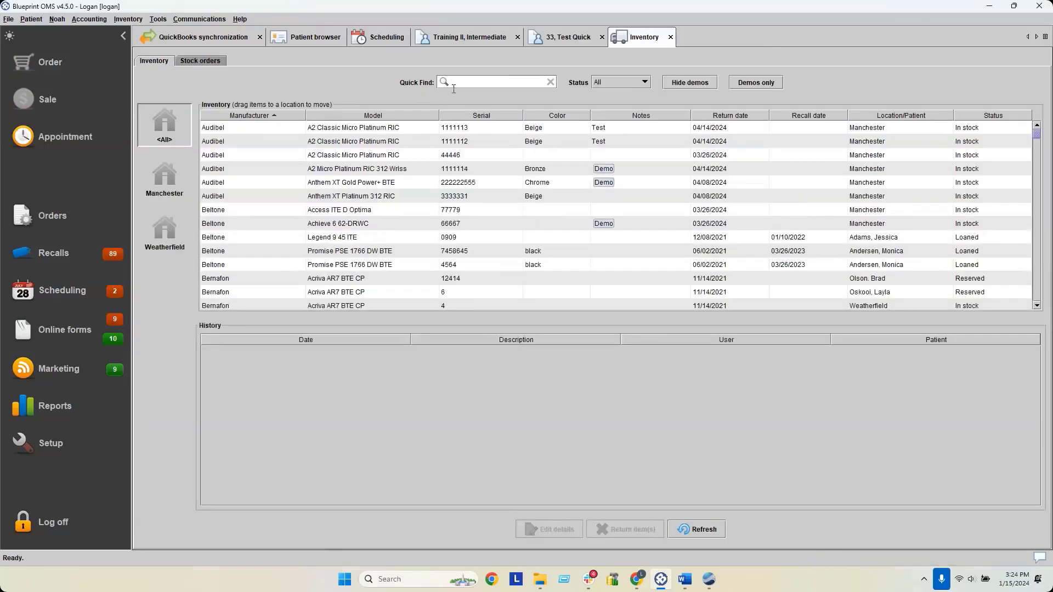
{"action": "type", "text": "111112"}
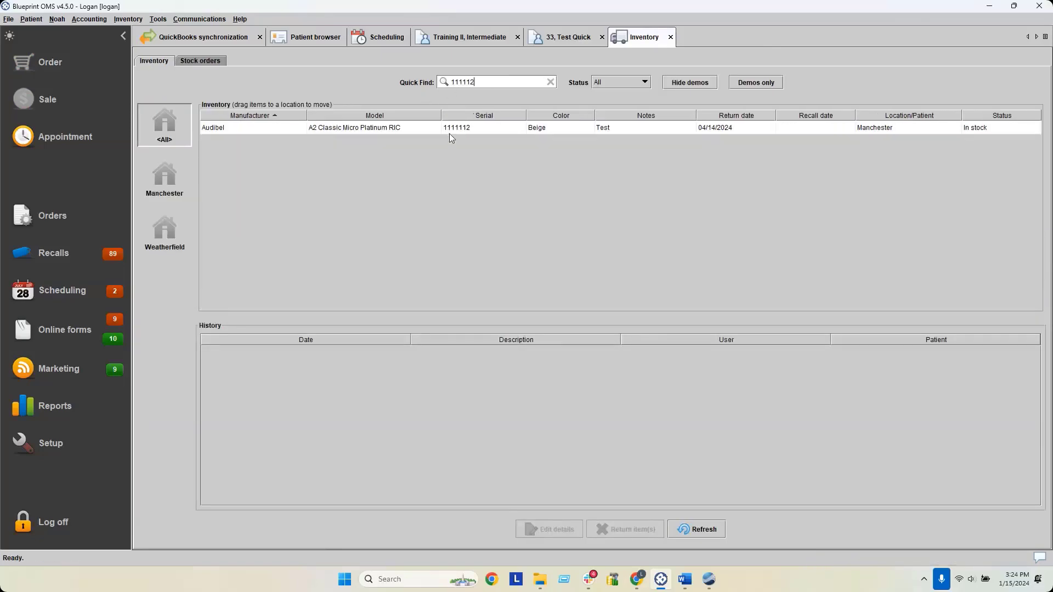
{"action": "key", "text": "BackSpace"}
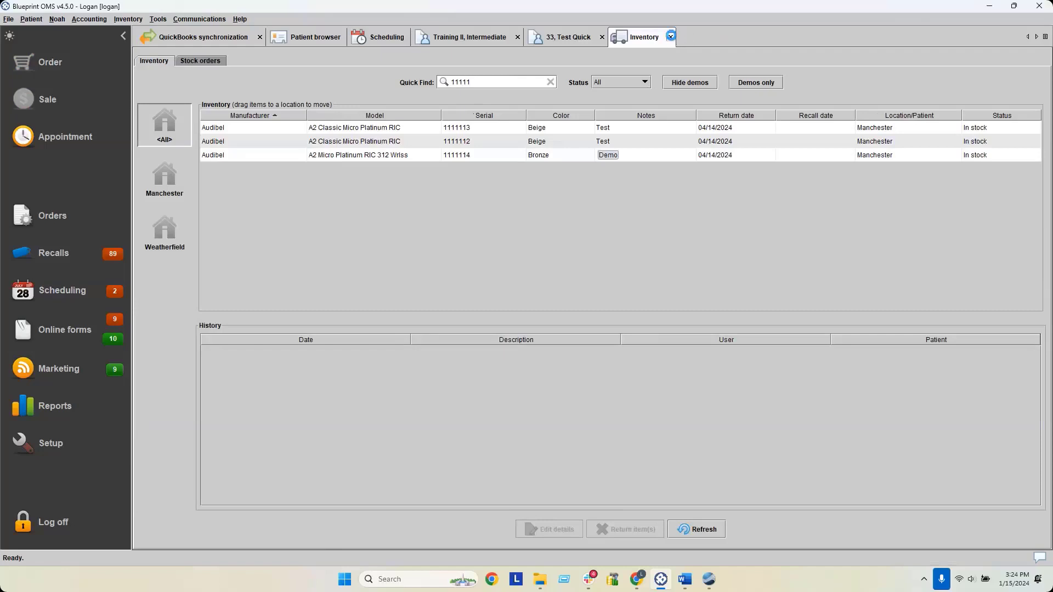
{"action": "left_click", "coordinate": [670, 36]}
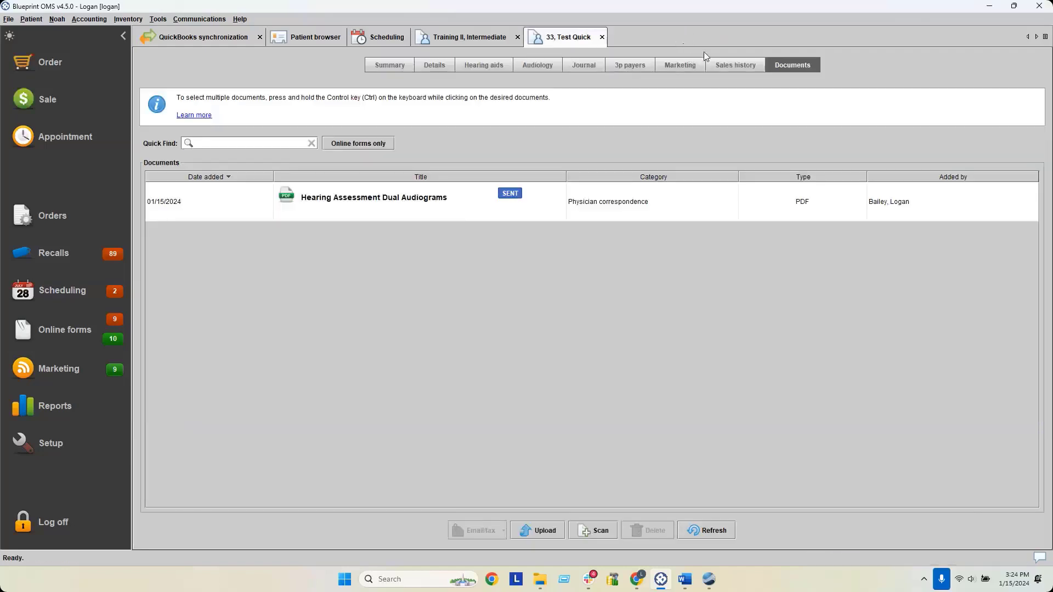
Open the recalls list and examine the recall types and assignees of its entries.
{"action": "left_click", "coordinate": [80, 245]}
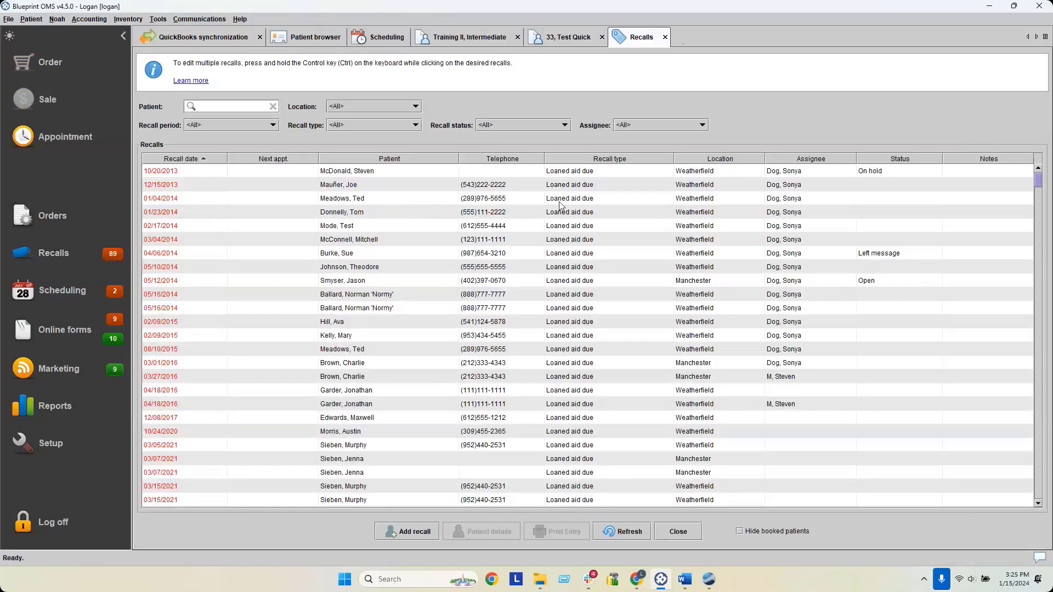
{"action": "left_click_drag", "start_coordinate": [565, 181], "coordinate": [567, 210]}
{"action": "left_click", "coordinate": [577, 227]}
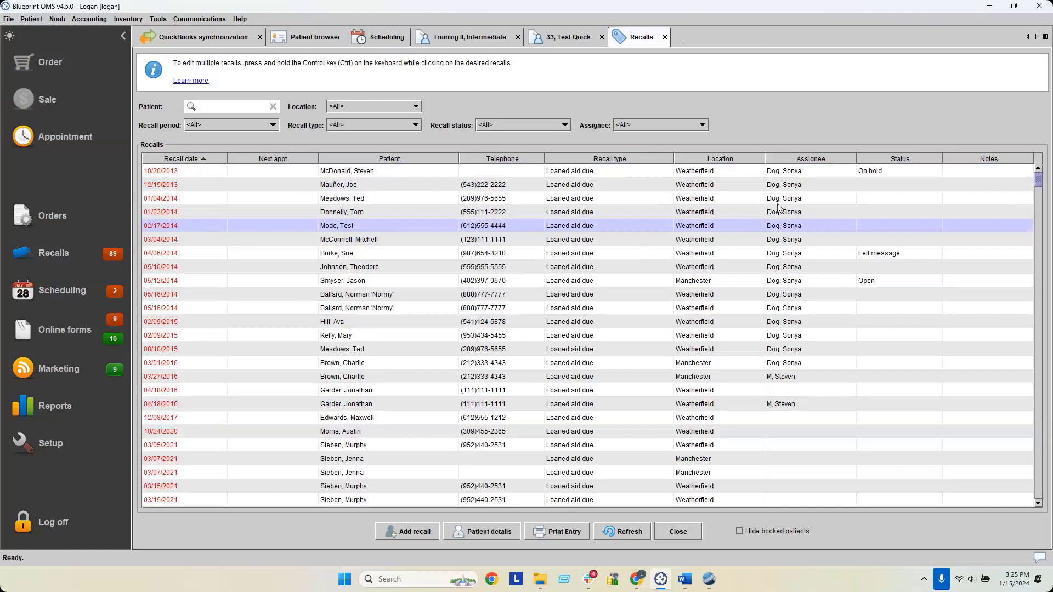
{"action": "left_click", "coordinate": [796, 256]}
{"action": "left_click", "coordinate": [795, 269]}
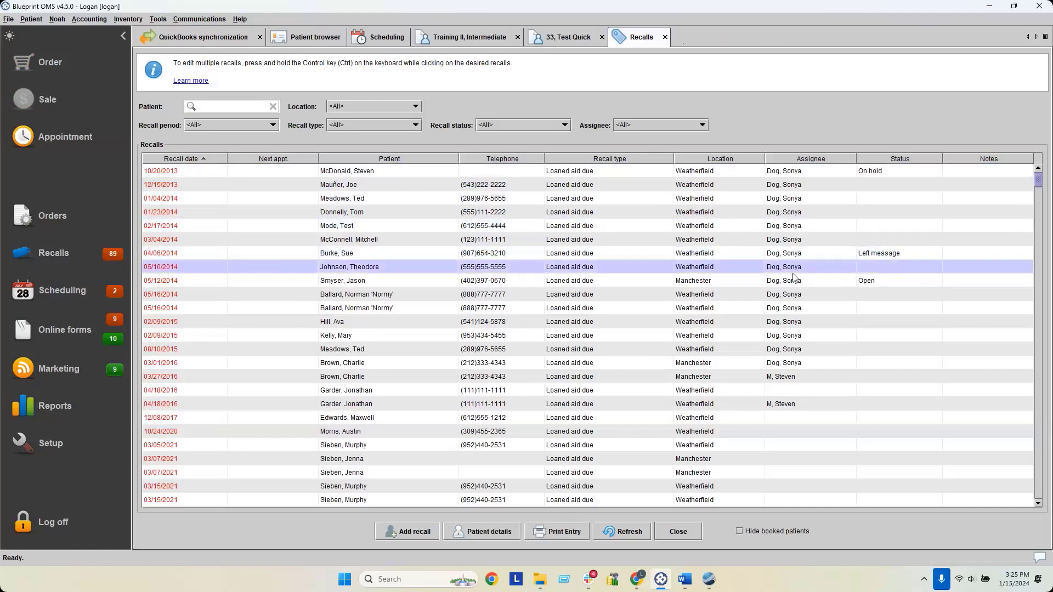
{"action": "left_click", "coordinate": [800, 321]}
{"action": "left_click", "coordinate": [792, 378]}
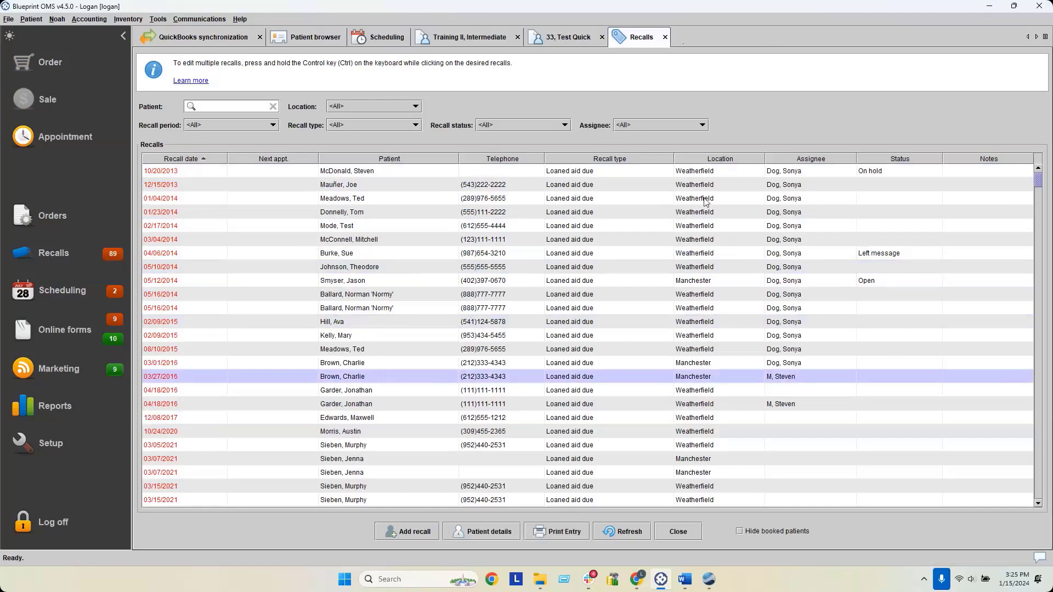
Start a new recall for the first patient in the selection list, with the date 01/19/2024 and the type Call Back.
{"action": "left_click", "coordinate": [417, 533]}
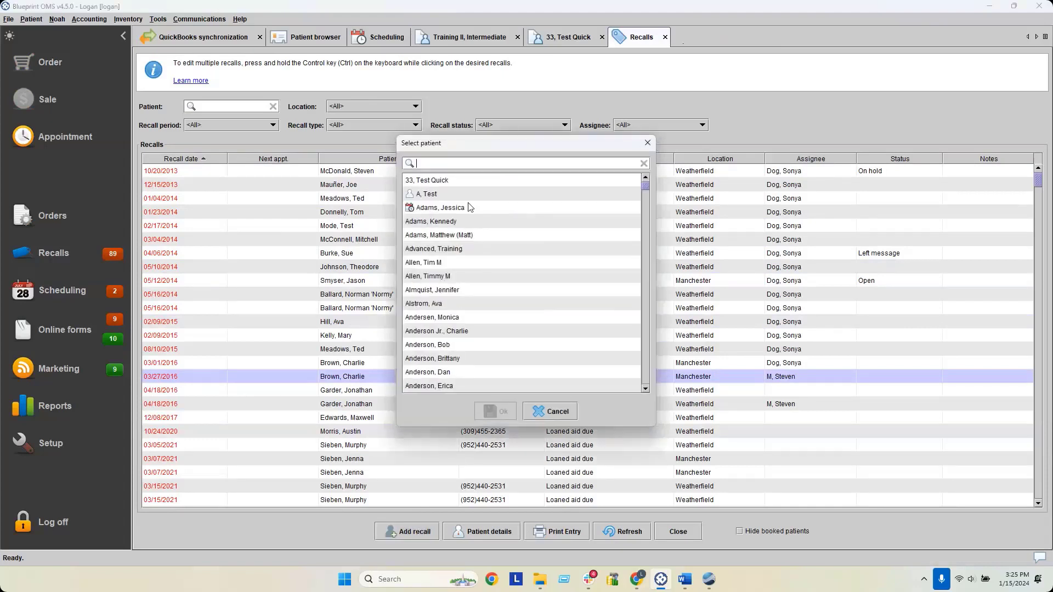
{"action": "left_click", "coordinate": [441, 181]}
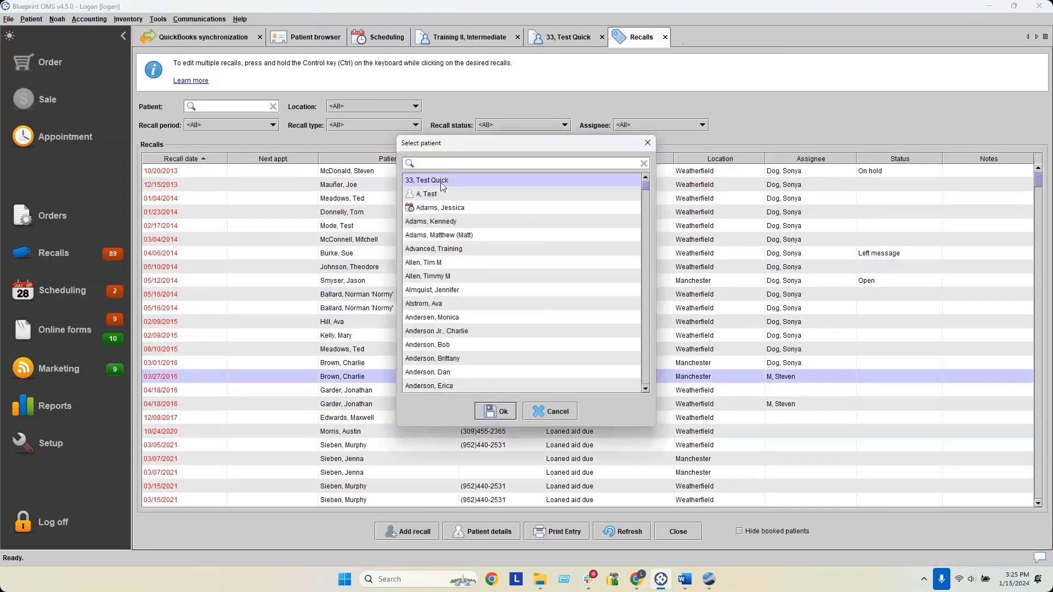
{"action": "left_click", "coordinate": [502, 411]}
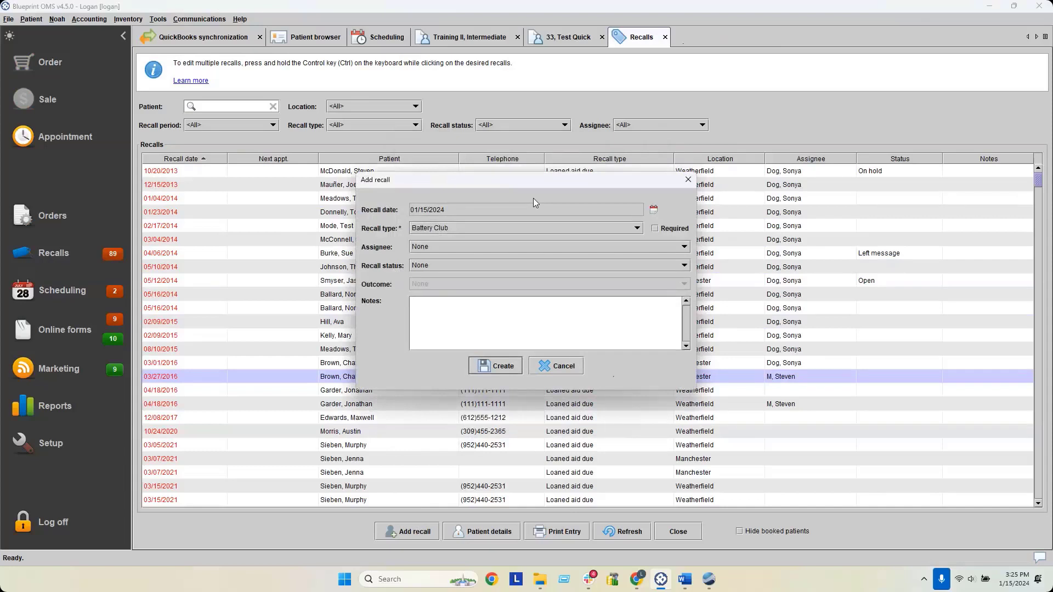
{"action": "left_click", "coordinate": [654, 209]}
{"action": "left_click", "coordinate": [752, 268]}
{"action": "left_click", "coordinate": [499, 225]}
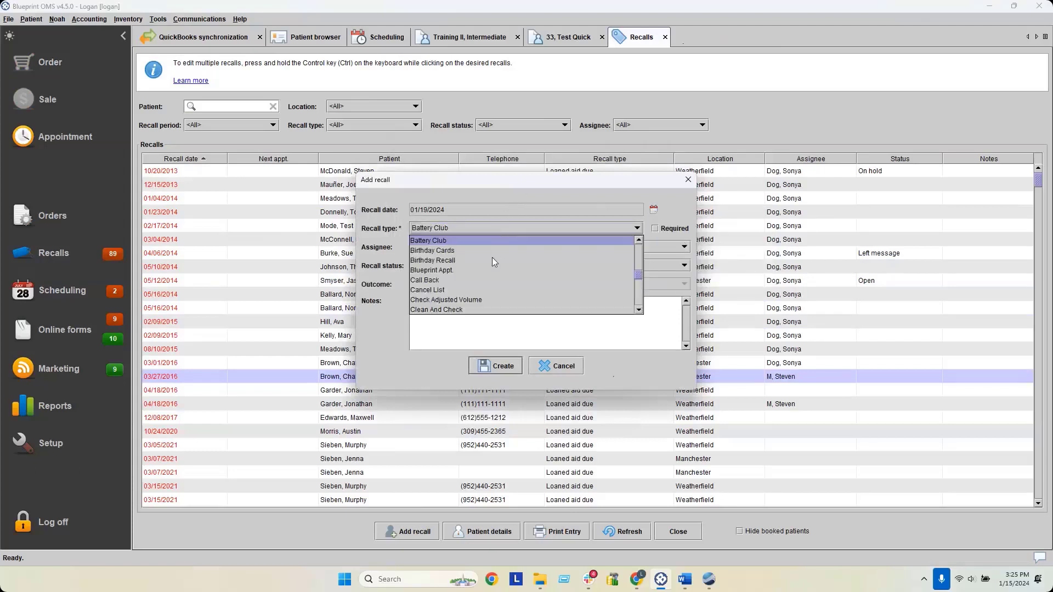
{"action": "left_click", "coordinate": [492, 275]}
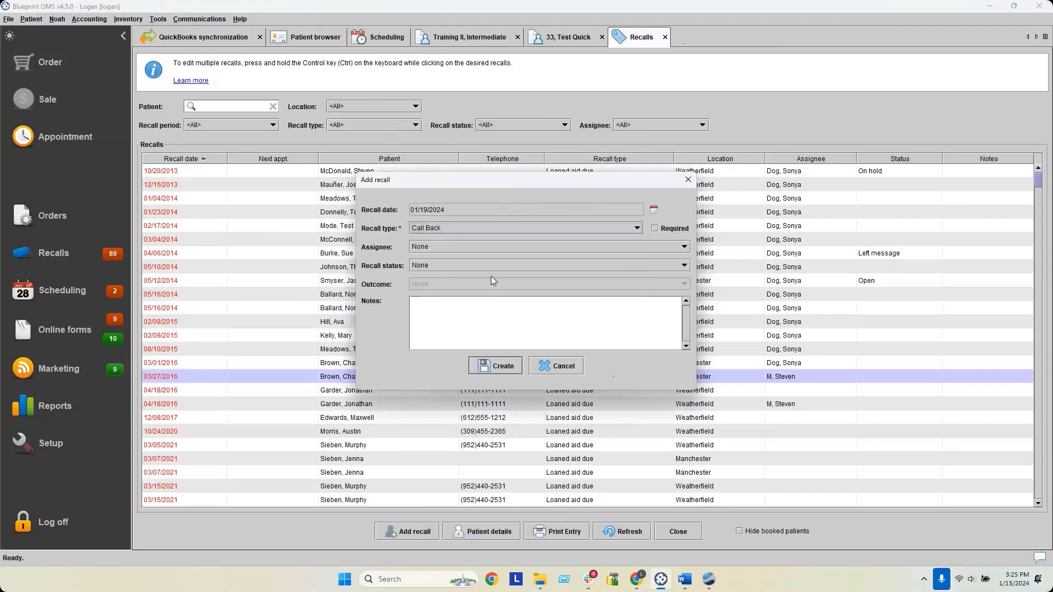
Assign the recall to the logged-in staff member and set its status to In progress.
{"action": "left_click", "coordinate": [479, 248]}
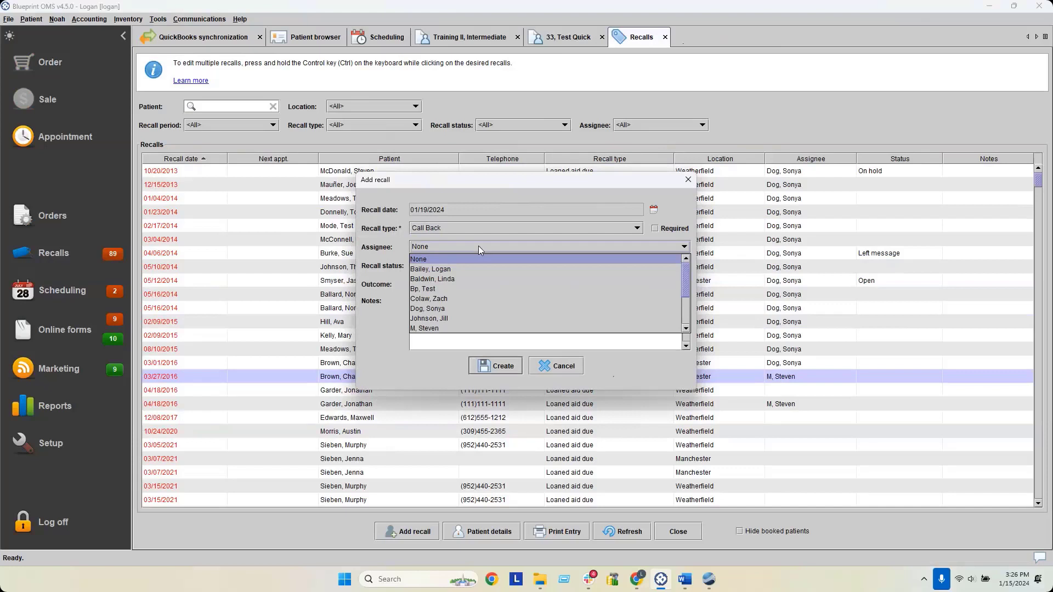
{"action": "left_click", "coordinate": [476, 265]}
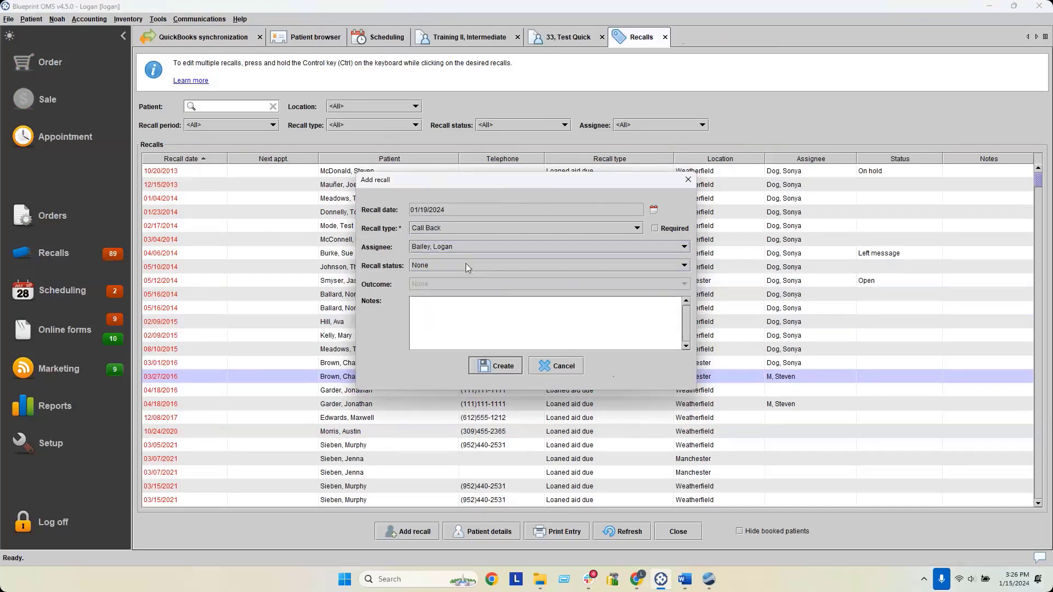
{"action": "left_click", "coordinate": [466, 264]}
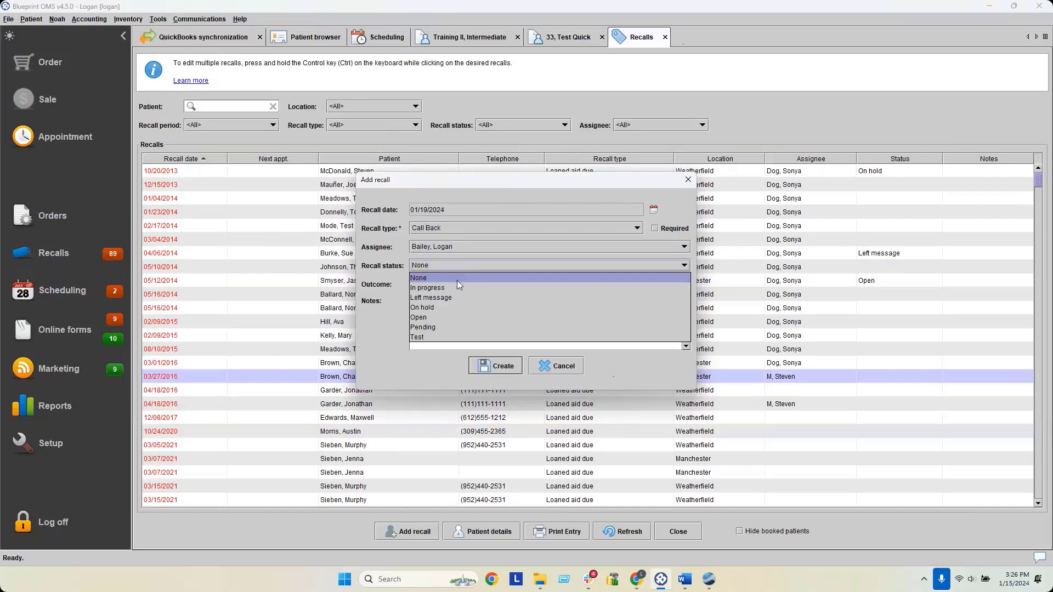
{"action": "left_click", "coordinate": [457, 283]}
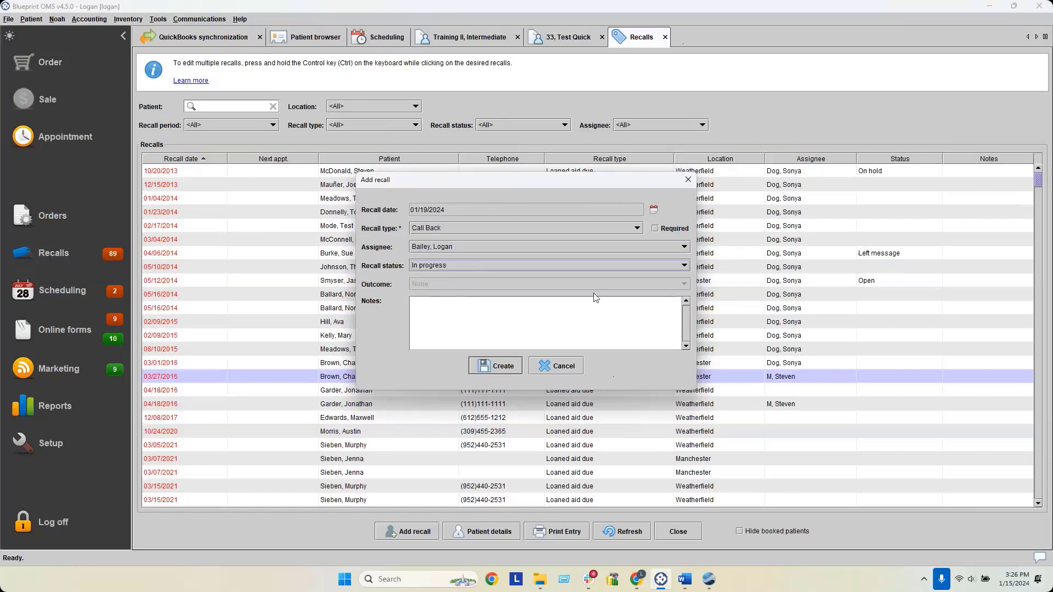
{"action": "left_click", "coordinate": [535, 328]}
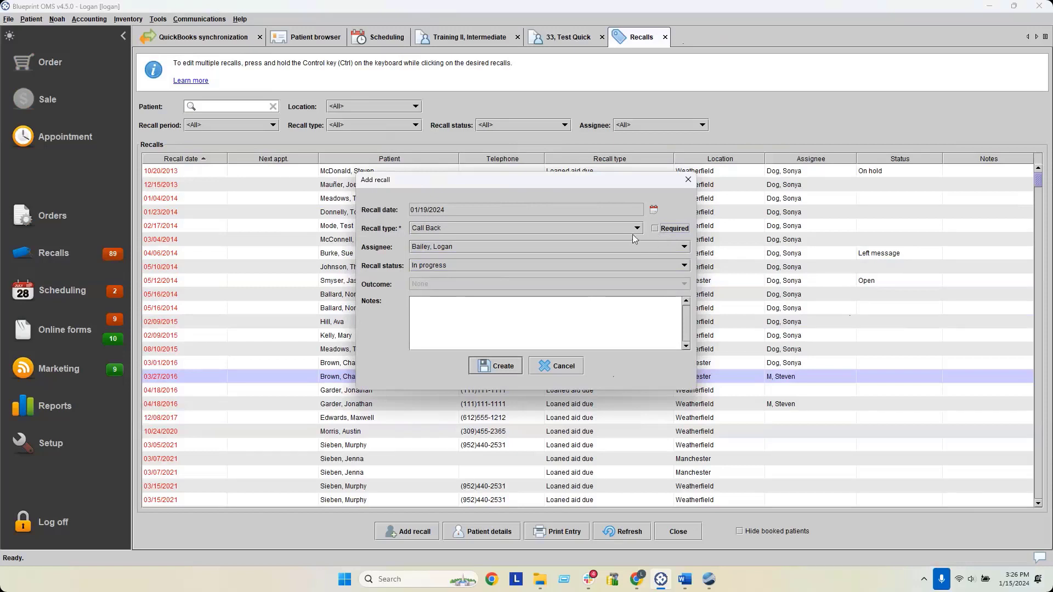
Mark the Call Back recall as required and create it.
{"action": "left_click_drag", "start_coordinate": [629, 180], "coordinate": [613, 180]}
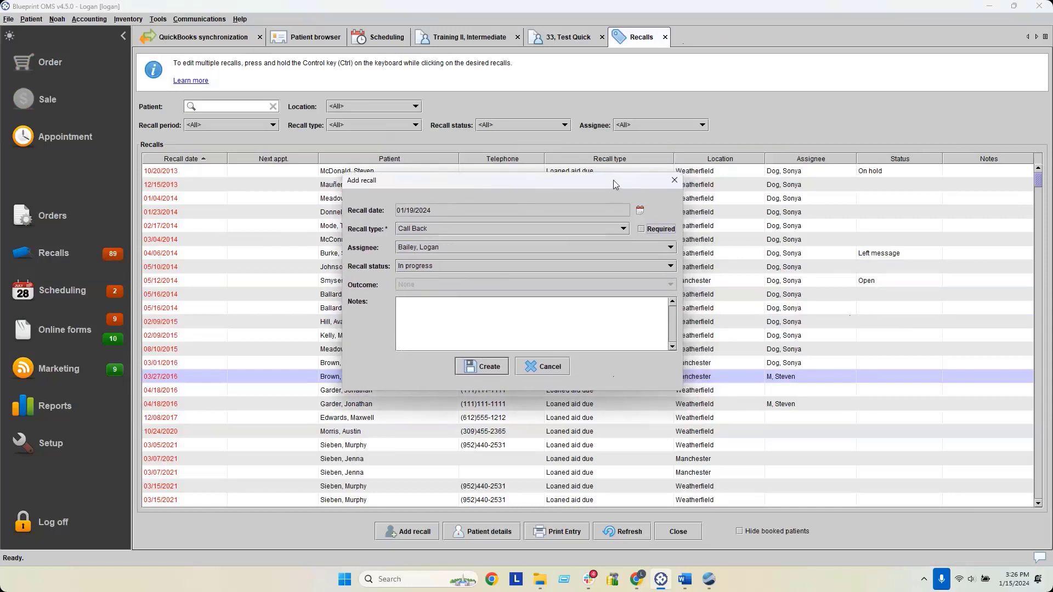
{"action": "left_click", "coordinate": [640, 229]}
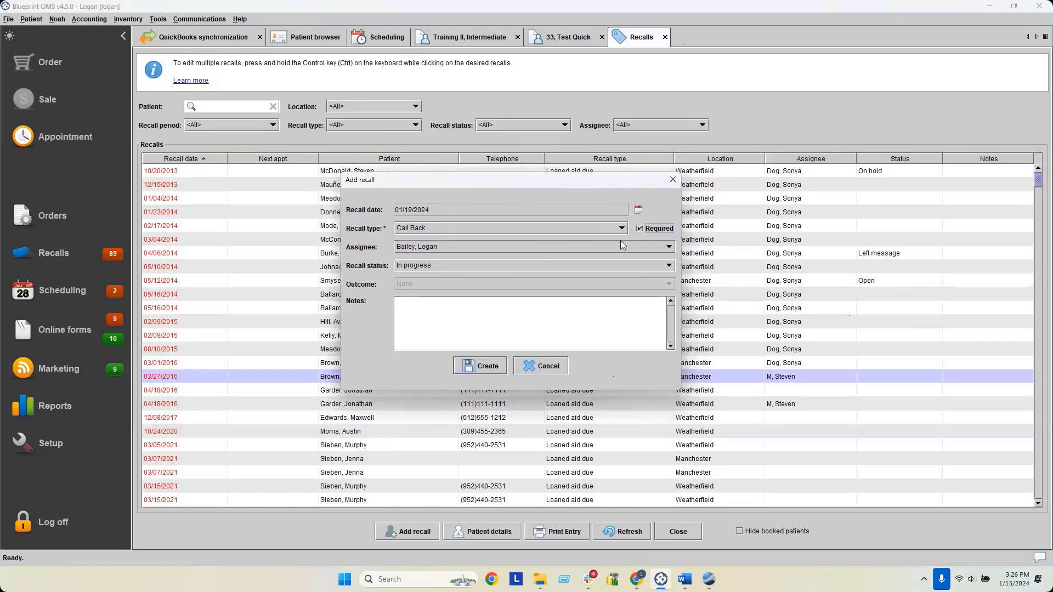
{"action": "left_click", "coordinate": [492, 369]}
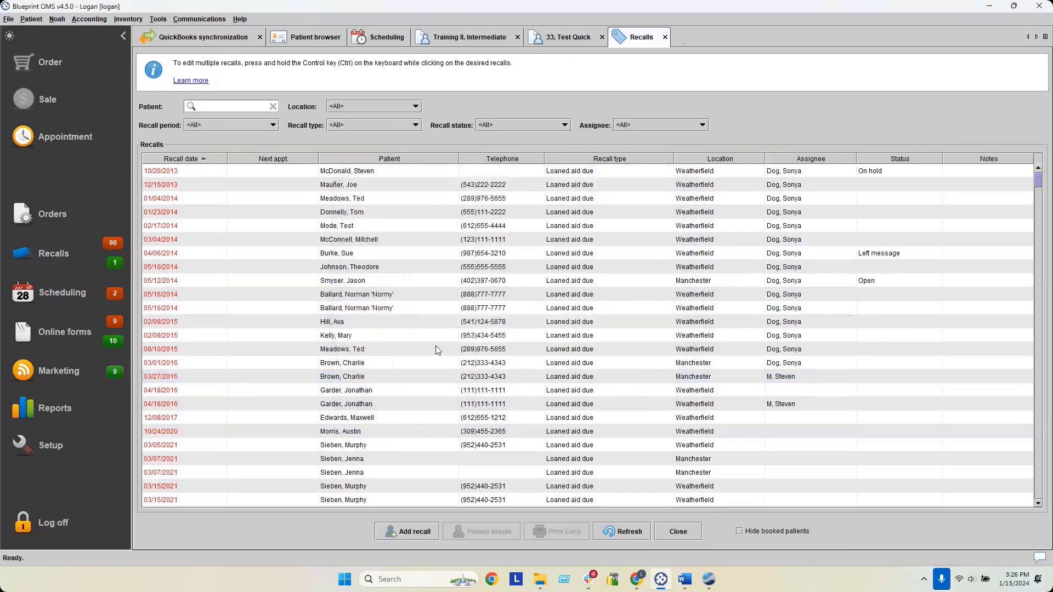
Filter the recalls by the Action required period and examine the entries through to the most recent recall date.
{"action": "left_click", "coordinate": [253, 124]}
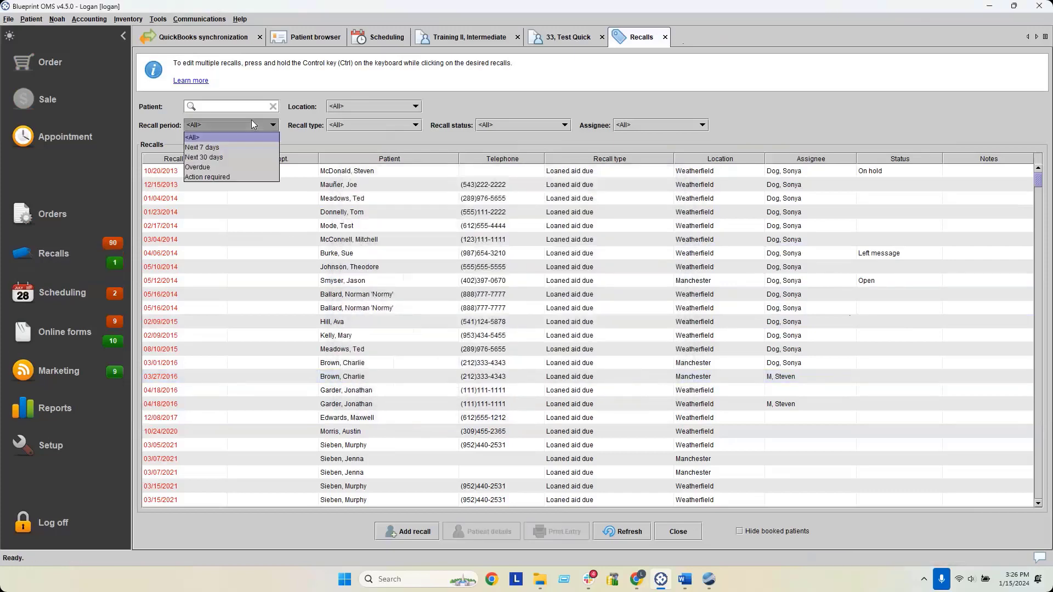
{"action": "left_click", "coordinate": [237, 177]}
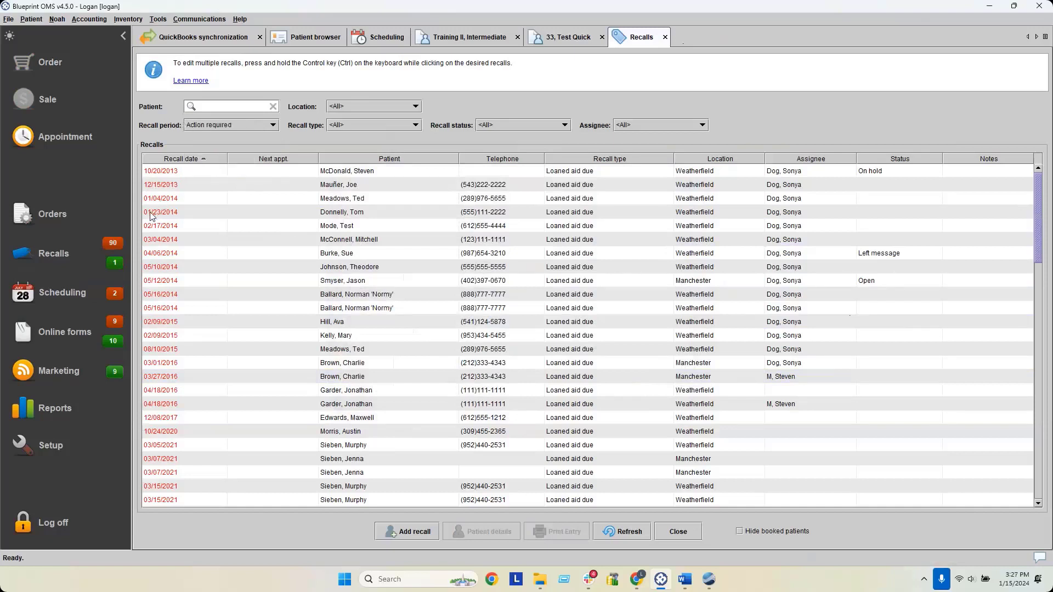
{"action": "mouse_move", "coordinate": [117, 243]}
{"action": "scroll", "coordinate": [356, 340], "scroll_direction": "down", "scroll_amount": 7}
{"action": "scroll", "coordinate": [356, 340], "scroll_direction": "down", "scroll_amount": 15}
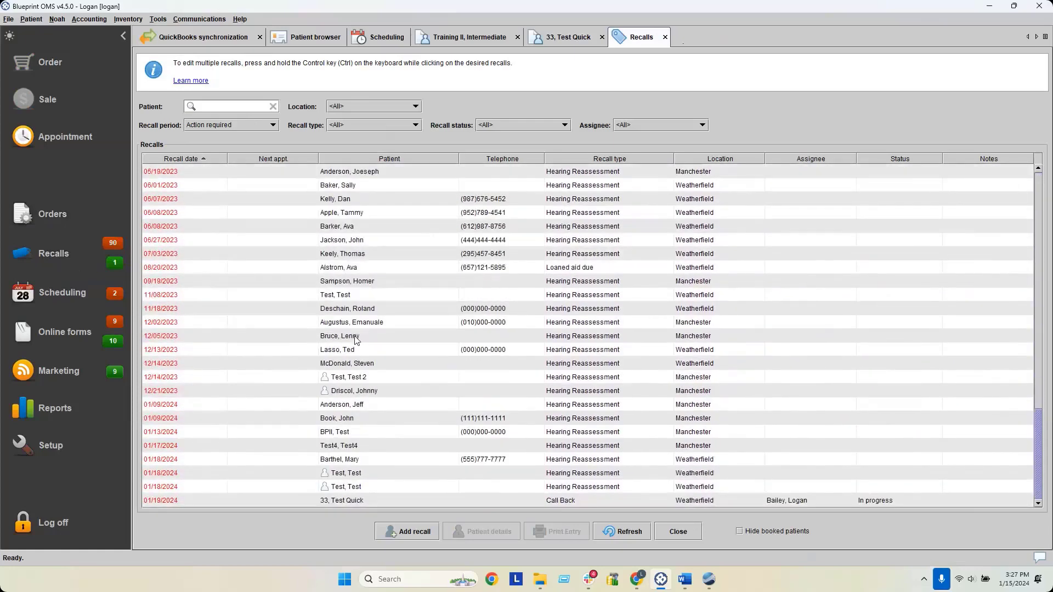
Open the 01/19/2024 Call Back recall for completion and set its outcome to Appointment Booked/Completed.
{"action": "left_click", "coordinate": [351, 501]}
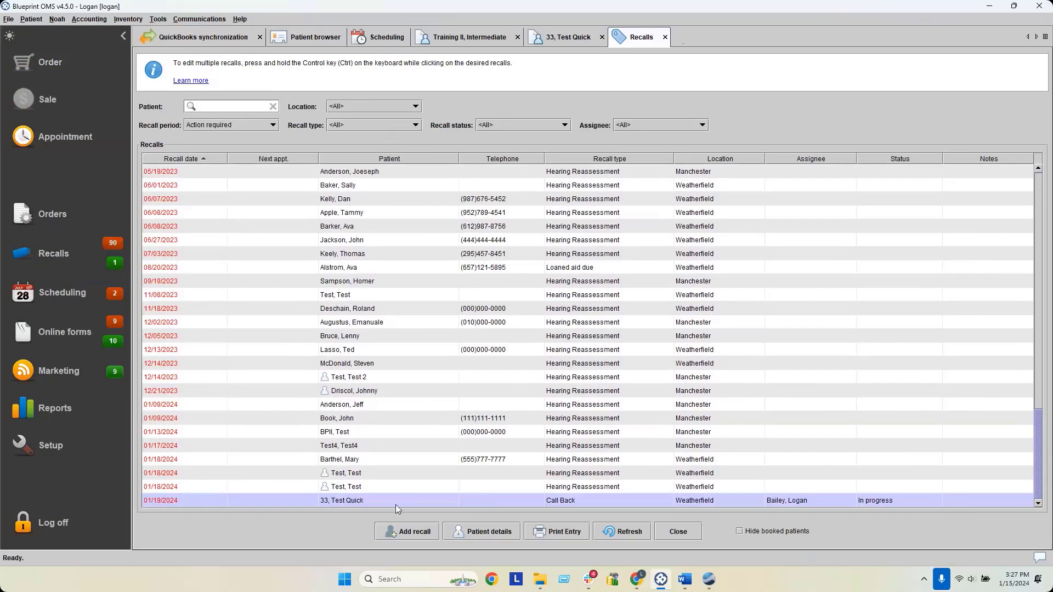
{"action": "right_click", "coordinate": [343, 502]}
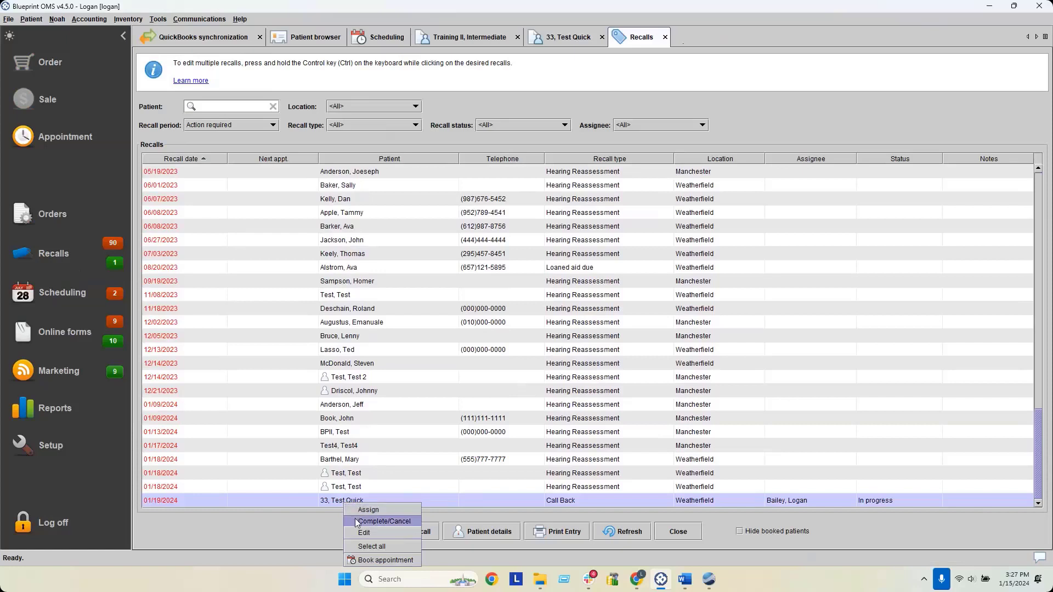
{"action": "left_click", "coordinate": [357, 521]}
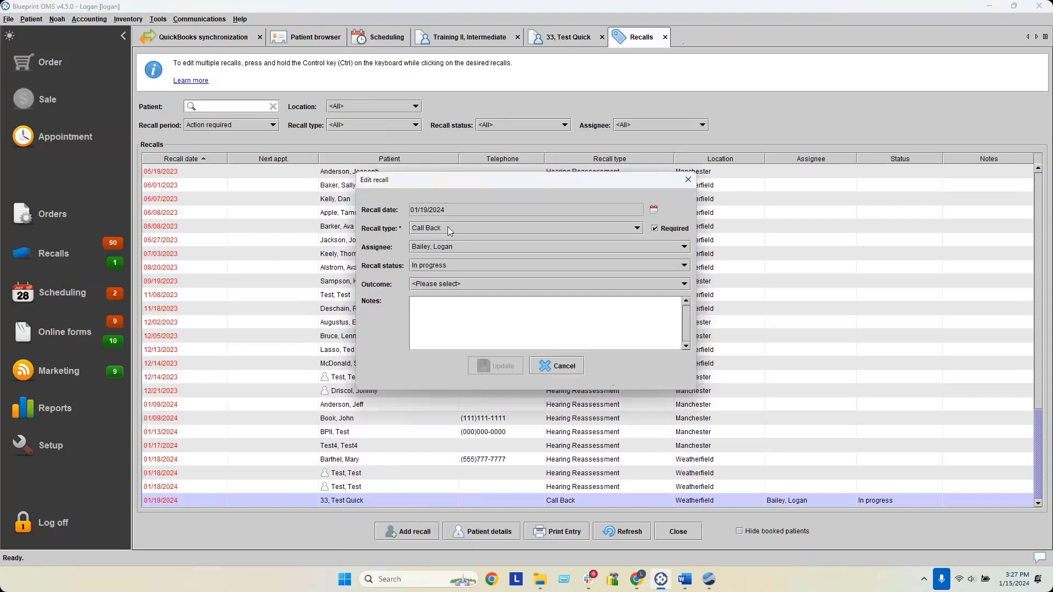
{"action": "left_click", "coordinate": [430, 284]}
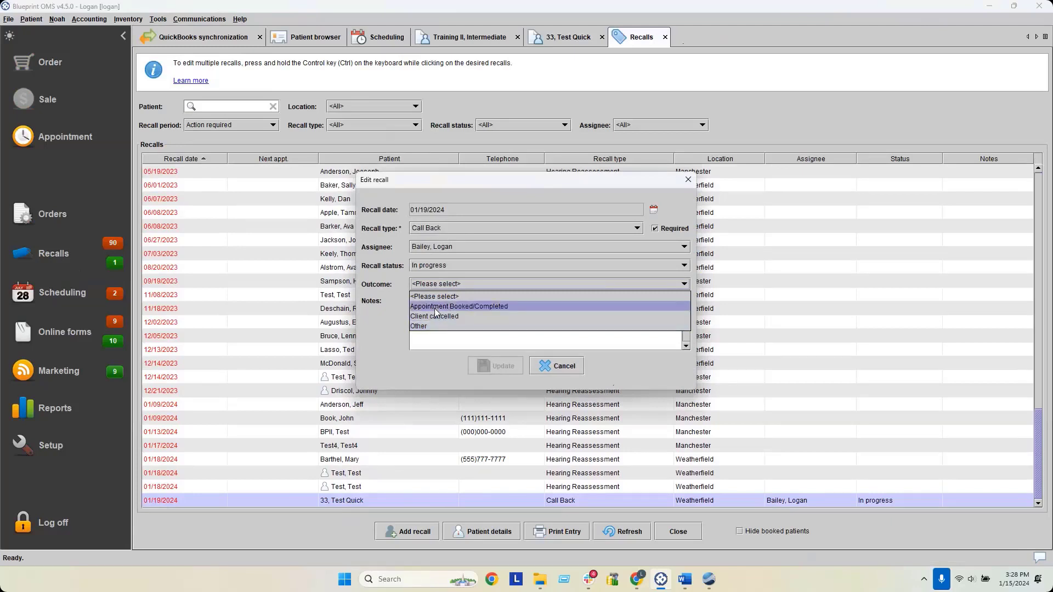
{"action": "left_click", "coordinate": [437, 309]}
{"action": "left_click", "coordinate": [439, 320]}
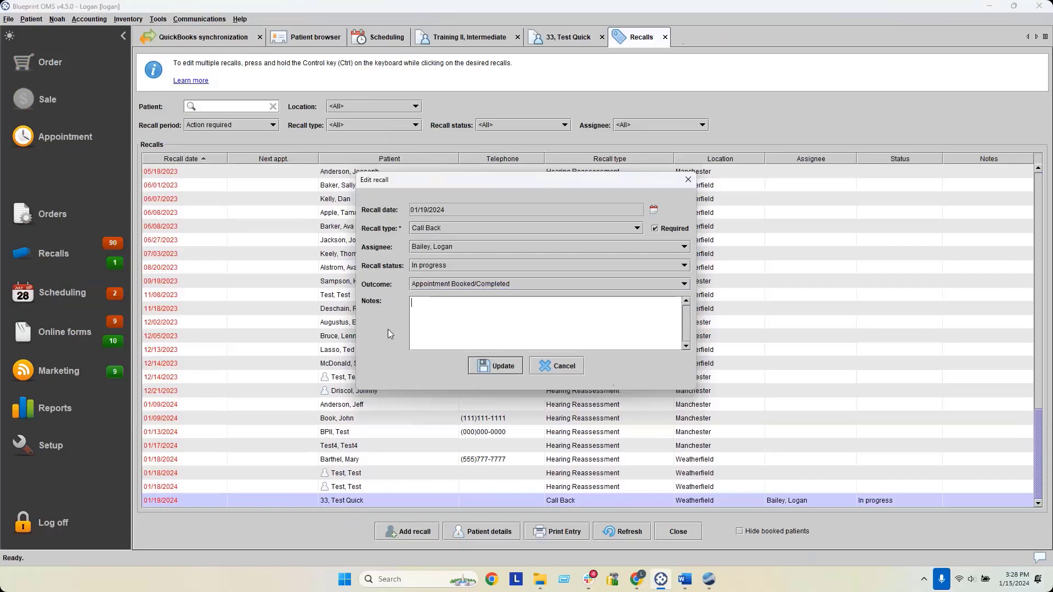
Add the note "Appointment booked for 02/15" to the Call Back recall and save the update.
{"action": "type", "text": "Appointment booked fo"}
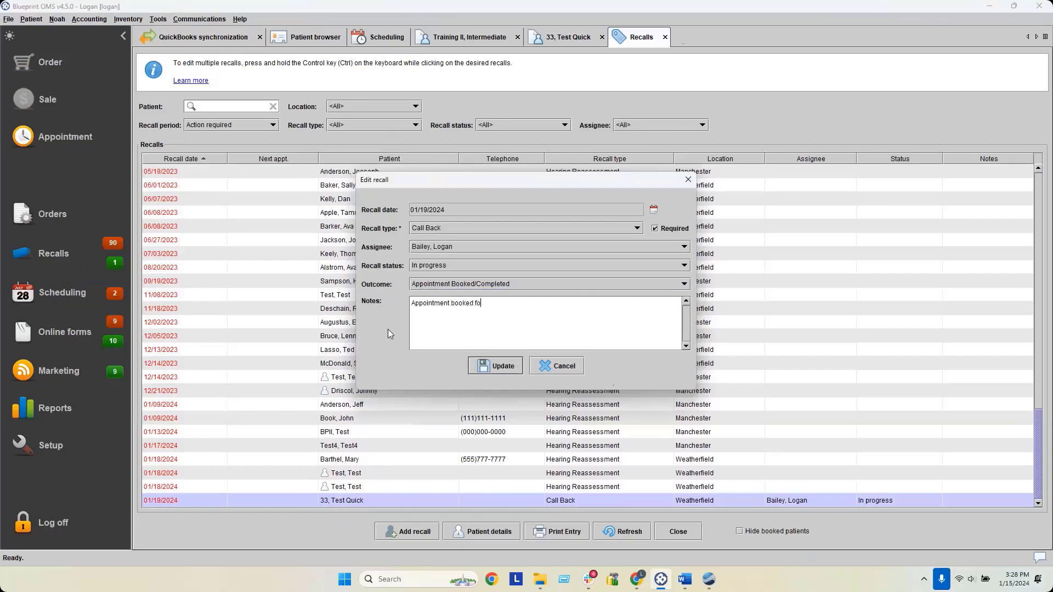
{"action": "type", "text": "r 02/15"}
{"action": "left_click", "coordinate": [492, 365]}
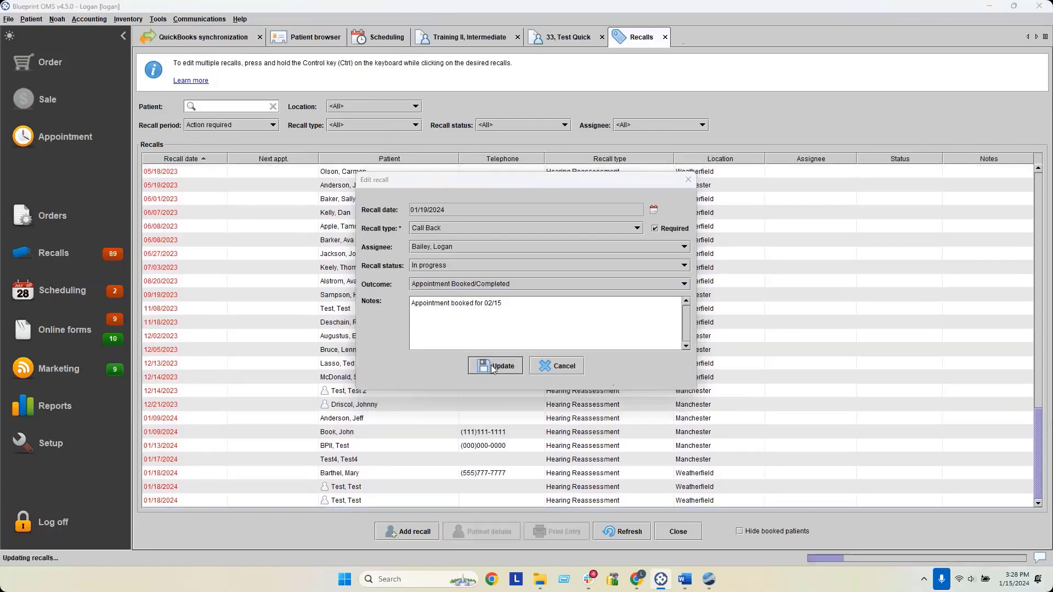
{"action": "left_click", "coordinate": [525, 304]}
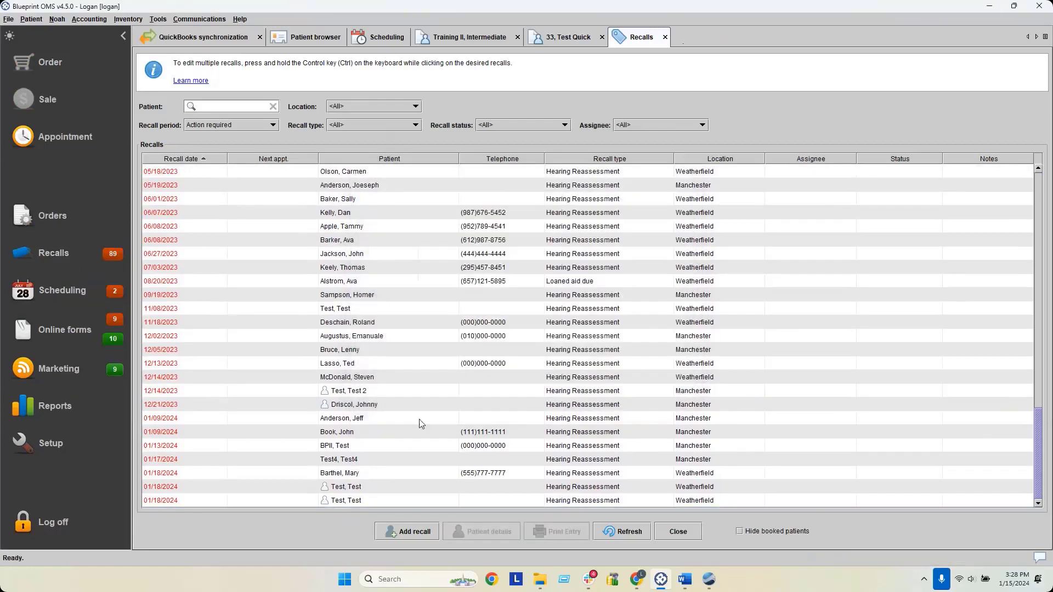
{"action": "scroll", "coordinate": [450, 426], "scroll_direction": "down", "scroll_amount": 2}
Open the test patient's marketing information and refresh the recalls shown there.
{"action": "left_click", "coordinate": [572, 38]}
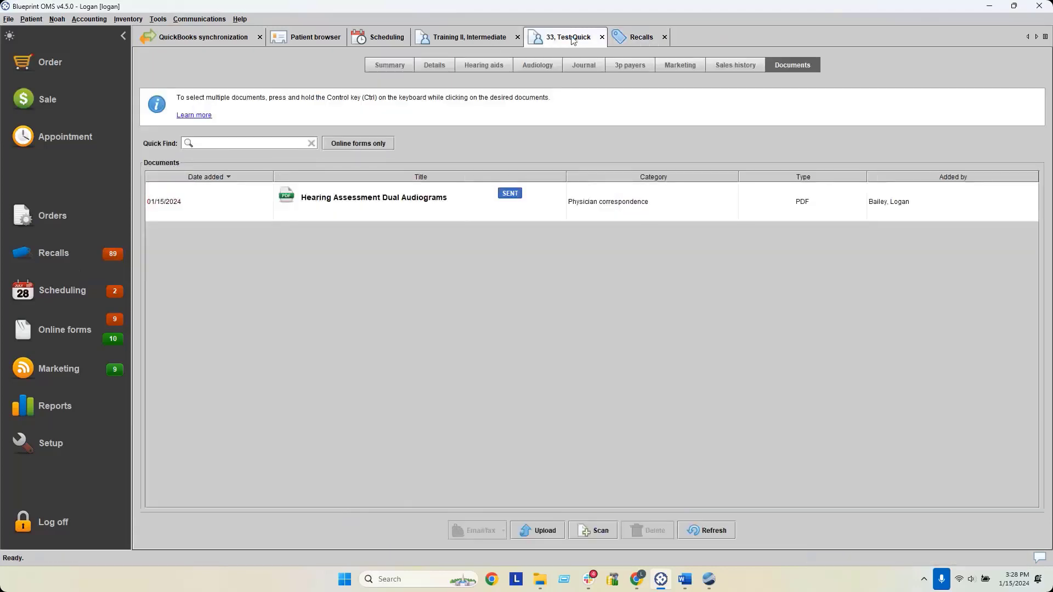
{"action": "left_click", "coordinate": [670, 65]}
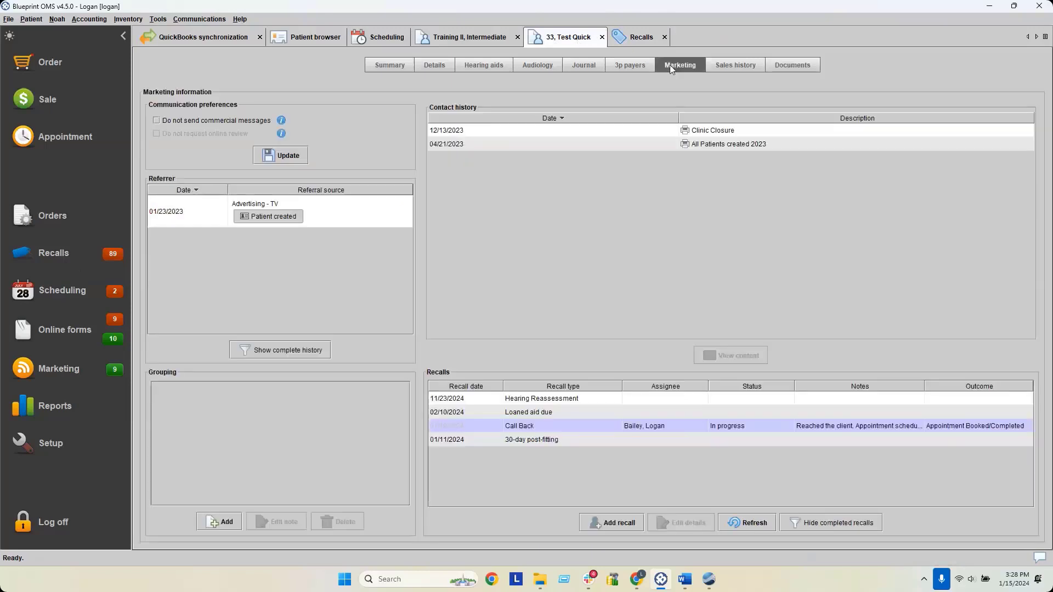
{"action": "left_click", "coordinate": [759, 523]}
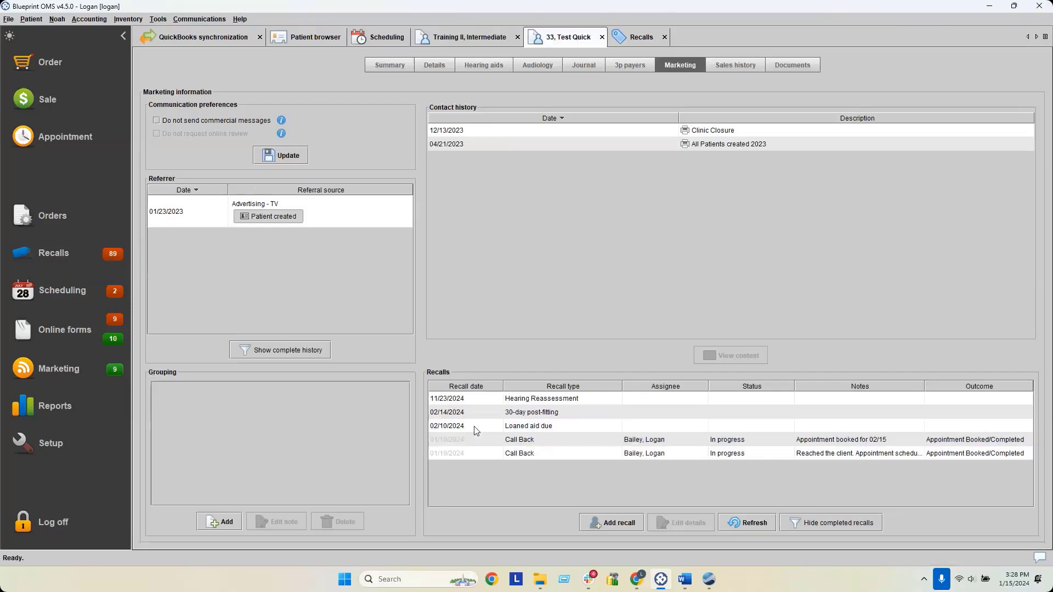
Examine the patient's completed and pending recalls, hiding the completed ones and showing them again.
{"action": "left_click", "coordinate": [470, 445]}
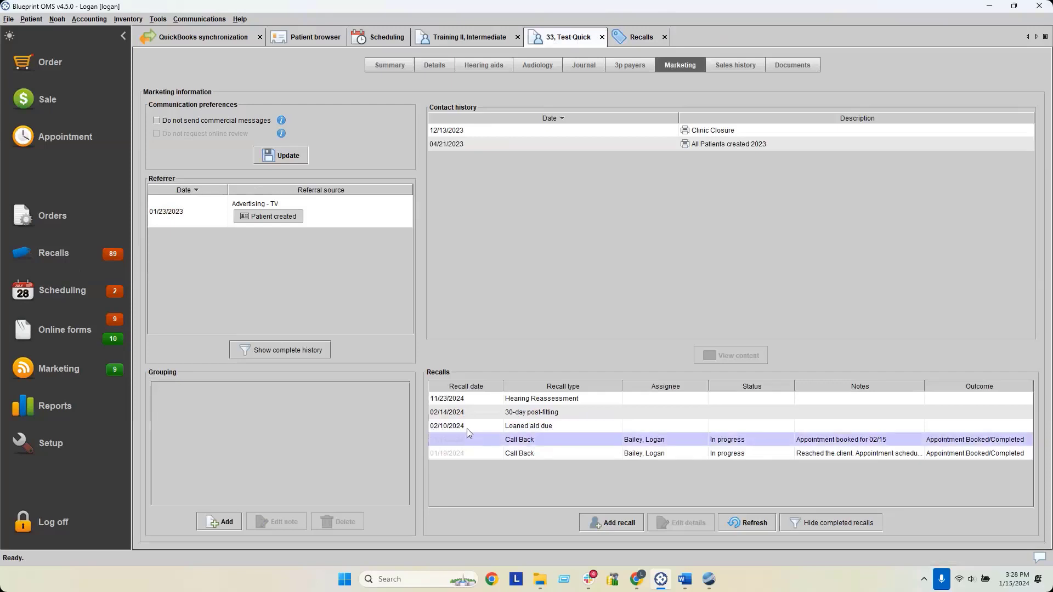
{"action": "left_click", "coordinate": [466, 428]}
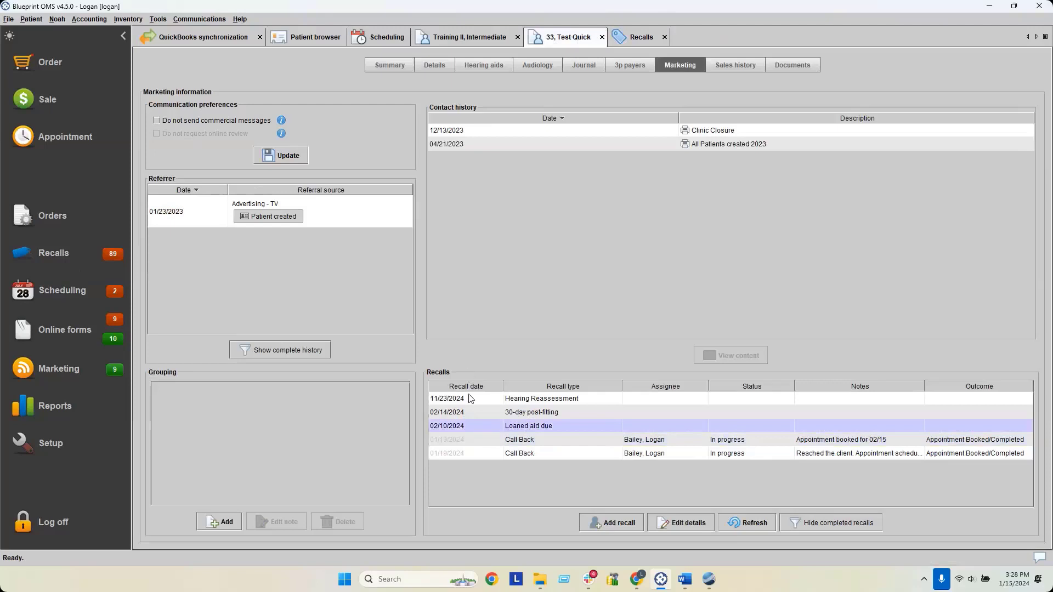
{"action": "left_click", "coordinate": [470, 439]}
{"action": "left_click", "coordinate": [471, 451]}
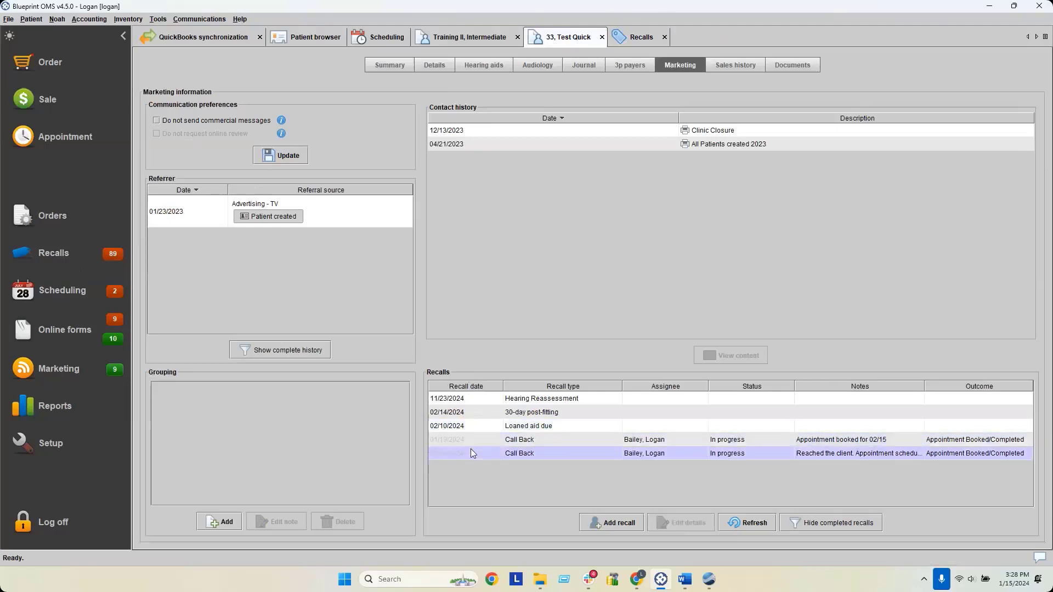
{"action": "left_click", "coordinate": [474, 441]}
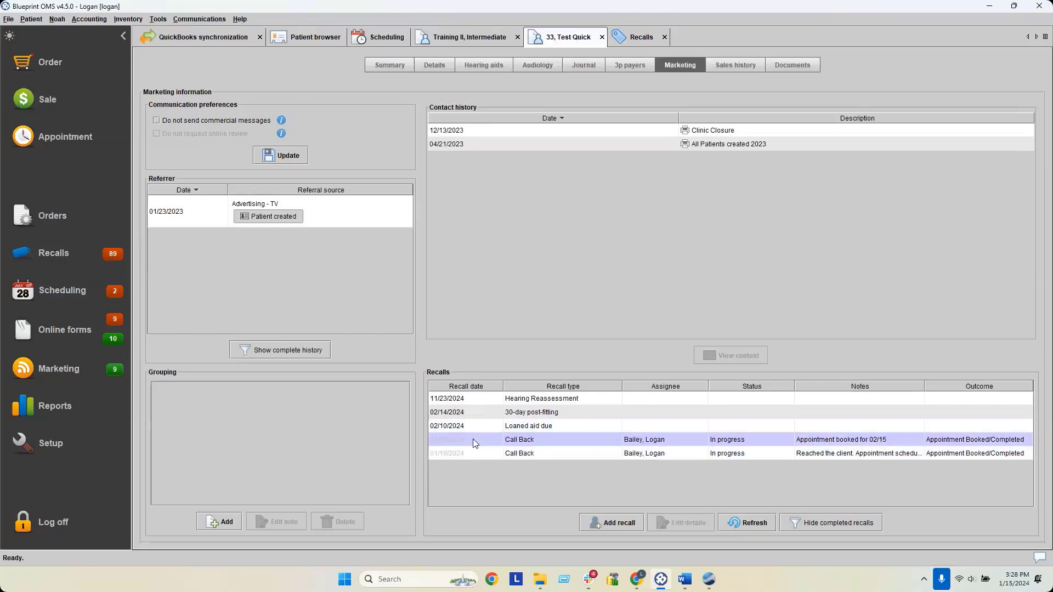
{"action": "left_click", "coordinate": [788, 516]}
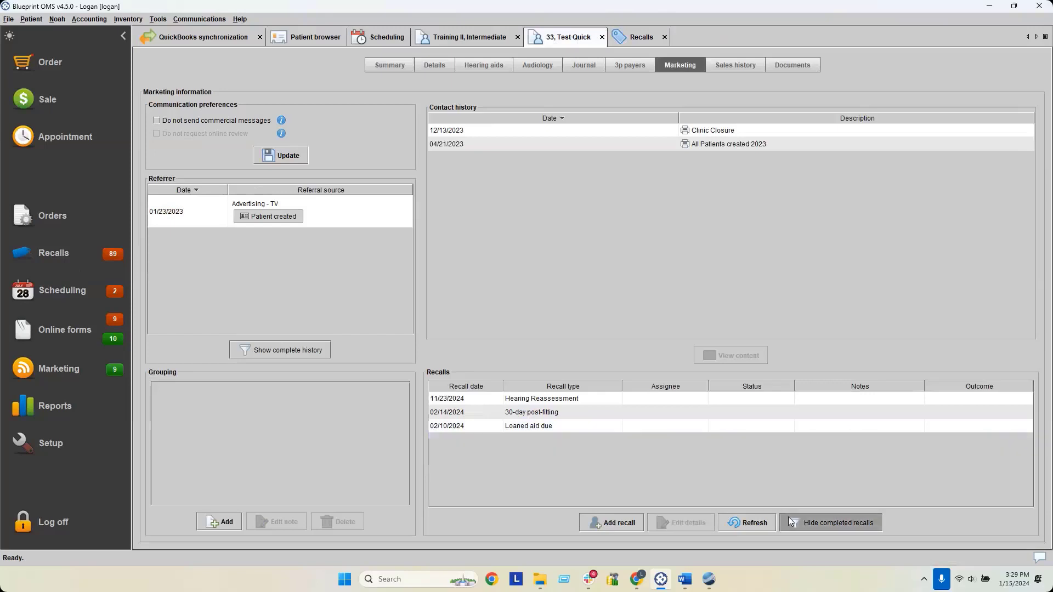
{"action": "left_click", "coordinate": [788, 517]}
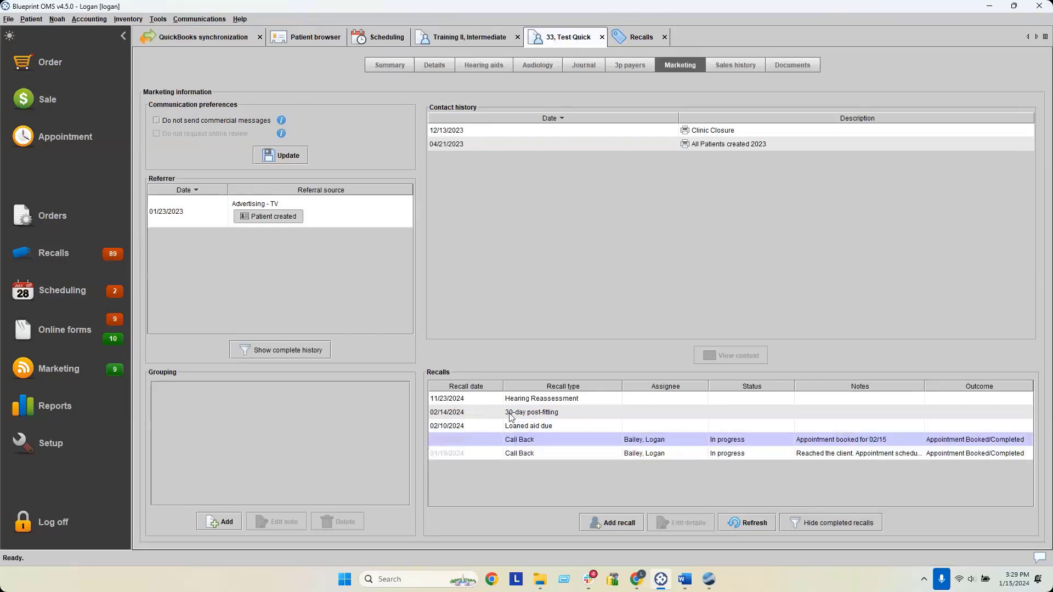
Return to the full recalls list, review its earliest entries and close the list.
{"action": "left_click", "coordinate": [630, 39]}
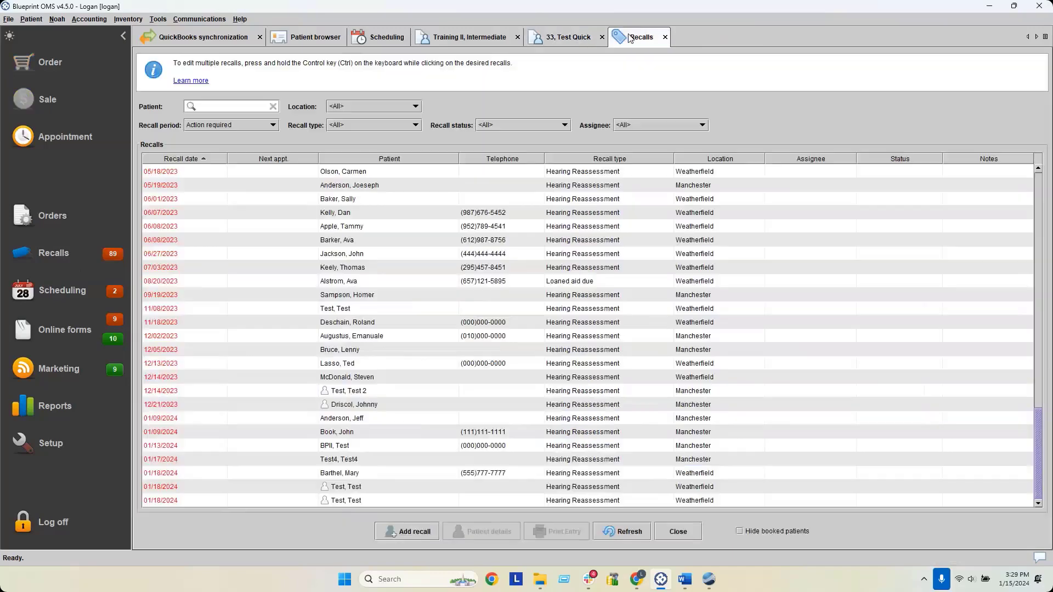
{"action": "scroll", "coordinate": [461, 329], "scroll_direction": "up", "scroll_amount": 20}
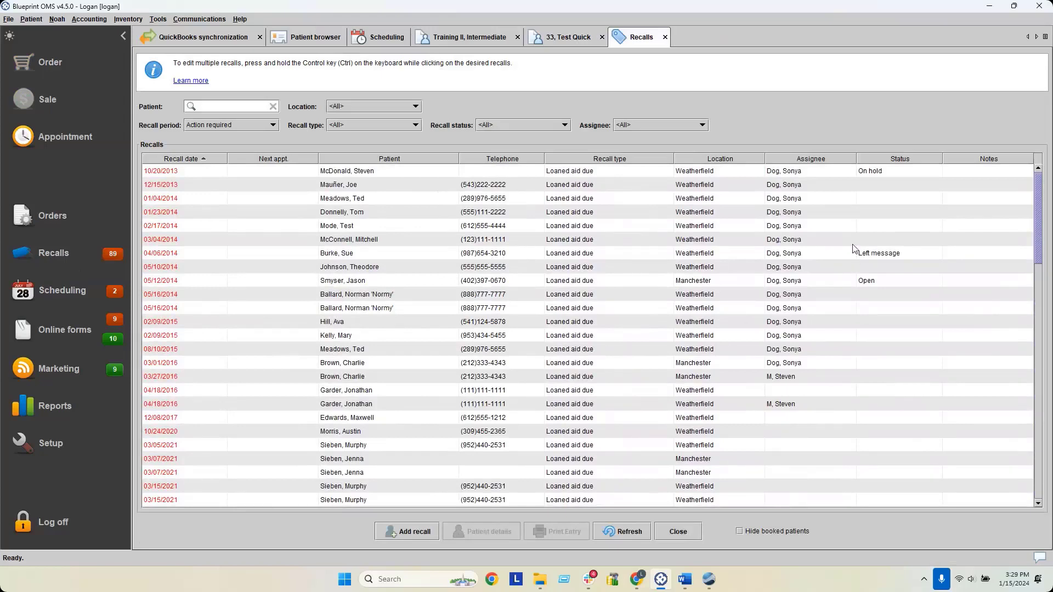
{"action": "left_click", "coordinate": [665, 38]}
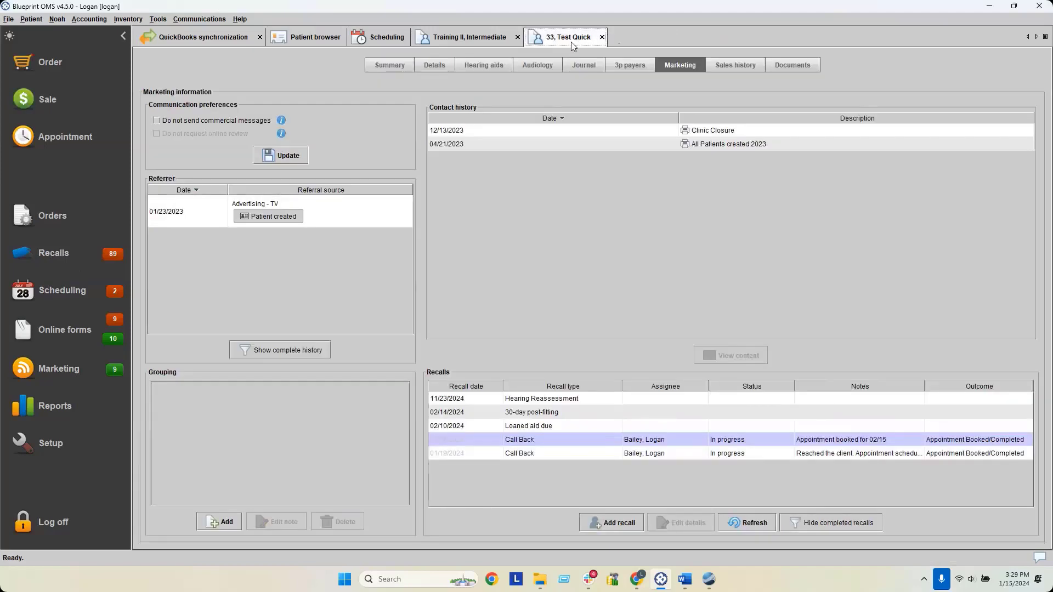
Open the patient's hearing aids and examine the actions available for the Audibel Anthem XT Platinum 312 RIC.
{"action": "left_click", "coordinate": [504, 66]}
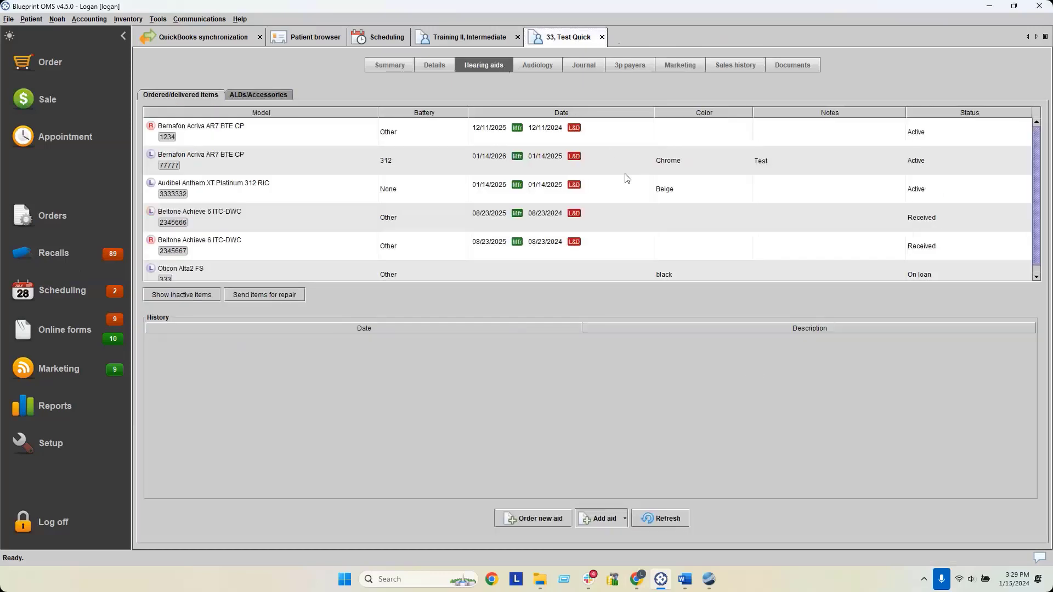
{"action": "scroll", "coordinate": [628, 179], "scroll_direction": "down", "scroll_amount": 1}
{"action": "scroll", "coordinate": [627, 179], "scroll_direction": "up", "scroll_amount": 1}
{"action": "left_click", "coordinate": [593, 194]}
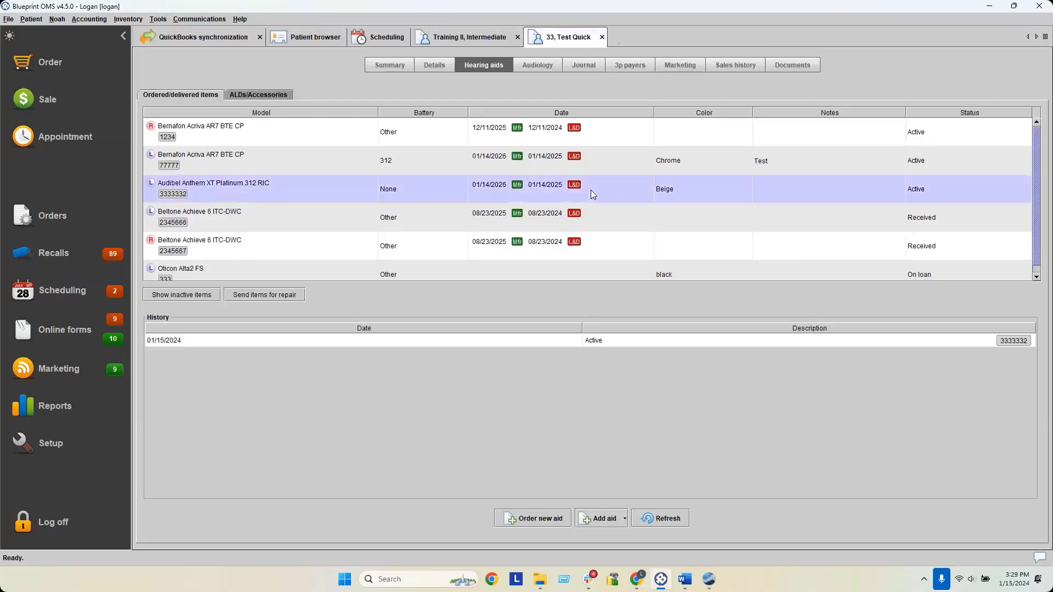
{"action": "right_click", "coordinate": [592, 195]}
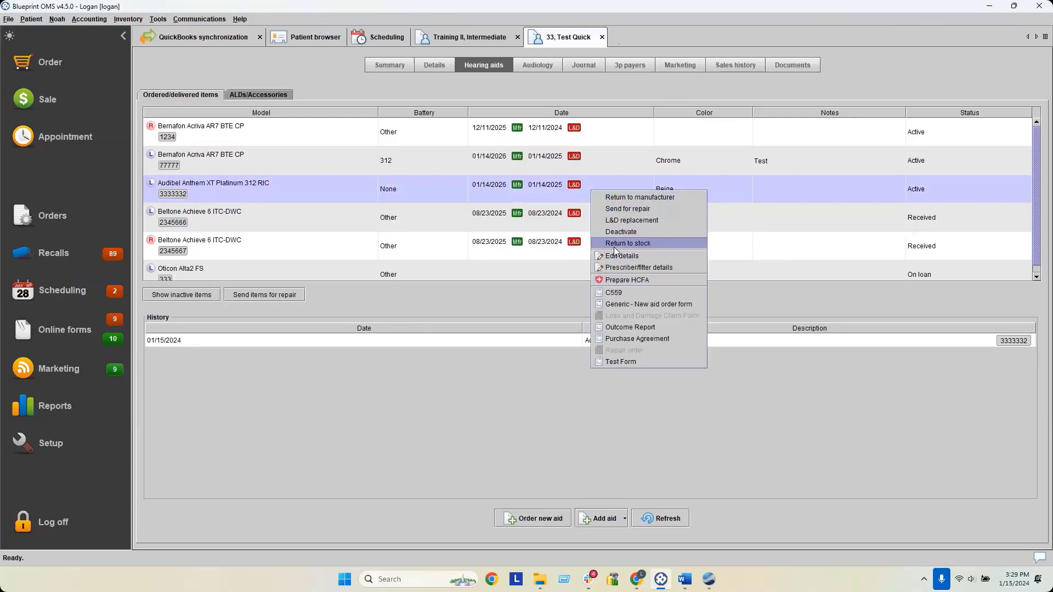
{"action": "left_click", "coordinate": [532, 301]}
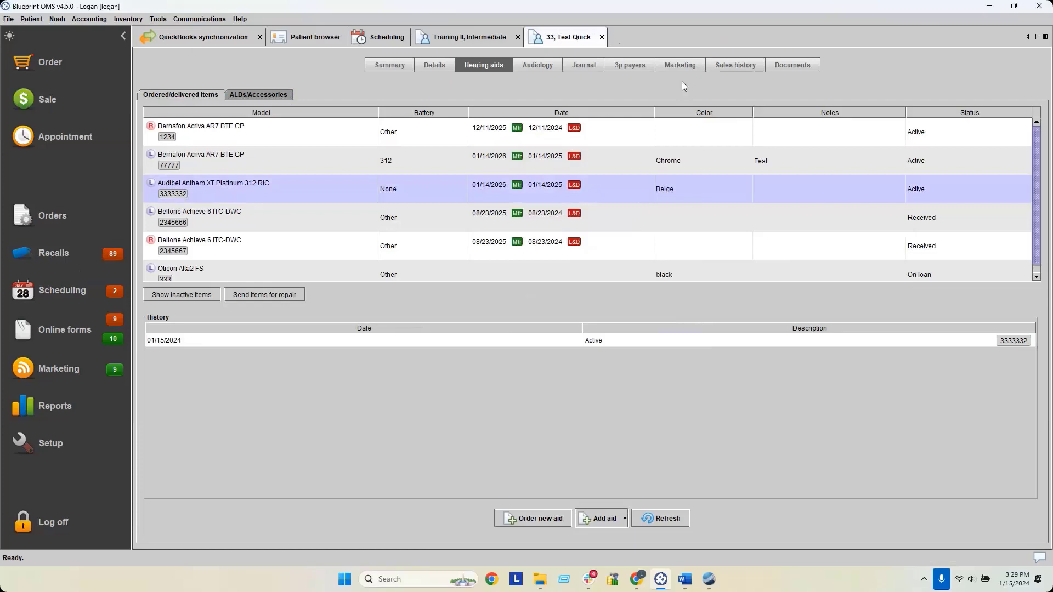
Open the patient's sales history and examine the return options for the 11/01/2023 Anthem XT Platinum 312 RIC sale.
{"action": "left_click", "coordinate": [724, 65]}
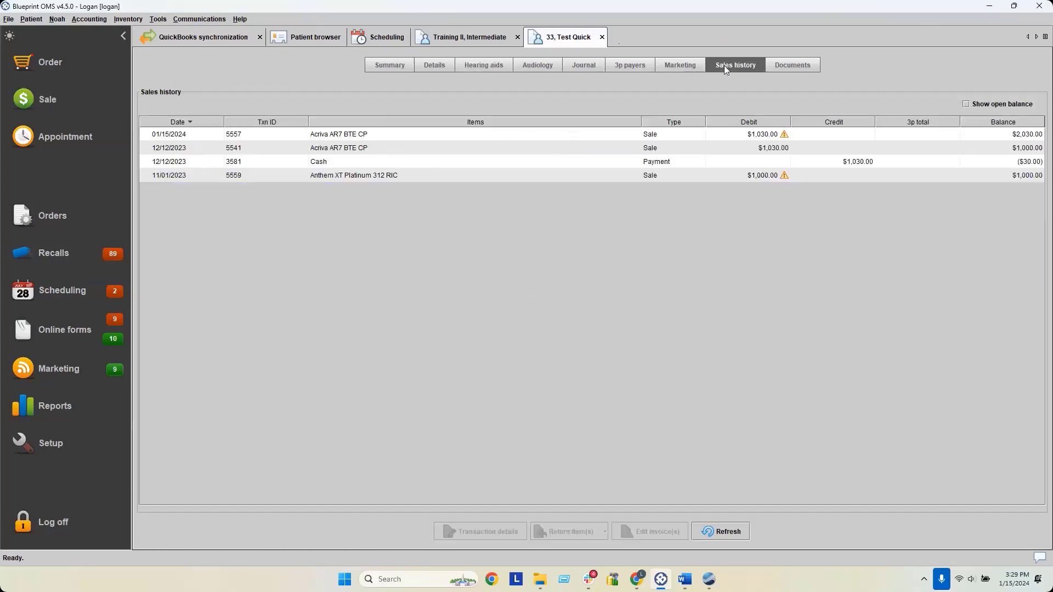
{"action": "left_click", "coordinate": [693, 179]}
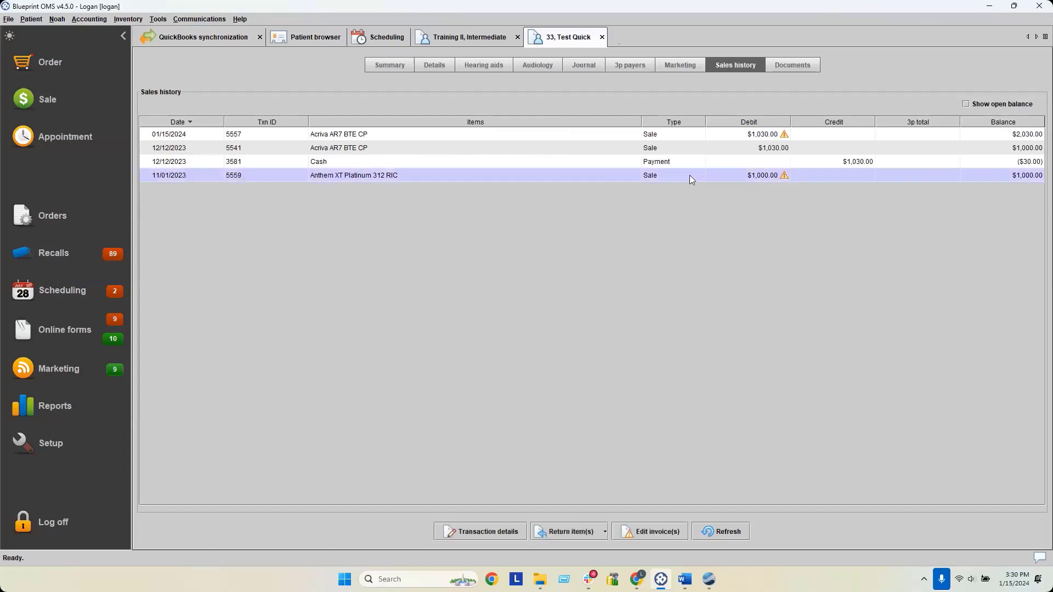
{"action": "right_click", "coordinate": [699, 174]}
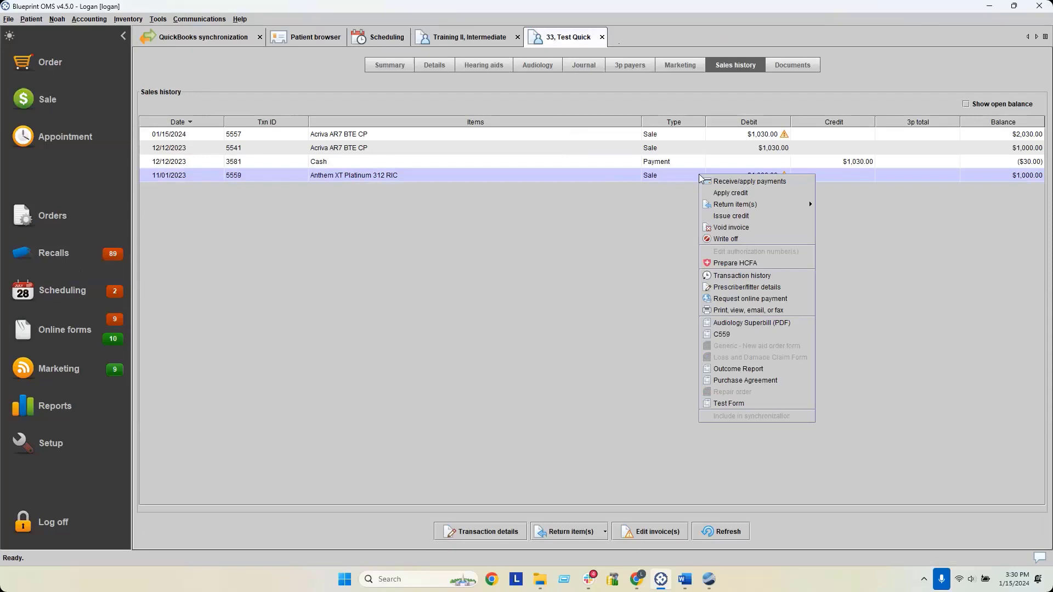
{"action": "mouse_move", "coordinate": [801, 204]}
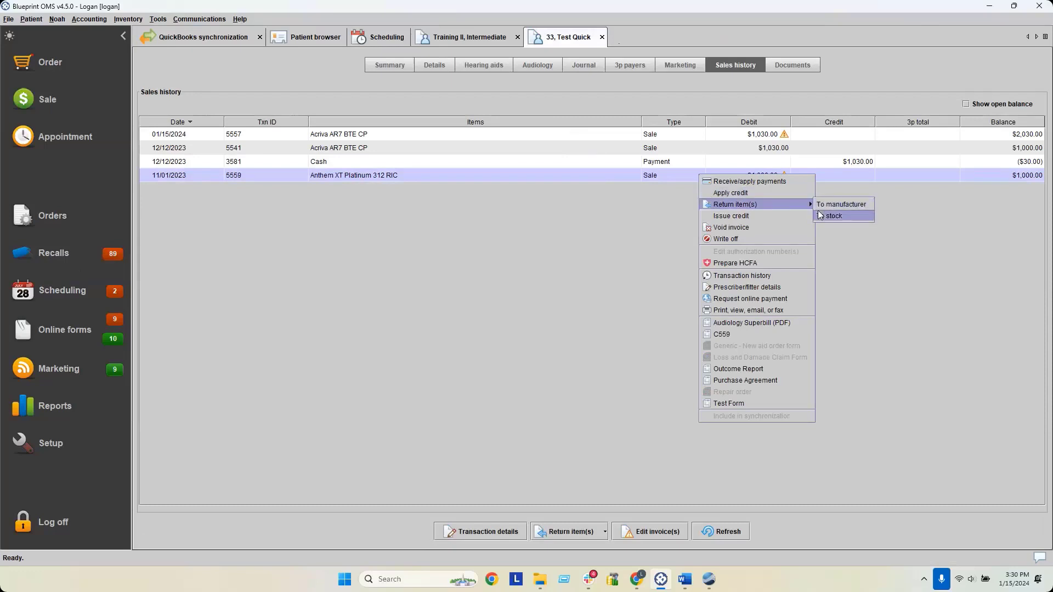
{"action": "left_click", "coordinate": [880, 261]}
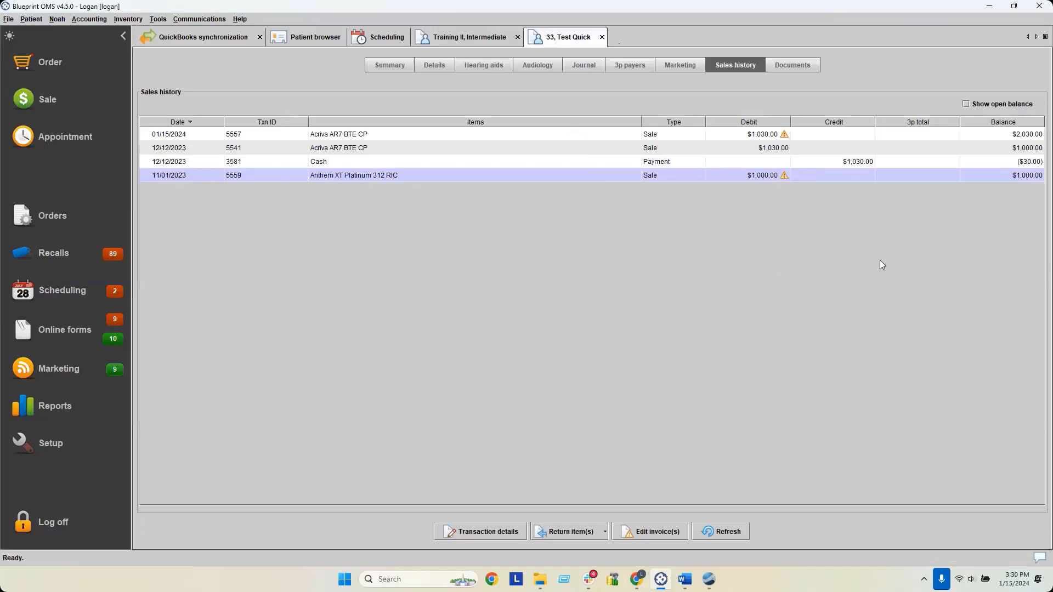
Start a return to the manufacturer for the 11/01/2023 Anthem XT Platinum 312 RIC sale with the reason Aid malfunctioning.
{"action": "right_click", "coordinate": [706, 177]}
{"action": "mouse_move", "coordinate": [709, 204]}
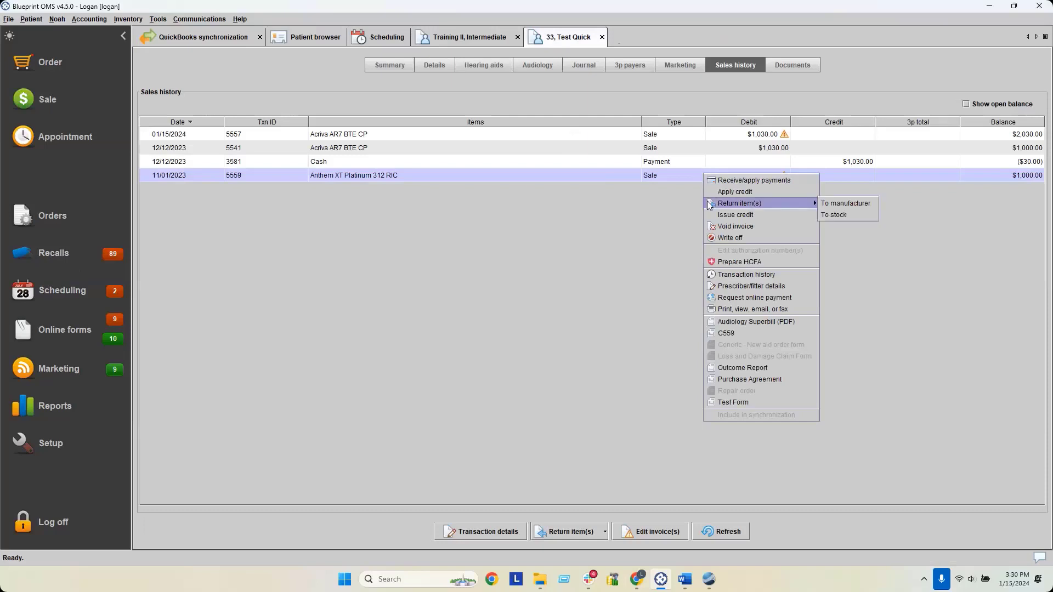
{"action": "left_click", "coordinate": [838, 203]}
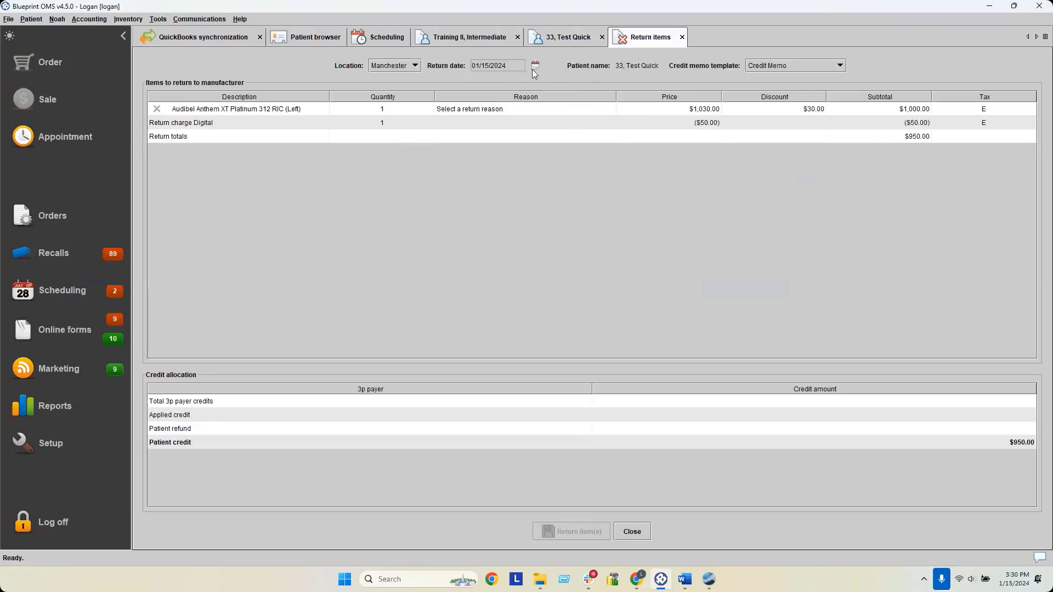
{"action": "left_click", "coordinate": [501, 112]}
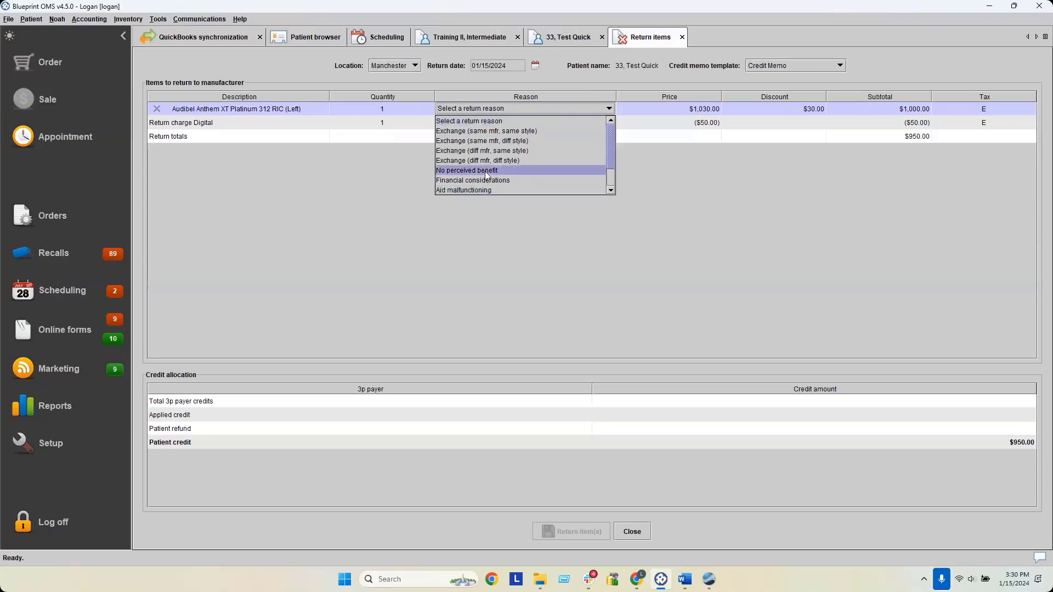
{"action": "left_click", "coordinate": [490, 190]}
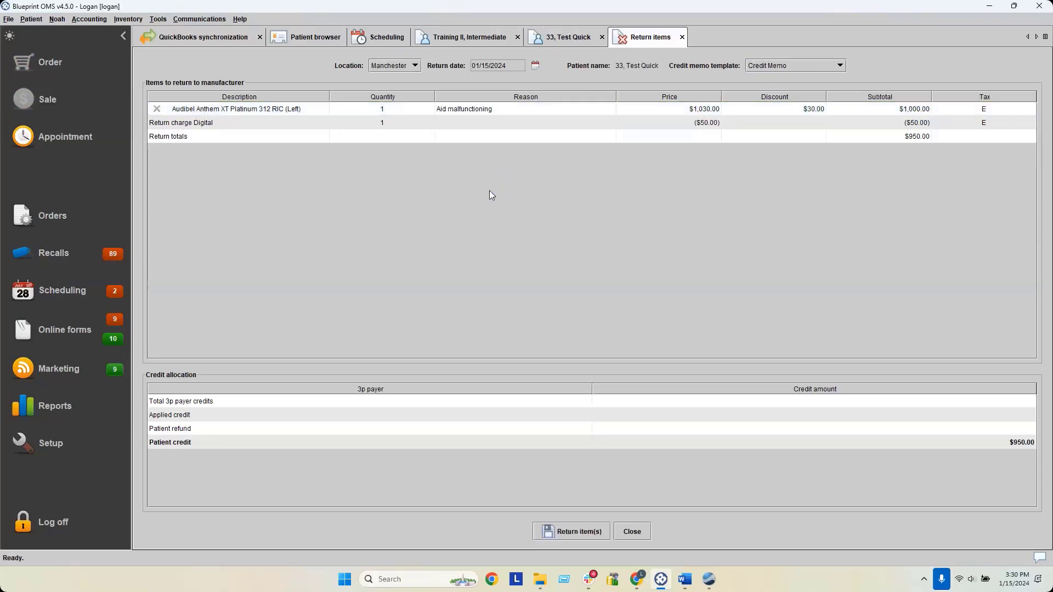
Review the return's price and total, and compare them with the open balance of the 11/01/2023 sale in the sales history.
{"action": "left_click", "coordinate": [706, 111]}
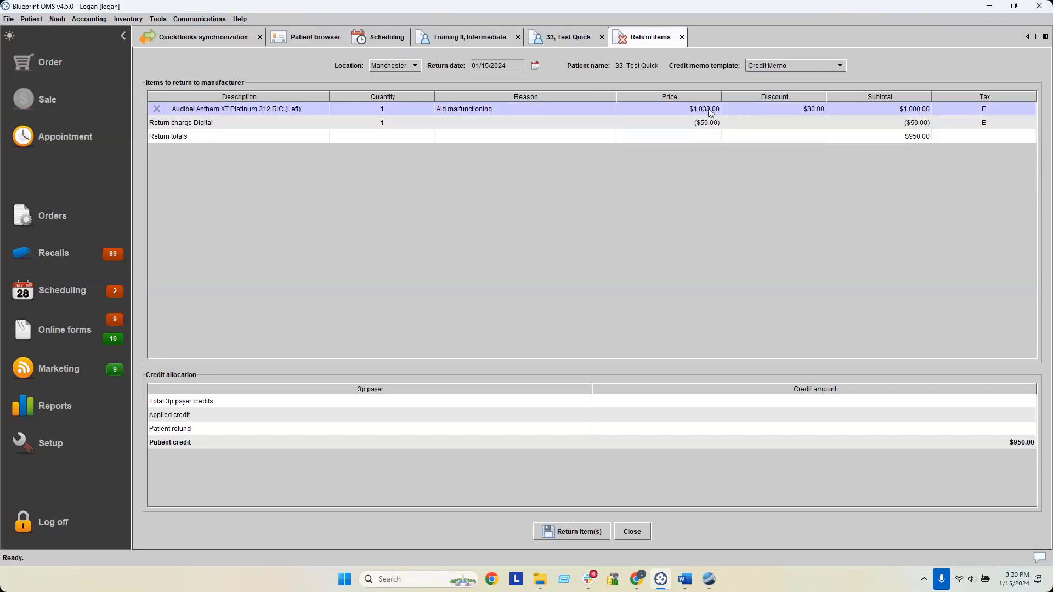
{"action": "left_click", "coordinate": [902, 138]}
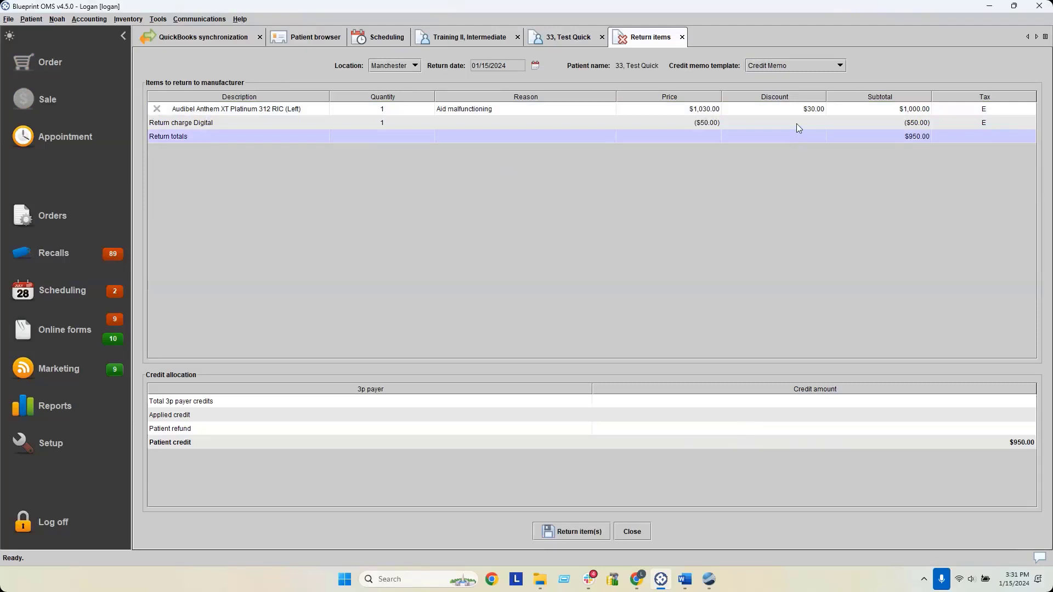
{"action": "left_click", "coordinate": [577, 38]}
{"action": "mouse_move", "coordinate": [771, 182]}
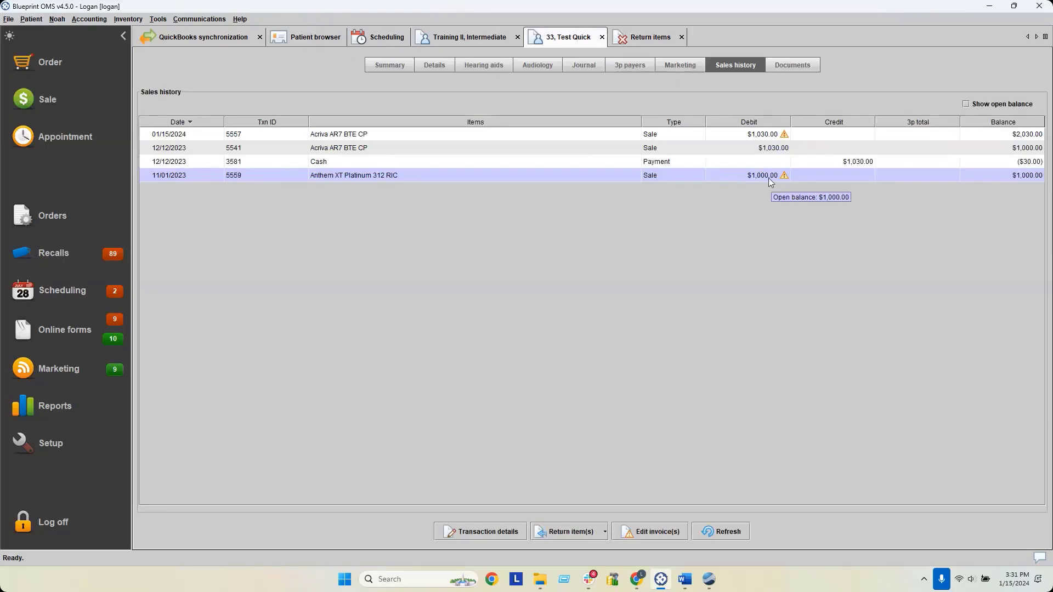
{"action": "left_click", "coordinate": [651, 38]}
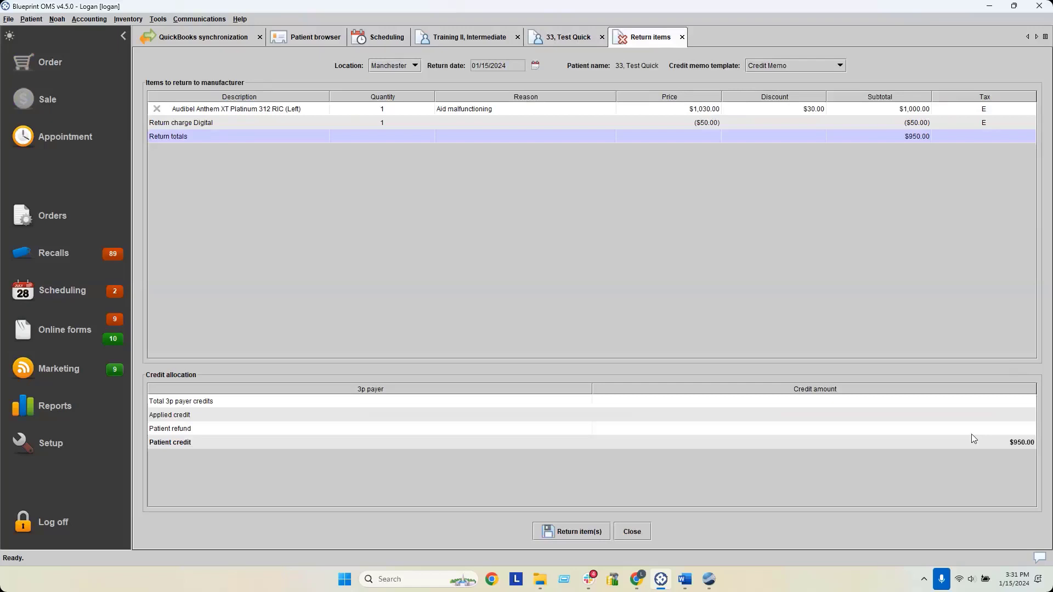
Try a Digital return charge of 0.00 and restore the charge to 50.00.
{"action": "double_click", "coordinate": [700, 124]}
{"action": "type", "text": "0.00"}
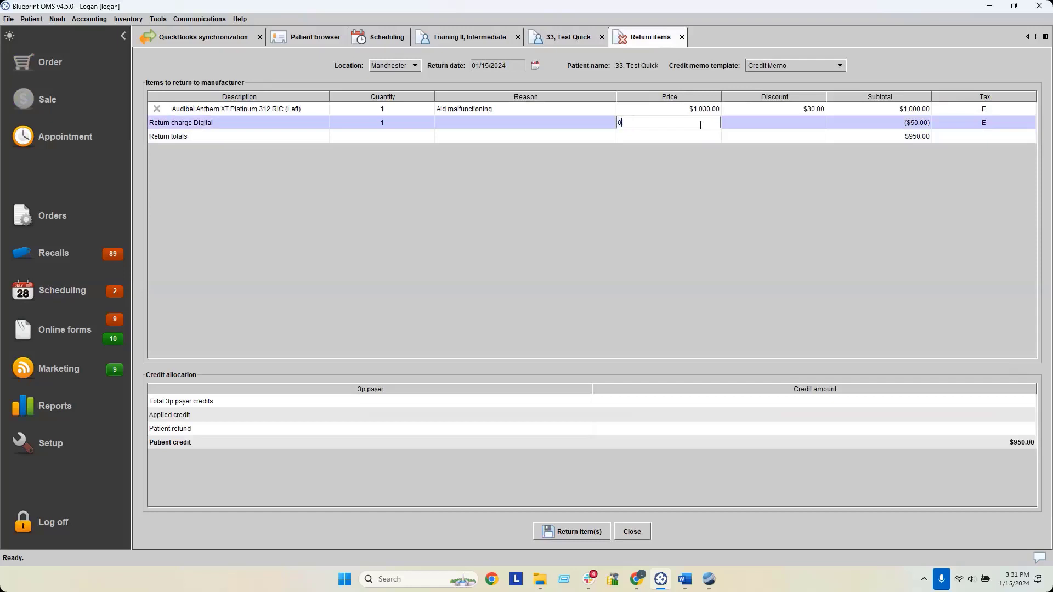
{"action": "key", "text": "Return"}
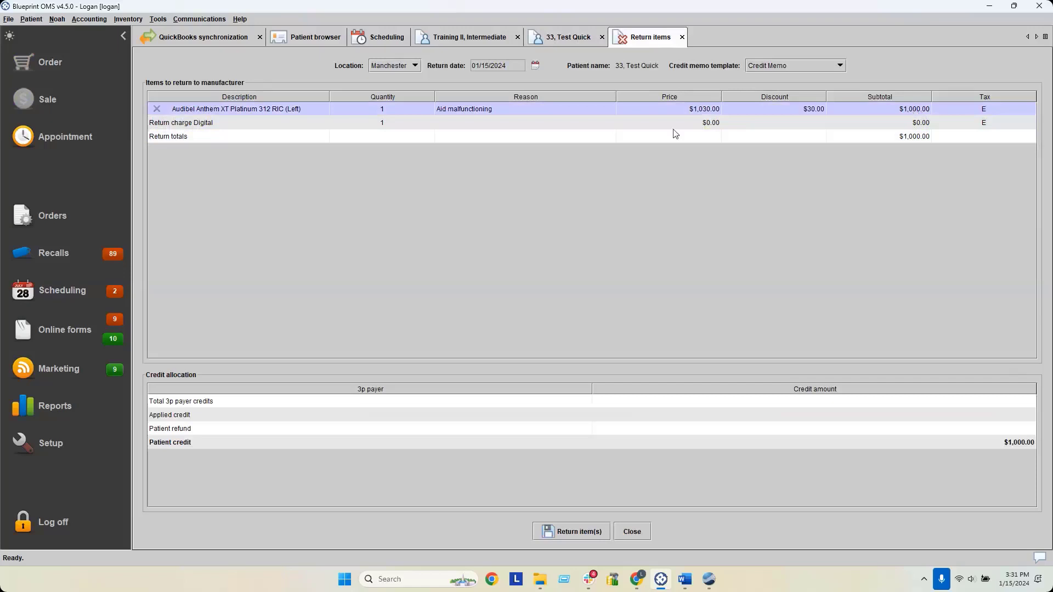
{"action": "left_click", "coordinate": [702, 122]}
{"action": "type", "text": "50"}
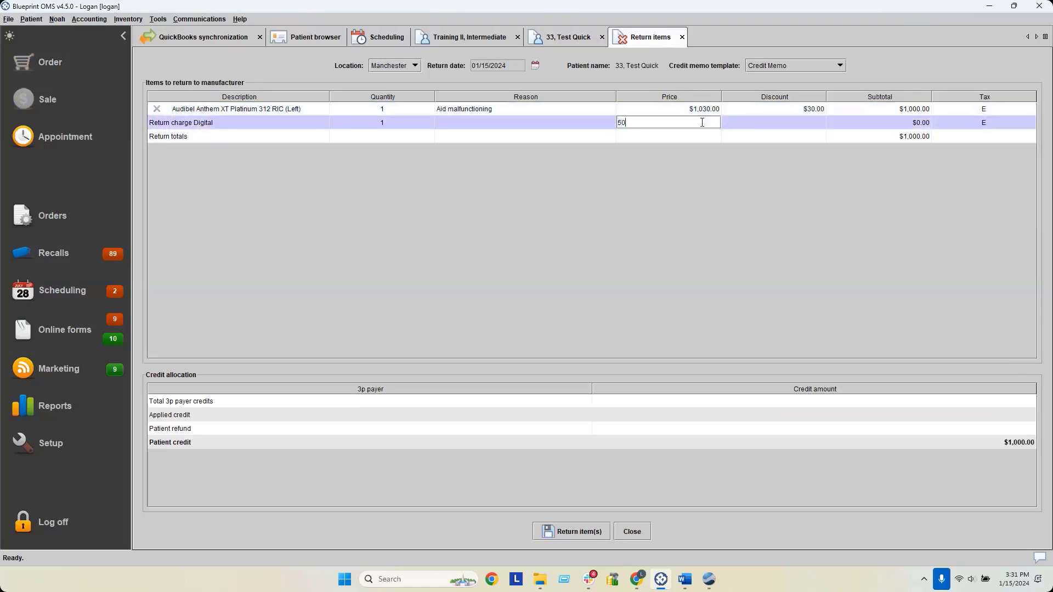
{"action": "type", "text": ".00"}
{"action": "key", "text": "Return"}
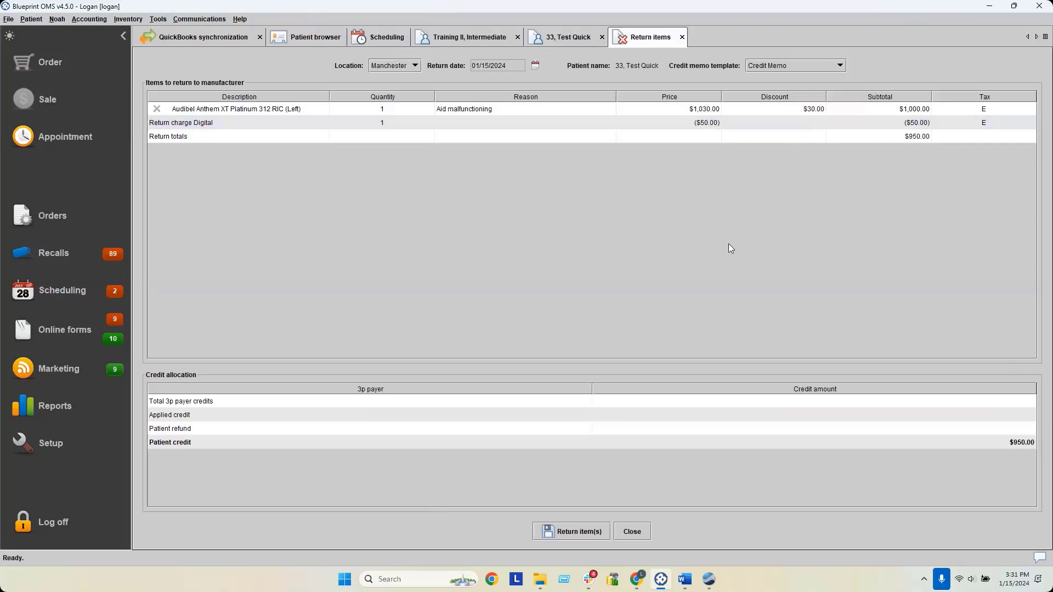
Waive the Digital return charge by setting it to 0.00 and process the Anthem aid's return, closing the generated credit documents.
{"action": "left_click", "coordinate": [709, 123]}
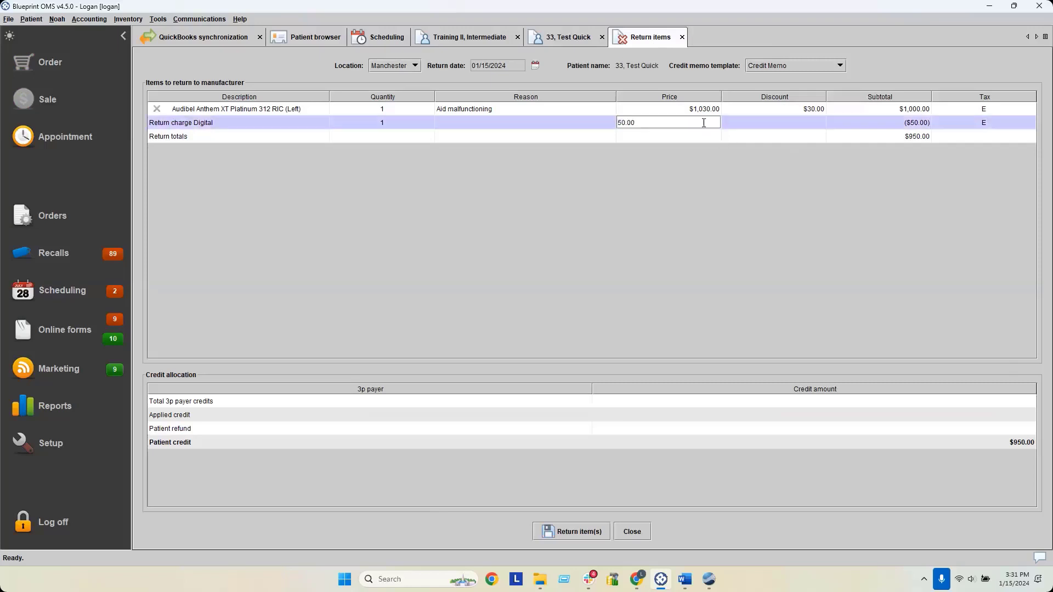
{"action": "type", "text": "0.00"}
{"action": "key", "text": "Return"}
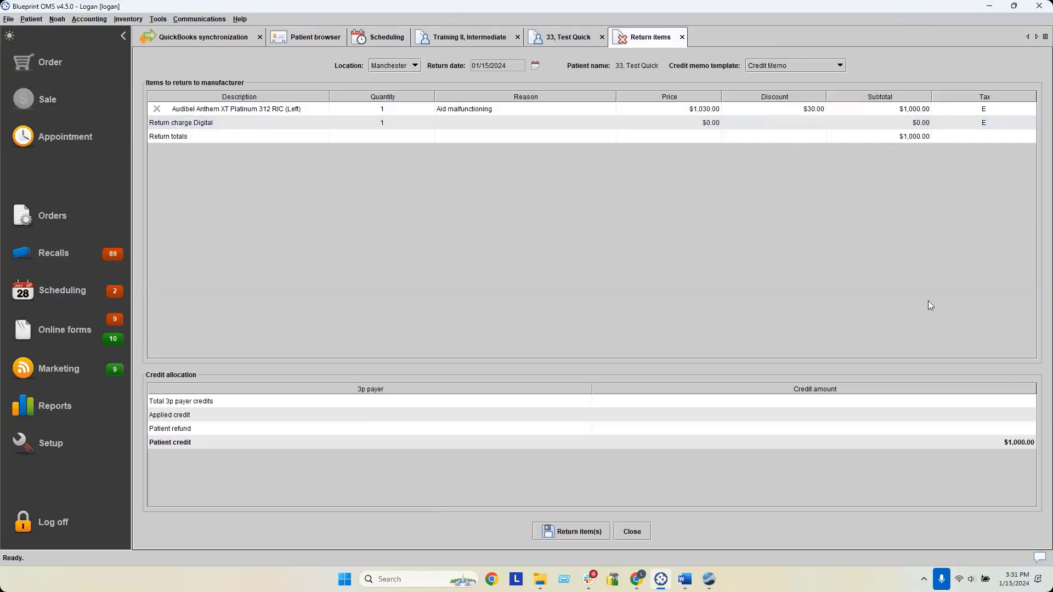
{"action": "left_click", "coordinate": [914, 140]}
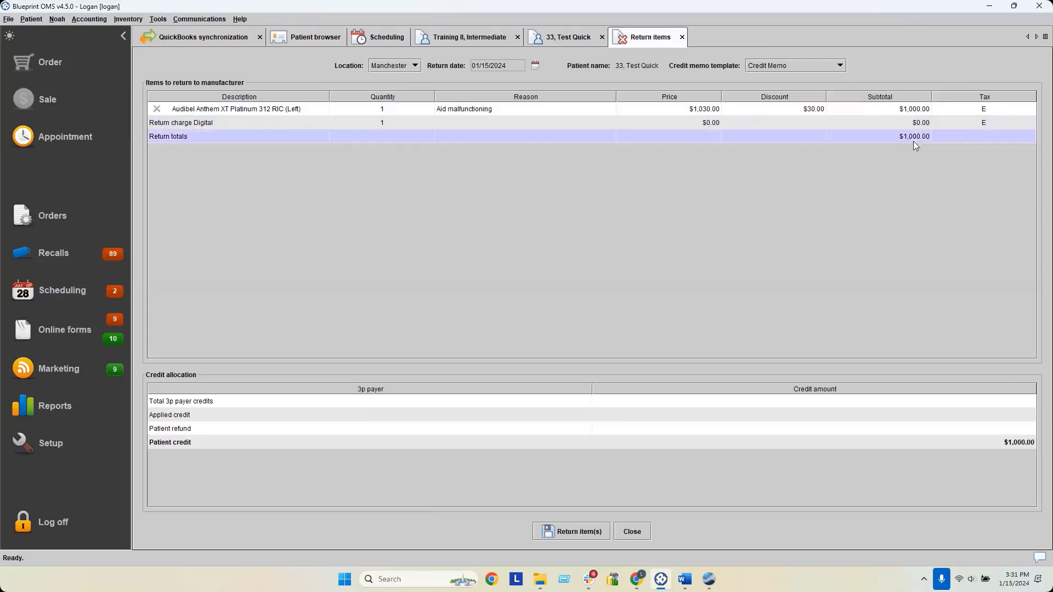
{"action": "left_click", "coordinate": [911, 110]}
{"action": "left_click", "coordinate": [558, 533]}
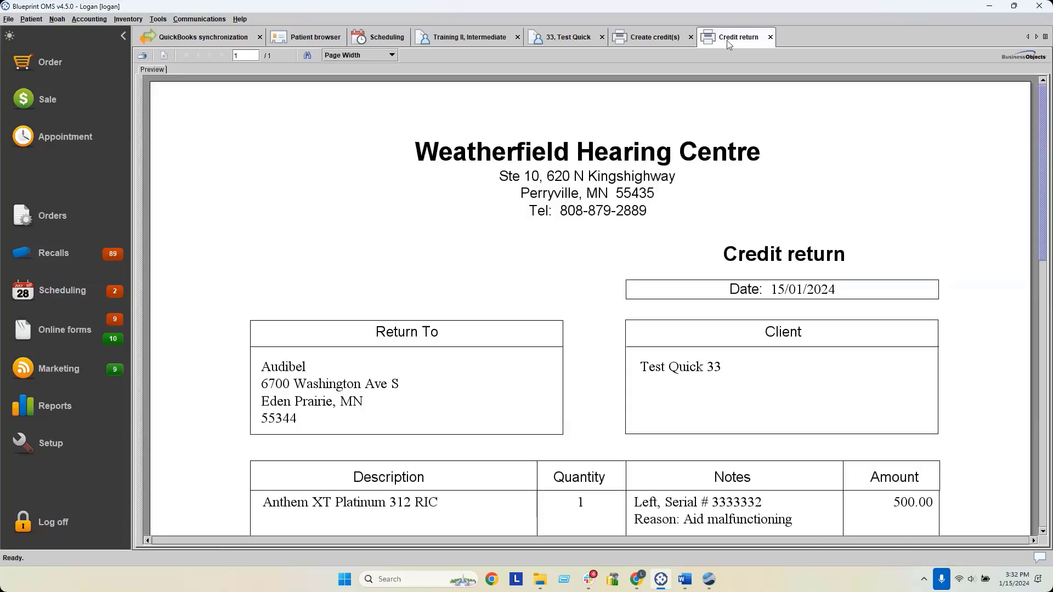
{"action": "left_click", "coordinate": [690, 36]}
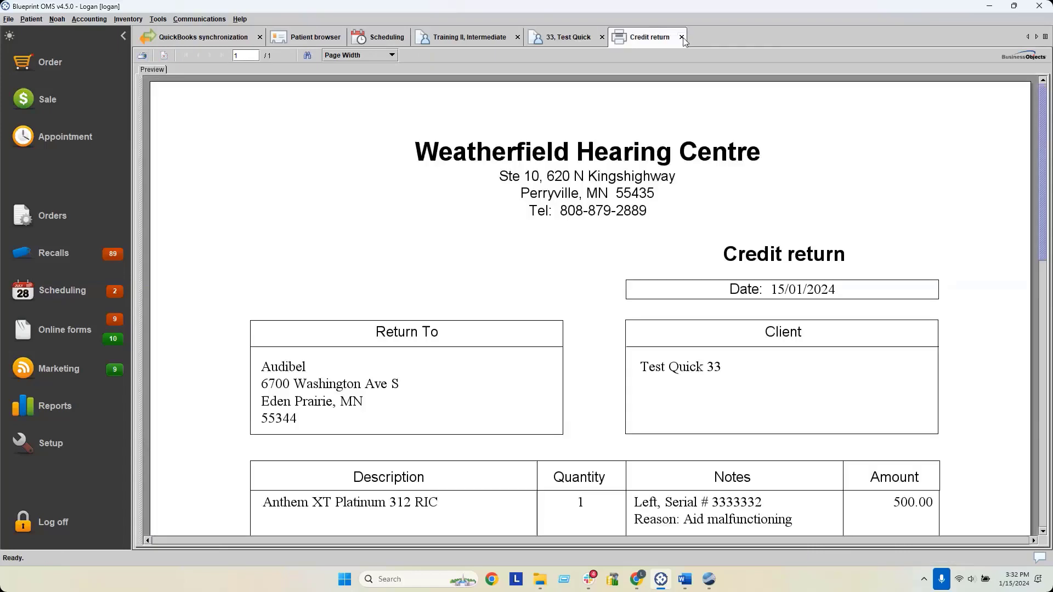
{"action": "left_click", "coordinate": [682, 37]}
Compare the Anthem return with its 11/01/2023 sale and examine the credits applied in that sale's transaction history.
{"action": "left_click", "coordinate": [814, 135]}
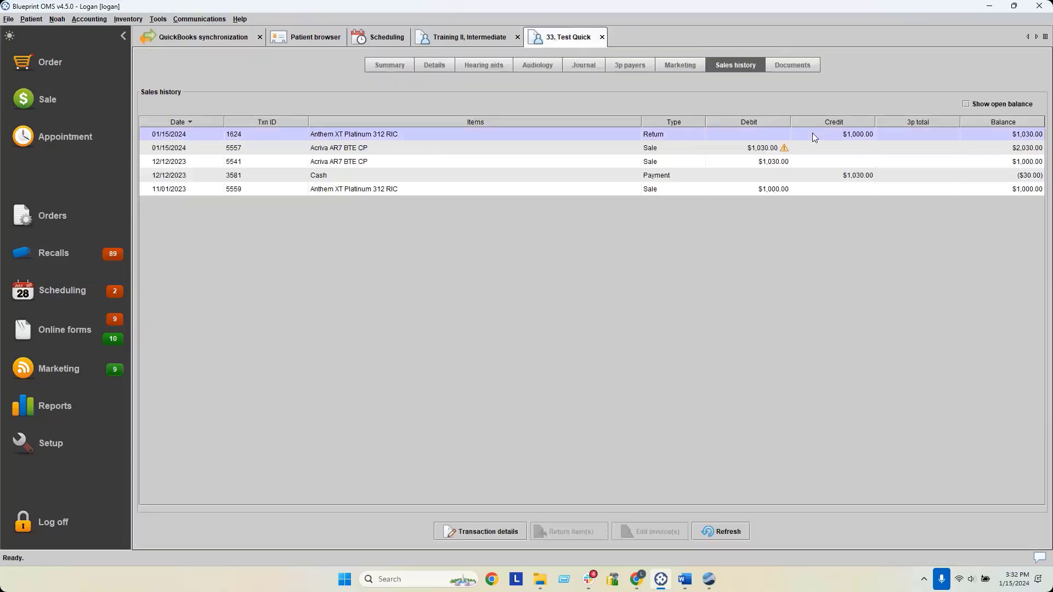
{"action": "left_click", "coordinate": [775, 189]}
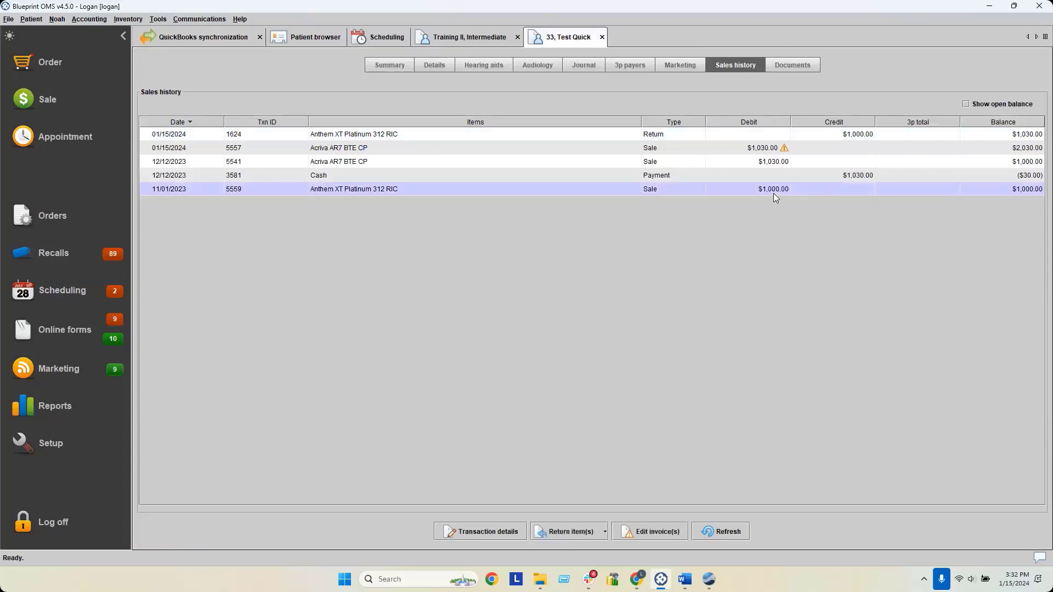
{"action": "left_click", "coordinate": [861, 135]}
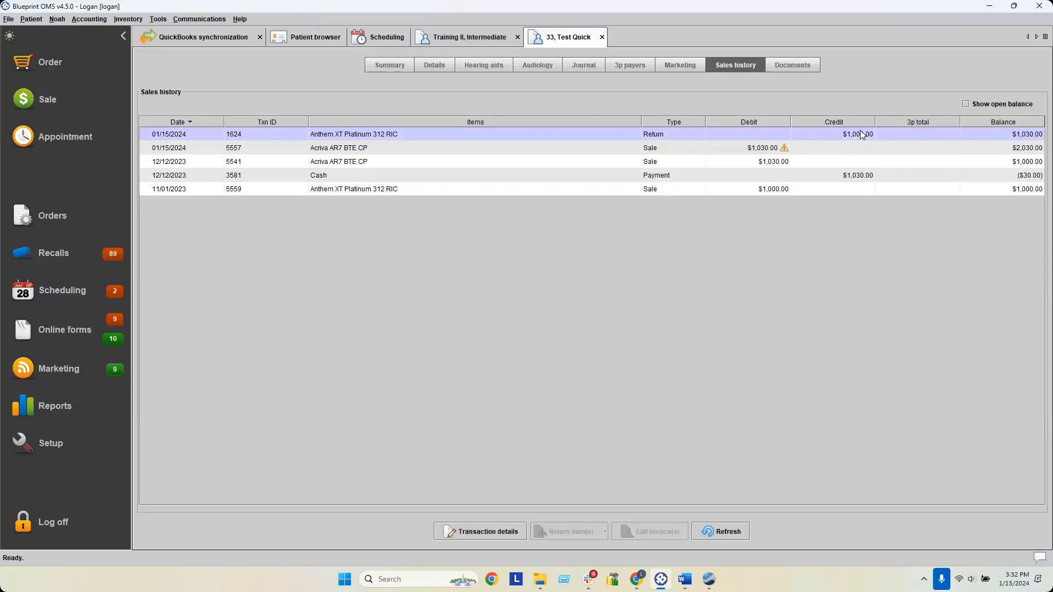
{"action": "right_click", "coordinate": [792, 189]}
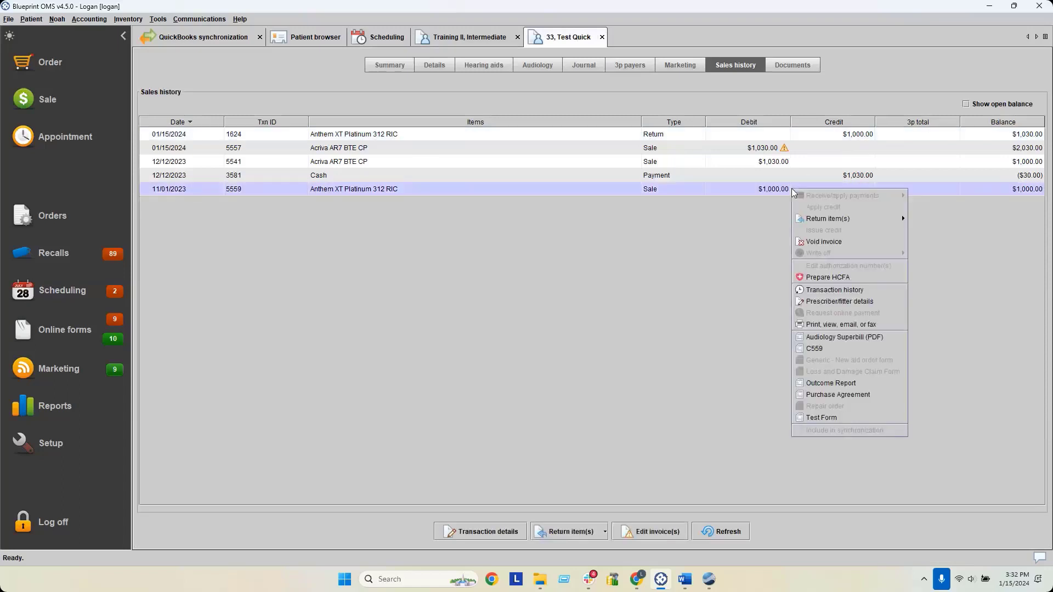
{"action": "left_click", "coordinate": [811, 291]}
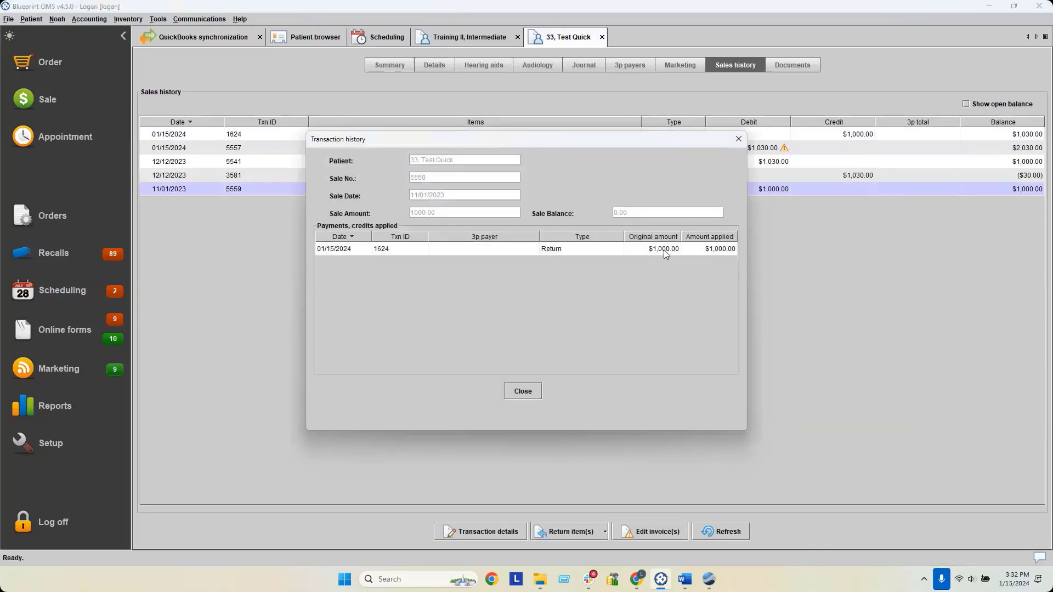
{"action": "left_click", "coordinate": [665, 253]}
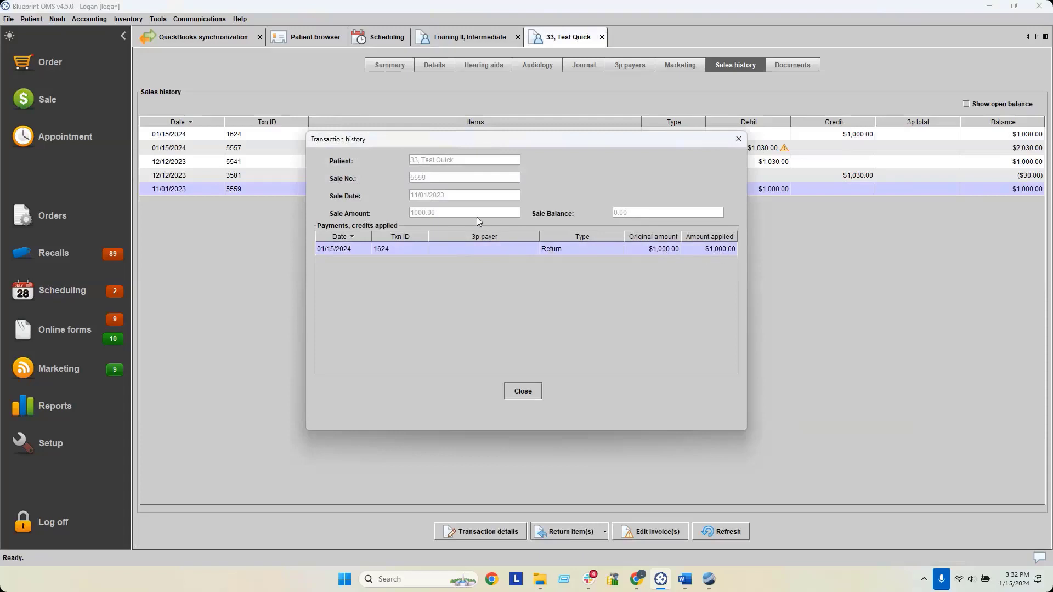
{"action": "left_click", "coordinate": [522, 391]}
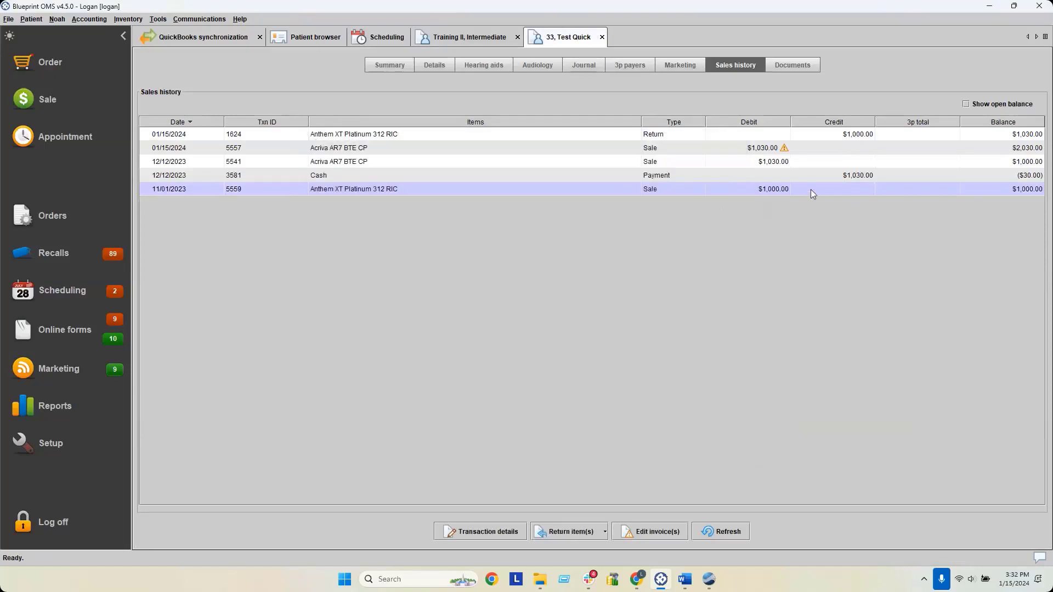
Compare the unpaid Anthem sale and its return credit with the 12/12/2023 Acriva AR7 BTE CP sale and its cash payment.
{"action": "left_click", "coordinate": [845, 137]}
{"action": "left_click", "coordinate": [825, 190]}
{"action": "left_click", "coordinate": [845, 136]}
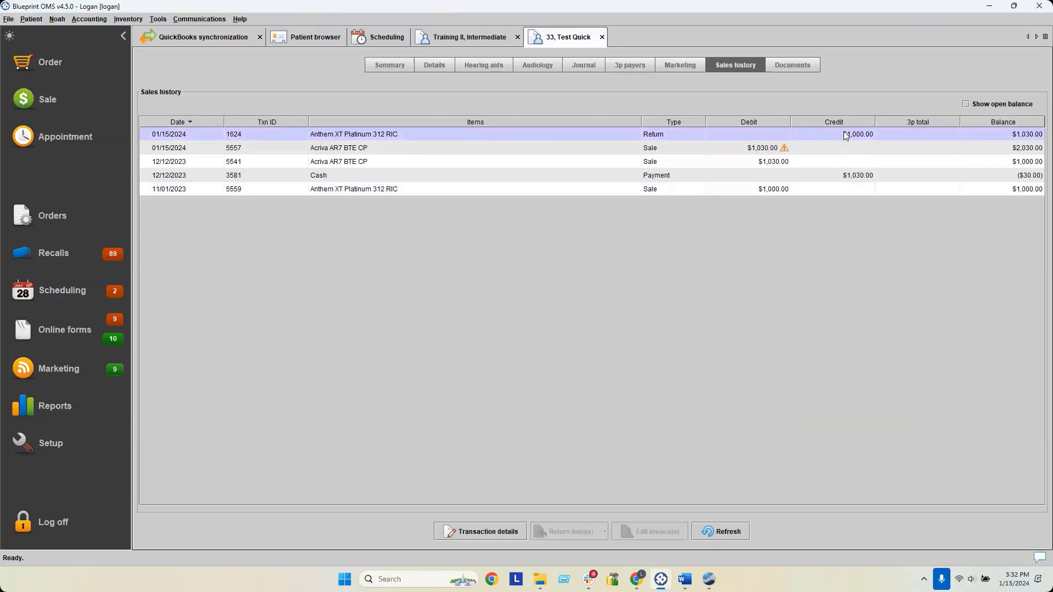
{"action": "left_click", "coordinate": [779, 191]}
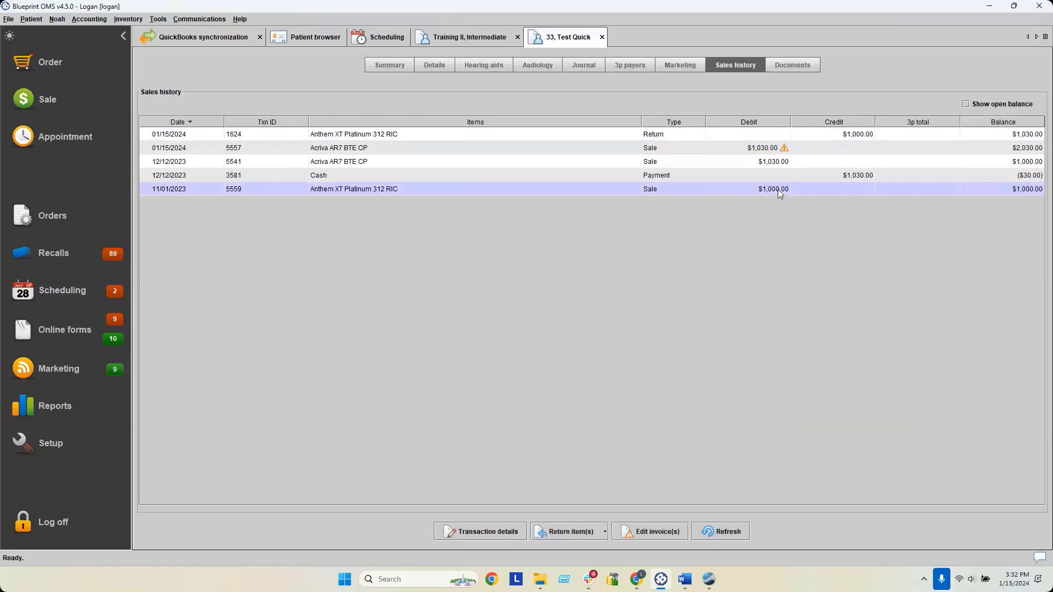
{"action": "left_click", "coordinate": [773, 177]}
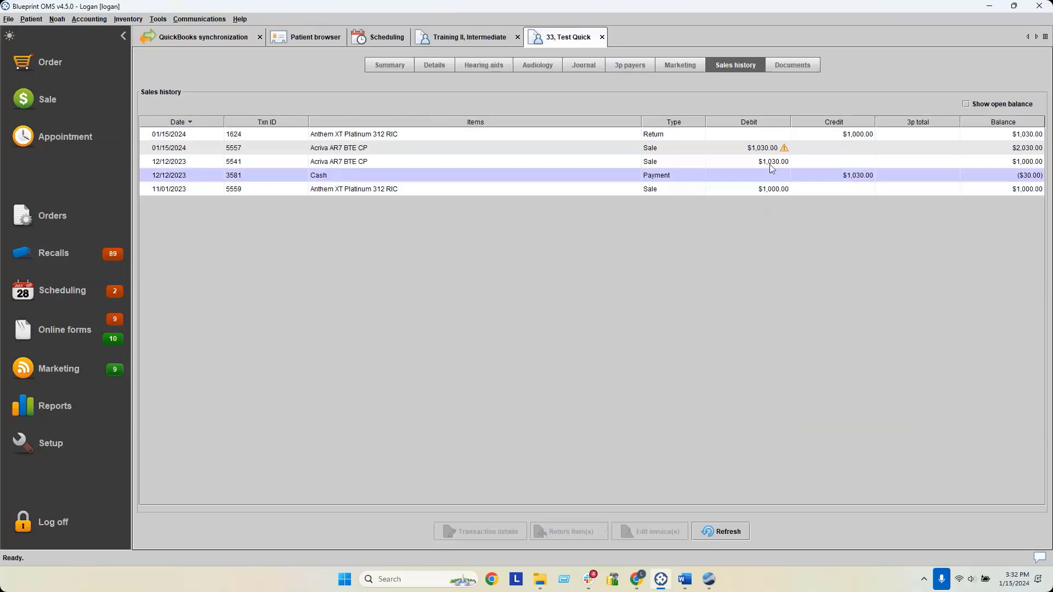
{"action": "left_click", "coordinate": [770, 165]}
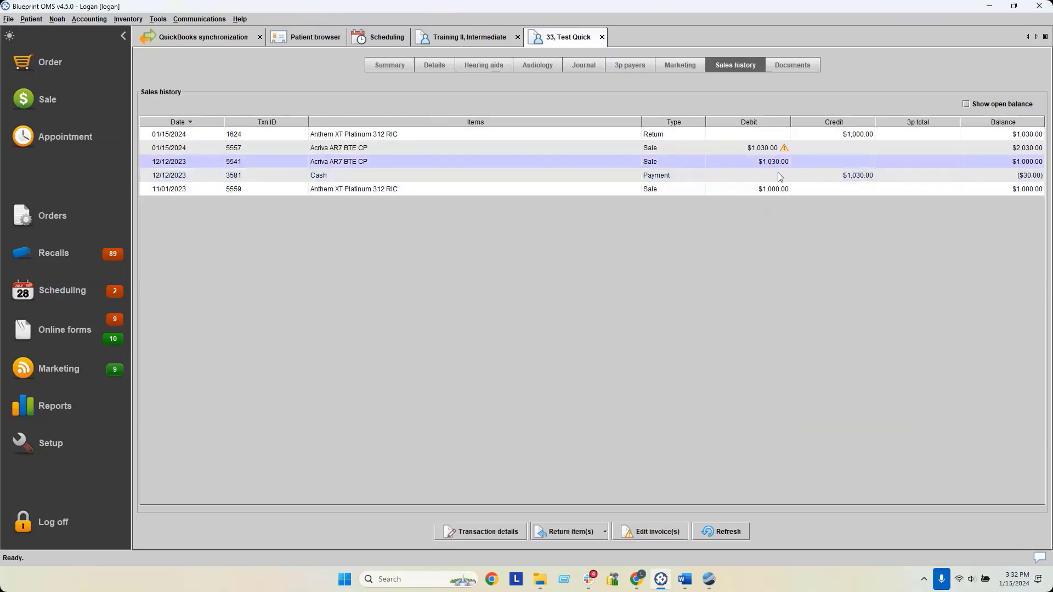
{"action": "left_click", "coordinate": [778, 173]}
Start a manufacturer return for the 12/12/2023 Acriva AR7 BTE CP sale with the reason Exchange (same mfr, same style).
{"action": "left_click", "coordinate": [775, 163]}
{"action": "right_click", "coordinate": [776, 164]}
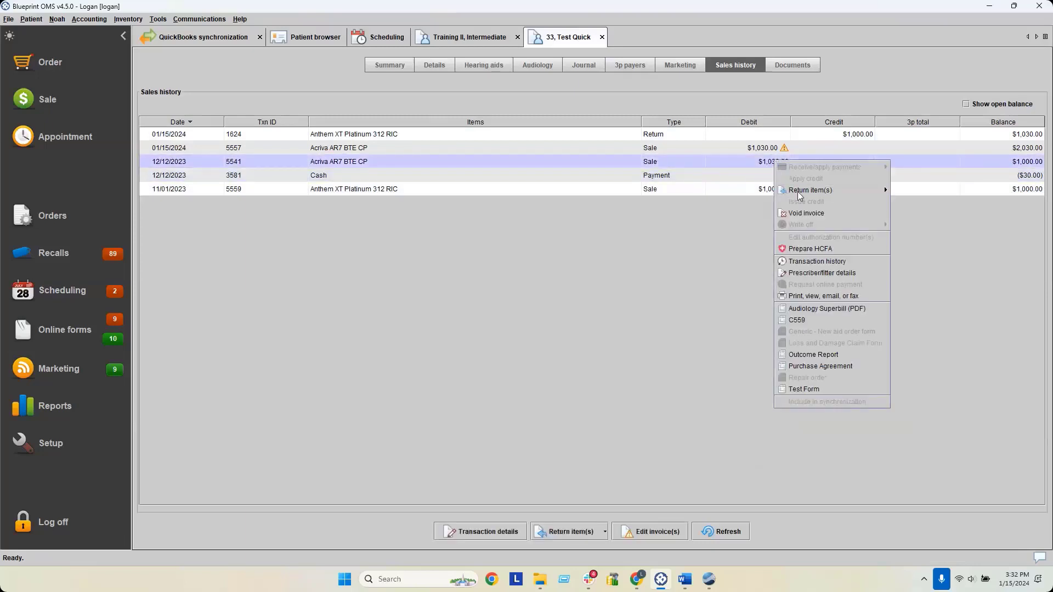
{"action": "mouse_move", "coordinate": [817, 191]}
{"action": "left_click", "coordinate": [899, 190]}
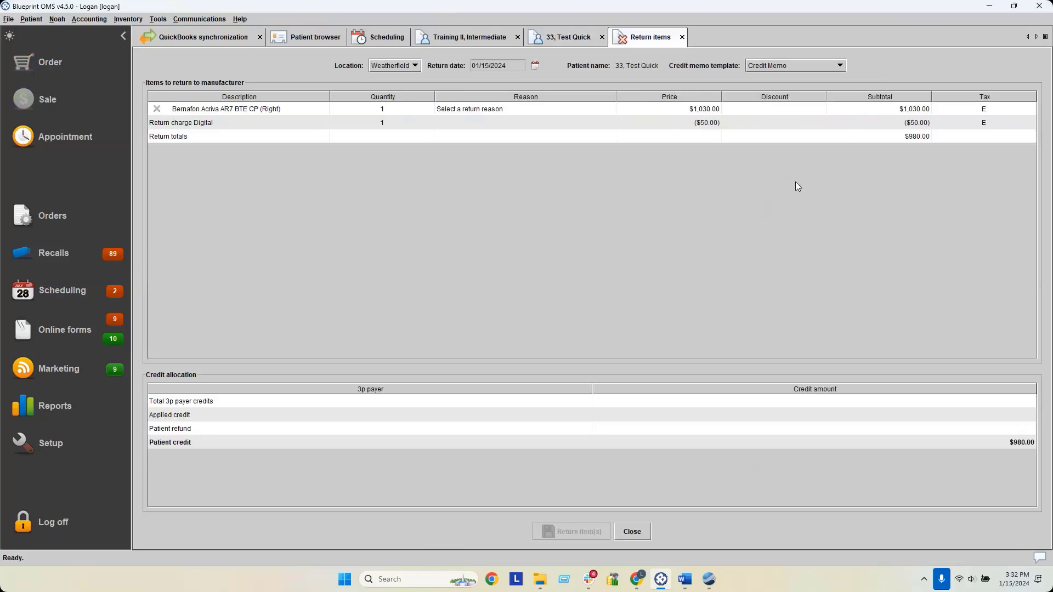
{"action": "left_click", "coordinate": [522, 109]}
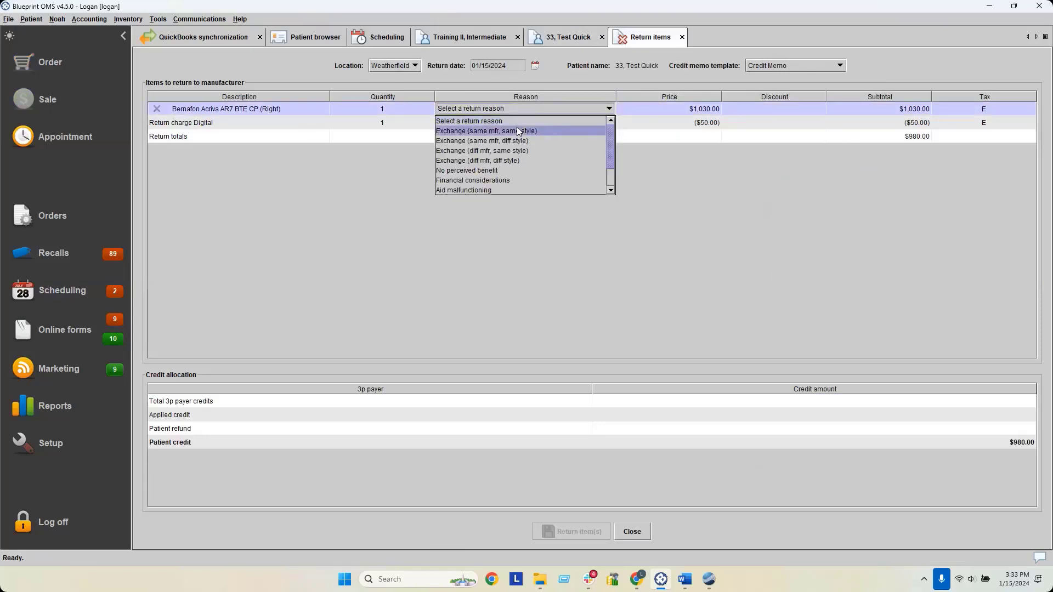
{"action": "left_click", "coordinate": [517, 129]}
Set the Digital return charge on the Acriva AR7 BTE CP return to 0.00 and check the return totals.
{"action": "left_click", "coordinate": [683, 125]}
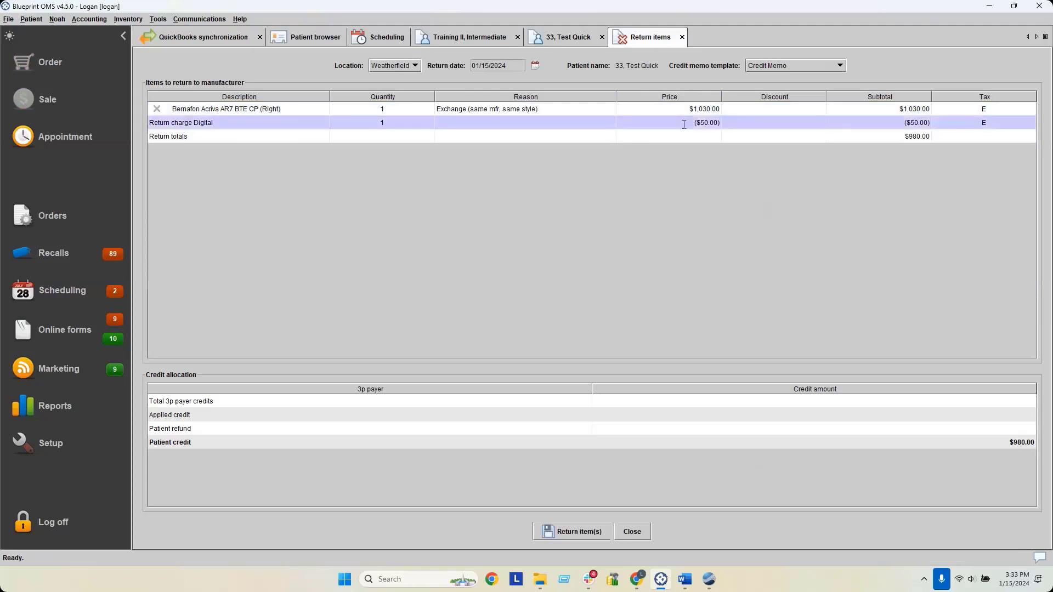
{"action": "left_click", "coordinate": [684, 124]}
{"action": "type", "text": "0.00"}
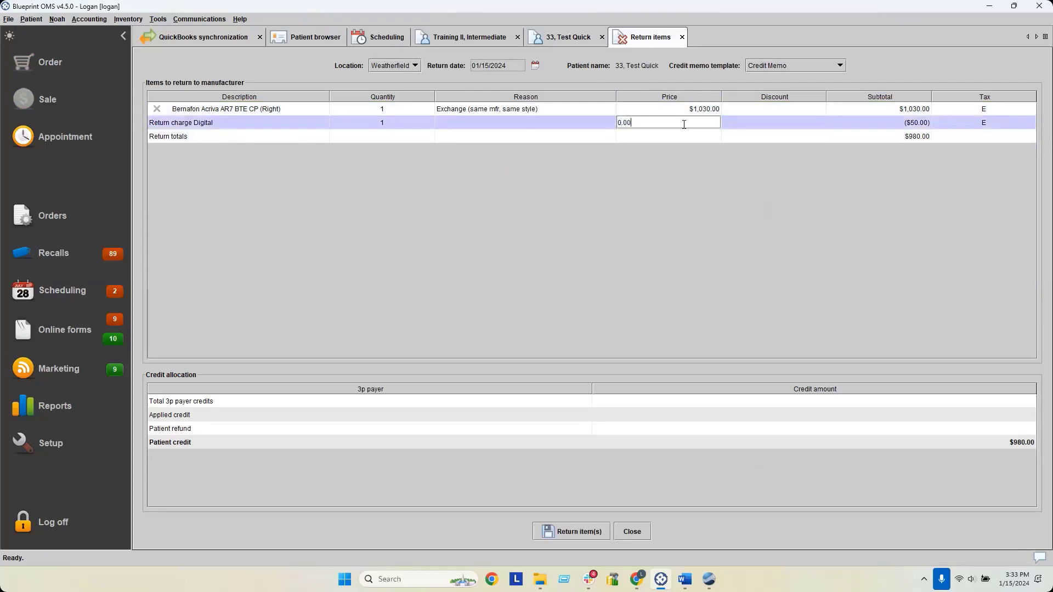
{"action": "key", "text": "Return"}
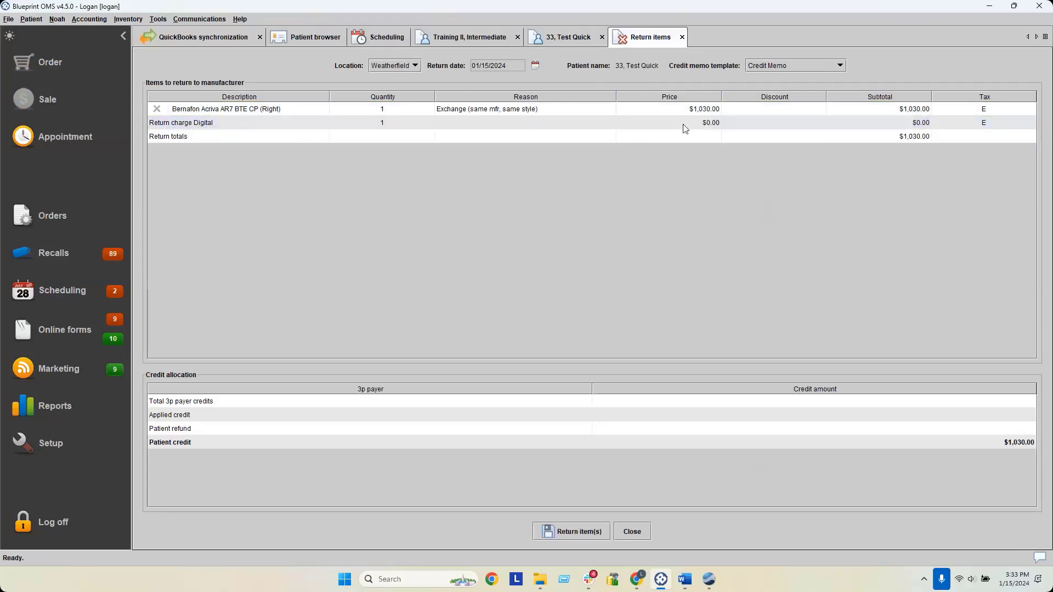
{"action": "left_click", "coordinate": [889, 141]}
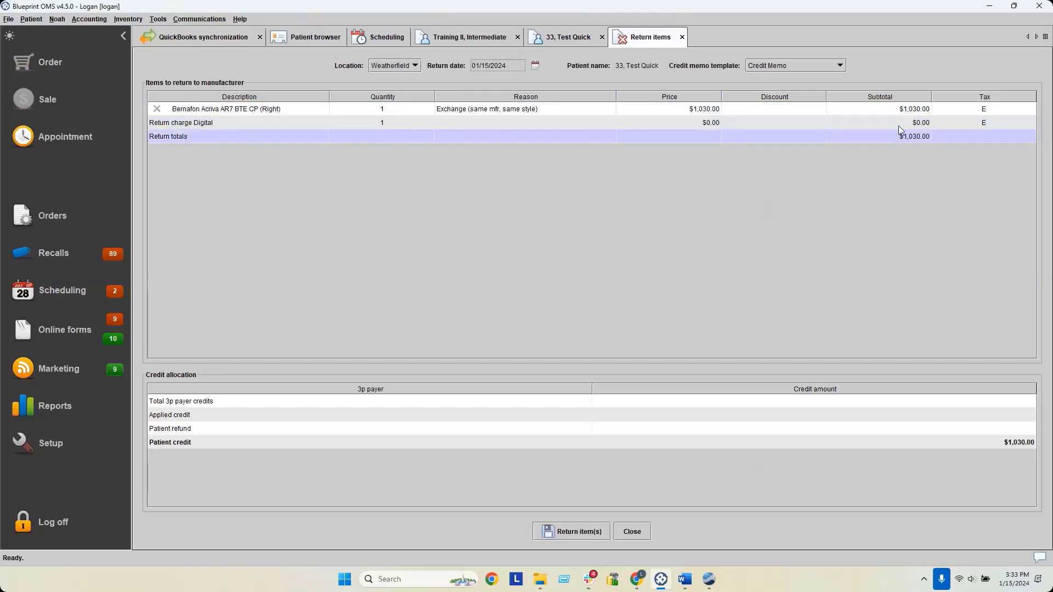
Process the Acriva AR7 BTE CP return to the manufacturer without issuing a refund, and close the credit memo.
{"action": "left_click", "coordinate": [906, 111]}
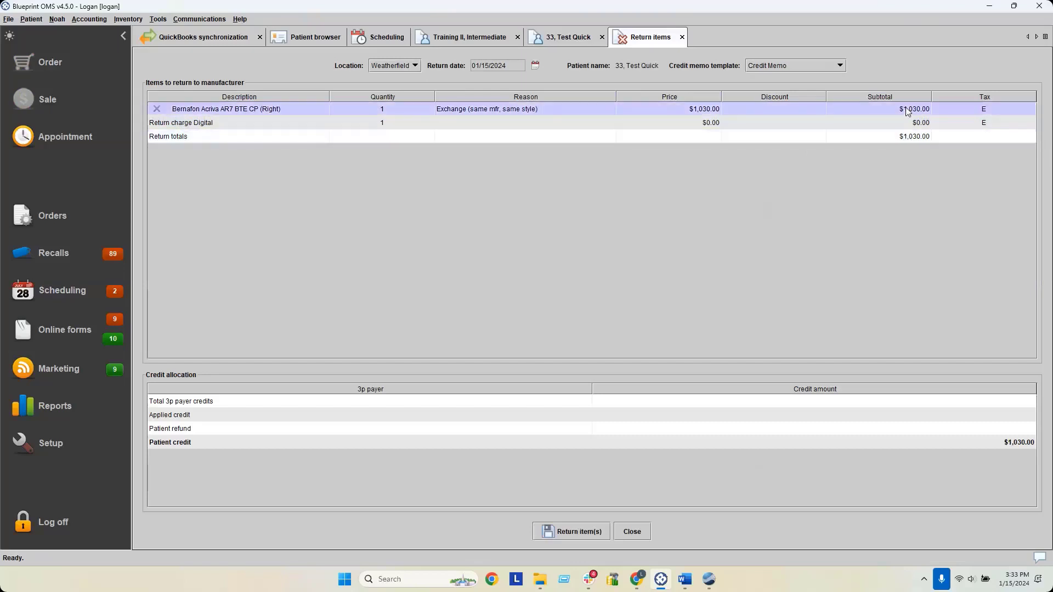
{"action": "left_click", "coordinate": [912, 138]}
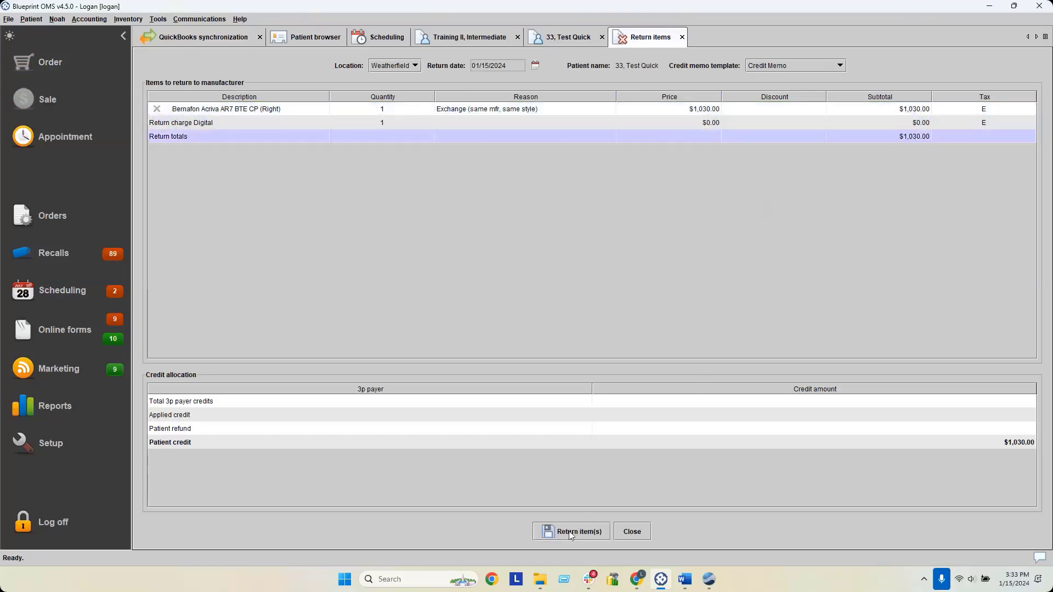
{"action": "left_click", "coordinate": [569, 533]}
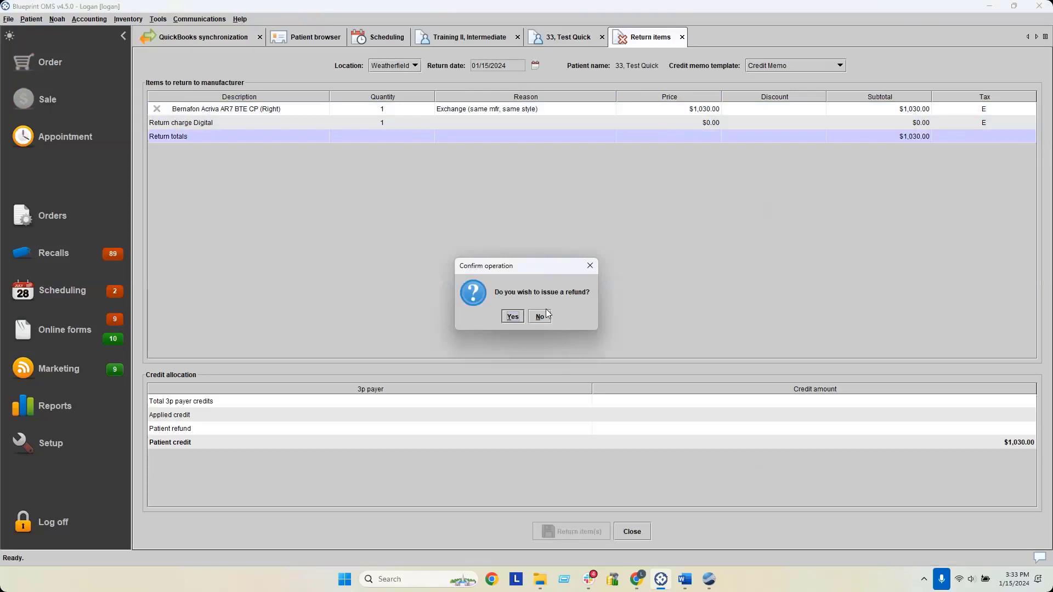
{"action": "left_click_drag", "start_coordinate": [536, 266], "coordinate": [719, 273]}
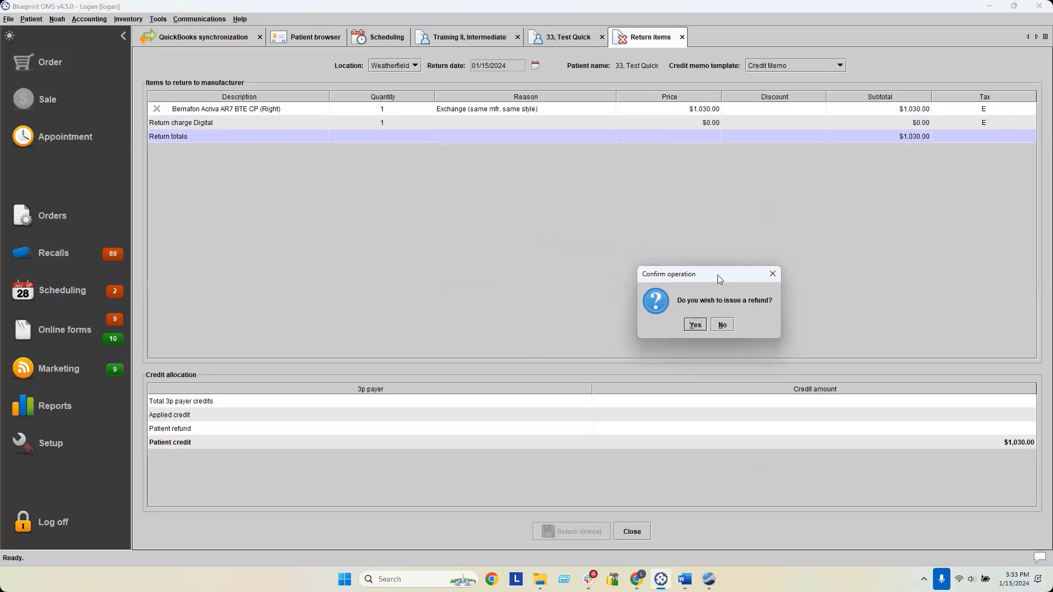
{"action": "left_click_drag", "start_coordinate": [717, 275], "coordinate": [628, 245]}
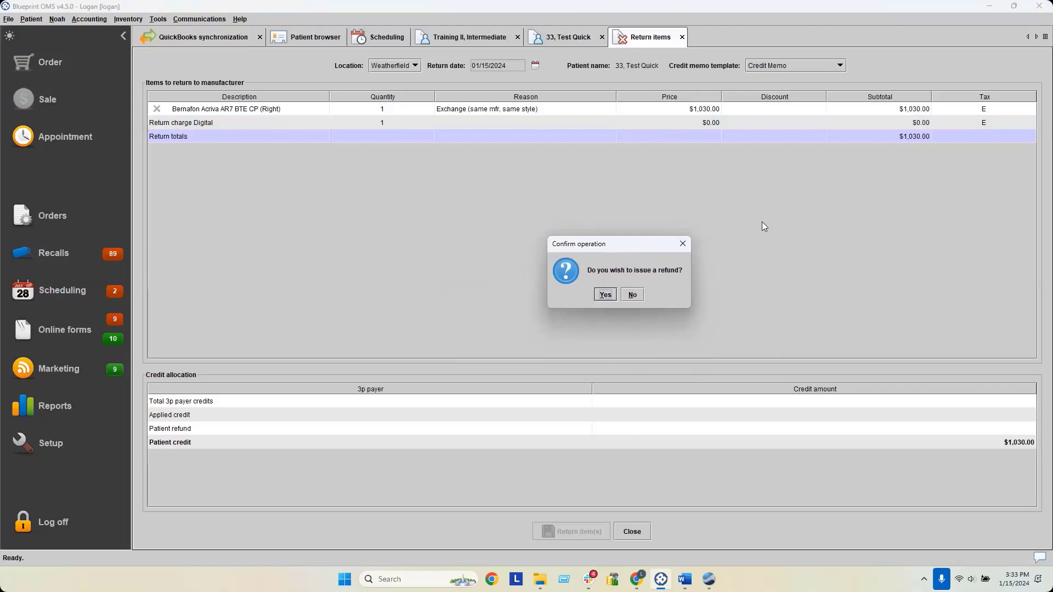
{"action": "left_click", "coordinate": [633, 291]}
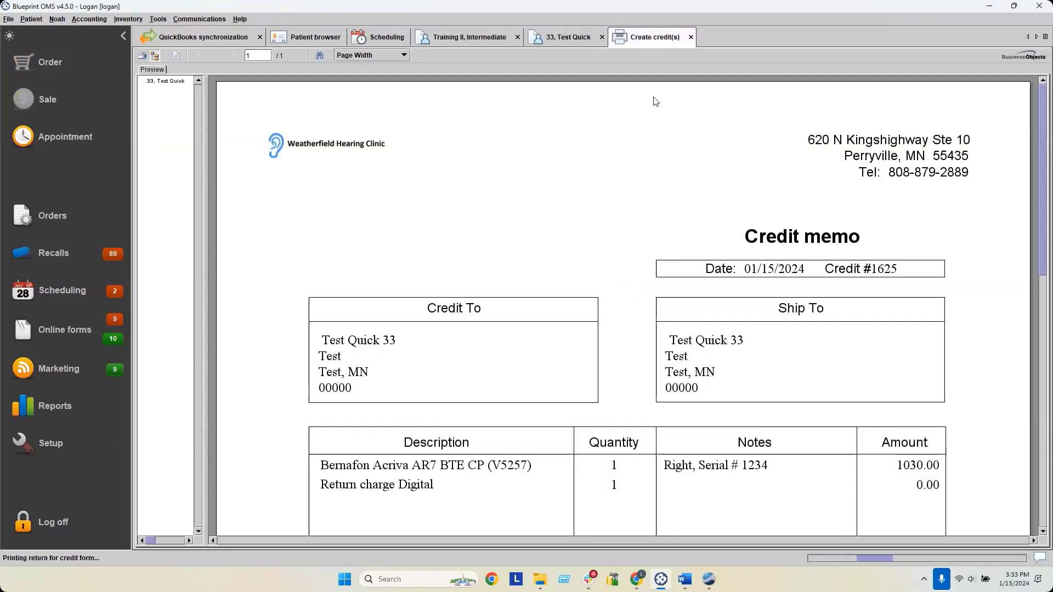
{"action": "left_click", "coordinate": [690, 38]}
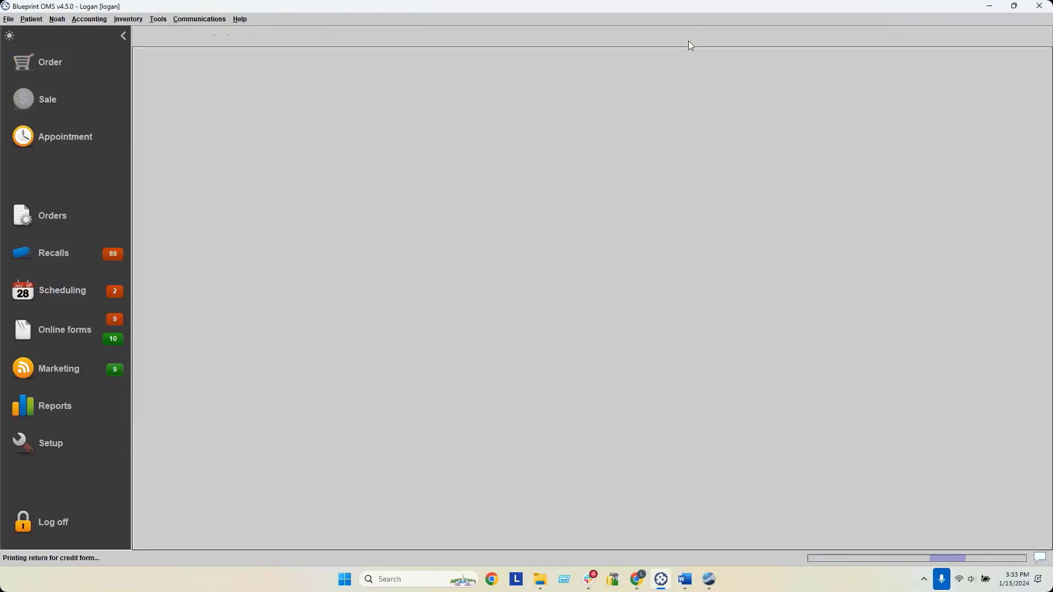
{"action": "left_click", "coordinate": [682, 36]}
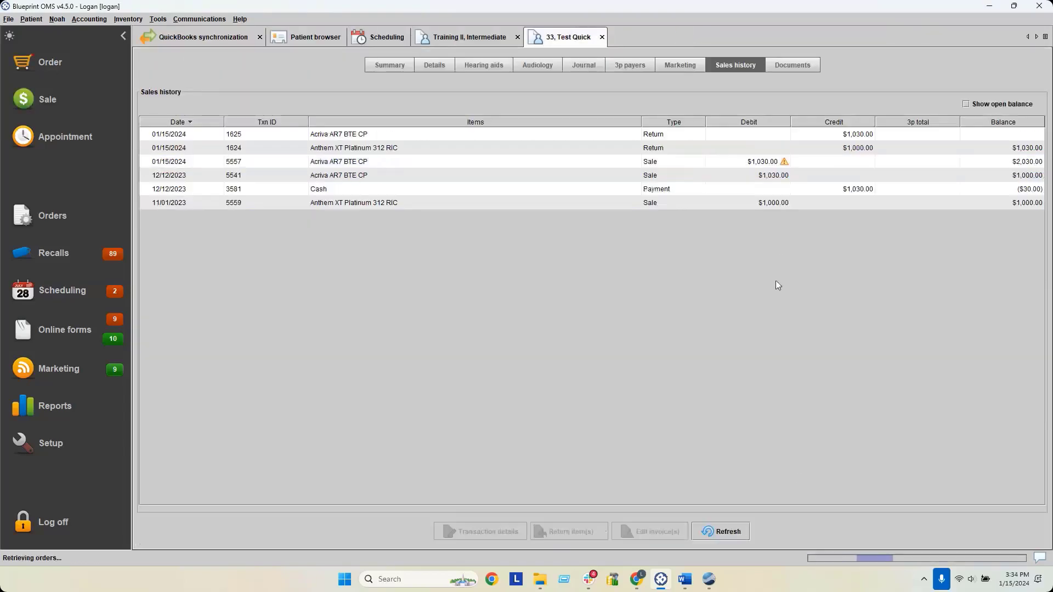
Refresh the sales history and compare the 12/12/2023 Acriva sale and its cash payment with the return credits.
{"action": "left_click", "coordinate": [720, 528]}
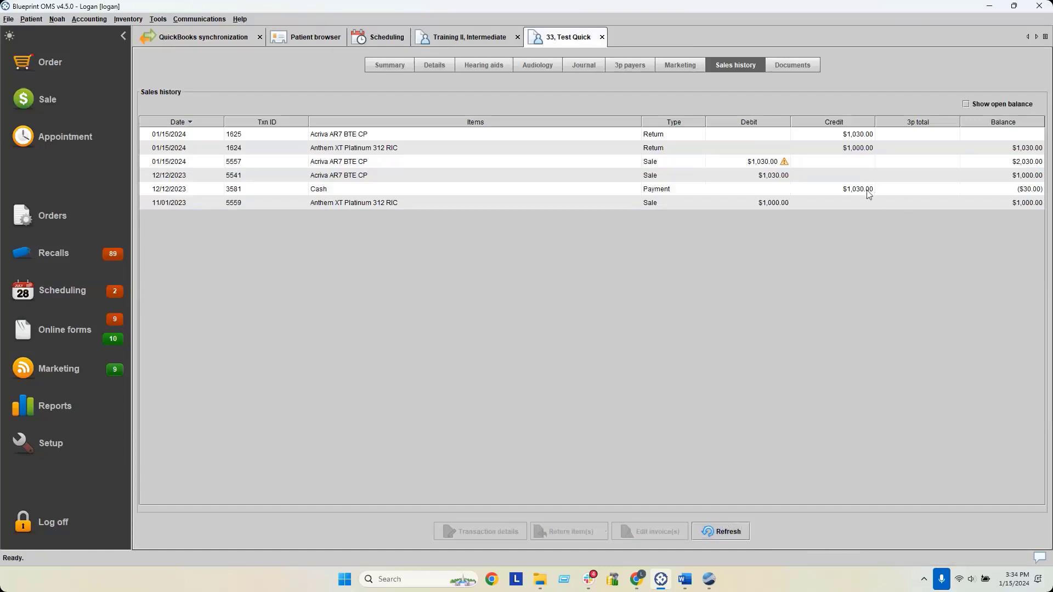
{"action": "left_click", "coordinate": [849, 179]}
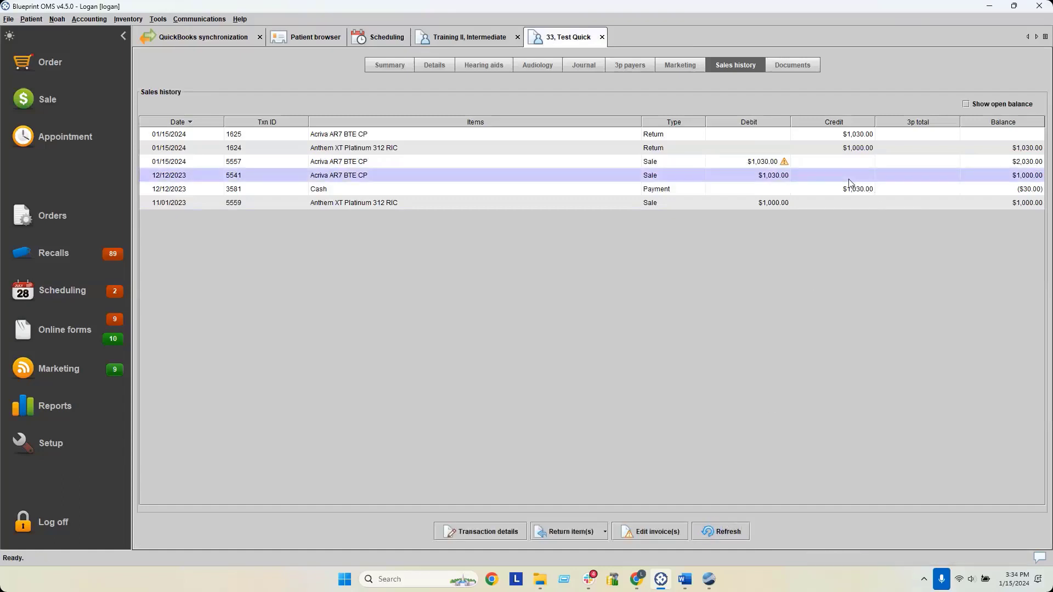
{"action": "left_click", "coordinate": [845, 191]}
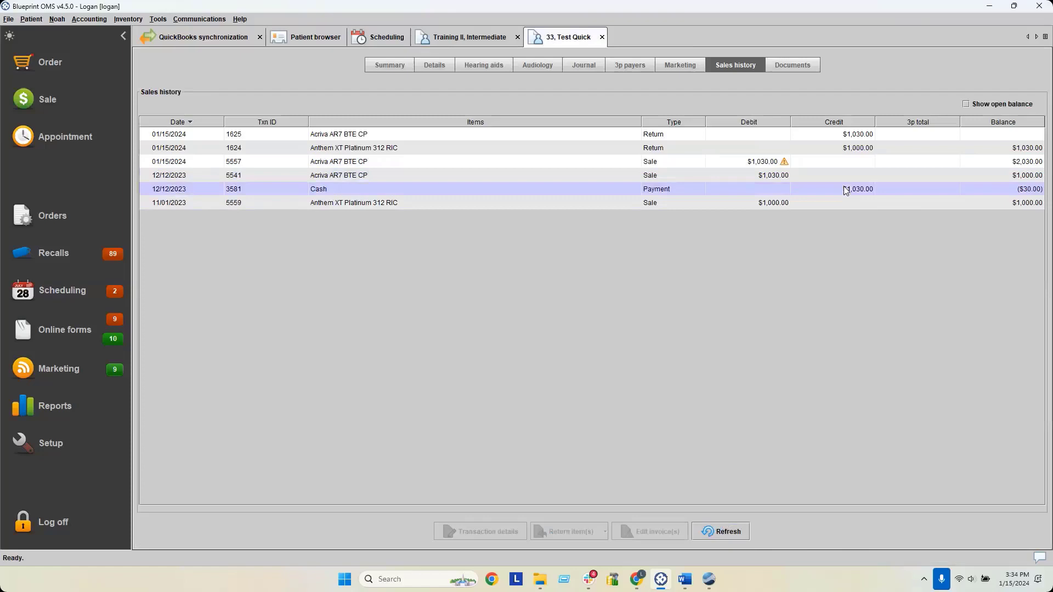
{"action": "left_click", "coordinate": [814, 177]}
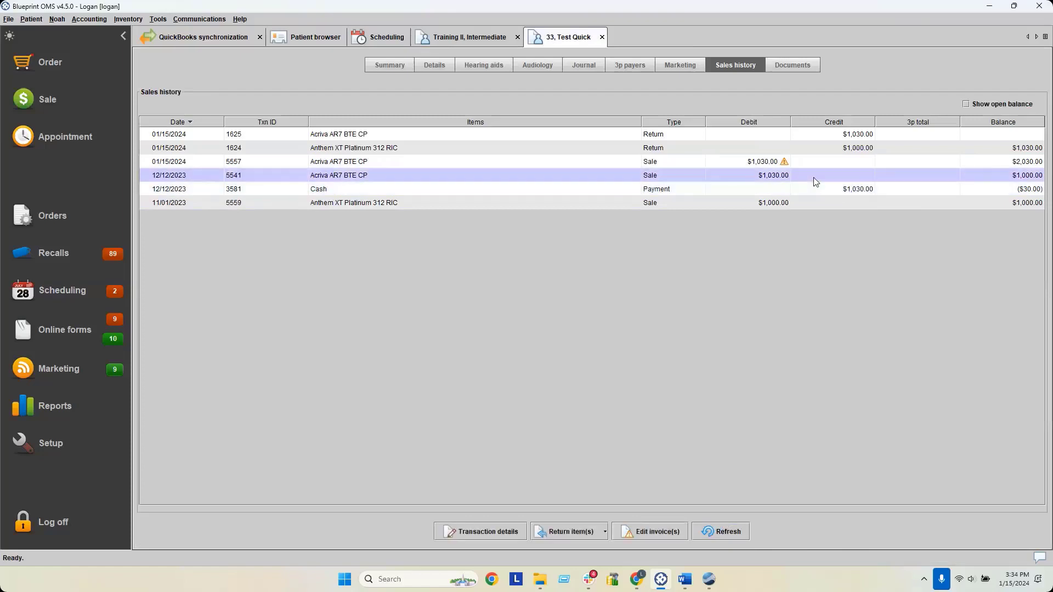
{"action": "left_click", "coordinate": [845, 148]}
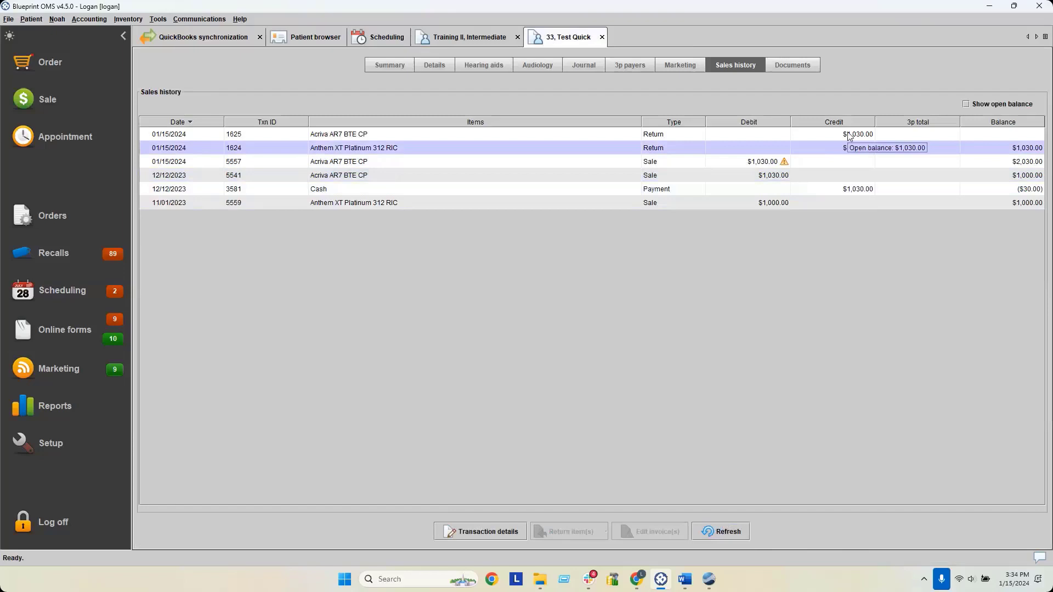
Check the open balances of the Acriva return credit and the unpaid 01/15/2024 Acriva AR7 BTE CP sale.
{"action": "left_click", "coordinate": [999, 99]}
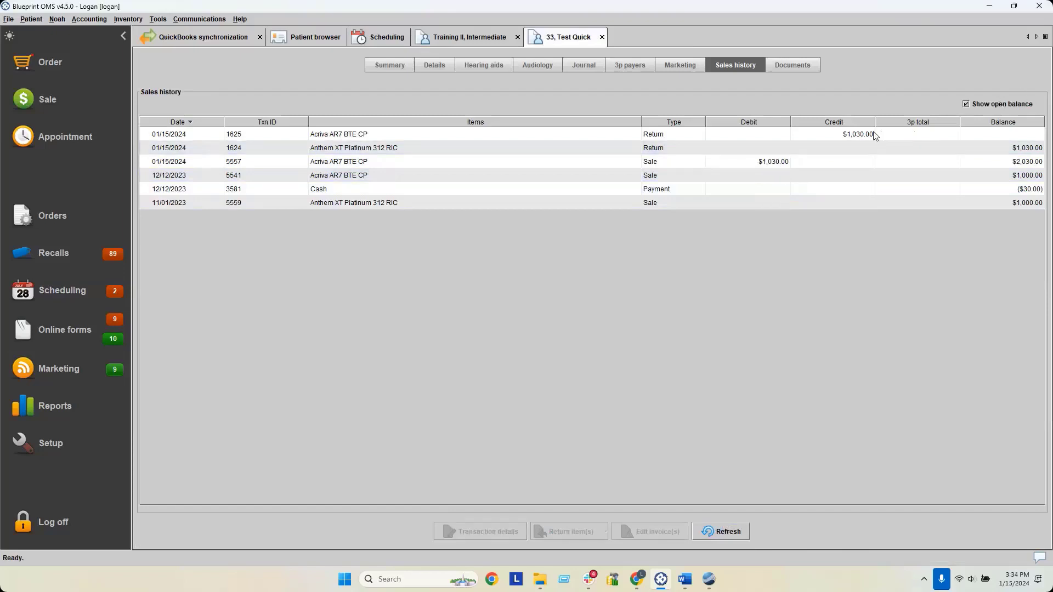
{"action": "mouse_move", "coordinate": [871, 135]}
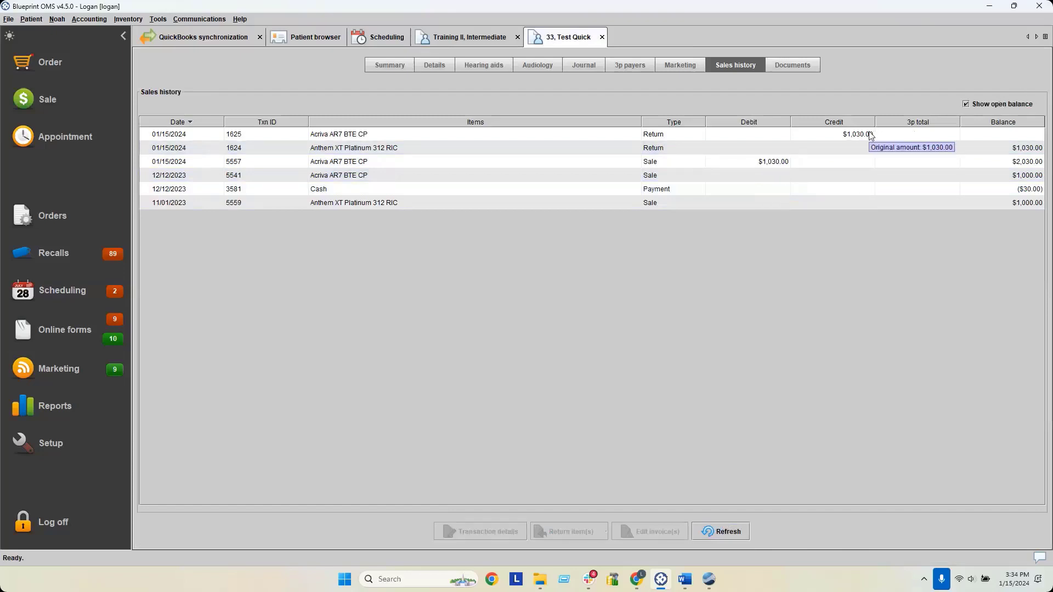
{"action": "left_click", "coordinate": [966, 104]}
{"action": "mouse_move", "coordinate": [767, 163]}
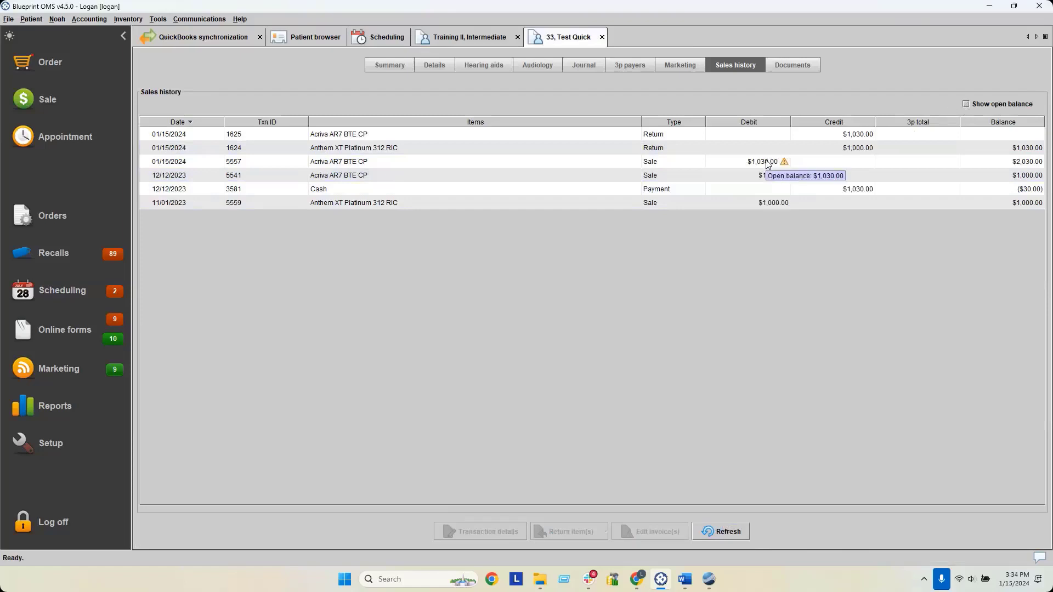
{"action": "left_click", "coordinate": [768, 171]}
{"action": "left_click", "coordinate": [767, 163]}
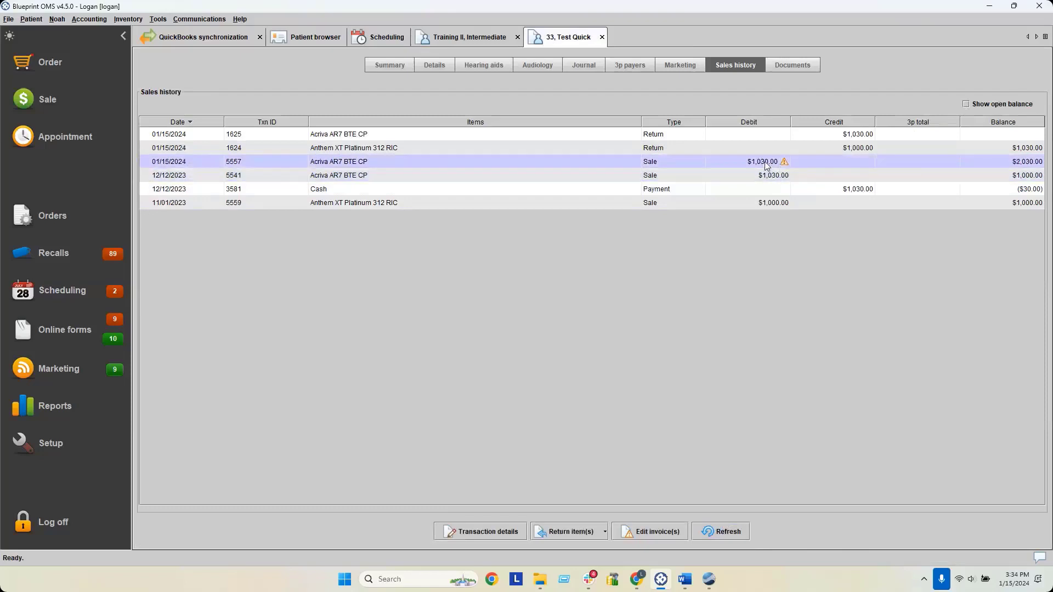
Apply the Acriva return's 1030.00 credit to the unpaid 01/15/2024 invoice, then check the invoice's credits and close it.
{"action": "left_click", "coordinate": [857, 136]}
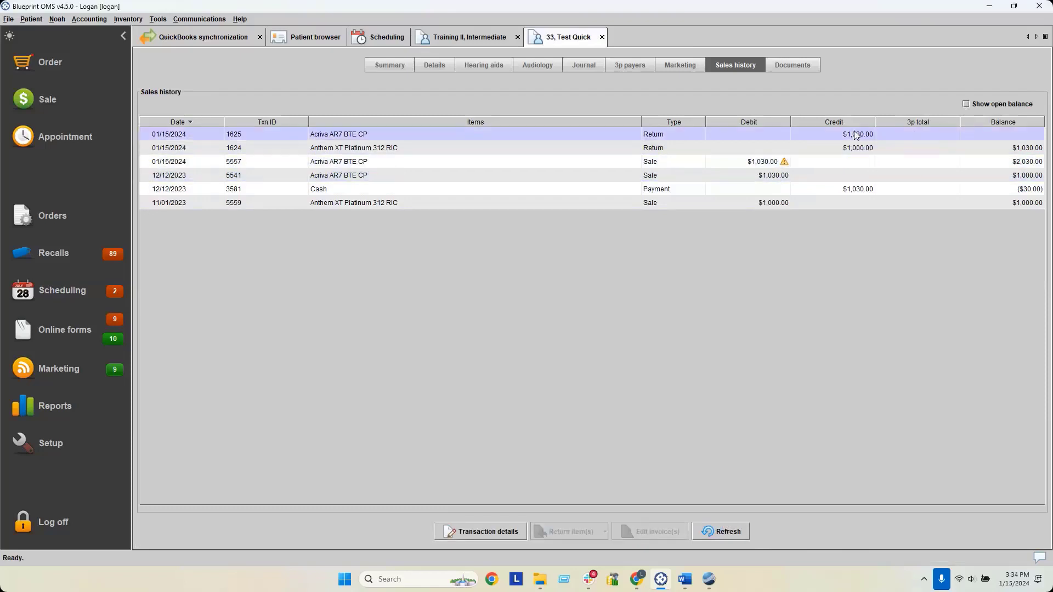
{"action": "mouse_move", "coordinate": [858, 138]}
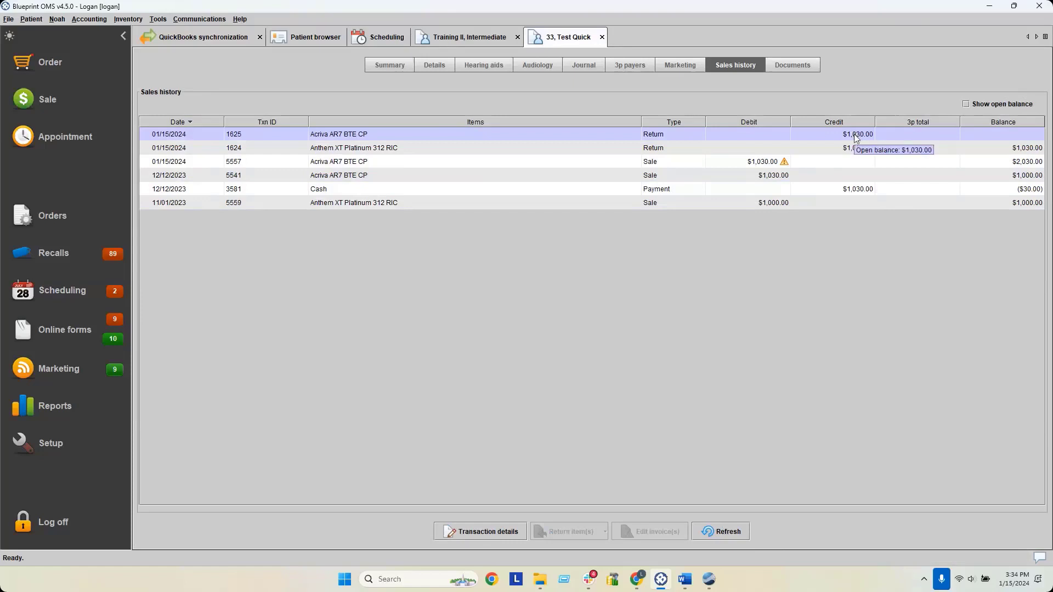
{"action": "right_click", "coordinate": [856, 137]}
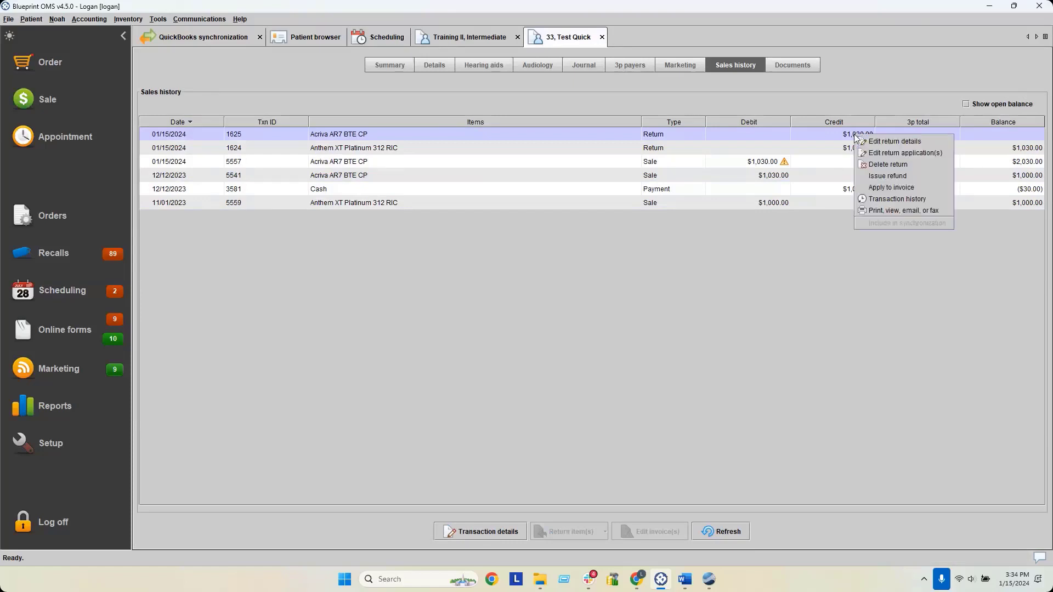
{"action": "left_click", "coordinate": [865, 186]}
{"action": "left_click", "coordinate": [509, 285]}
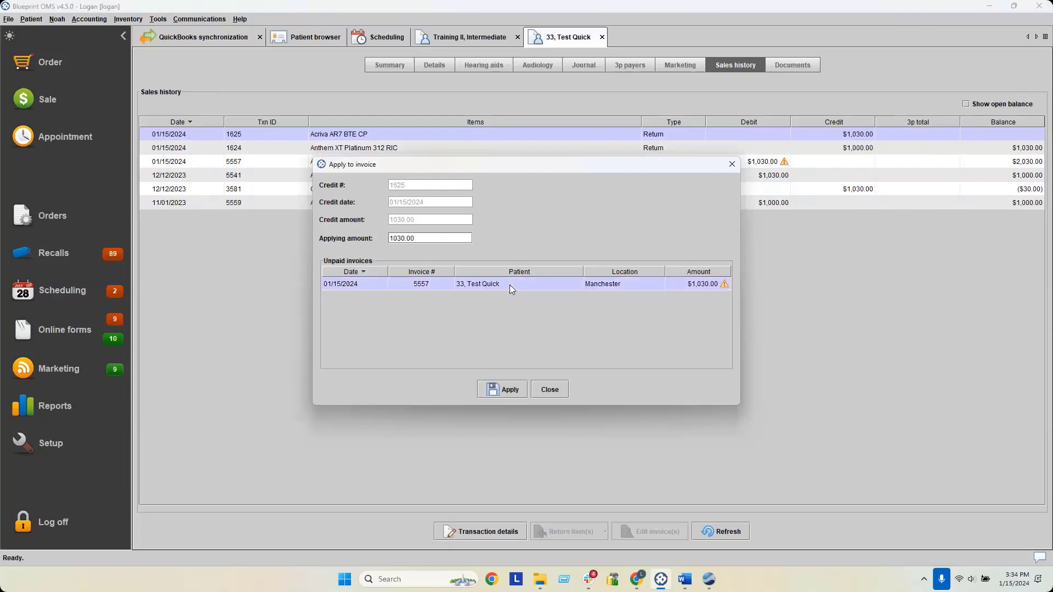
{"action": "left_click", "coordinate": [496, 390]}
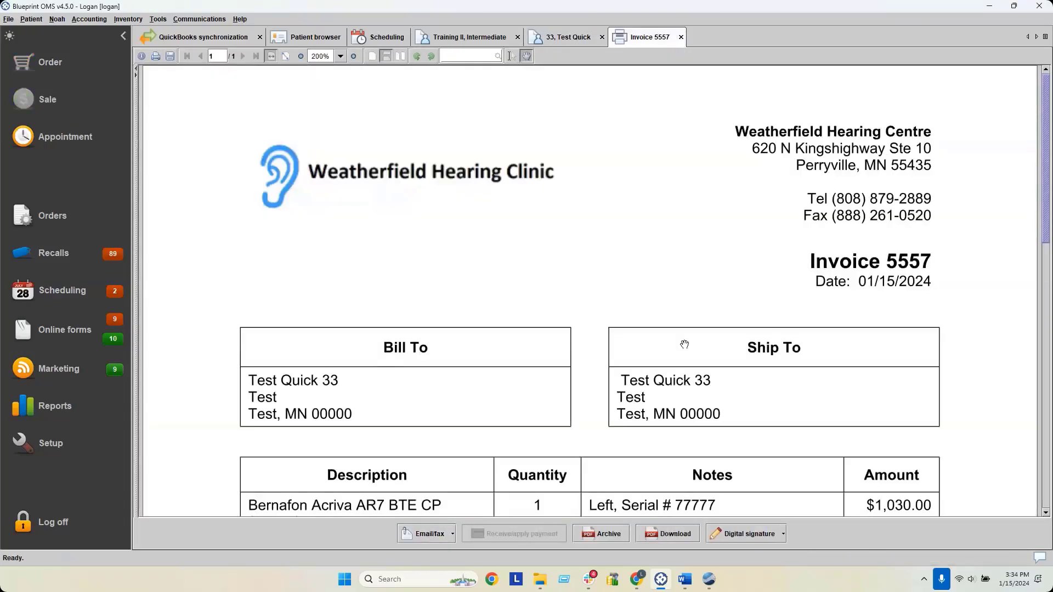
{"action": "scroll", "coordinate": [684, 346], "scroll_direction": "down", "scroll_amount": 5}
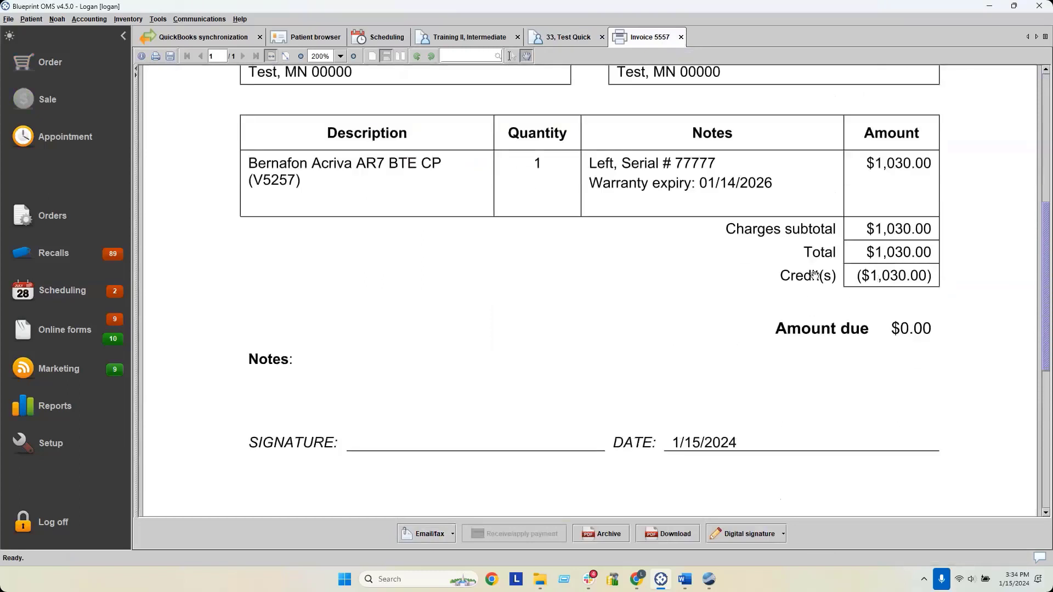
{"action": "left_click", "coordinate": [680, 38]}
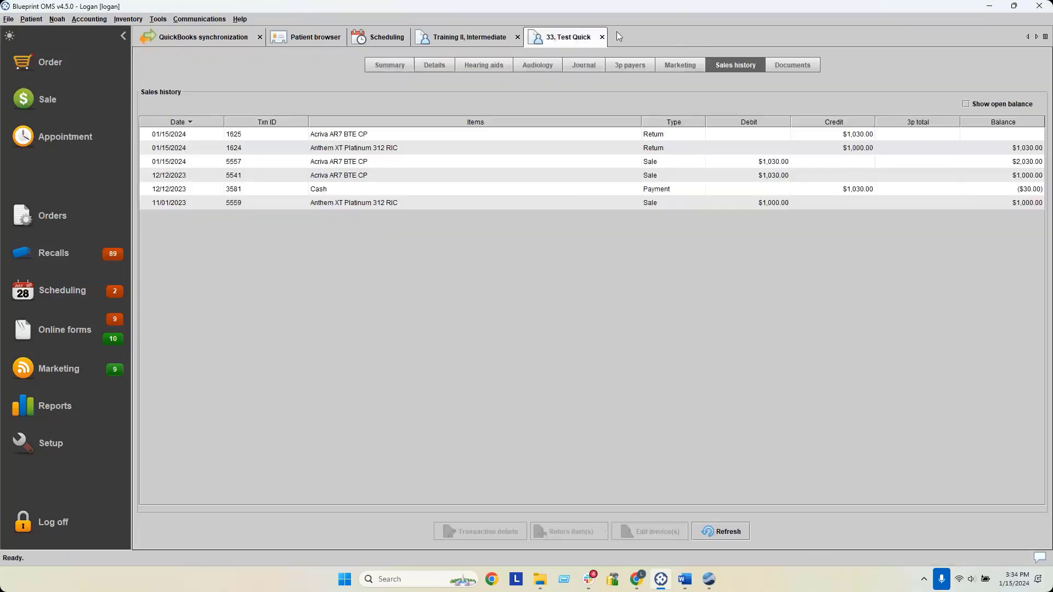
Review the Acriva return against the 12/12/2023 Acriva sale and look over the available help resources.
{"action": "left_click", "coordinate": [828, 139]}
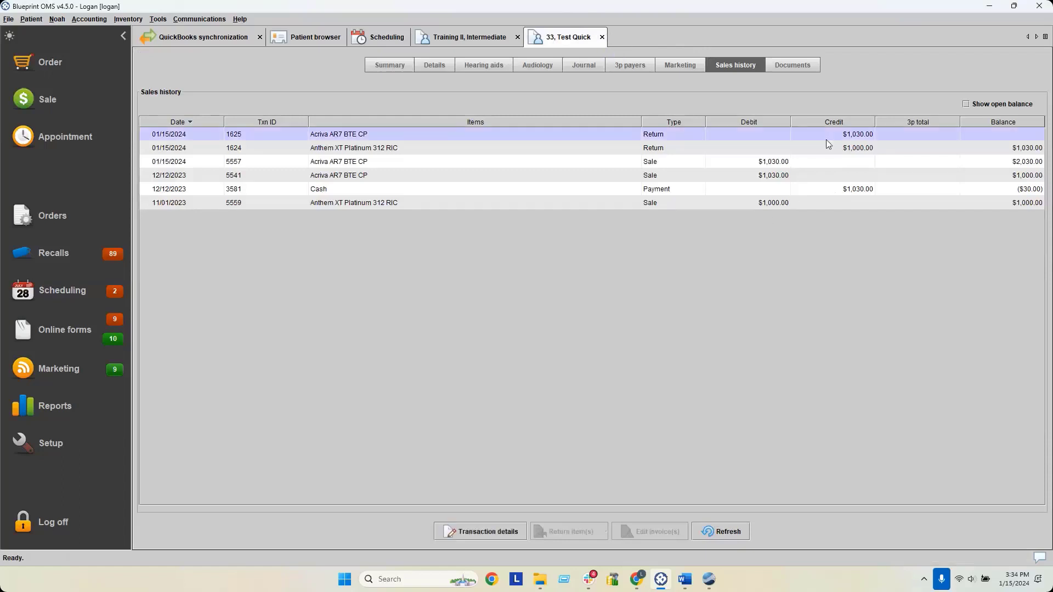
{"action": "left_click", "coordinate": [829, 171]}
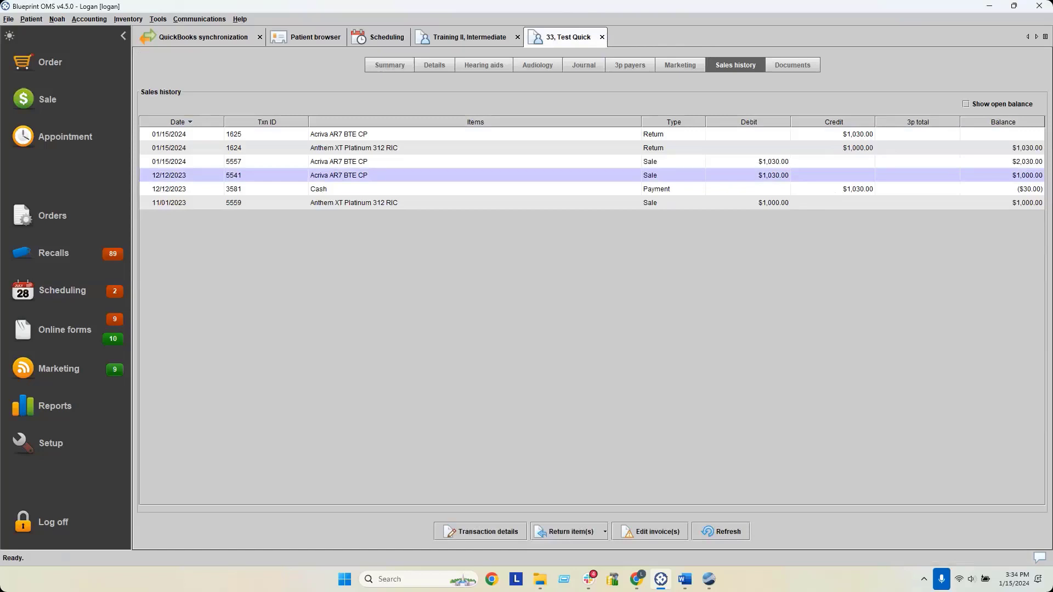
{"action": "left_click", "coordinate": [240, 21]}
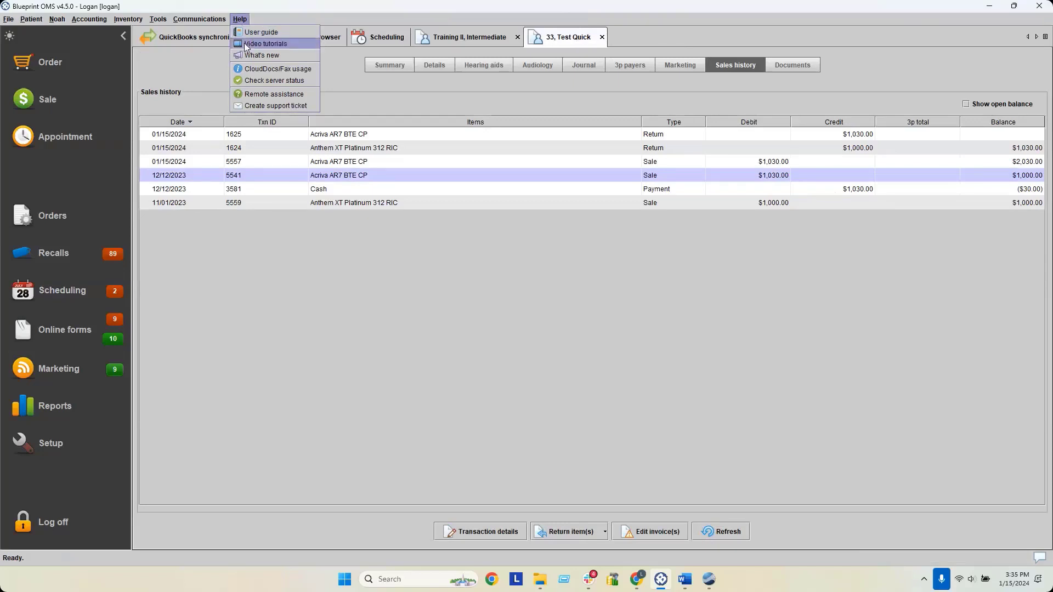
{"action": "left_click", "coordinate": [191, 57]}
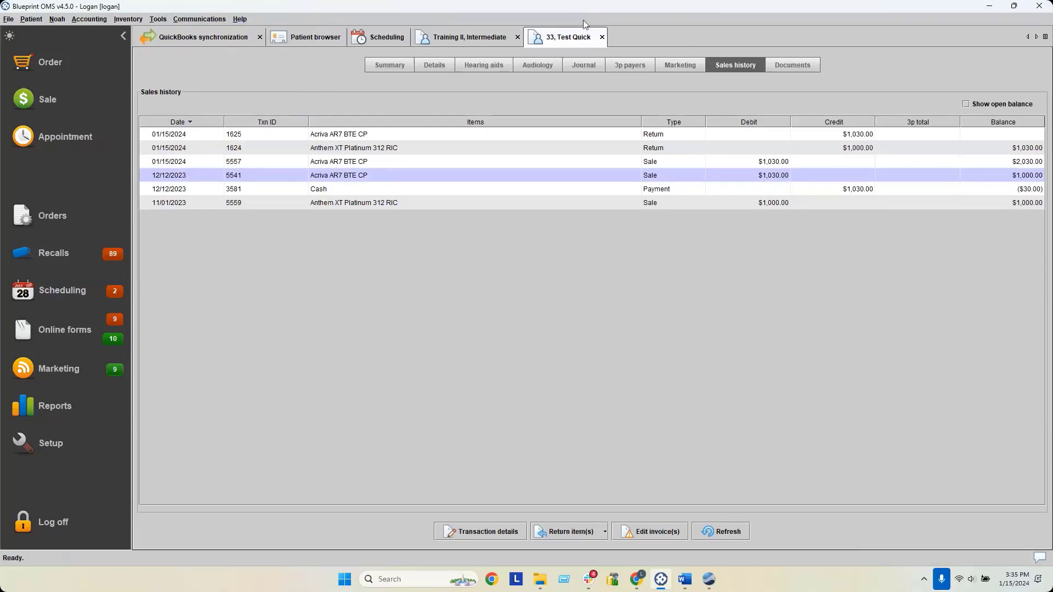